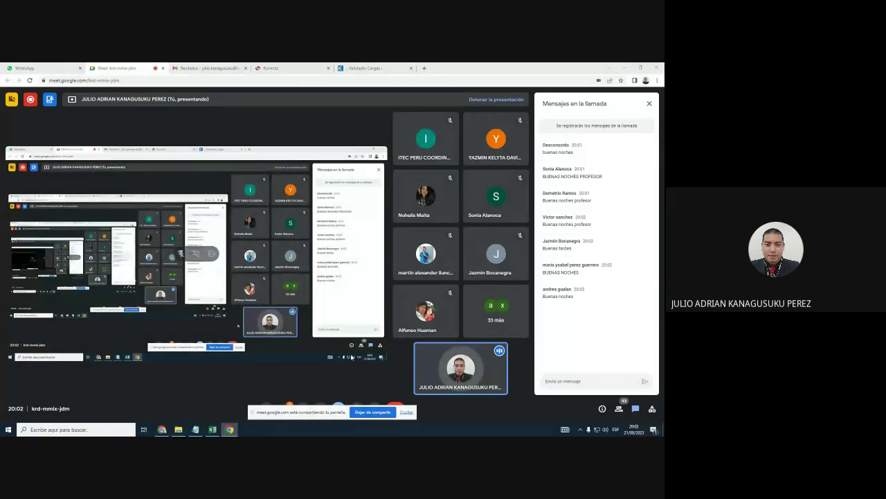
# Bring the CLASE 4-EXCEL INTERMEDIO workbook to the front of the shared screen.
pyautogui.click(213, 430)
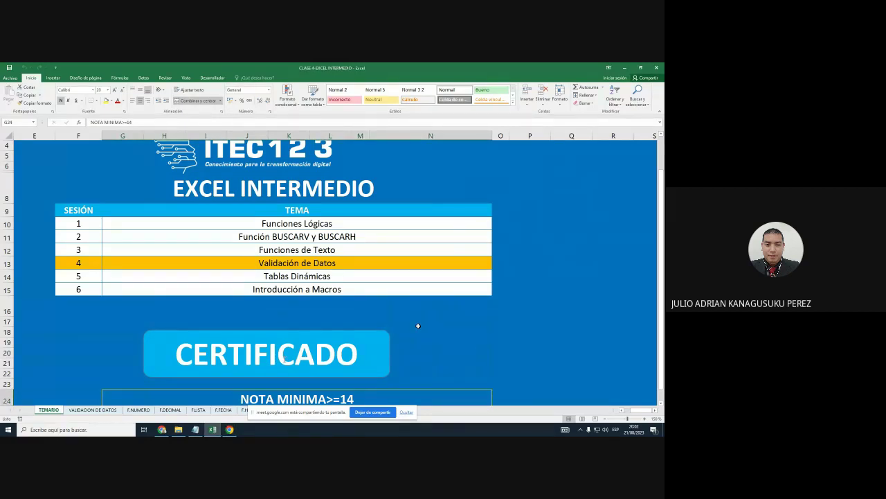
# Restore the Excel window beside the Meet chat and switch to the VALIDACION DE DATOS sheet.
pyautogui.doubleClick(462, 70)
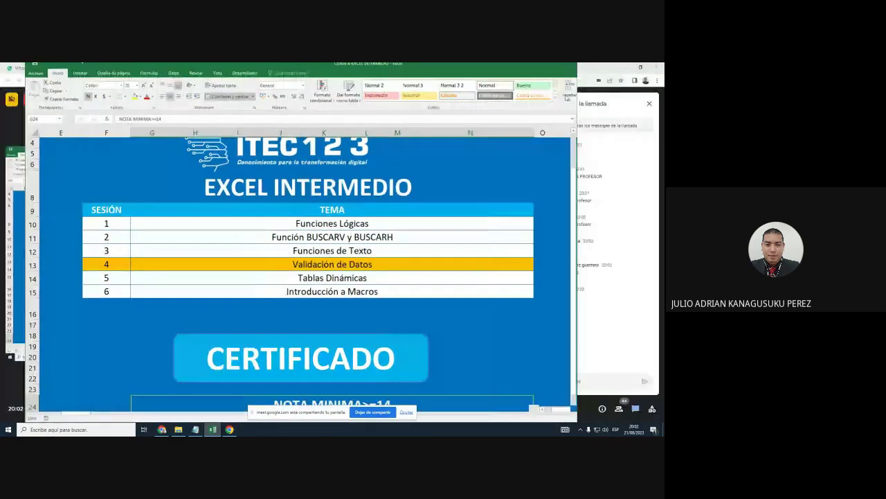
pyautogui.moveTo(462, 77); pyautogui.dragTo(449, 72)
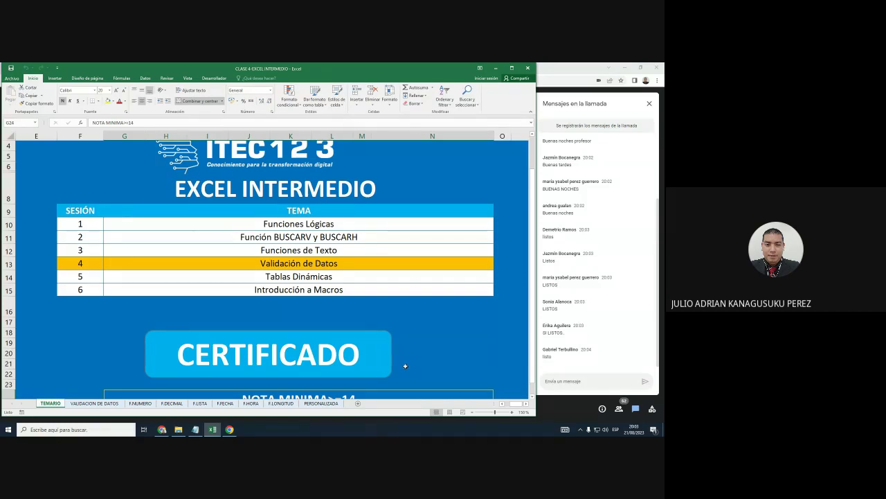
pyautogui.hotkey('ctrl', 'pagedown')
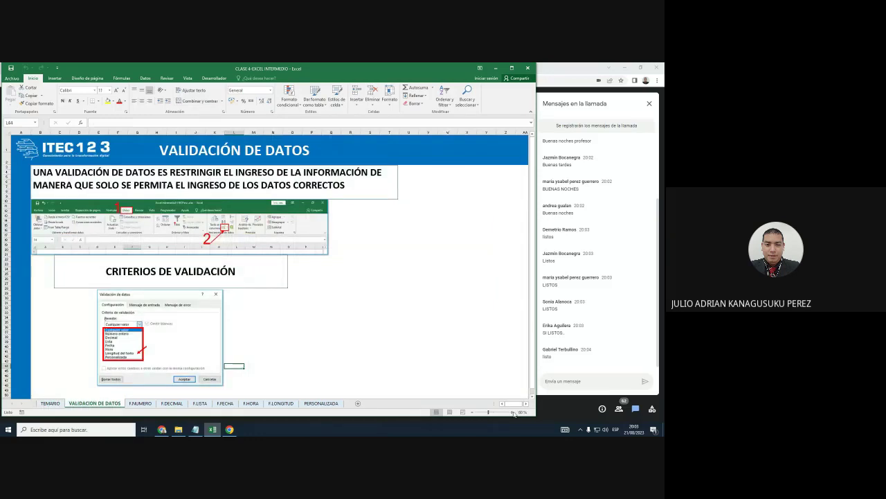
pyautogui.click(346, 292)
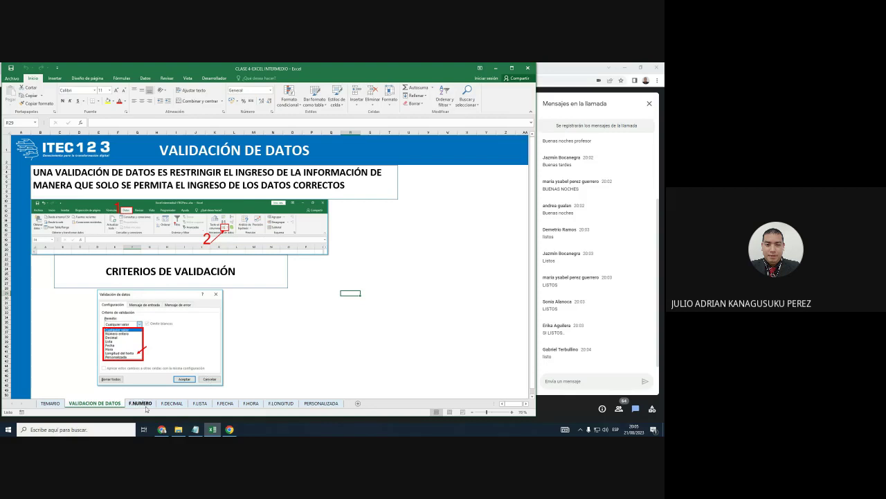
# Switch to the F.NUMERO sheet and look over its student table and empty PROMEDIO column.
pyautogui.click(140, 405)
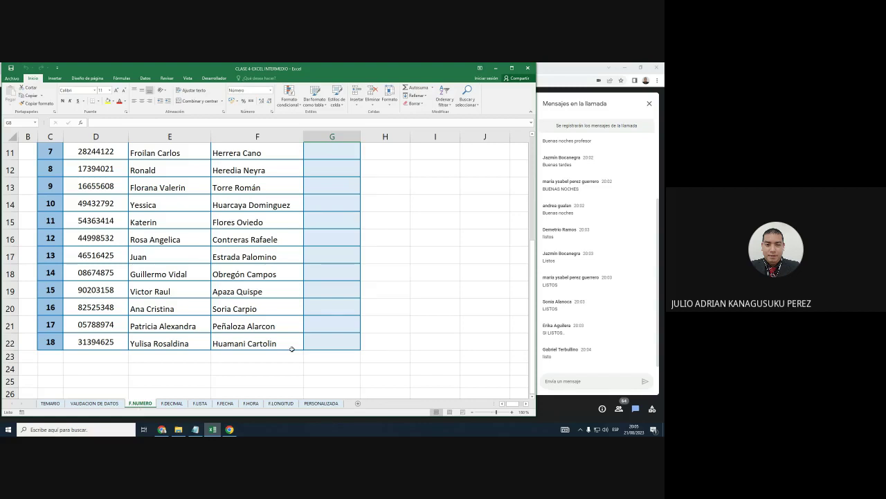
pyautogui.scroll(4, 291, 348)
pyautogui.scroll(-1, 351, 344)
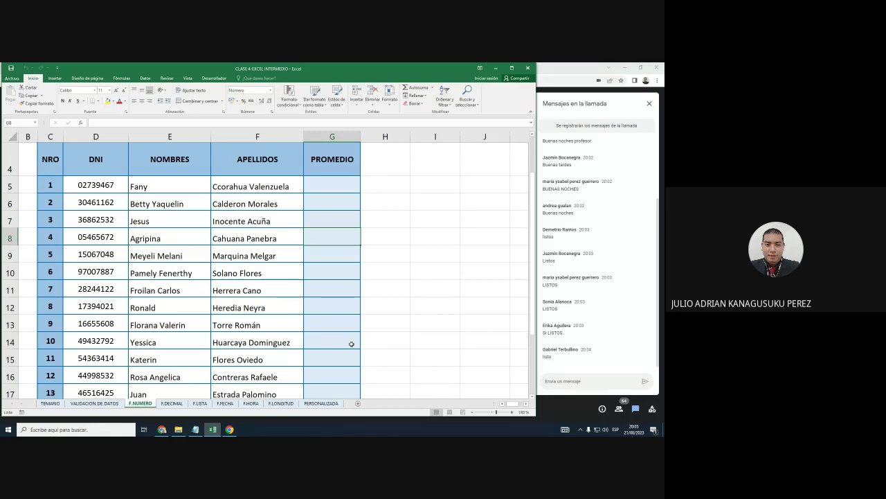
pyautogui.scroll(1, 351, 344)
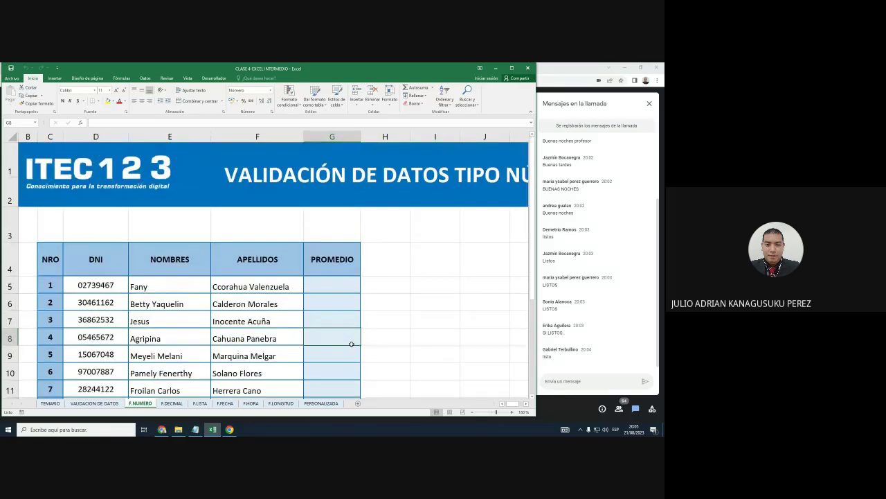
pyautogui.scroll(-1, 351, 342)
pyautogui.scroll(-1, 358, 338)
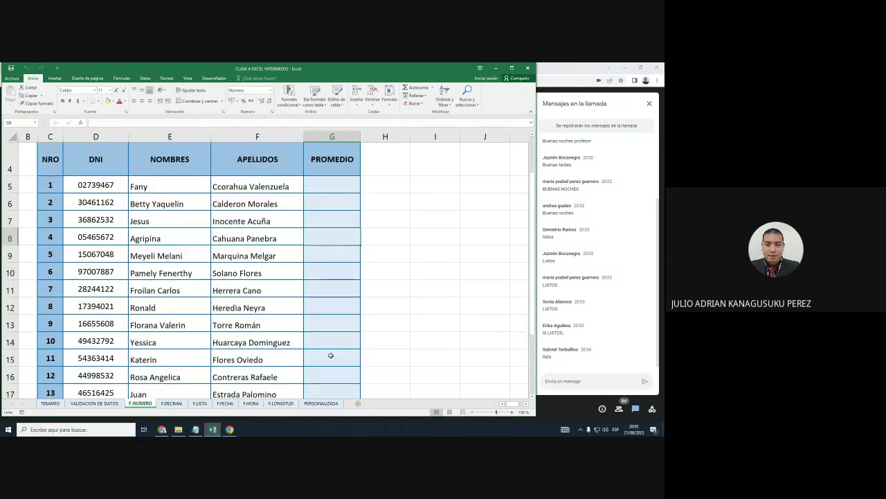
pyautogui.scroll(1, 330, 355)
pyautogui.moveTo(328, 287); pyautogui.dragTo(331, 394)
pyautogui.scroll(1, 337, 390)
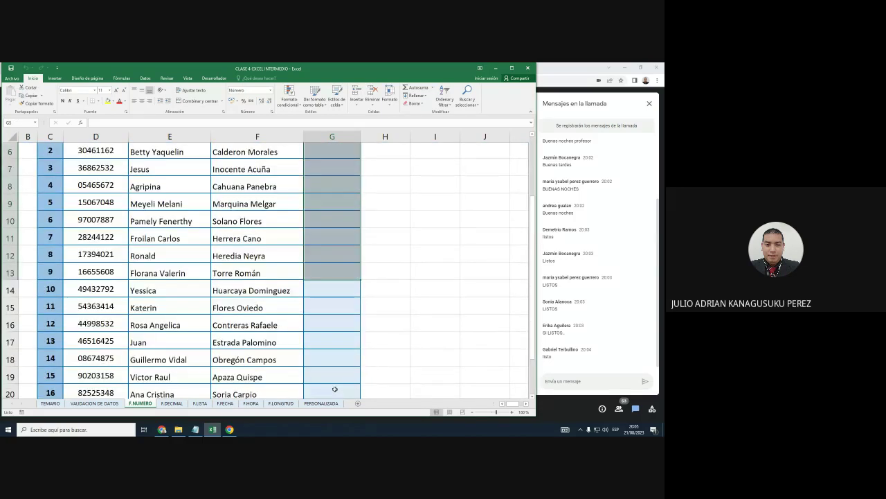
pyautogui.scroll(1, 411, 307)
pyautogui.click(393, 241)
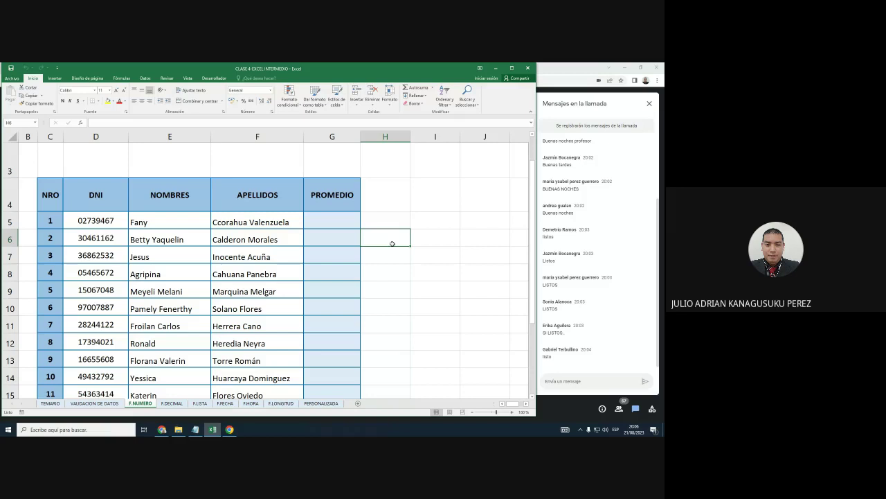
# Step through the PROMEDIO cells in column G, starting from G5.
pyautogui.click(331, 224)
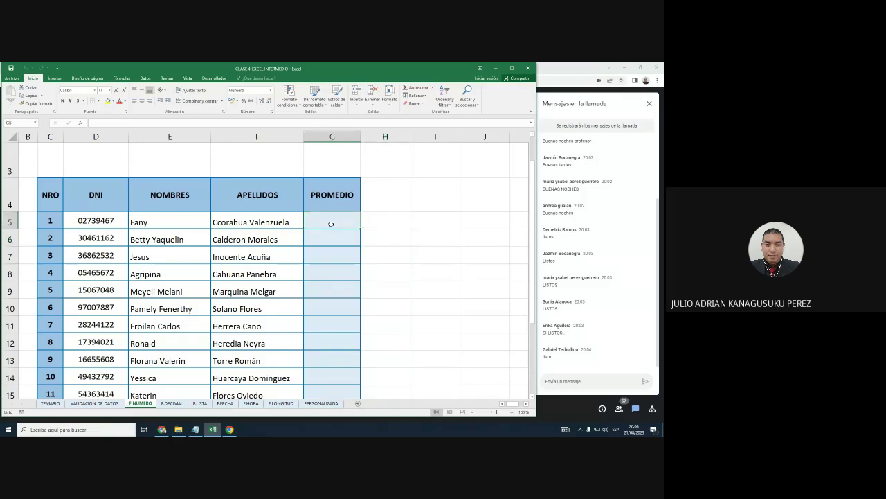
pyautogui.press('Return')
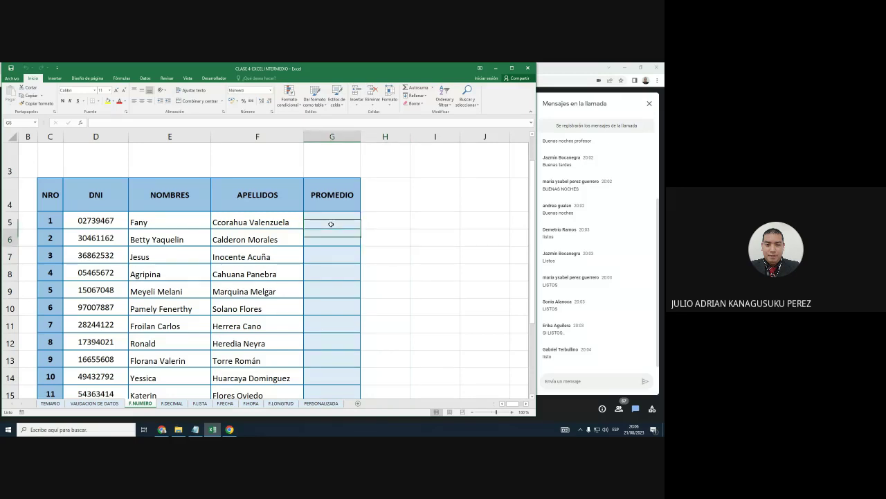
pyautogui.press('Up')
pyautogui.press('Return')
pyautogui.press('Return')
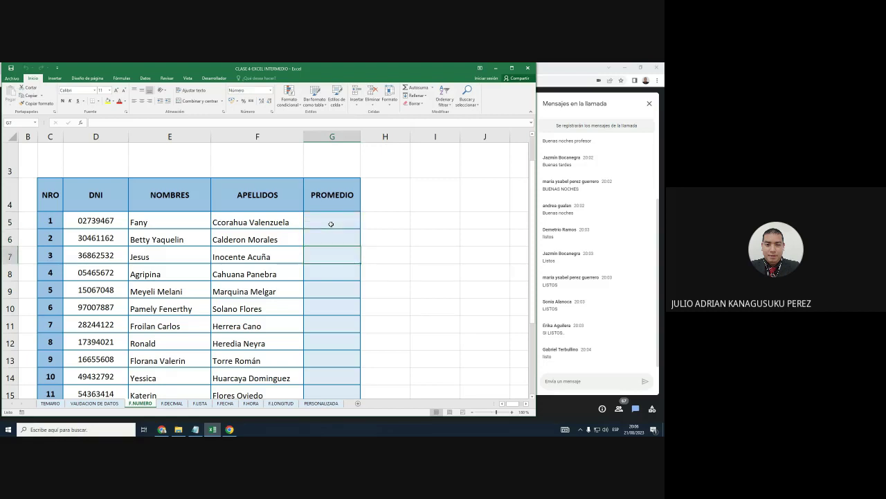
pyautogui.click(330, 223)
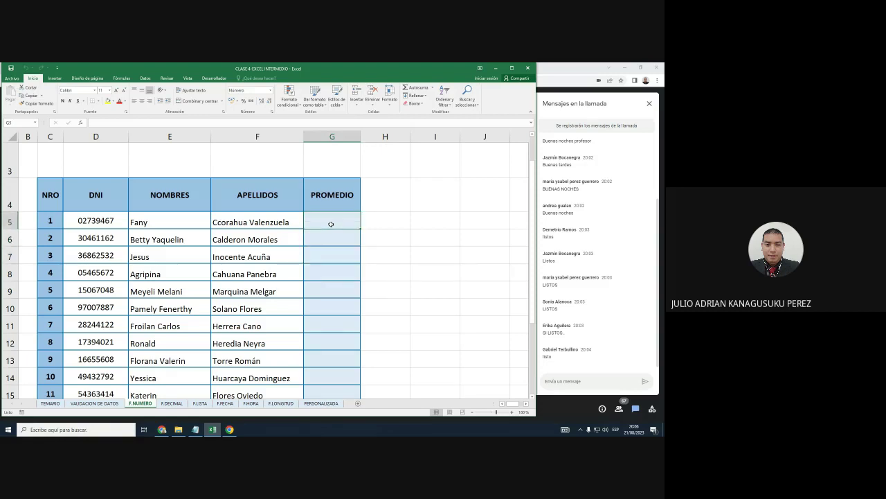
pyautogui.press('Return')
pyautogui.press('Return')
pyautogui.press('Return')
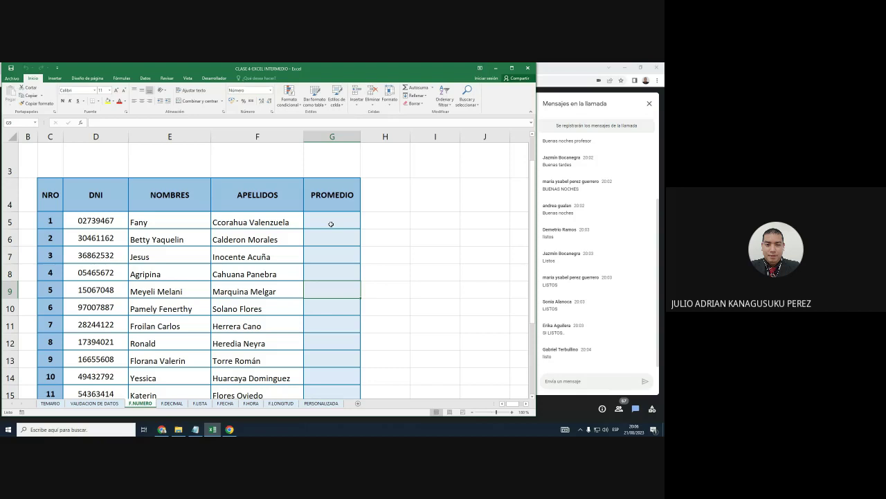
pyautogui.press('Up')
pyautogui.press('Up')
pyautogui.click(330, 224)
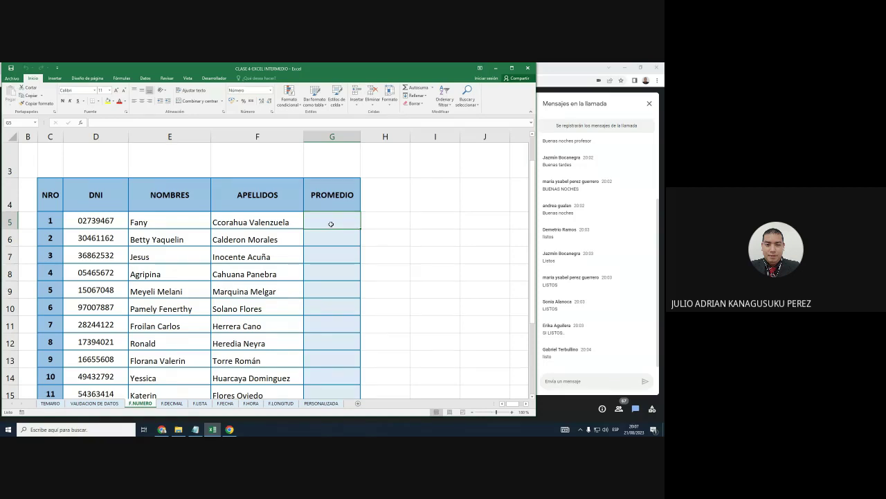
# Move away to cell H7 and bring up the Windows screen magnifier.
pyautogui.click(377, 264)
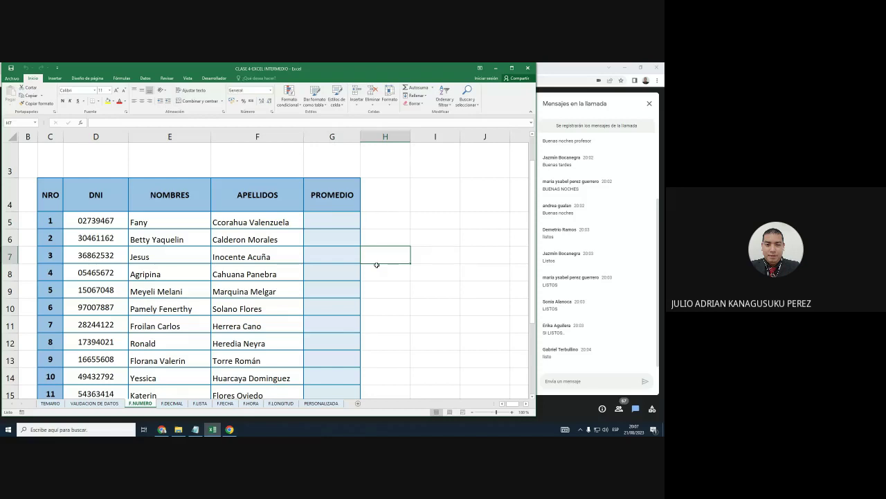
pyautogui.doubleClick(377, 265)
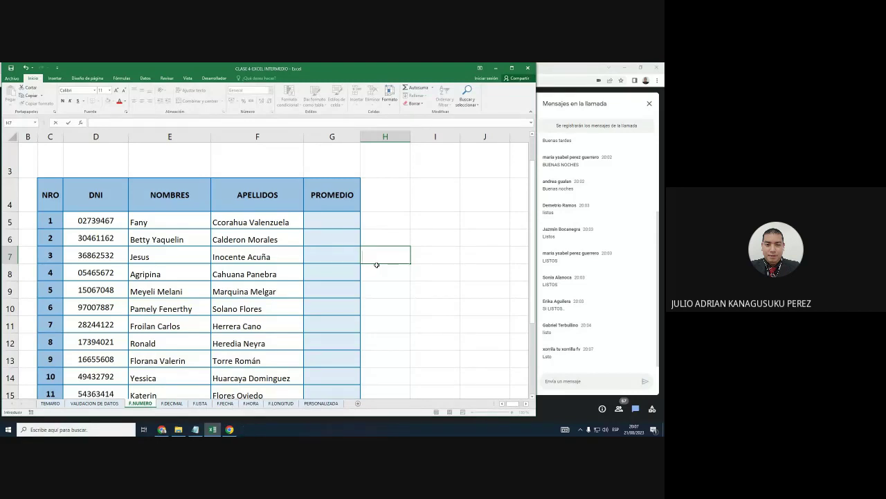
pyautogui.press('super+plus')
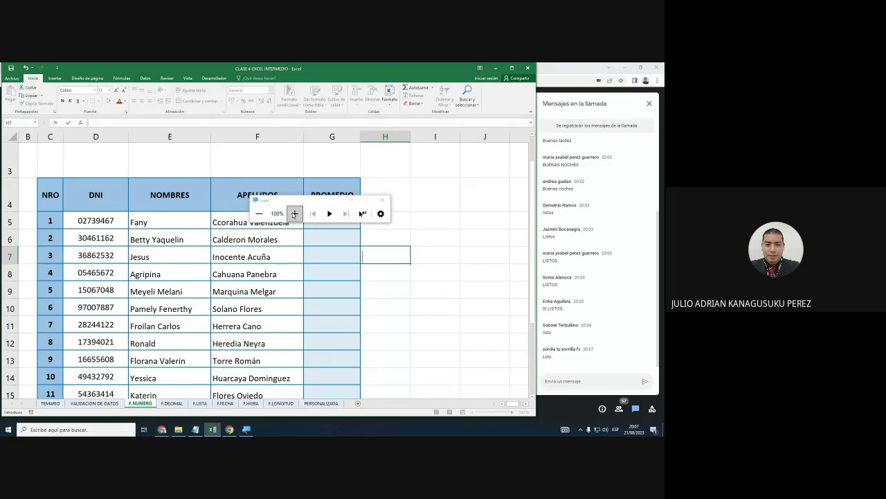
# Magnify the screen to 200% and select PROMEDIO cells G5 through G22.
pyautogui.click(294, 215)
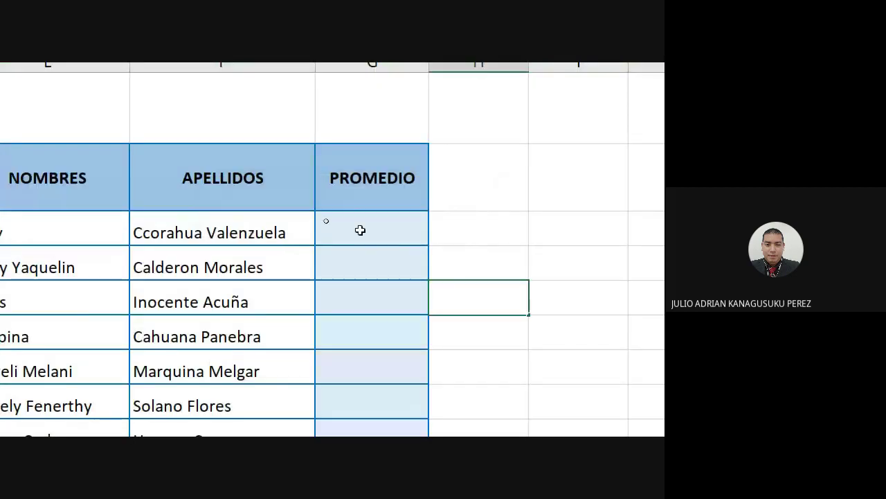
pyautogui.moveTo(360, 230)
pyautogui.mouseDown()
pyautogui.moveTo(353, 417)
pyautogui.moveTo(354, 424)
pyautogui.moveTo(358, 393)
pyautogui.moveTo(371, 432)
pyautogui.moveTo(364, 327)
pyautogui.mouseUp()
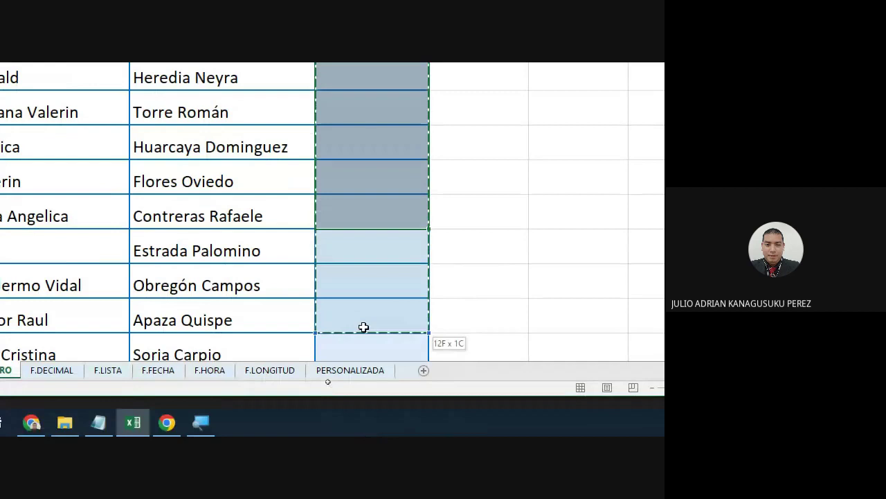
pyautogui.scroll(-5, 363, 326)
pyautogui.scroll(5, 363, 327)
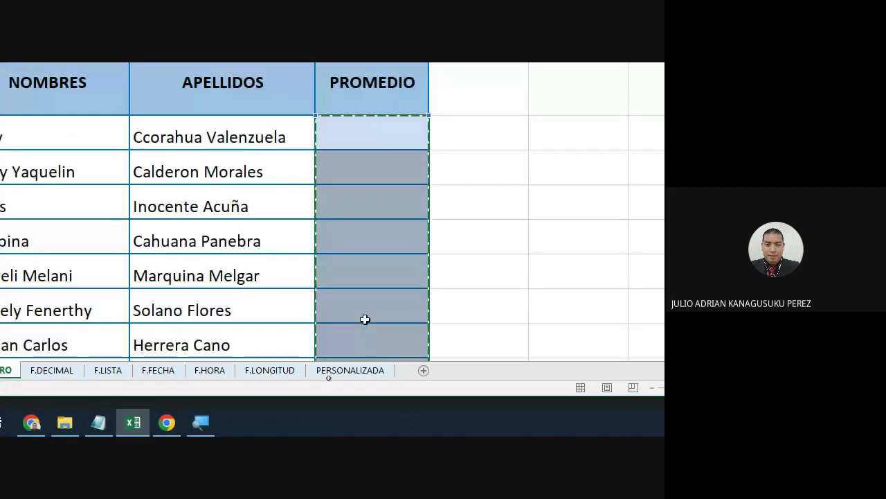
pyautogui.scroll(1, 350, 413)
pyautogui.scroll(-1, 336, 141)
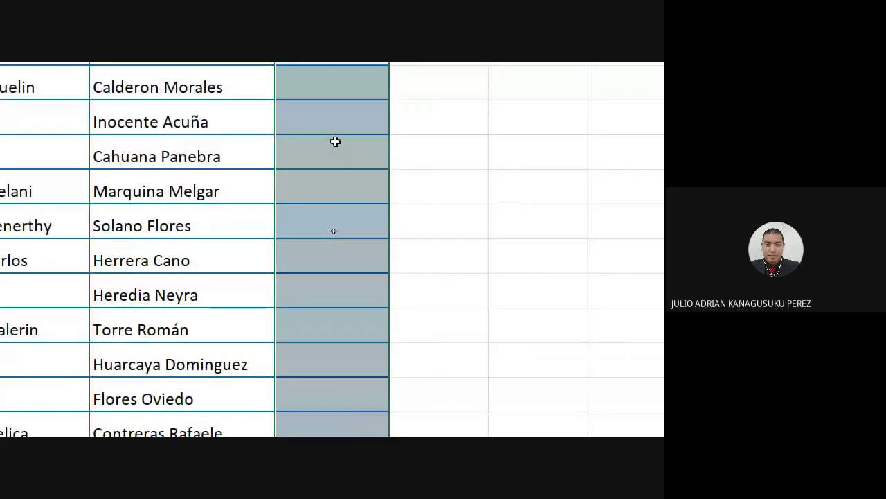
pyautogui.scroll(1, 326, 88)
pyautogui.scroll(1, 320, 293)
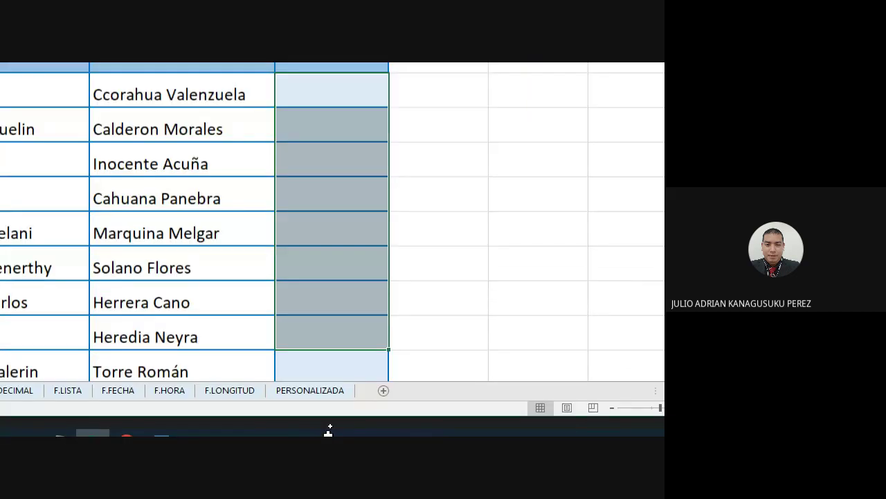
pyautogui.moveTo(329, 431); pyautogui.dragTo(330, 362)
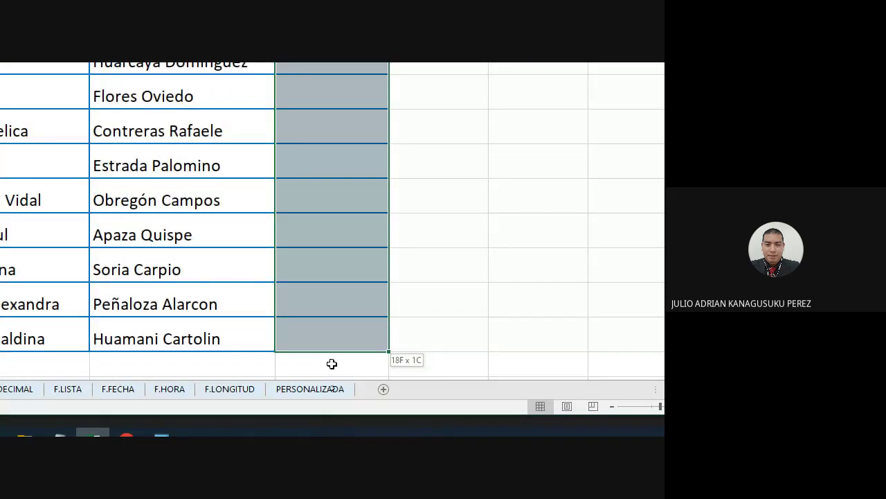
pyautogui.scroll(5, 349, 246)
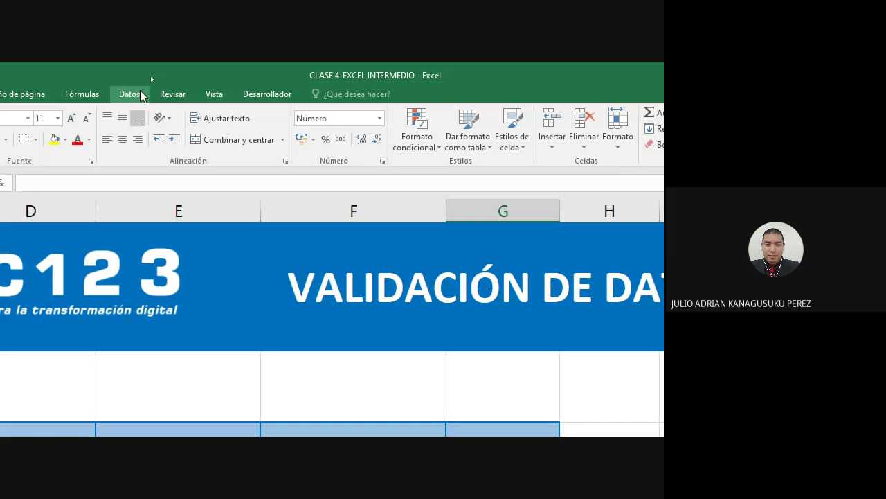
# In Validación de datos, allow Número entero with the 'entre' condition for the PROMEDIO cells.
pyautogui.click(140, 94)
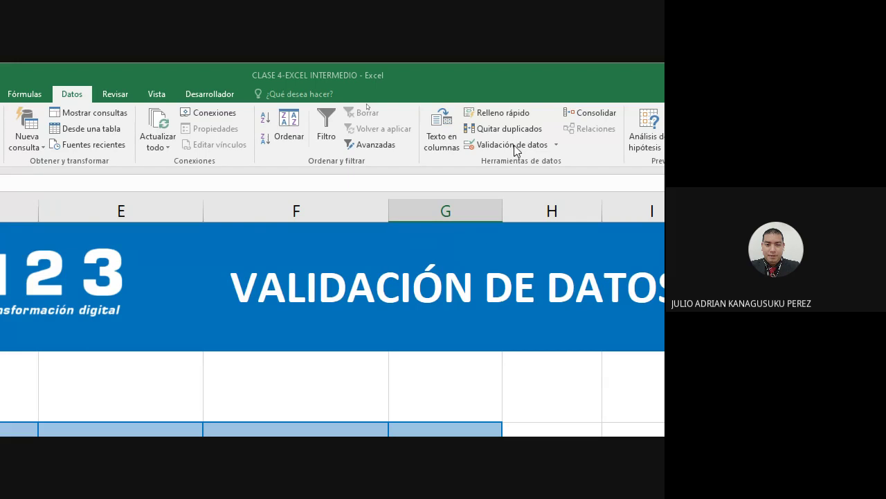
pyautogui.click(515, 145)
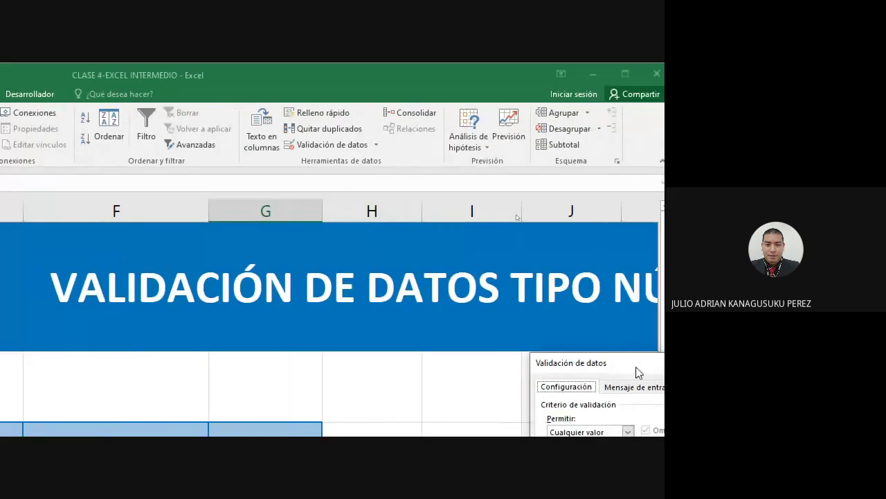
pyautogui.moveTo(637, 362)
pyautogui.mouseDown()
pyautogui.moveTo(303, 264)
pyautogui.moveTo(122, 147)
pyautogui.moveTo(134, 147)
pyautogui.mouseUp()
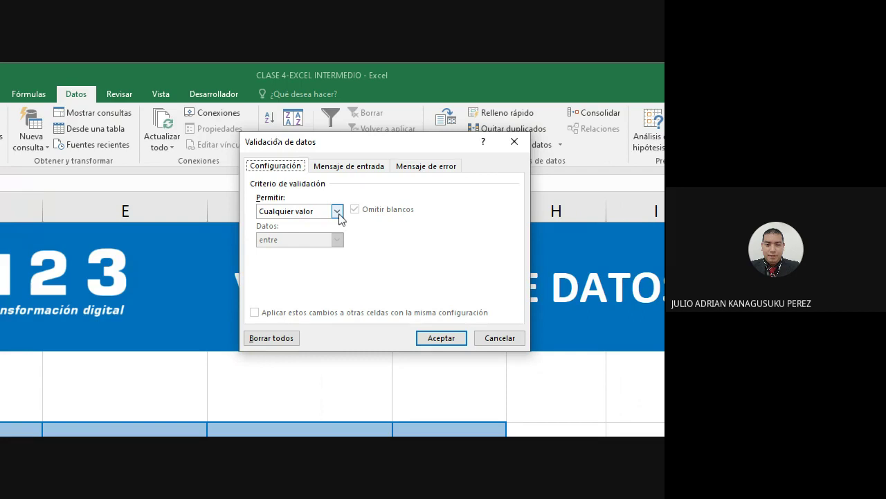
pyautogui.click(337, 212)
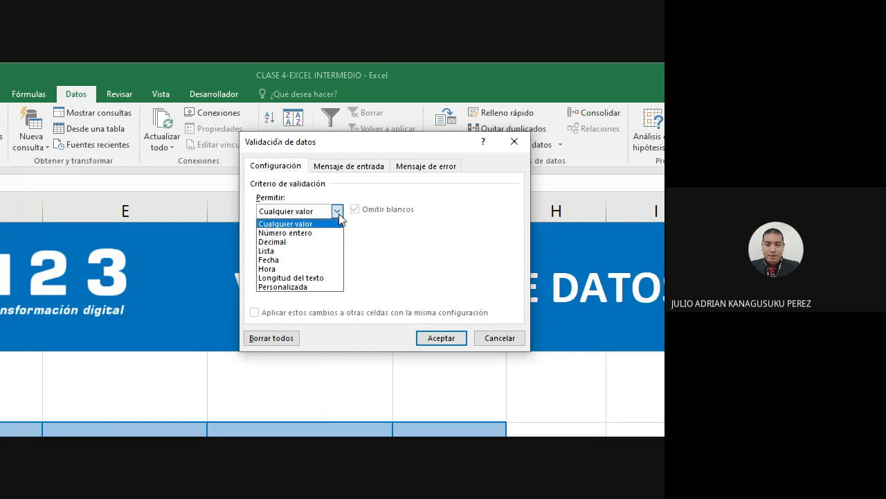
pyautogui.click(305, 234)
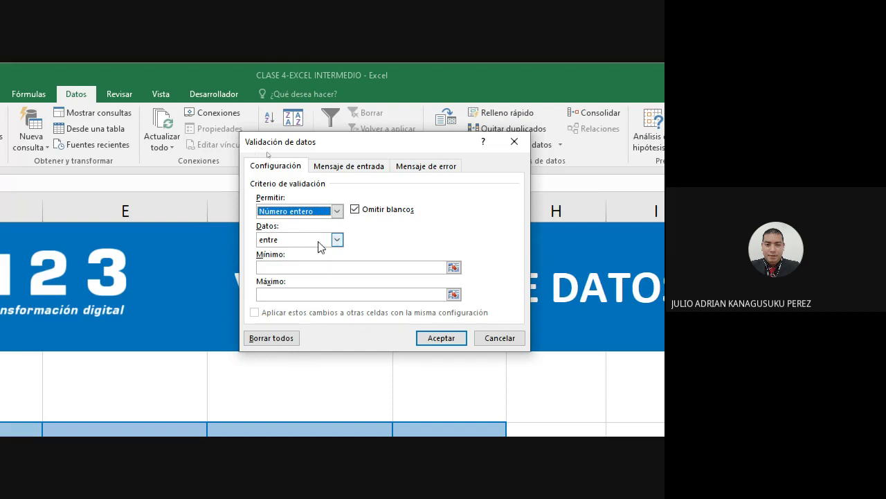
pyautogui.click(320, 247)
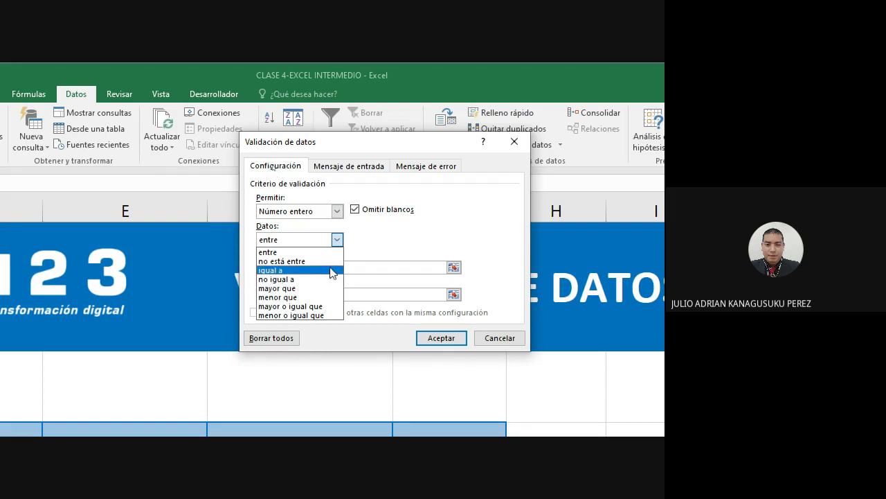
pyautogui.click(272, 252)
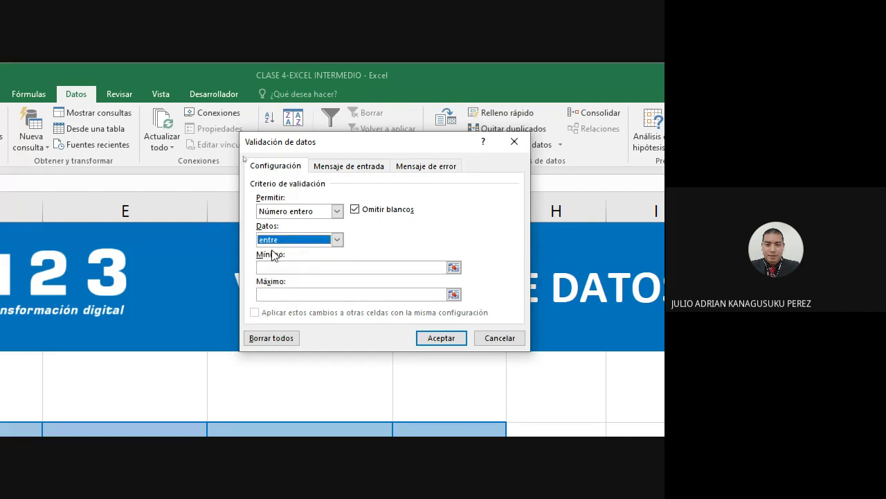
# Set the validation limits to minimum 05 and maximum 20 and apply the rule.
pyautogui.click(311, 266)
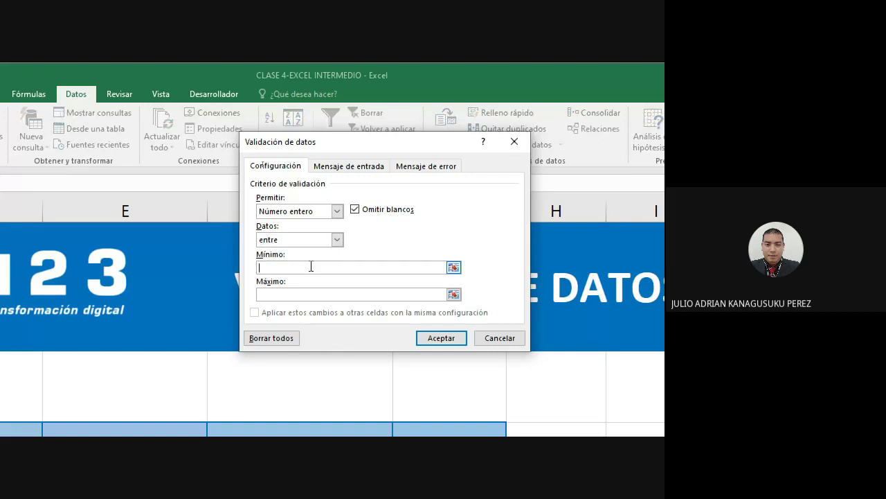
pyautogui.write('05')
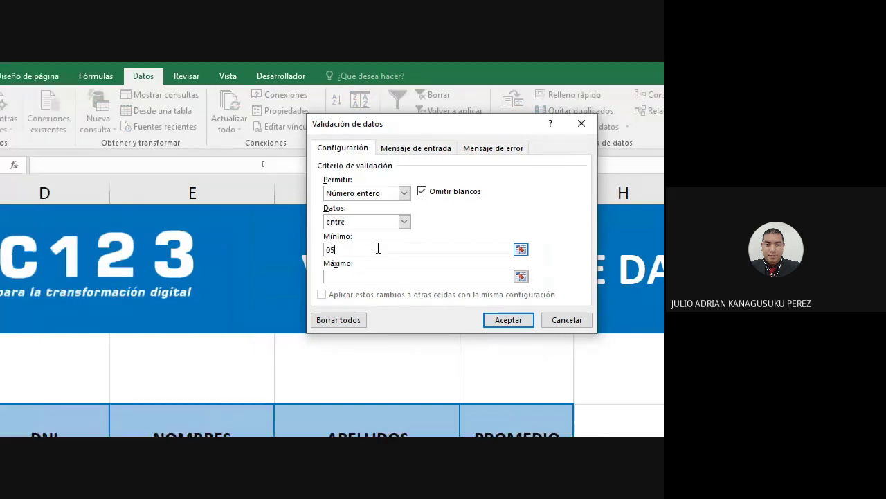
pyautogui.click(370, 277)
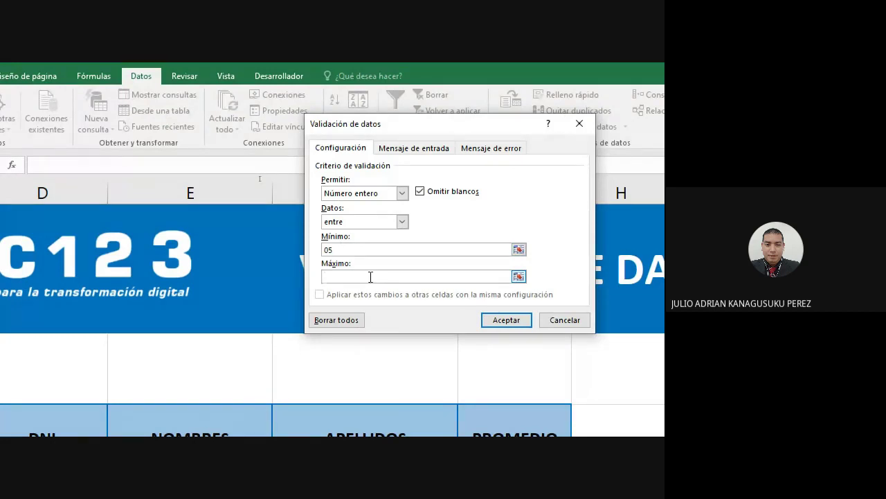
pyautogui.write('20')
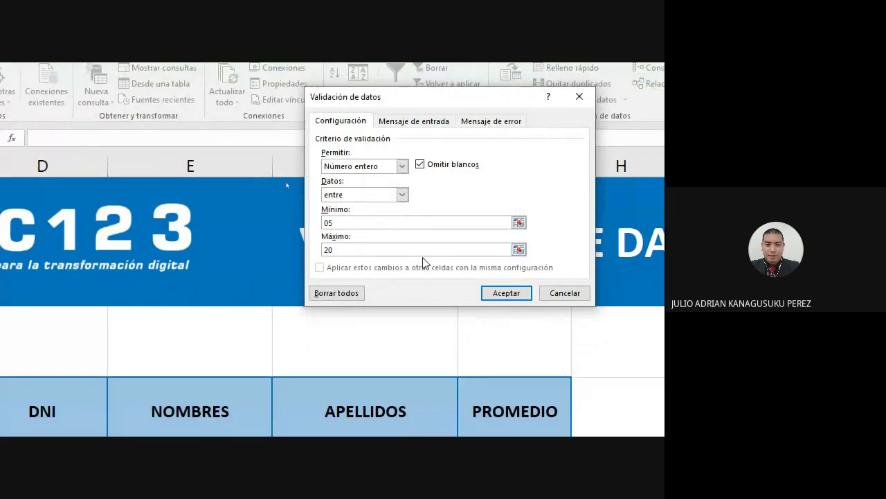
pyautogui.click(377, 223)
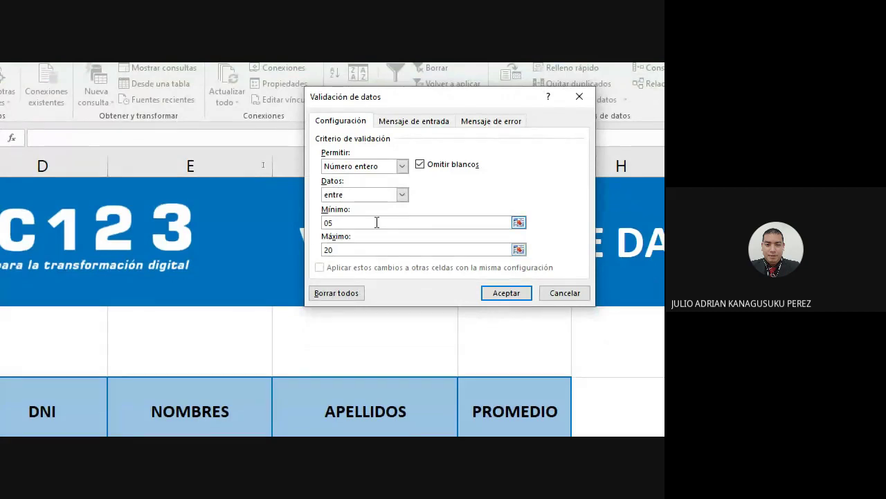
pyautogui.click(506, 294)
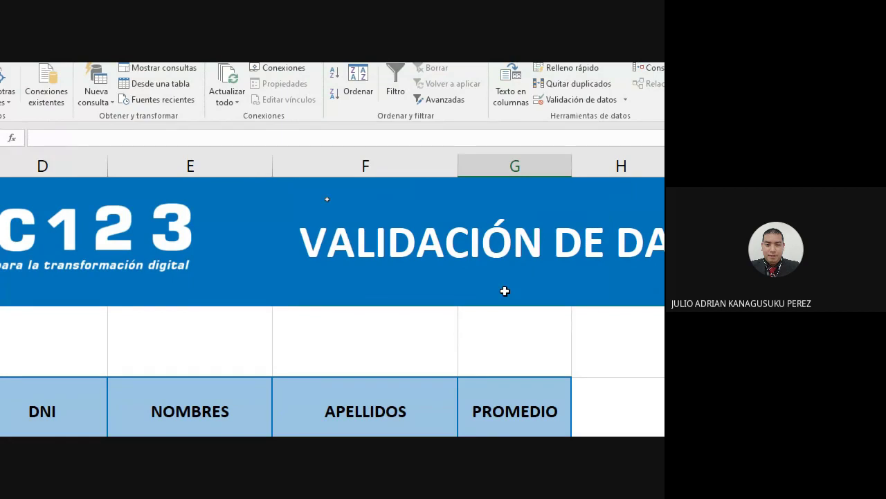
pyautogui.scroll(-3, 526, 302)
pyautogui.scroll(2, 553, 313)
pyautogui.click(610, 294)
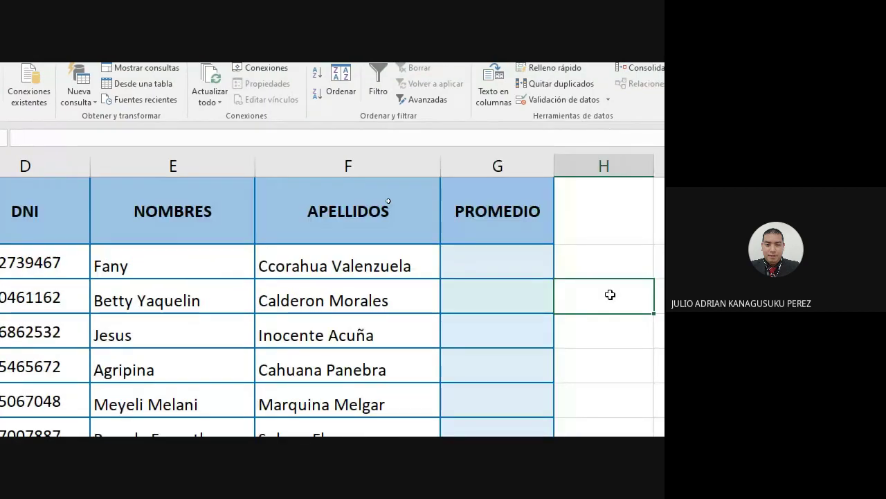
# Enter PROMEDIO values 16 and 10, then try 03 to trigger the validation error.
pyautogui.hscroll(2, 610, 295)
pyautogui.hscroll(1, 626, 330)
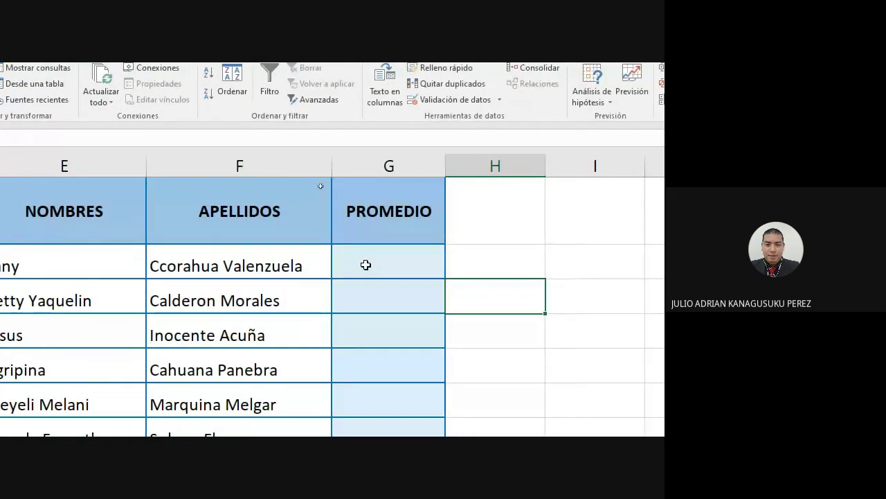
pyautogui.click(365, 264)
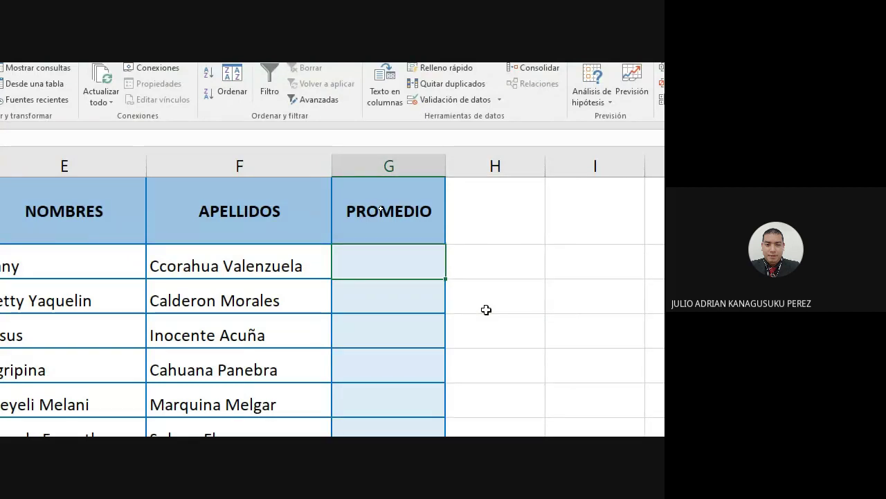
pyautogui.write('1')
pyautogui.write('6')
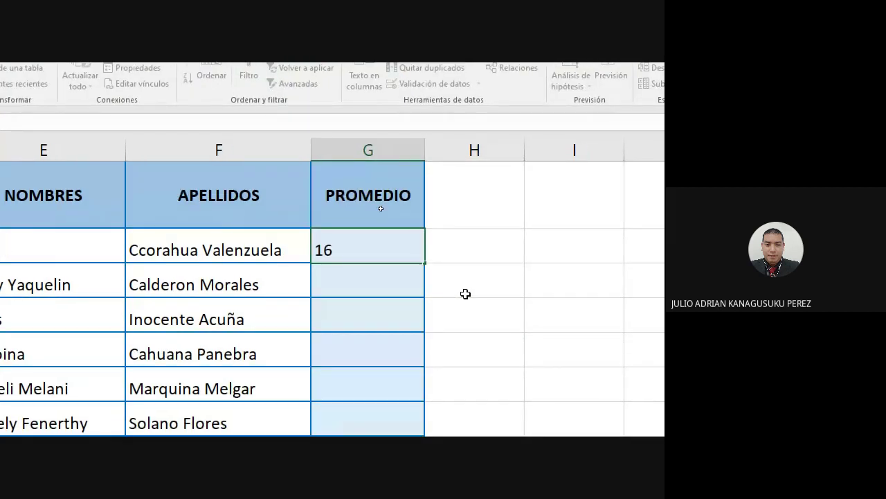
pyautogui.press('Return')
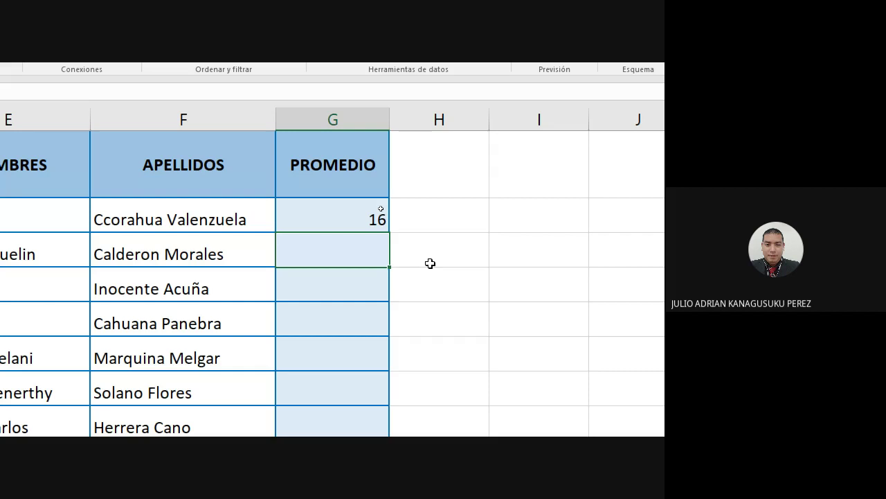
pyautogui.write('10')
pyautogui.press('Return')
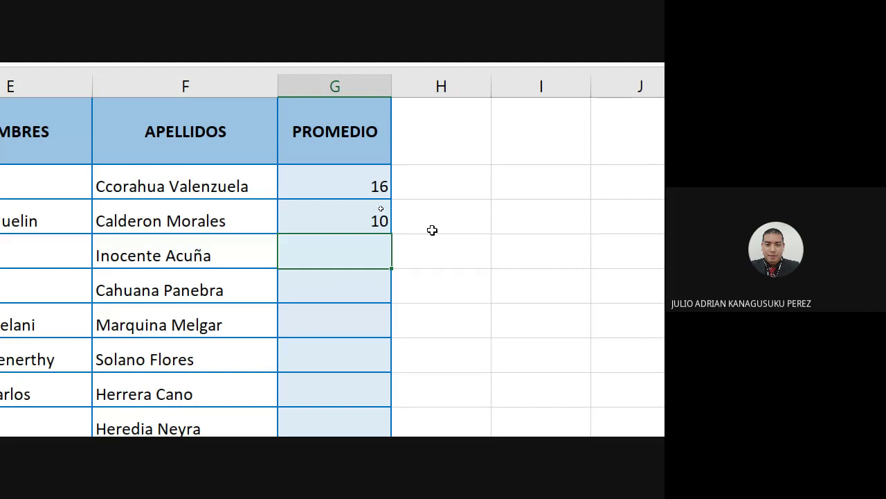
pyautogui.write('0')
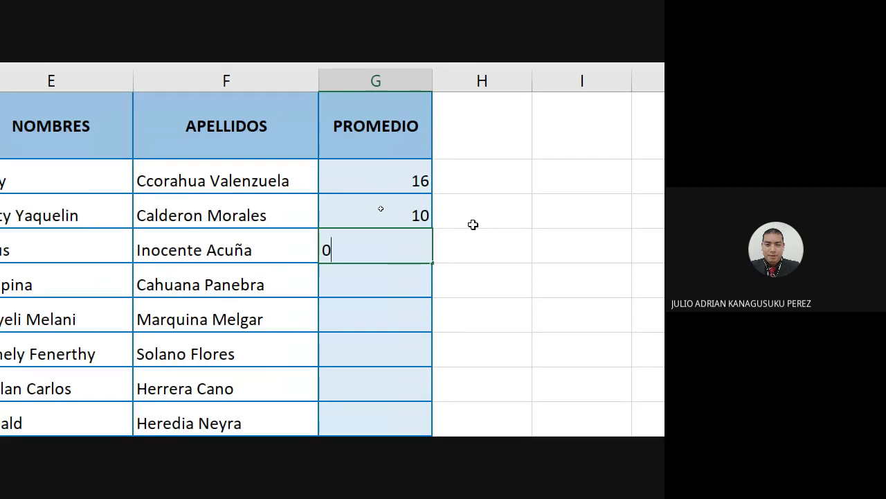
pyautogui.write('3')
pyautogui.press('Return')
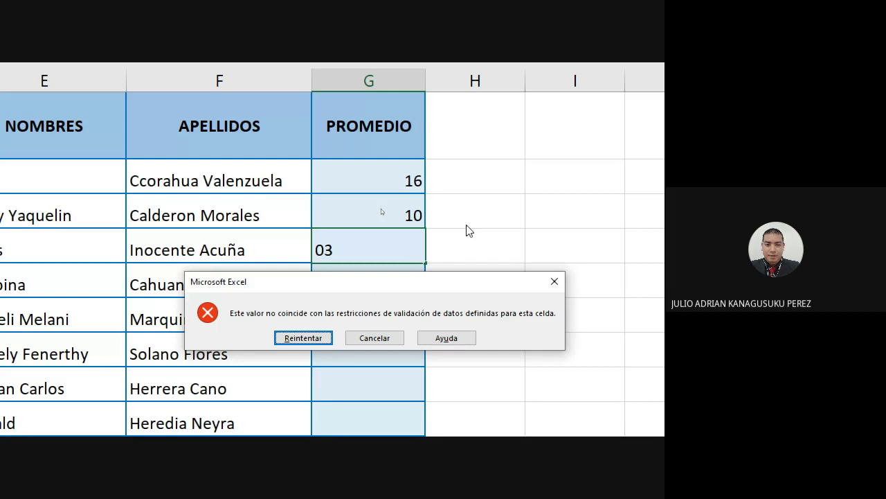
# Cancel the rejected 03 and enter 05 as the third student's PROMEDIO.
pyautogui.click(375, 339)
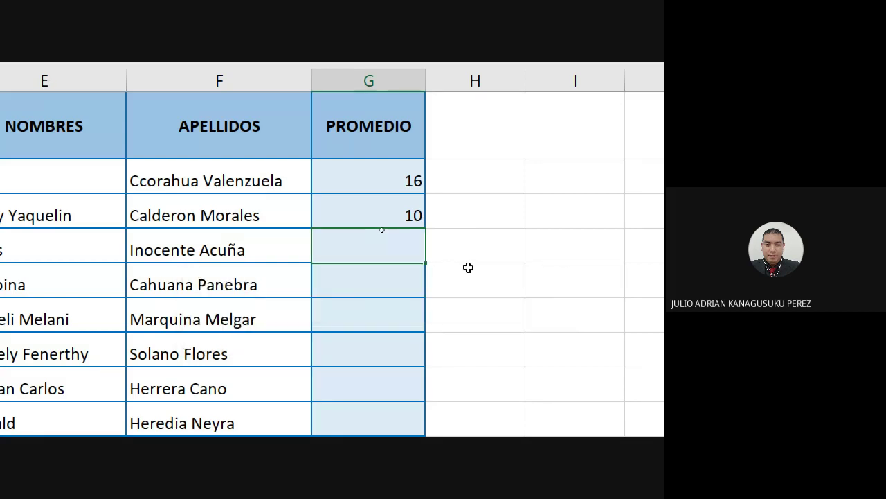
pyautogui.write('05')
pyautogui.press('Return')
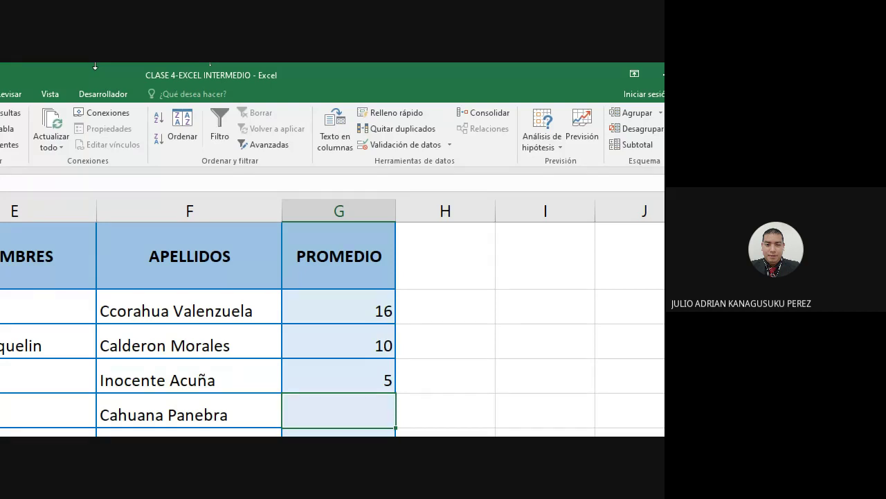
pyautogui.scroll(-2, 409, 373)
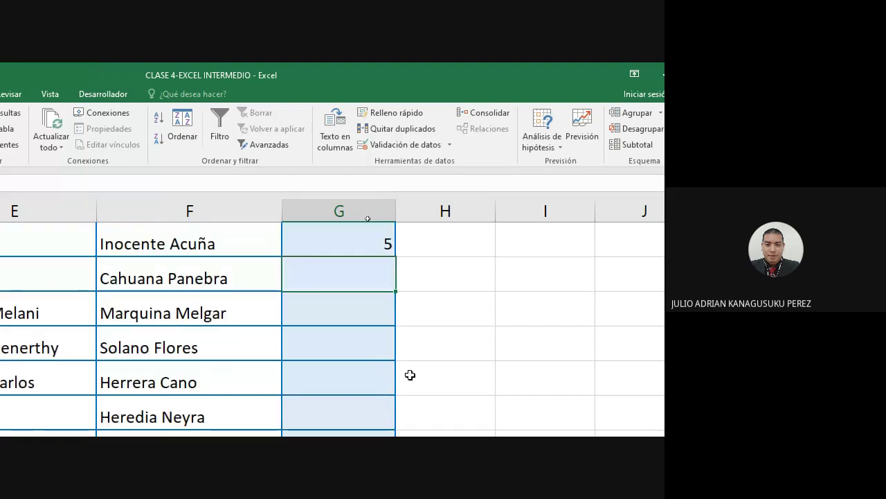
pyautogui.scroll(2, 406, 372)
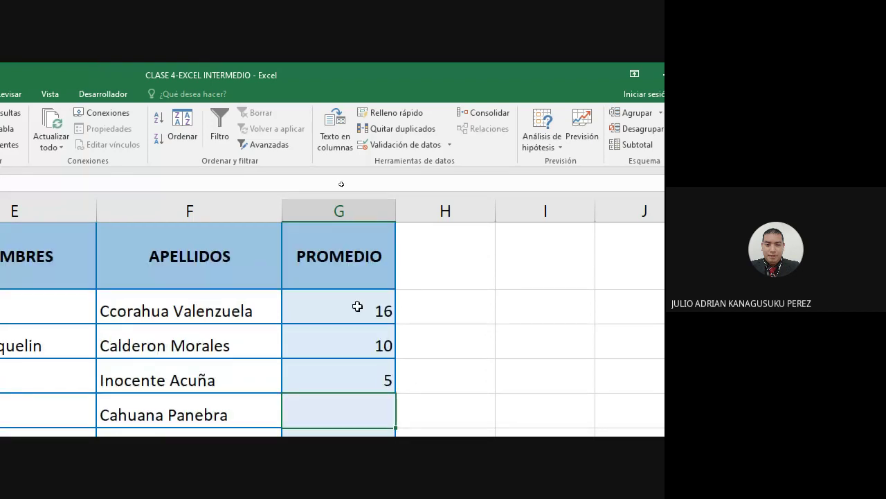
pyautogui.moveTo(357, 307)
pyautogui.mouseDown()
pyautogui.moveTo(354, 413)
pyautogui.moveTo(343, 295)
pyautogui.mouseUp()
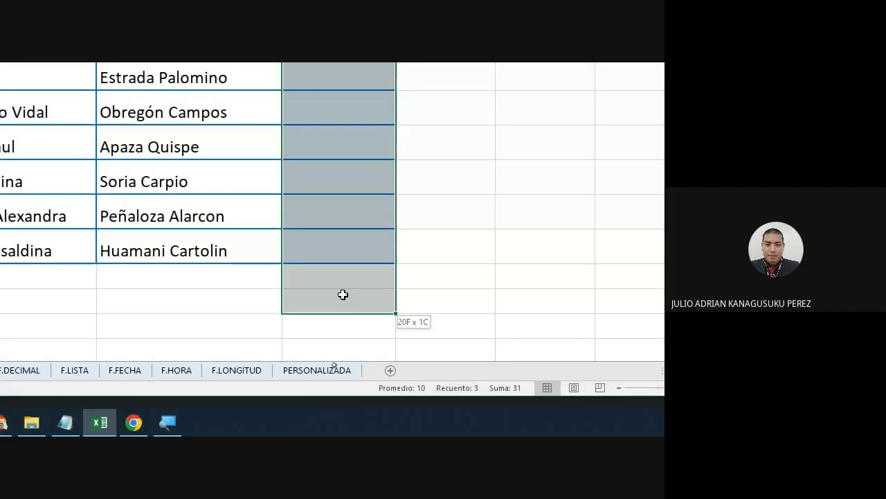
pyautogui.moveTo(342, 294)
pyautogui.mouseDown()
pyautogui.moveTo(340, 433)
pyautogui.moveTo(358, 66)
pyautogui.mouseUp()
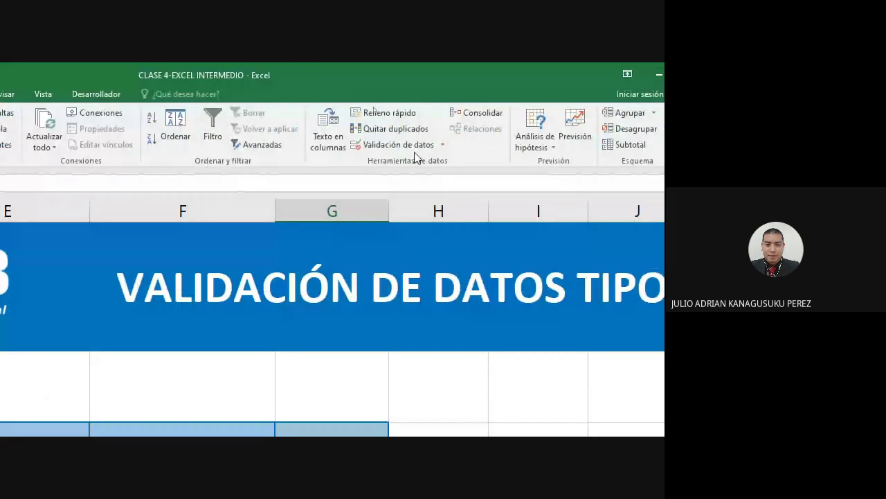
pyautogui.click(395, 144)
pyautogui.click(147, 338)
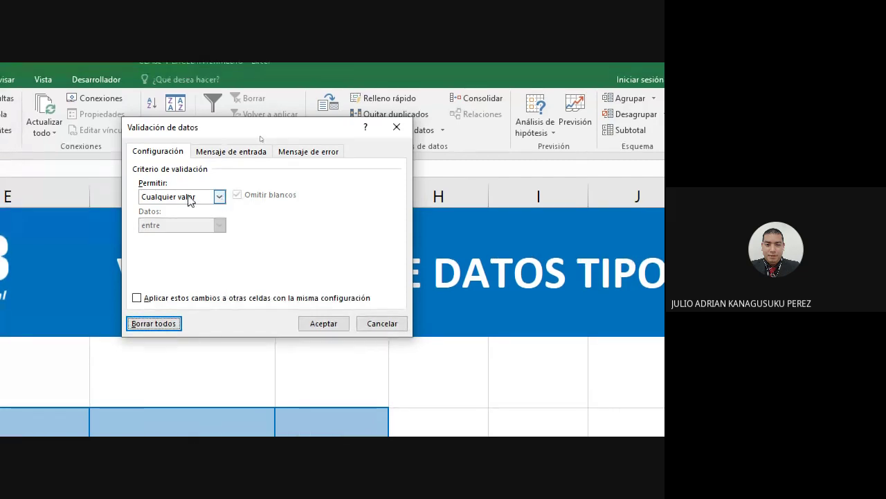
pyautogui.click(219, 198)
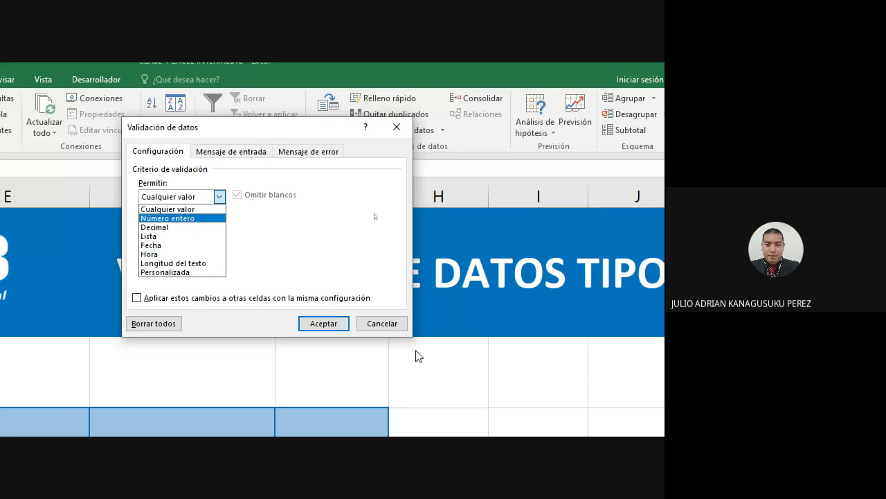
pyautogui.click(394, 326)
pyautogui.click(394, 327)
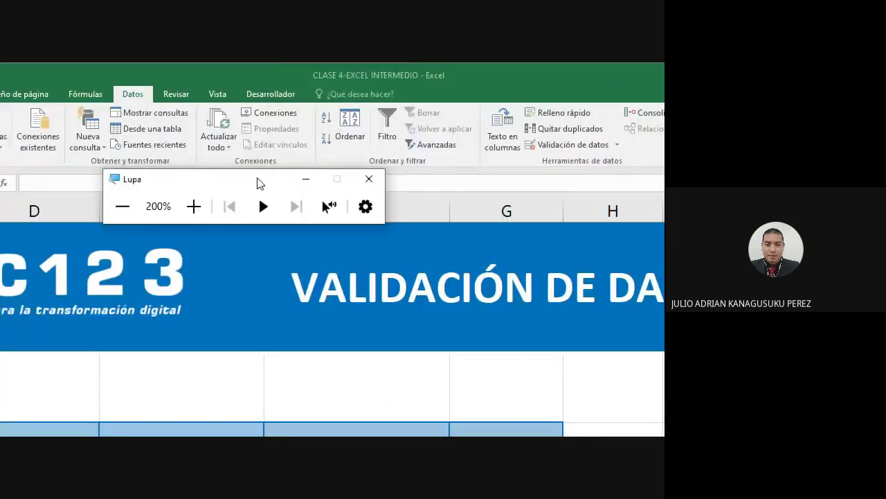
# Move the magnifier window aside, raise magnification to 300%, then reduce it again.
pyautogui.moveTo(260, 181); pyautogui.dragTo(192, 99)
pyautogui.click(128, 128)
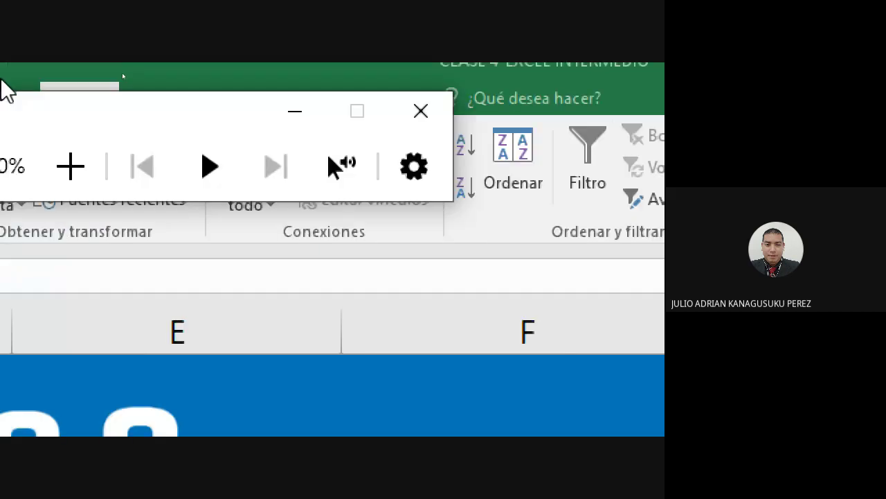
pyautogui.moveTo(201, 121); pyautogui.dragTo(271, 358)
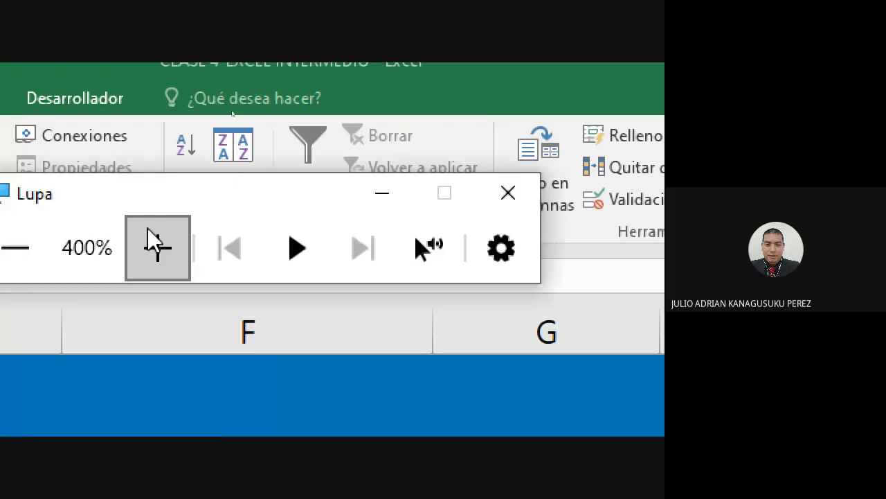
pyautogui.click(50, 223)
pyautogui.click(44, 222)
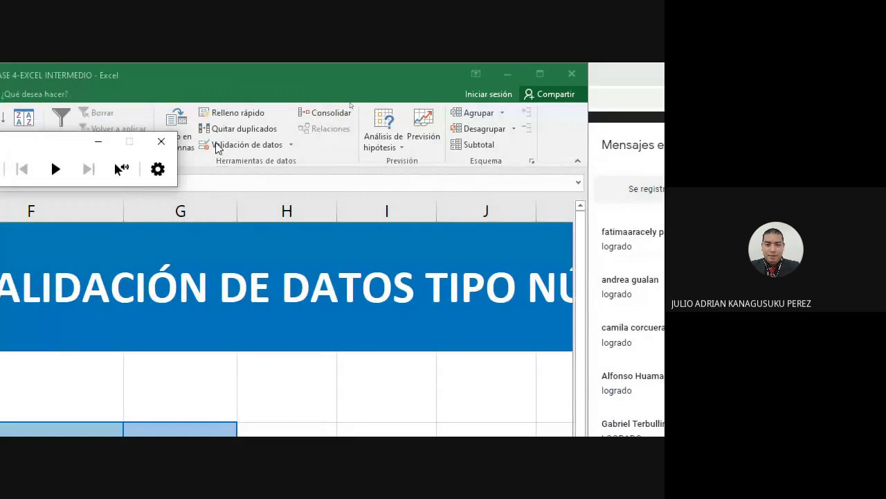
# Confirm the PROMEDIO validation as Whole number between minimum 5 and maximum 20.
pyautogui.click(222, 147)
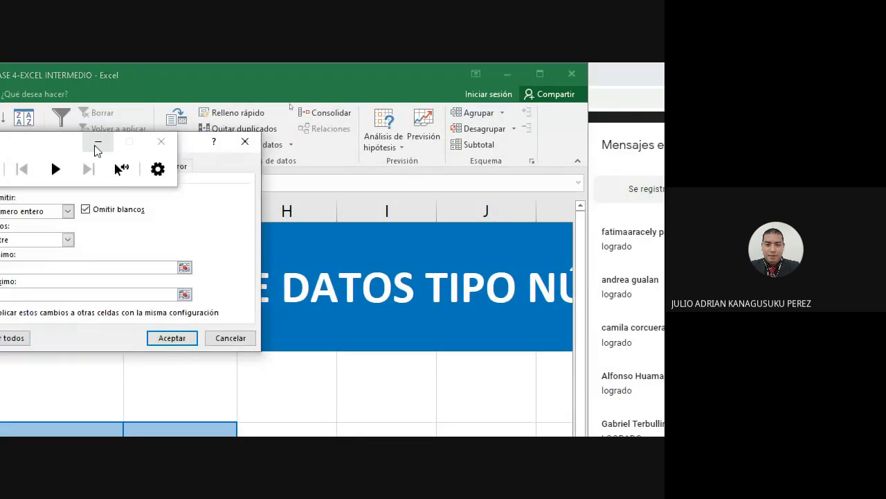
pyautogui.moveTo(96, 150); pyautogui.dragTo(488, 178)
pyautogui.write('5')
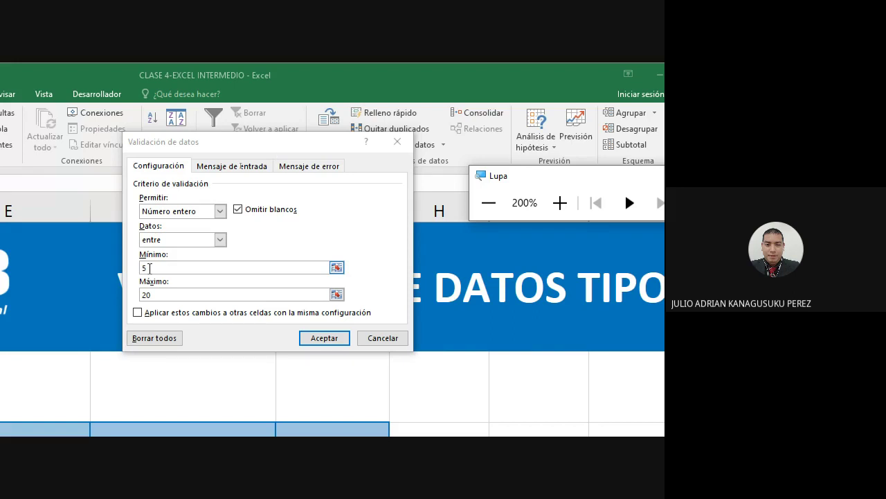
pyautogui.press('Tab')
pyautogui.click(326, 337)
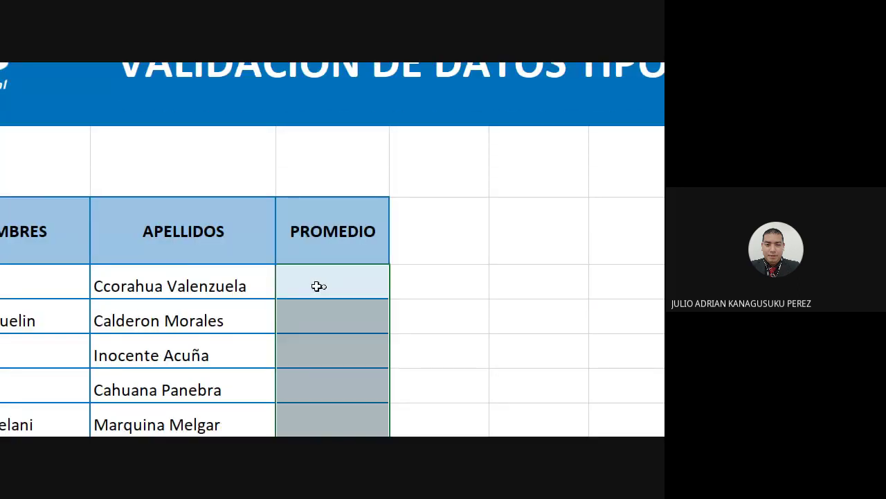
# Enter 10 and 16 in the first two PROMEDIO cells.
pyautogui.click(319, 286)
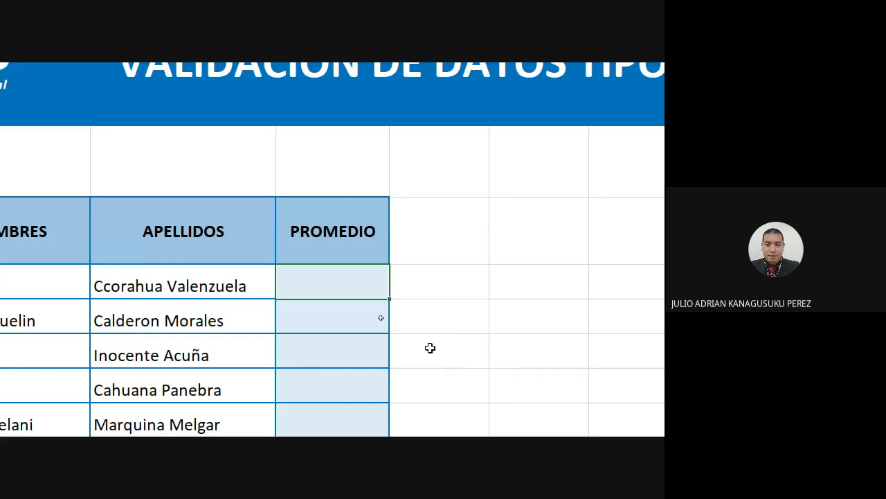
pyautogui.write('10')
pyautogui.press('Return')
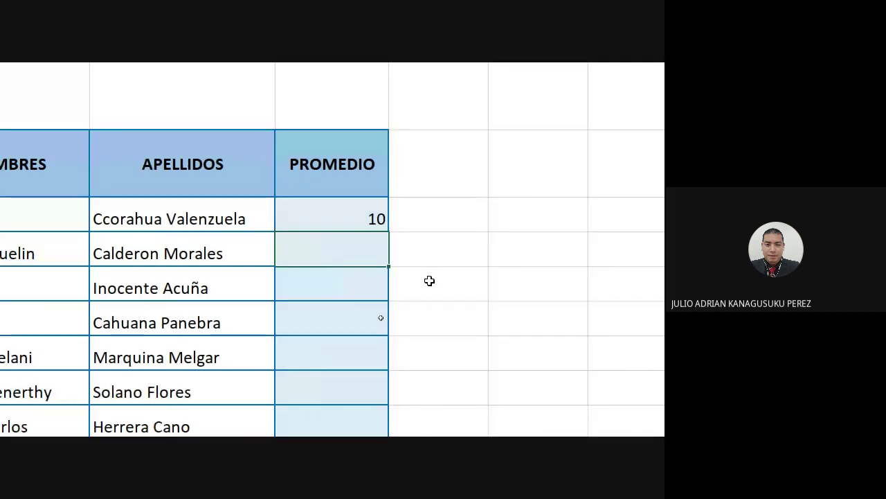
pyautogui.write('16')
pyautogui.press('Return')
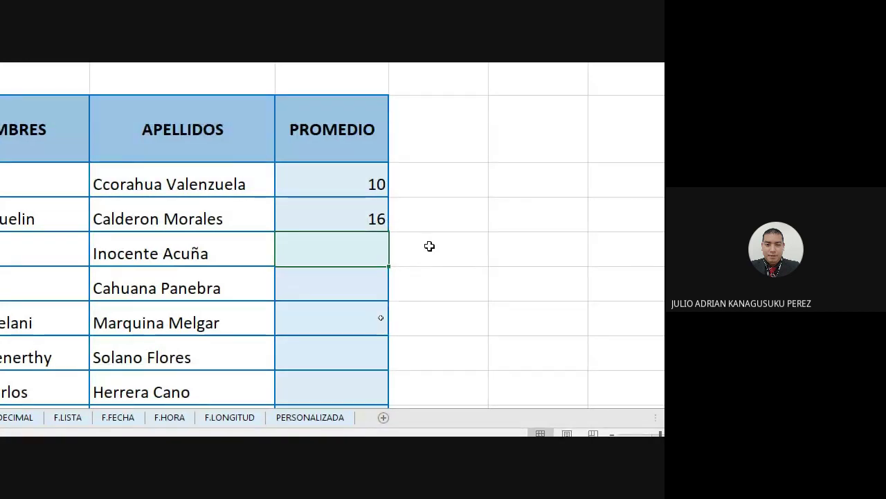
# Test the rule with 4, cancel the rejected entry, and enter 5 instead.
pyautogui.write('4')
pyautogui.press('Return')
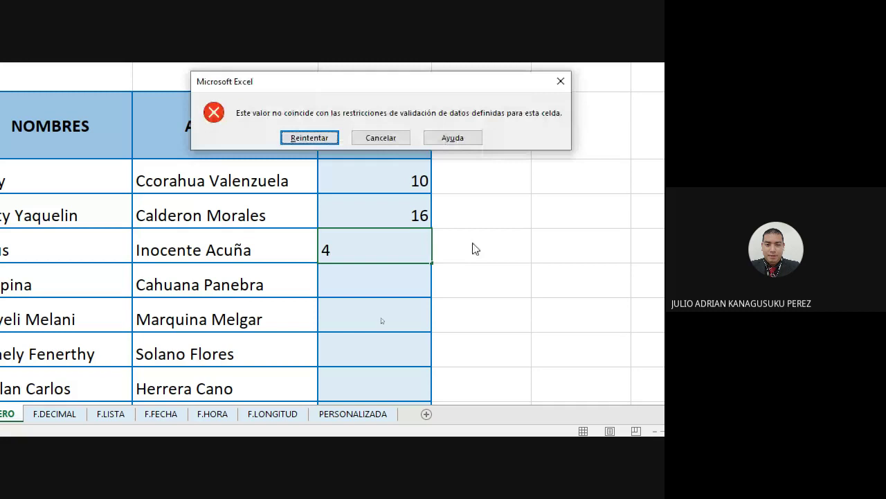
pyautogui.moveTo(366, 90)
pyautogui.mouseDown()
pyautogui.moveTo(154, 161)
pyautogui.moveTo(194, 188)
pyautogui.mouseUp()
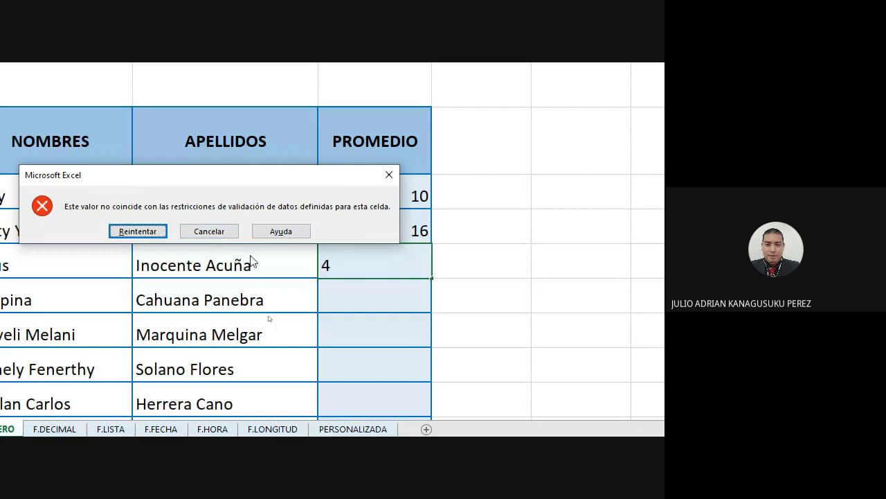
pyautogui.click(206, 232)
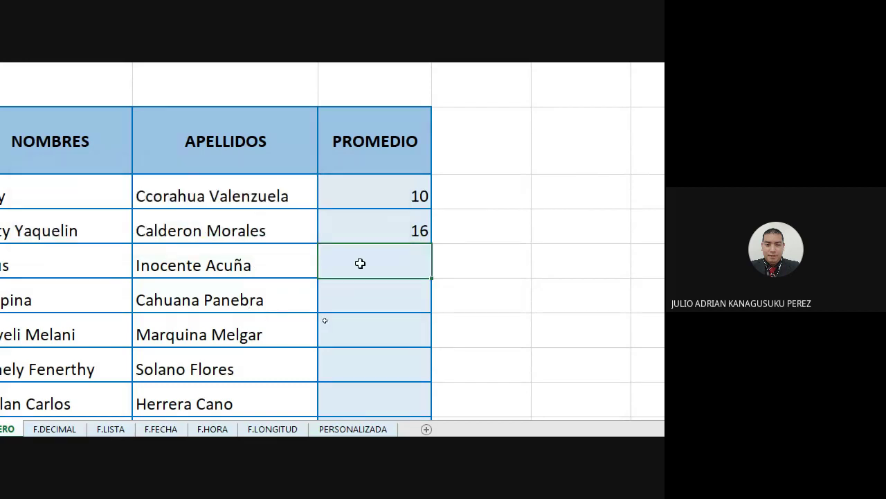
pyautogui.write('5')
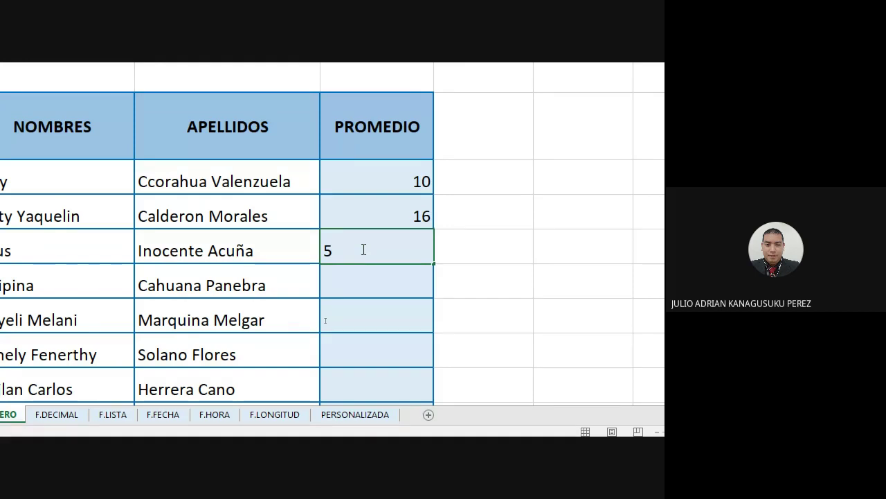
pyautogui.press('Return')
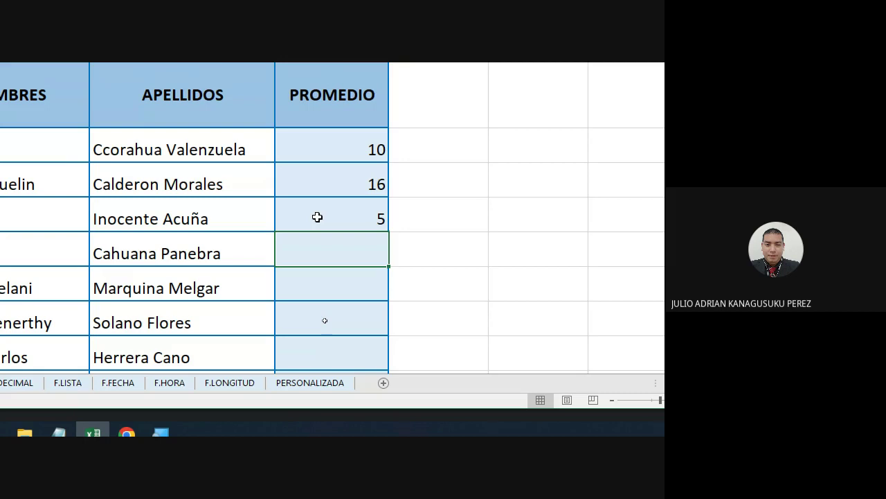
# Clear the PROMEDIO test values and reopen Data Validation with the 5–20 whole-number rule.
pyautogui.moveTo(338, 146)
pyautogui.mouseDown()
pyautogui.moveTo(354, 433)
pyautogui.moveTo(350, 301)
pyautogui.mouseUp()
pyautogui.scroll(3, 351, 302)
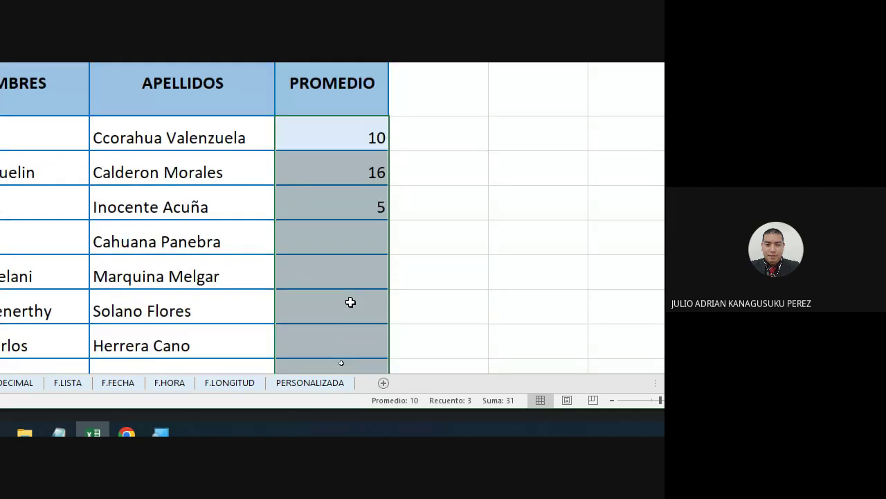
pyautogui.press('Delete')
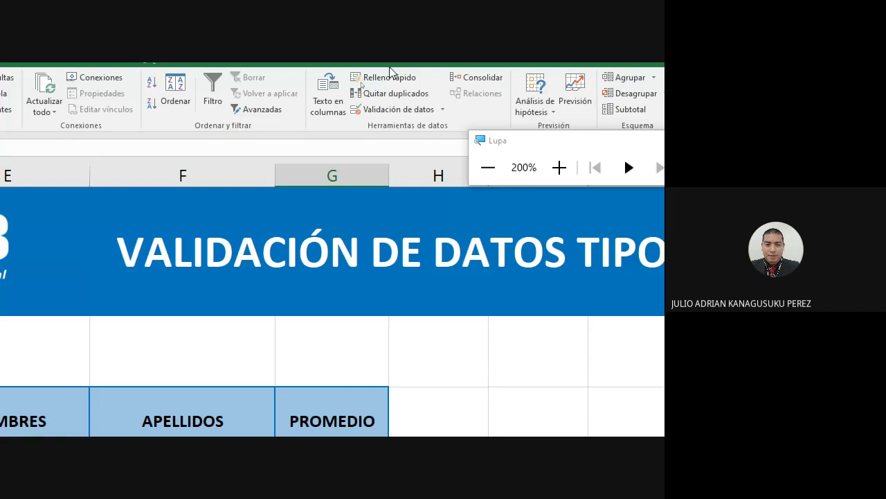
pyautogui.click(381, 131)
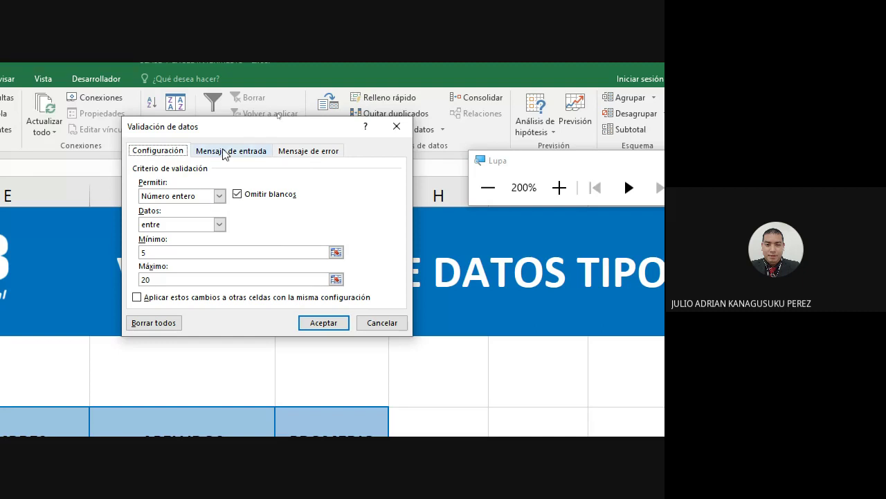
# Add an input message titled 'PROMEDIOS' reading 'Rango de notas 05 - 20'.
pyautogui.click(228, 152)
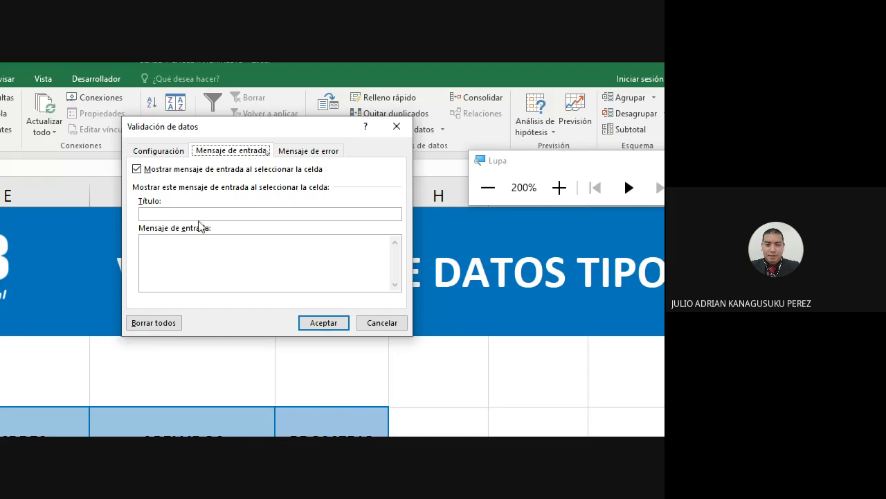
pyautogui.click(206, 214)
pyautogui.write('PROMED')
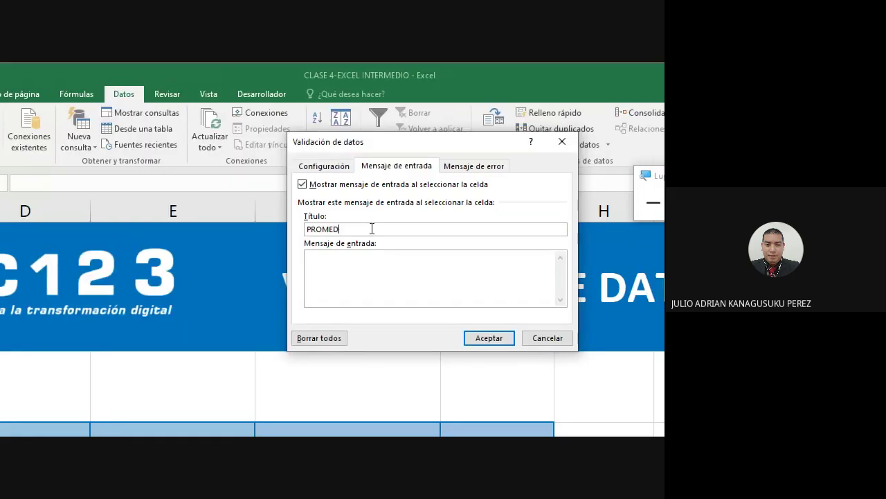
pyautogui.write('IOS')
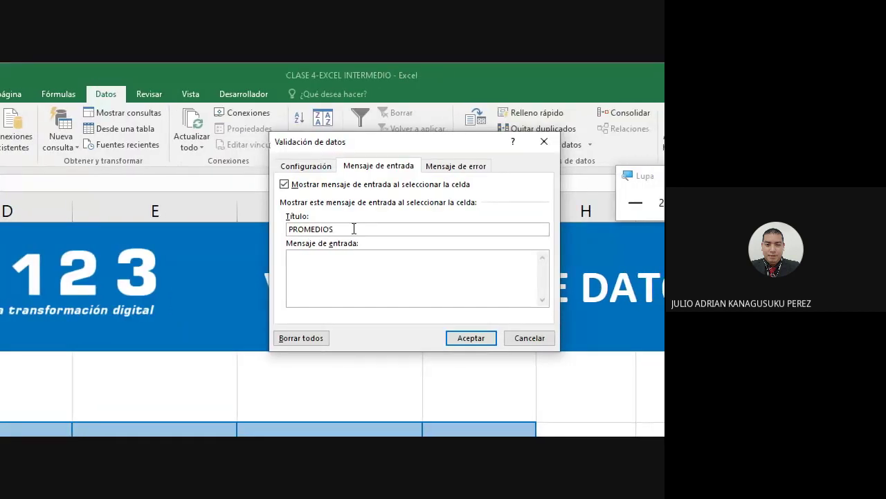
pyautogui.click(329, 271)
pyautogui.write('Ra')
pyautogui.write('ngo de ')
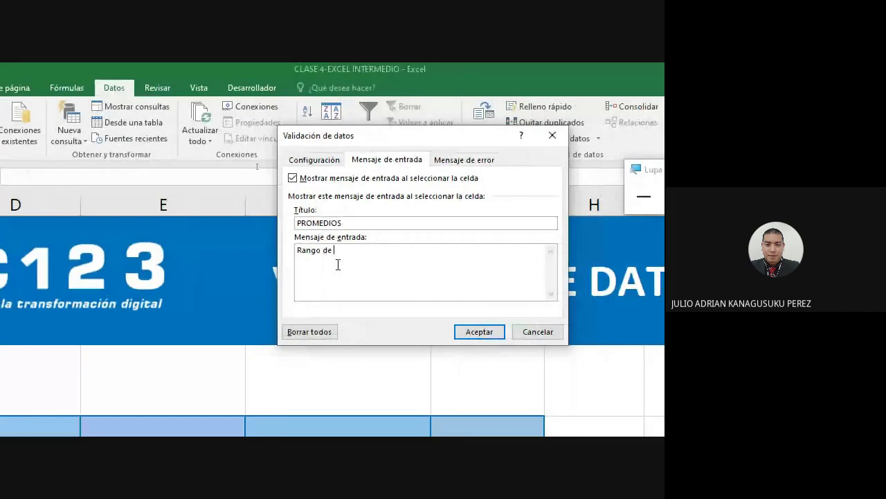
pyautogui.write('notas 05 ')
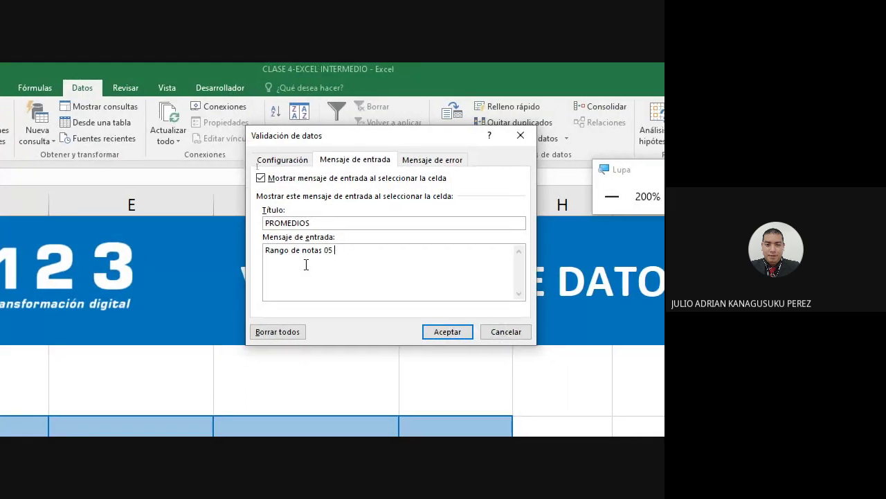
pyautogui.write('-')
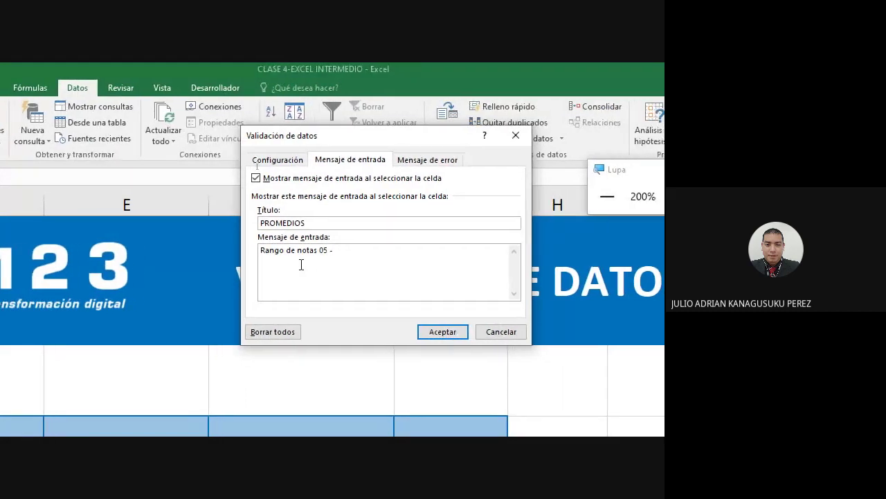
pyautogui.write(' 20')
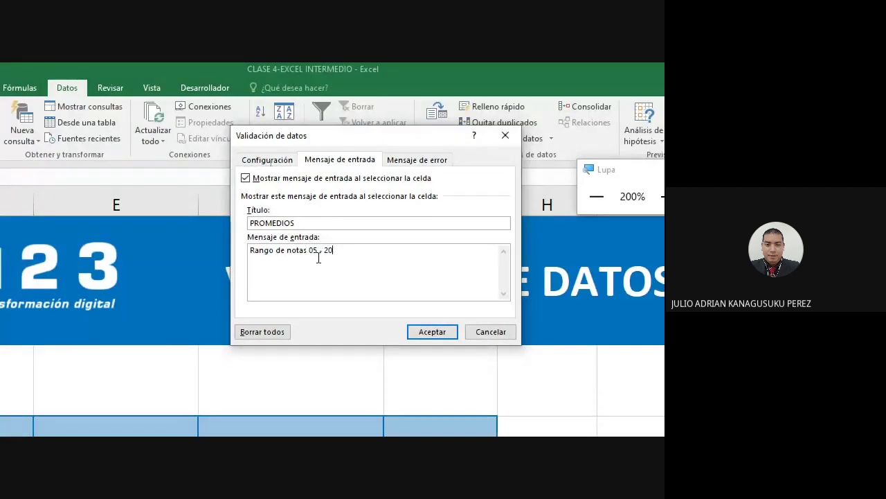
pyautogui.click(429, 333)
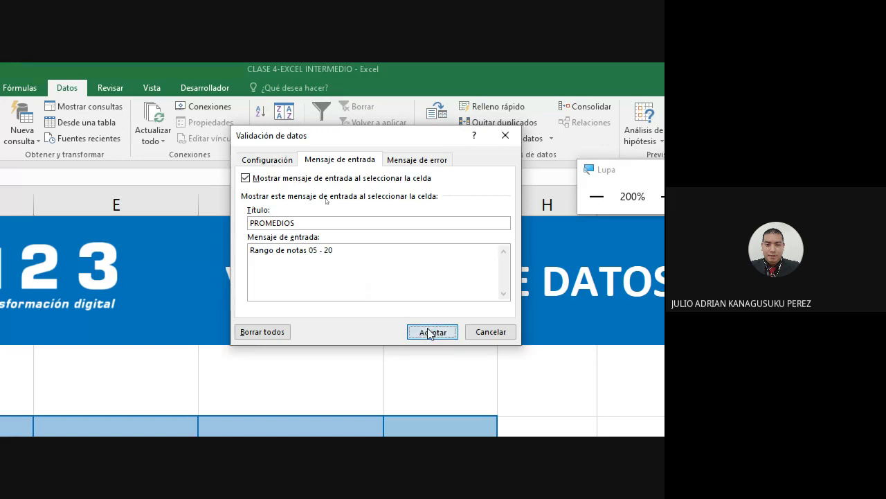
pyautogui.click(547, 370)
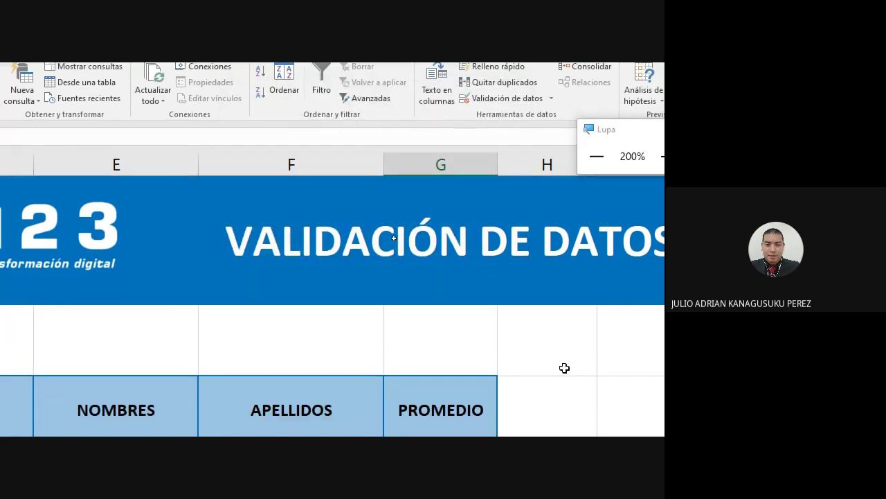
# Select the first PROMEDIO cell so its PROMEDIOS input message appears.
pyautogui.scroll(-3, 597, 405)
pyautogui.click(589, 306)
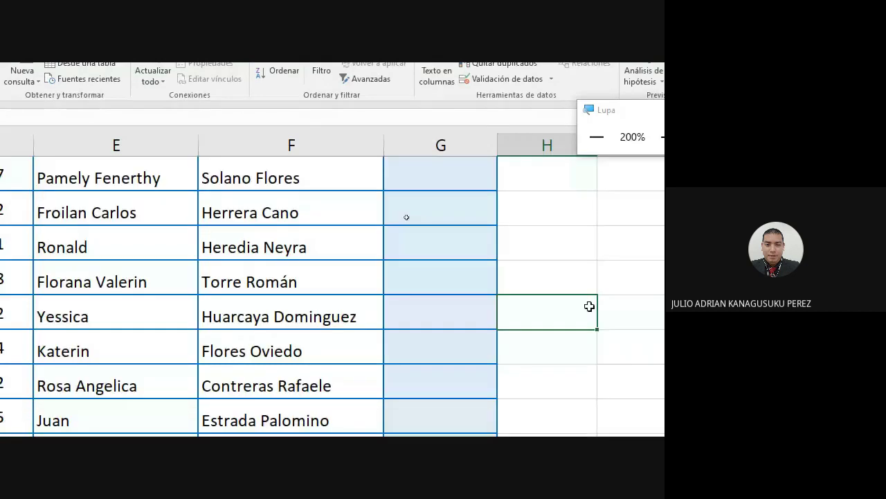
pyautogui.scroll(2, 516, 258)
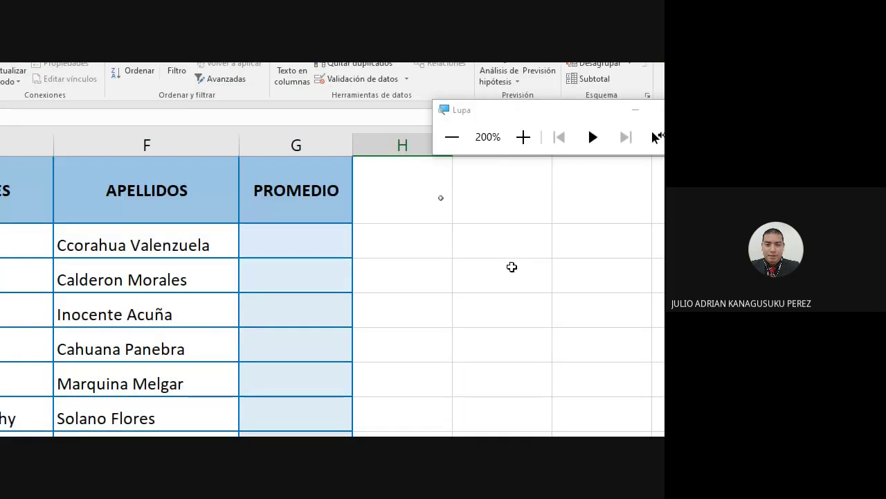
pyautogui.click(278, 245)
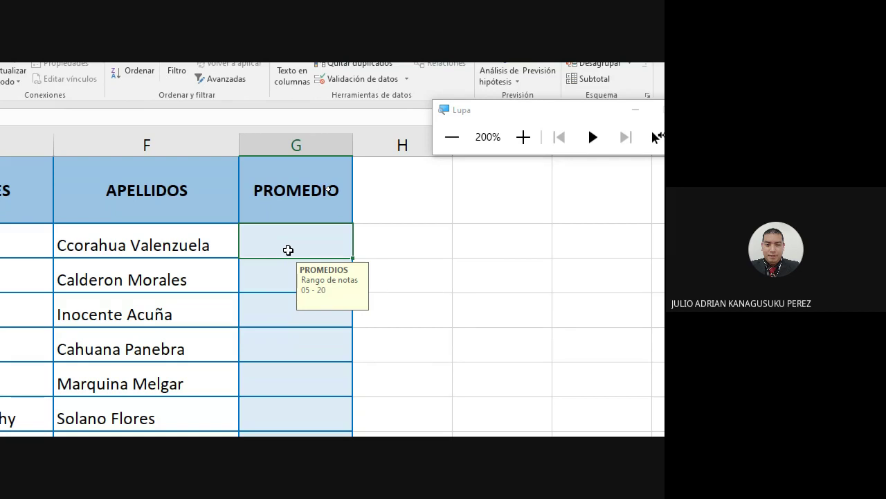
# Enter the grades 18, 16, 15 and 19 down the PROMEDIO column.
pyautogui.write('18')
pyautogui.press('Return')
pyautogui.write('16')
pyautogui.press('Return')
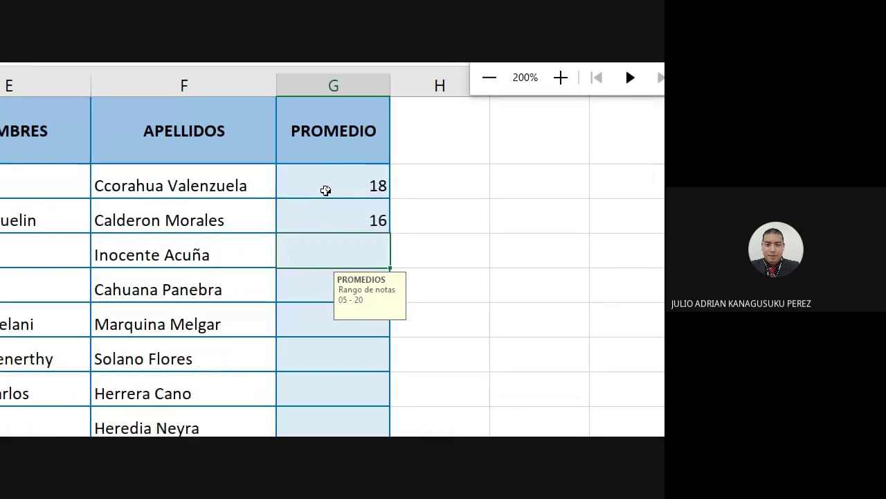
pyautogui.write('15')
pyautogui.press('Return')
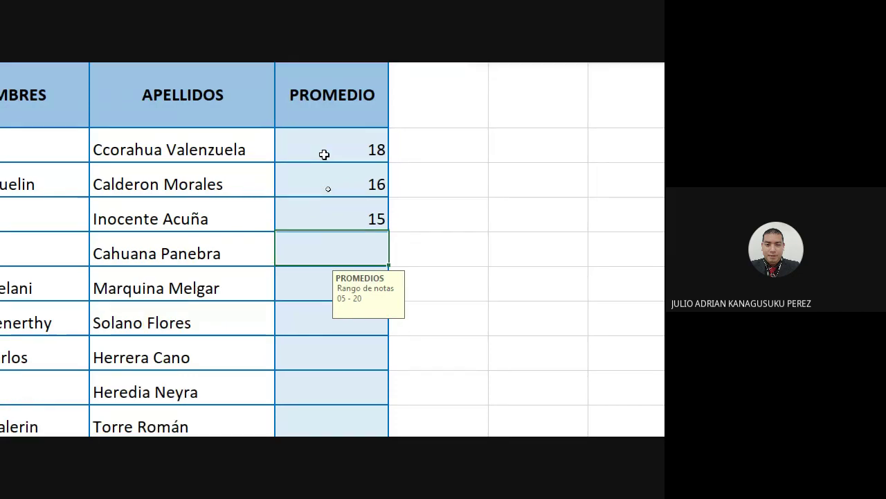
pyautogui.write('19')
pyautogui.press('Return')
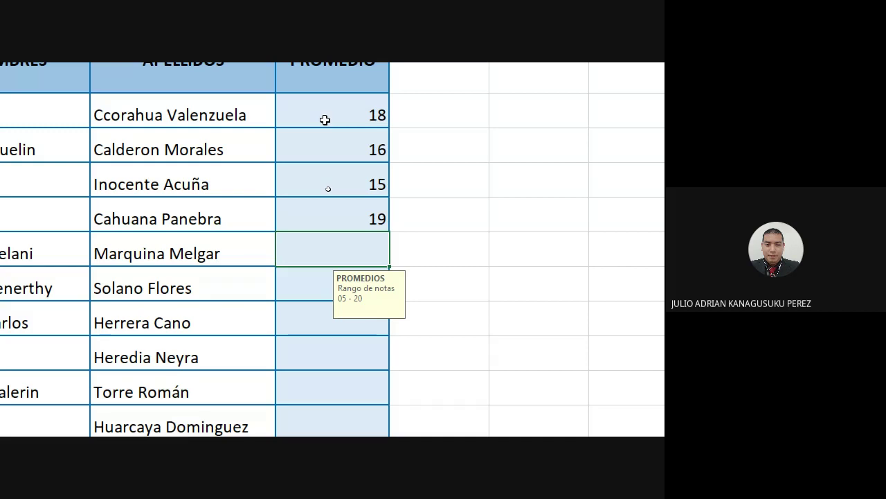
# Try the out-of-range grade 3, cancel the alert, and enter 5 instead.
pyautogui.write('3')
pyautogui.press('Return')
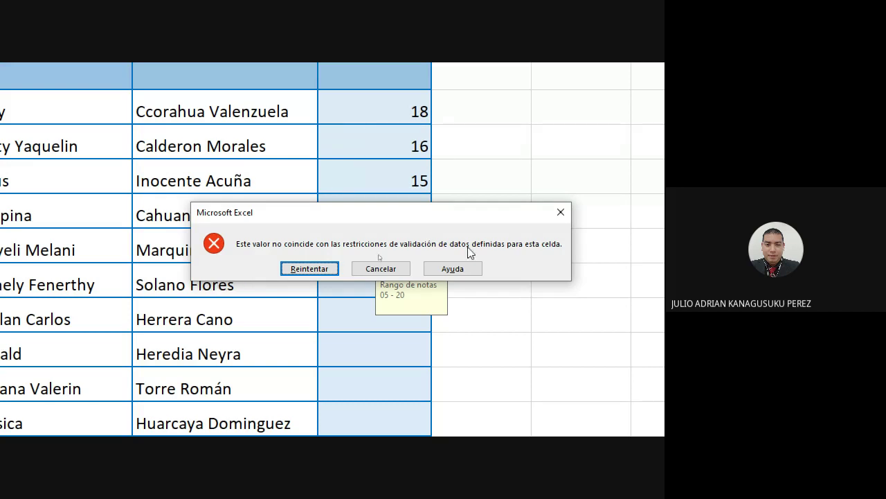
pyautogui.click(397, 272)
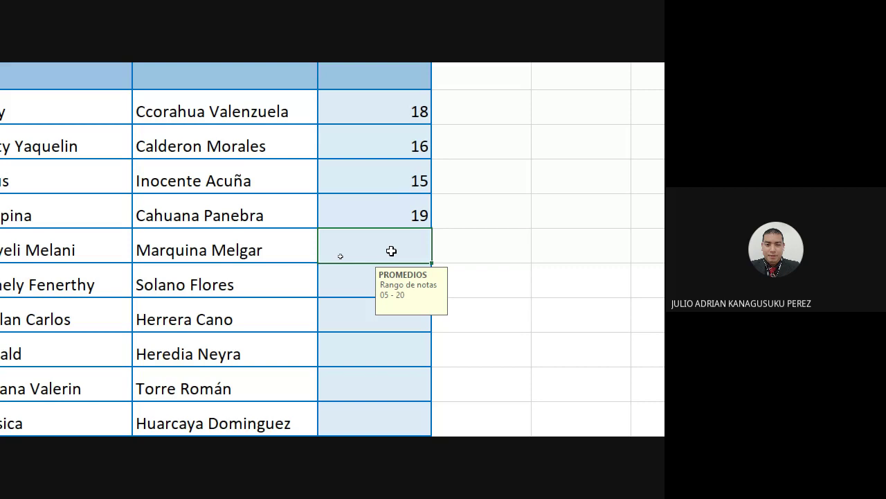
pyautogui.write('5')
pyautogui.press('Return')
pyautogui.press('Return')
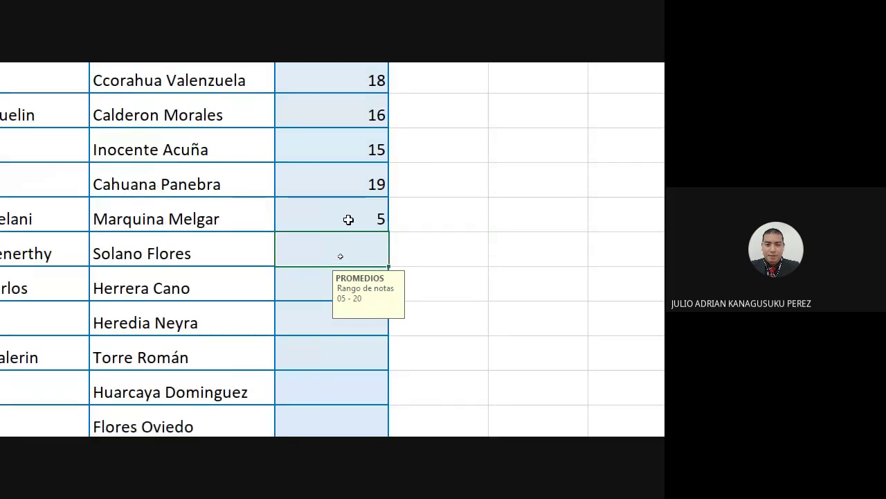
# Select the five PROMEDIO grades from 18 downward and delete them.
pyautogui.scroll(2, 348, 219)
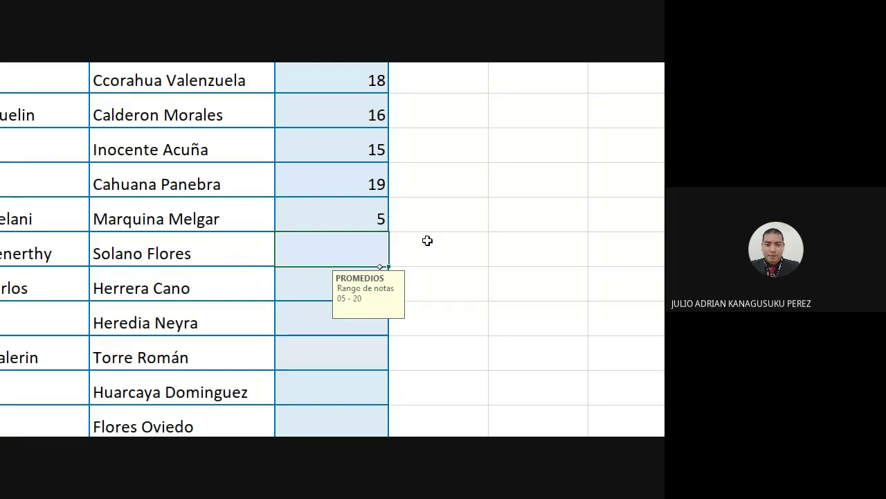
pyautogui.scroll(1, 427, 240)
pyautogui.click(329, 282)
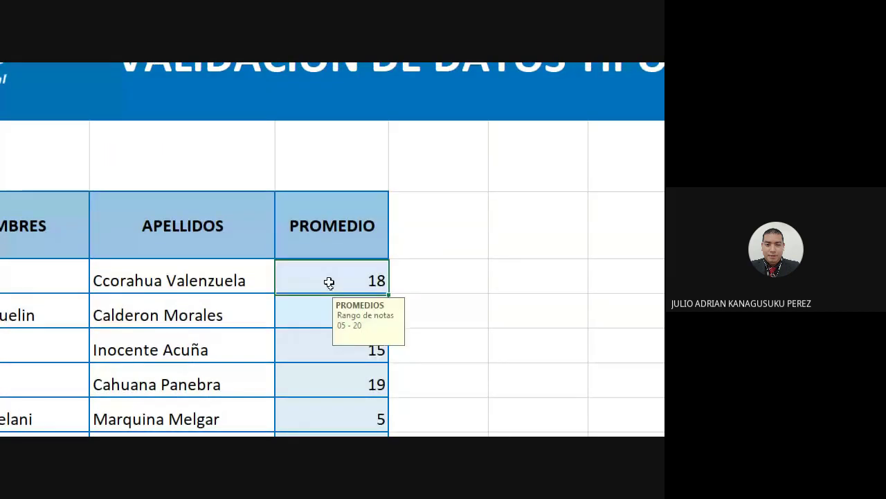
pyautogui.moveTo(329, 282)
pyautogui.mouseDown()
pyautogui.moveTo(357, 433)
pyautogui.moveTo(361, 358)
pyautogui.mouseUp()
pyautogui.scroll(6, 369, 315)
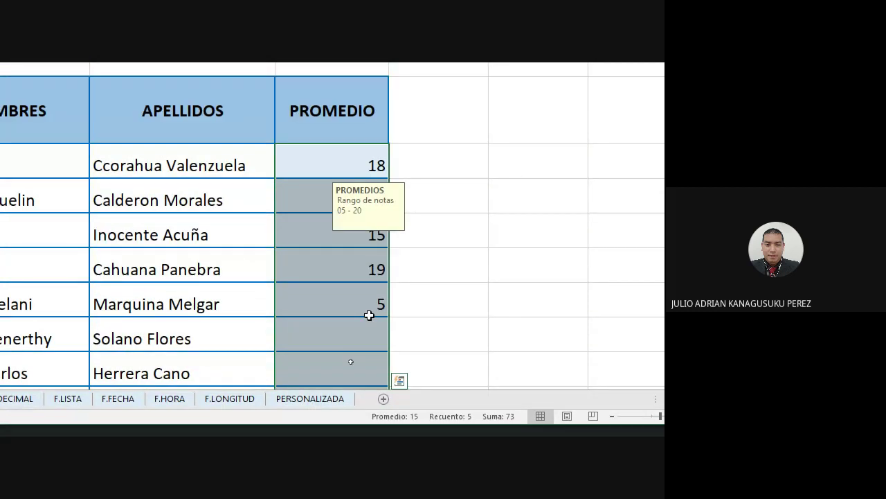
pyautogui.press('Delete')
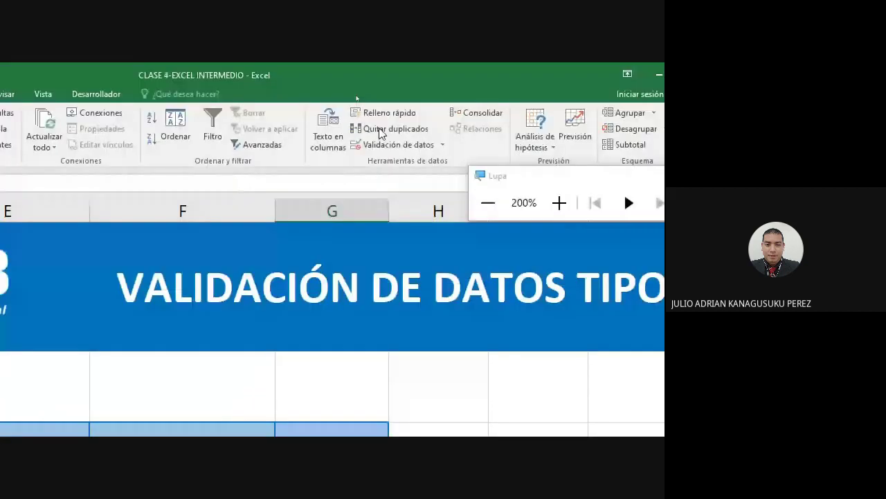
# Reopen Validación de datos and erase the PROMEDIOS input message title and text.
pyautogui.click(388, 144)
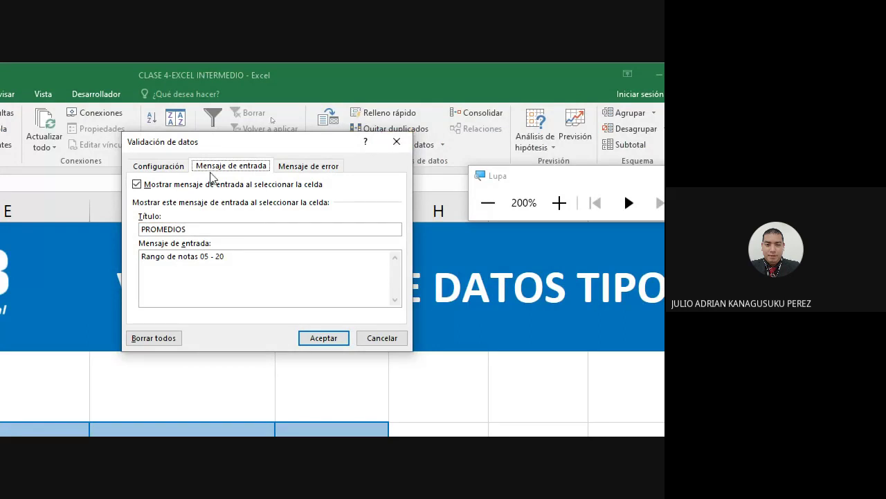
pyautogui.doubleClick(220, 229)
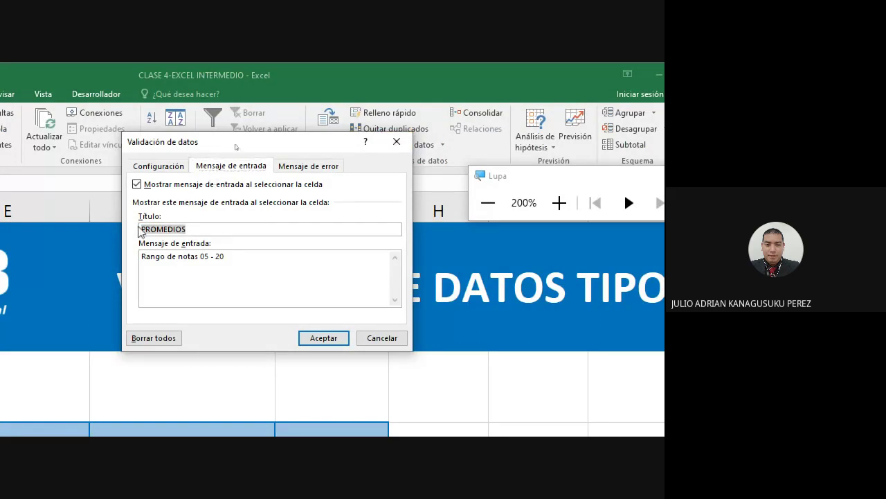
pyautogui.press('BackSpace')
pyautogui.moveTo(252, 256); pyautogui.dragTo(133, 262)
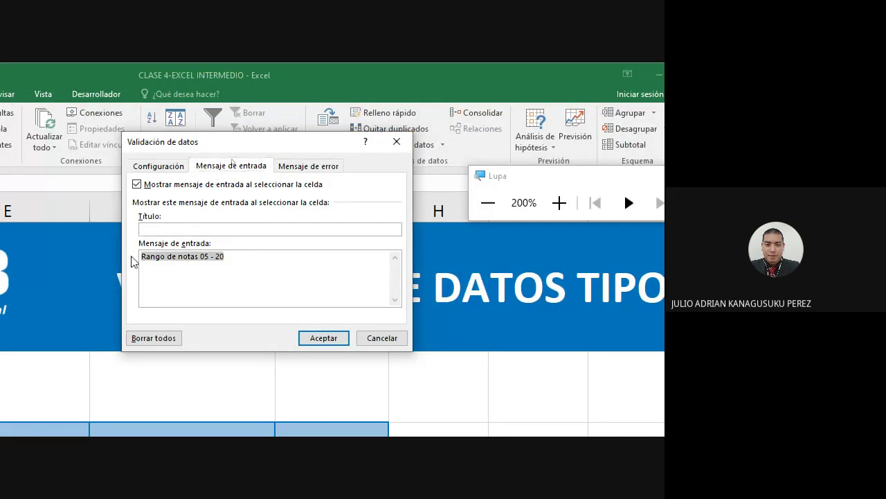
pyautogui.press('BackSpace')
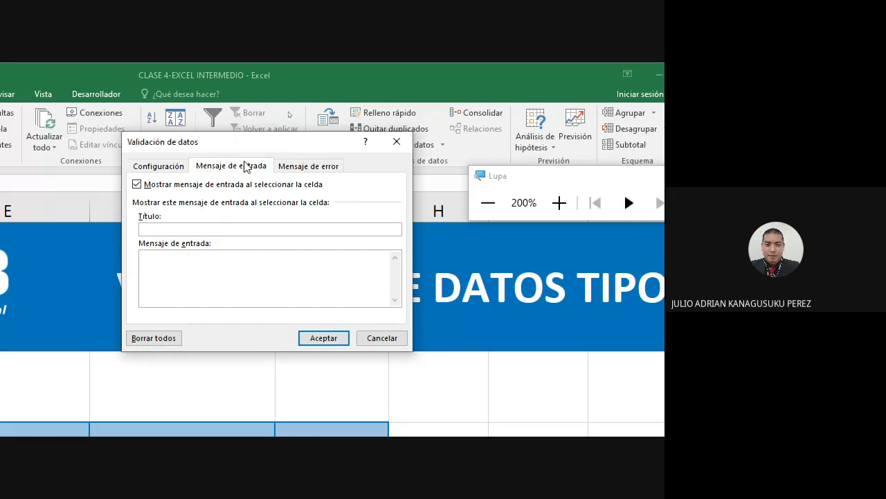
pyautogui.click(307, 172)
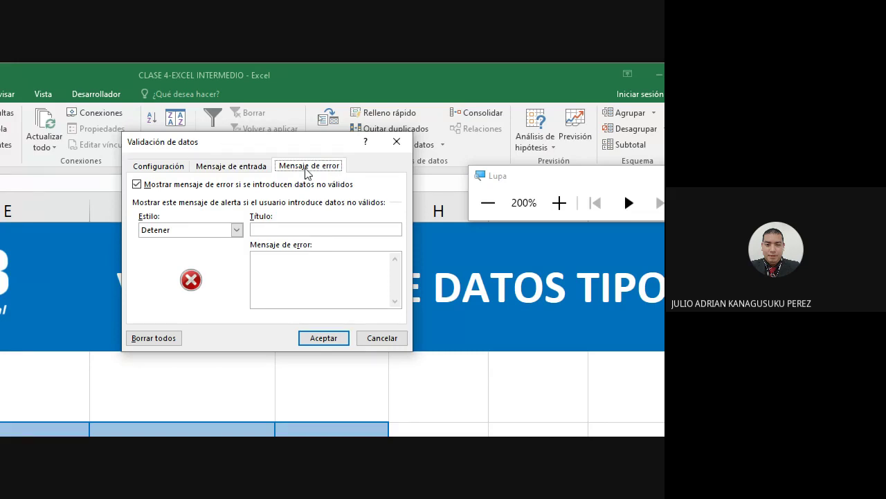
# Give the Detener error alert the title 'ERROR' and message 'Se está ingresando una nota fuera del rango. Revisar.'.
pyautogui.click(298, 228)
pyautogui.click(236, 230)
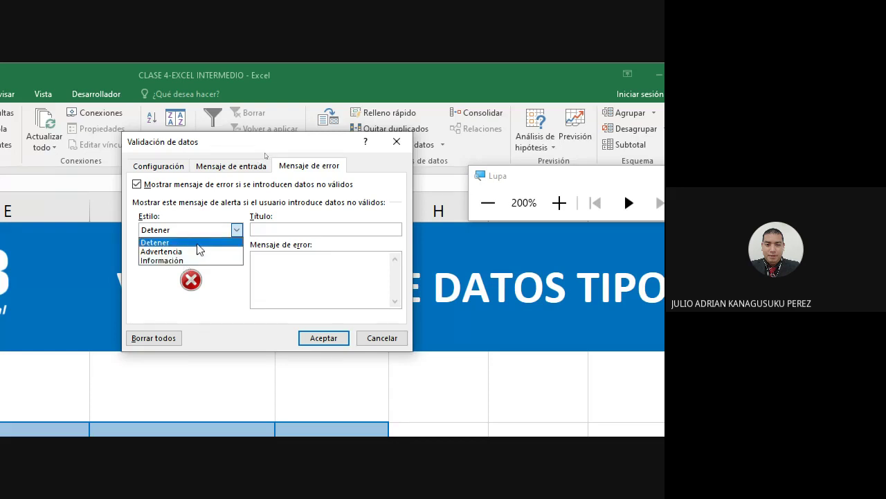
pyautogui.click(198, 244)
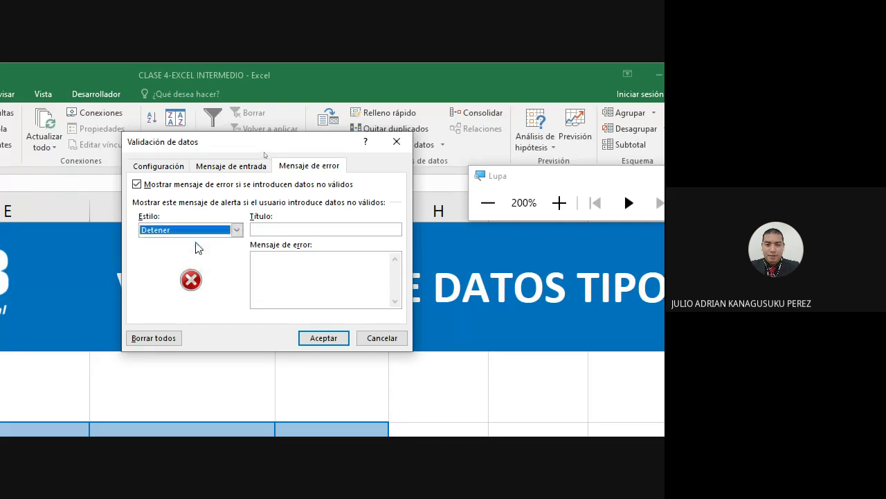
pyautogui.click(297, 229)
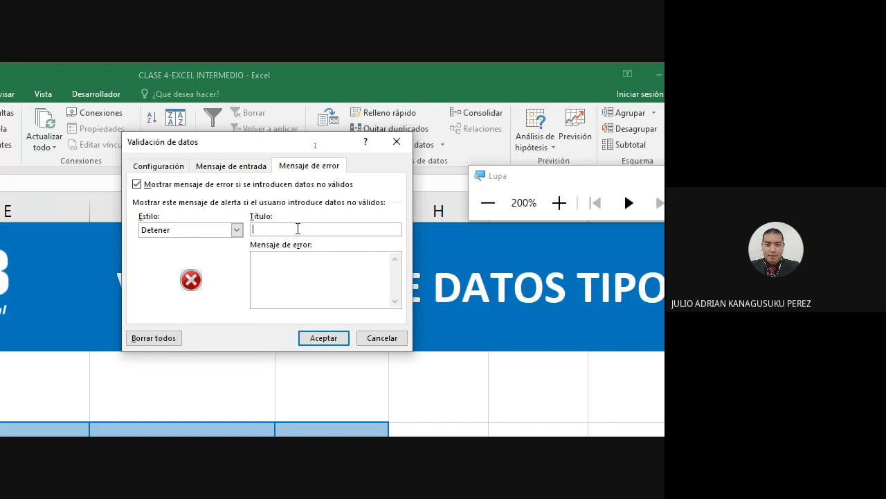
pyautogui.write('ERROR')
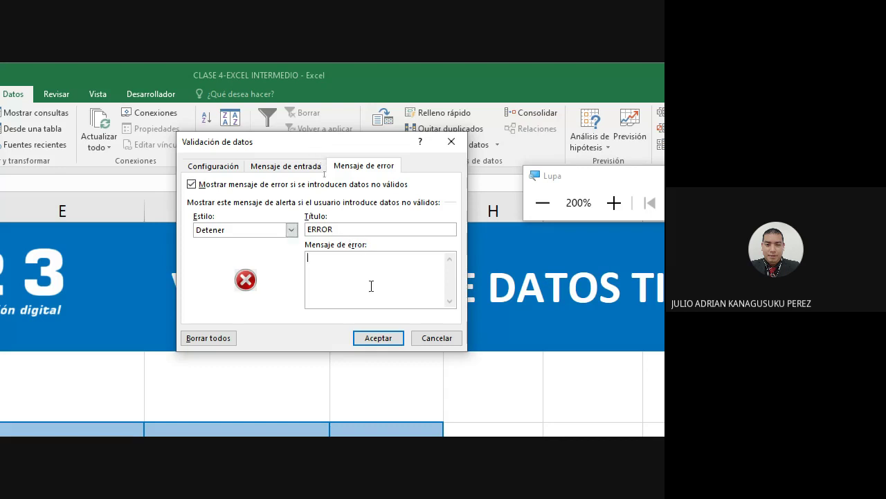
pyautogui.write('Se')
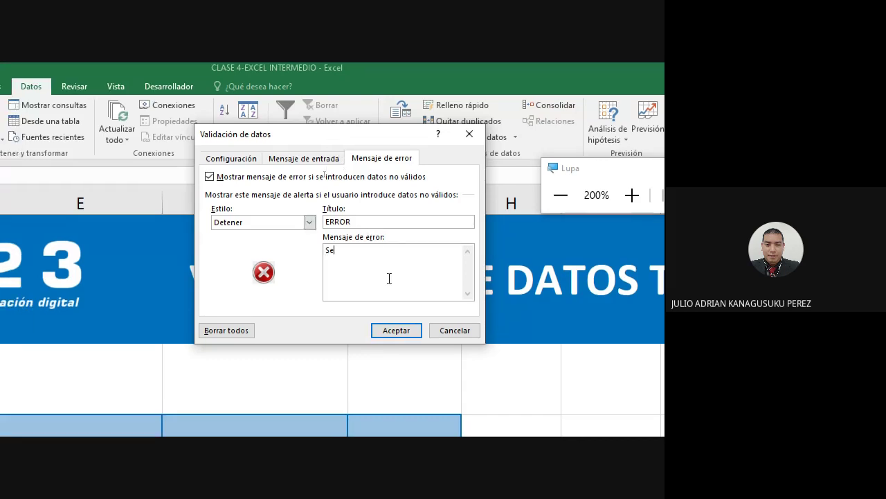
pyautogui.write(' está ingr')
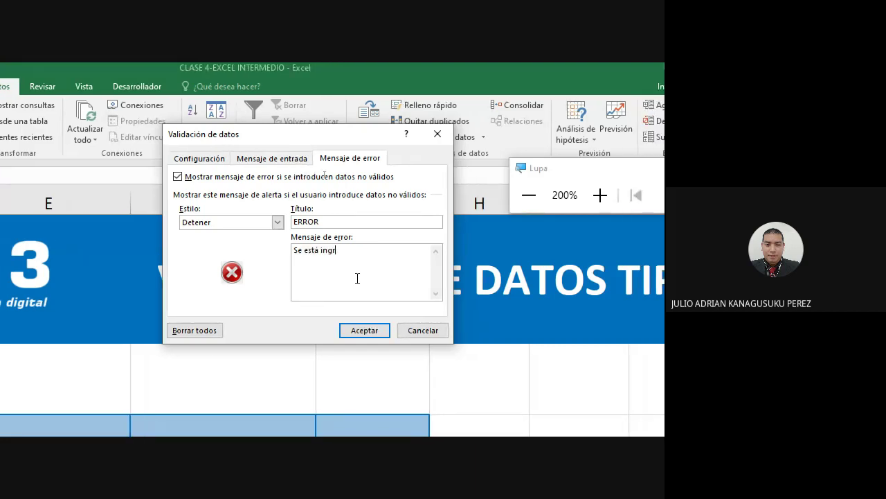
pyautogui.write('esando ')
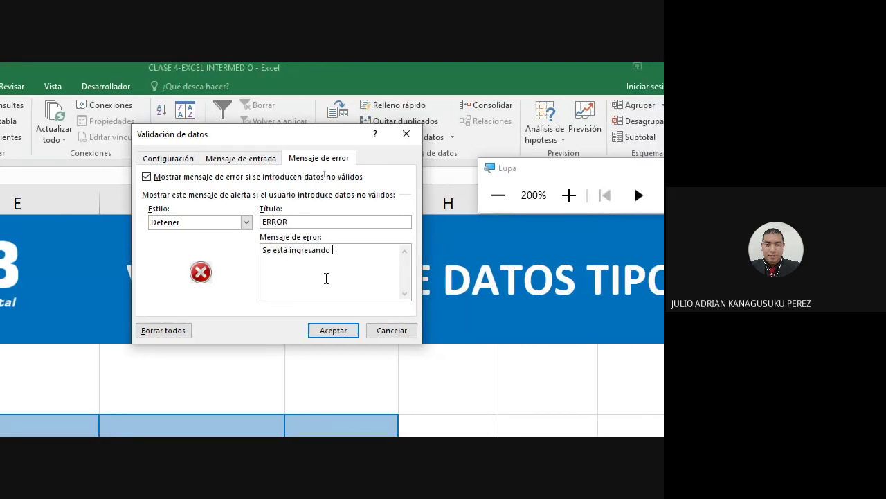
pyautogui.write('una nota f')
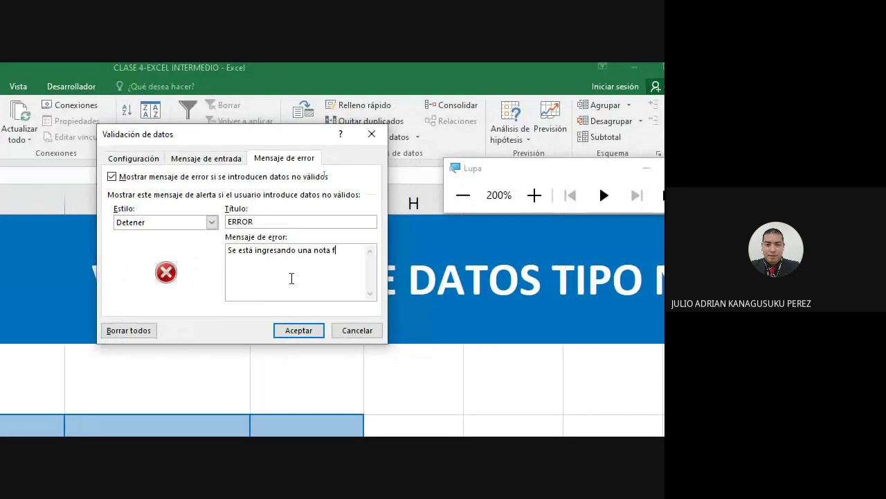
pyautogui.write('uera del rango')
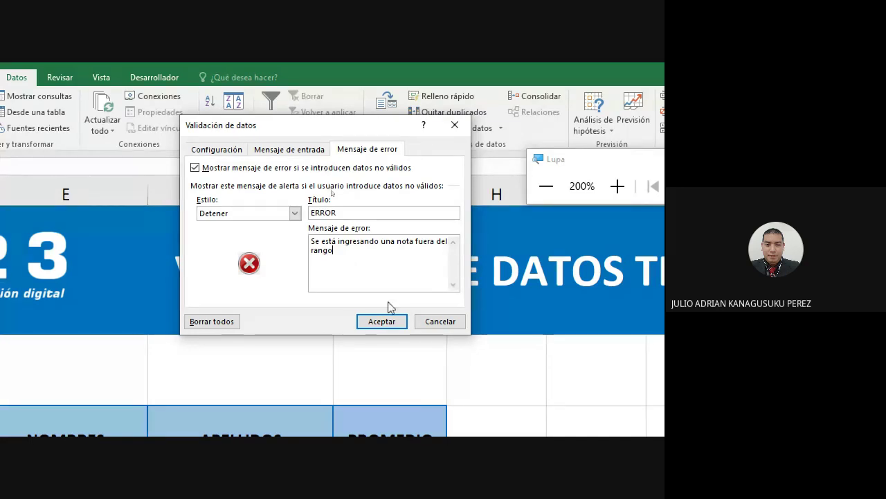
pyautogui.write('.')
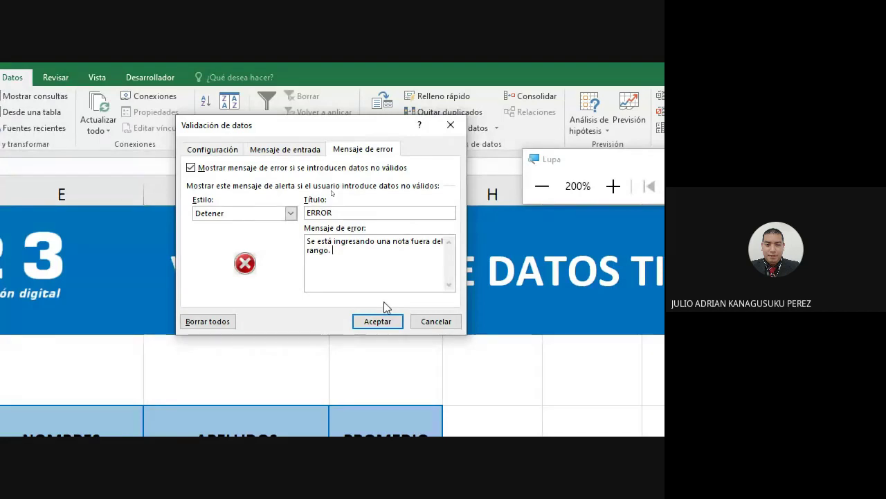
pyautogui.write(' Rev')
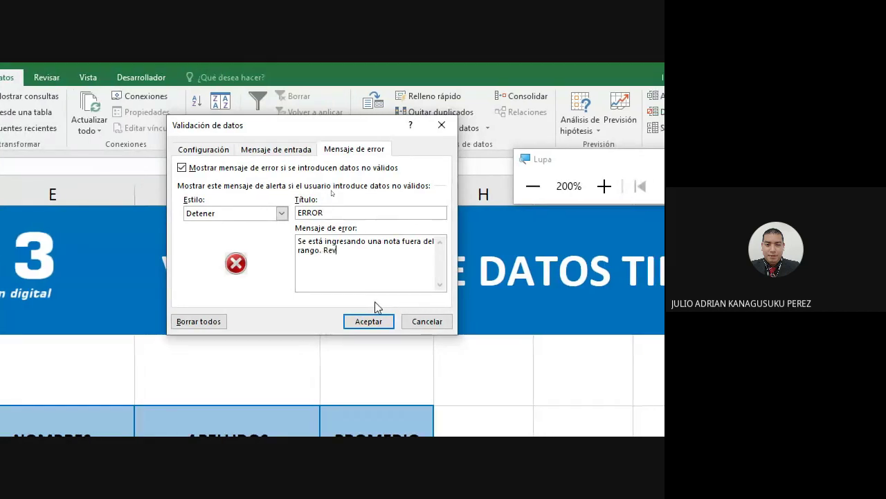
pyautogui.write('isar')
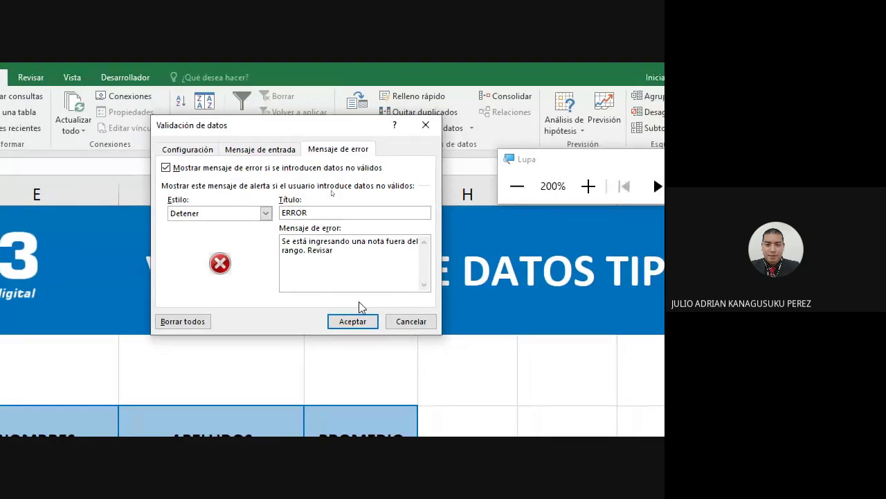
pyautogui.write('.')
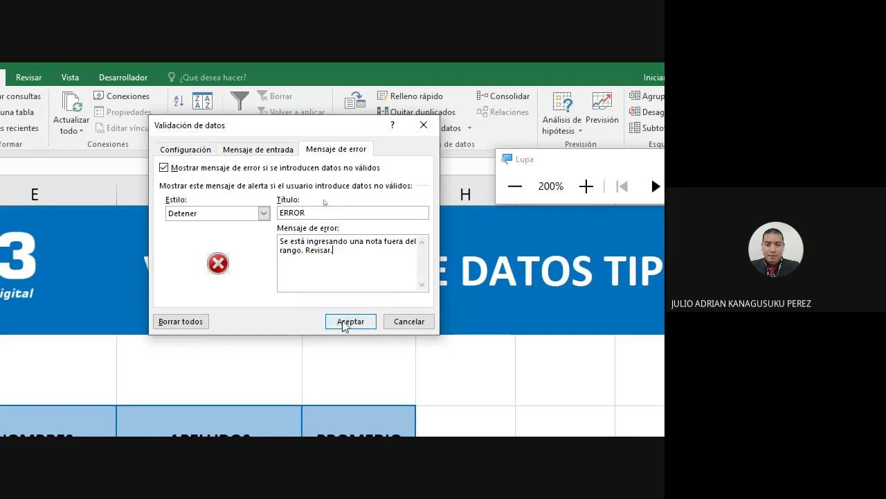
pyautogui.click(346, 321)
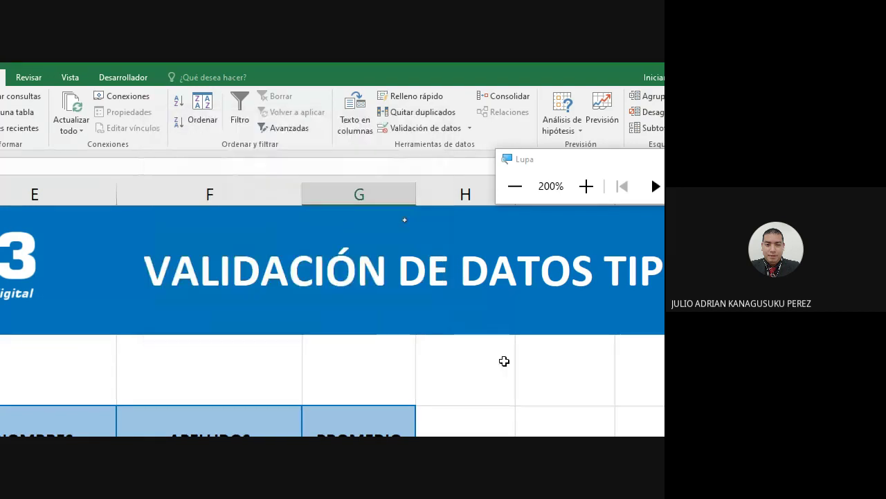
# Enter 20 and 8 as the first two PROMEDIO grades.
pyautogui.click(502, 333)
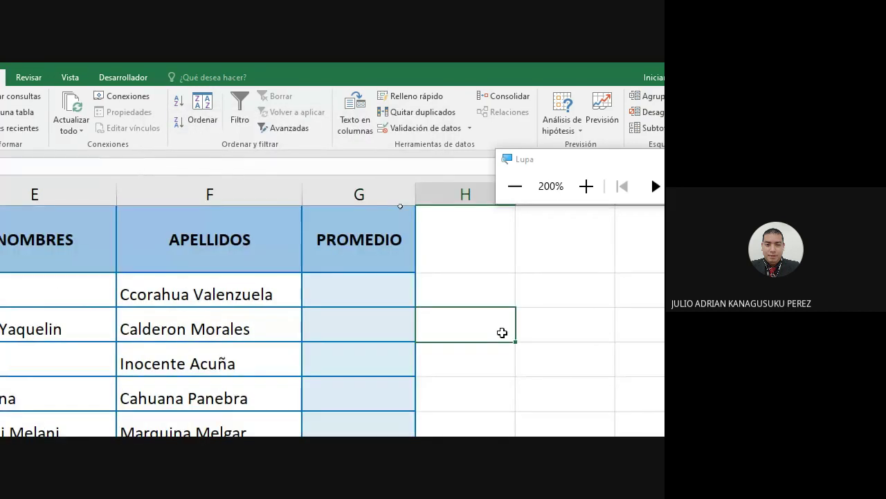
pyautogui.press('Left')
pyautogui.press('Up')
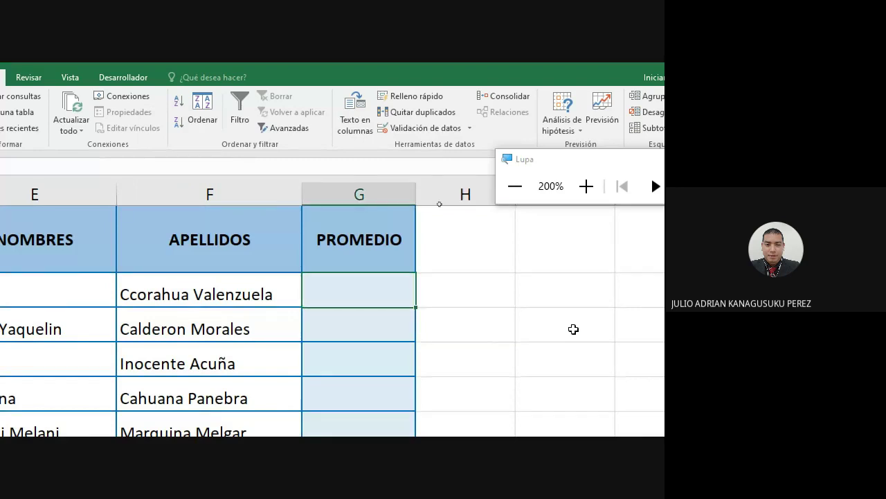
pyautogui.write('20')
pyautogui.press('Return')
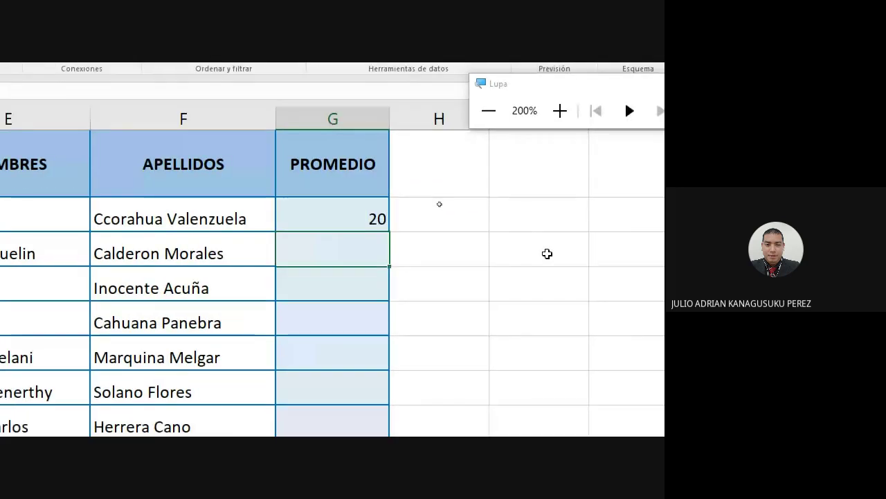
pyautogui.write('8')
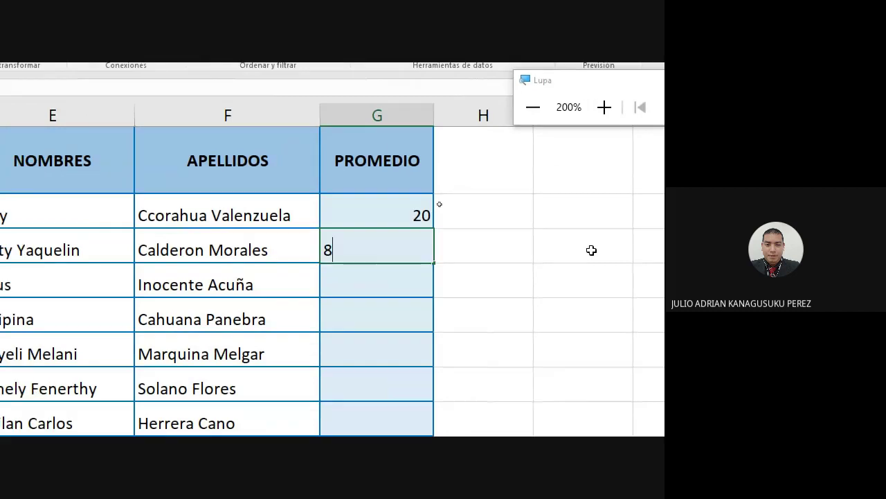
pyautogui.press('Return')
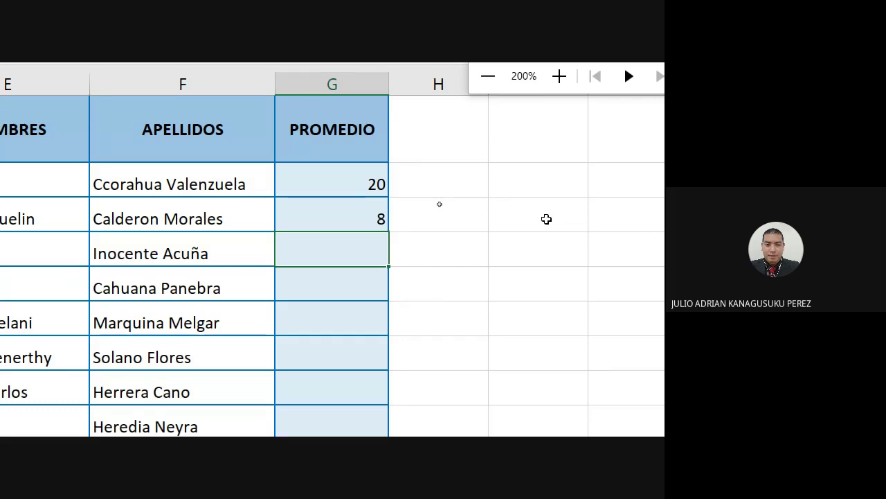
# Enter 3 to trigger the custom ERROR alert, then cancel it.
pyautogui.write('3')
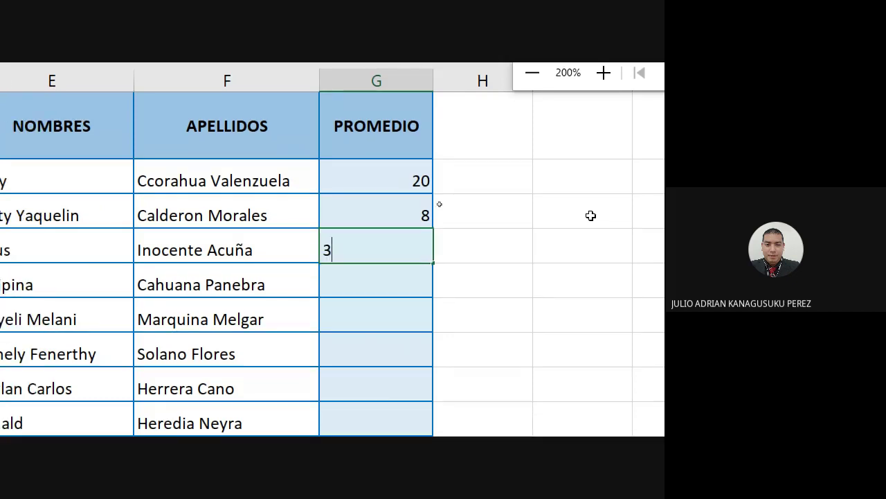
pyautogui.press('Return')
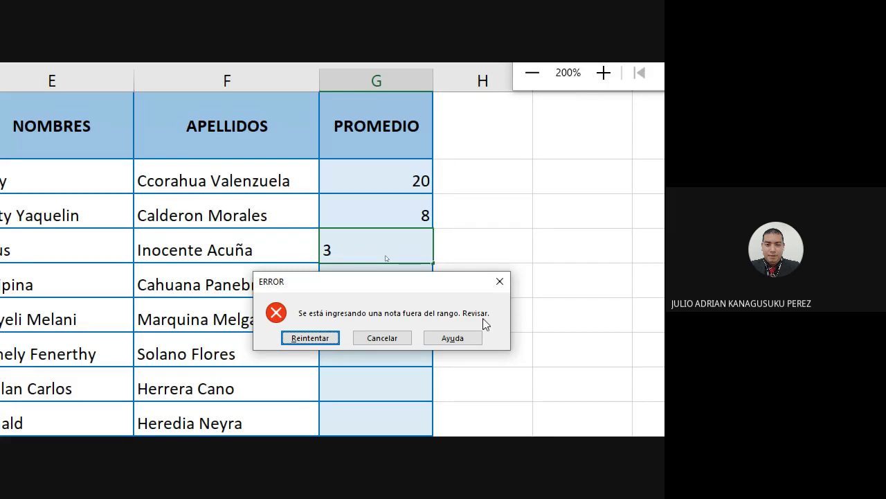
pyautogui.click(370, 342)
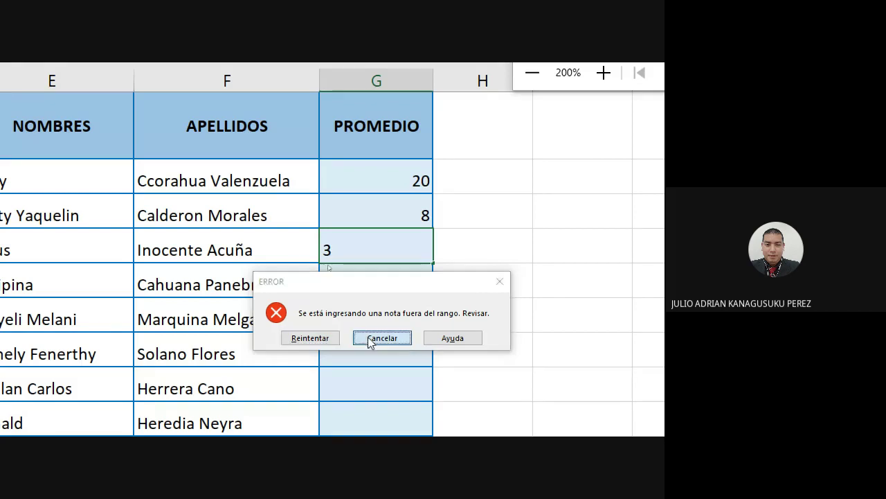
# Select the PROMEDIO cells holding 20 and 8 and delete them.
pyautogui.moveTo(402, 215)
pyautogui.mouseDown()
pyautogui.moveTo(395, 427)
pyautogui.moveTo(404, 89)
pyautogui.mouseUp()
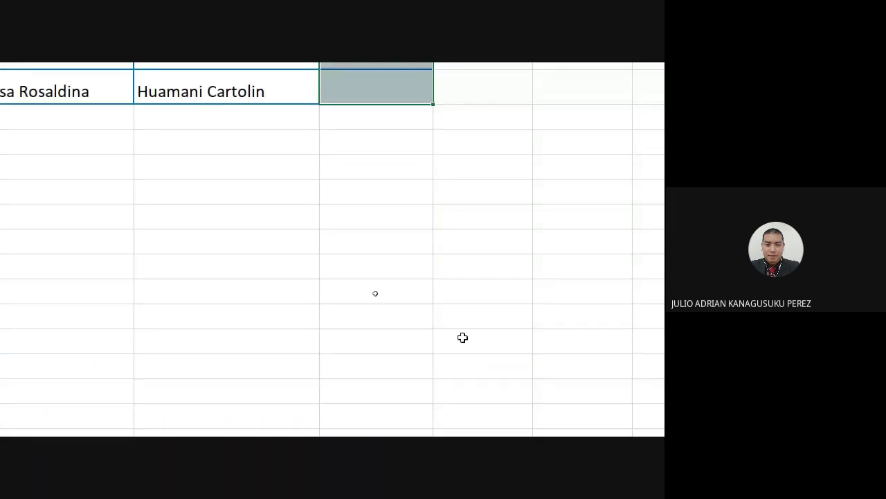
pyautogui.scroll(8, 425, 372)
pyautogui.scroll(-2, 376, 346)
pyautogui.press('Delete')
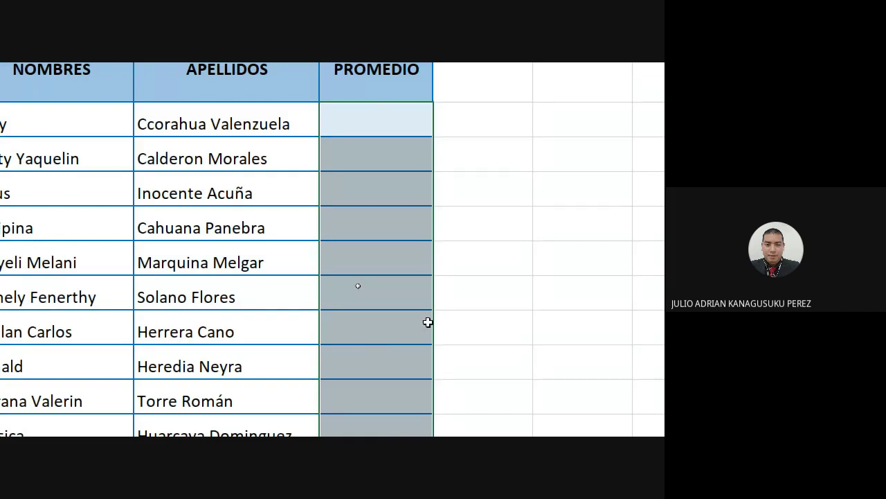
pyautogui.scroll(2, 379, 277)
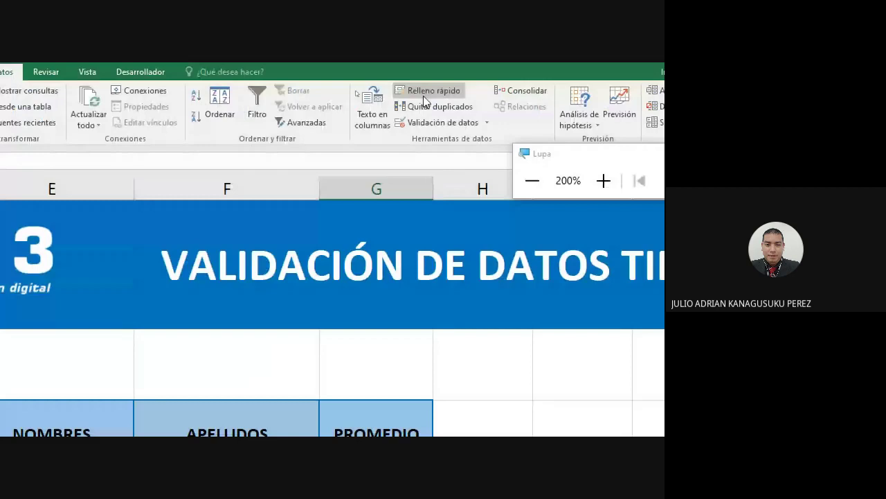
# Change the PROMEDIO error alert from Detener to the Advertencia style and retitle it ADVERTENCIA.
pyautogui.click(437, 123)
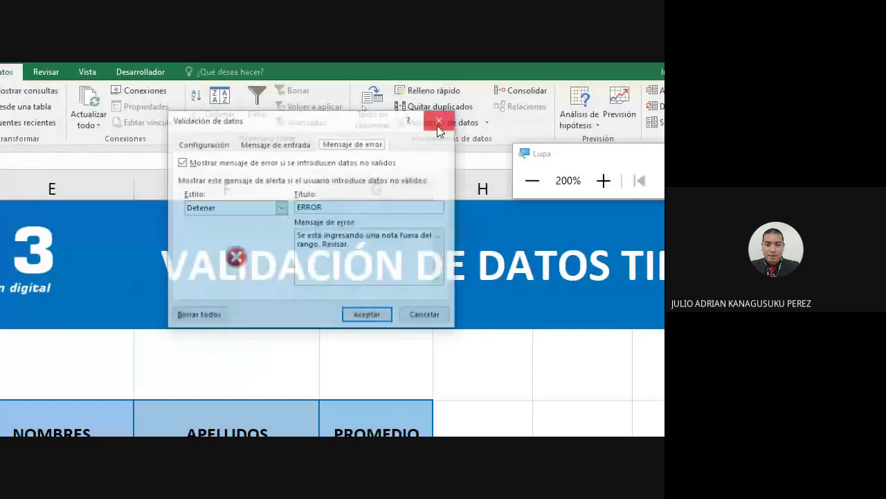
pyautogui.click(280, 208)
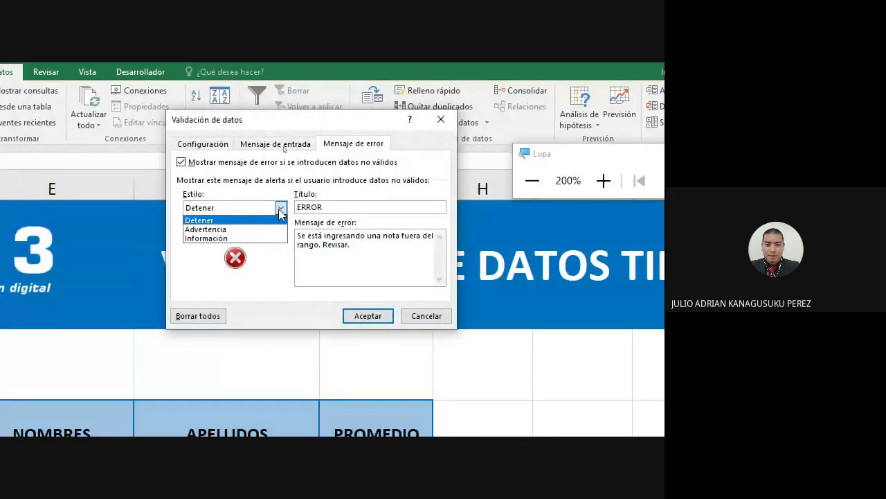
pyautogui.click(215, 231)
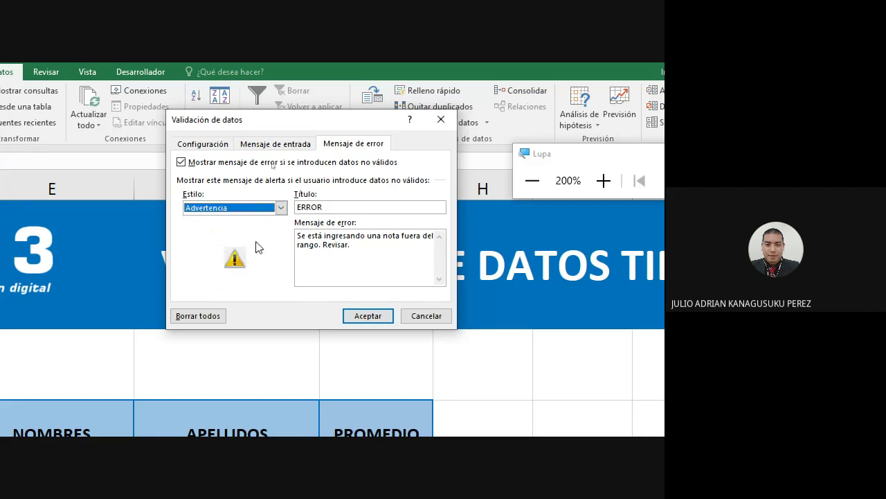
pyautogui.click(281, 207)
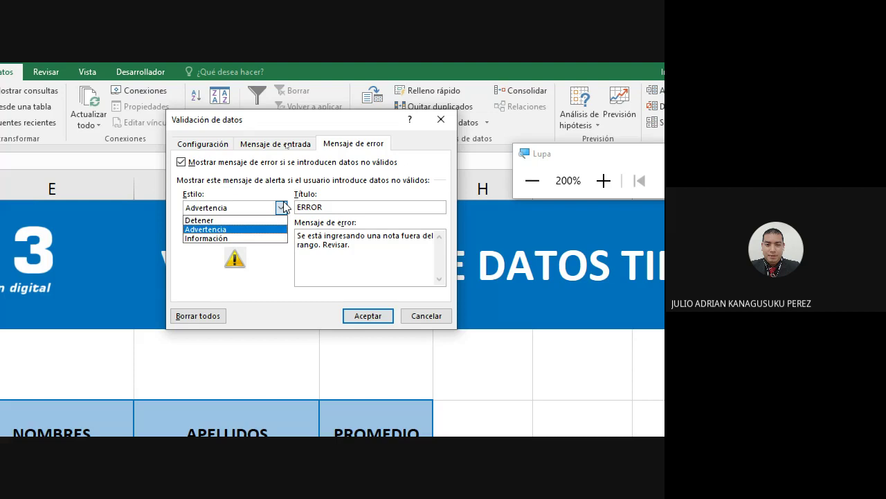
pyautogui.click(229, 217)
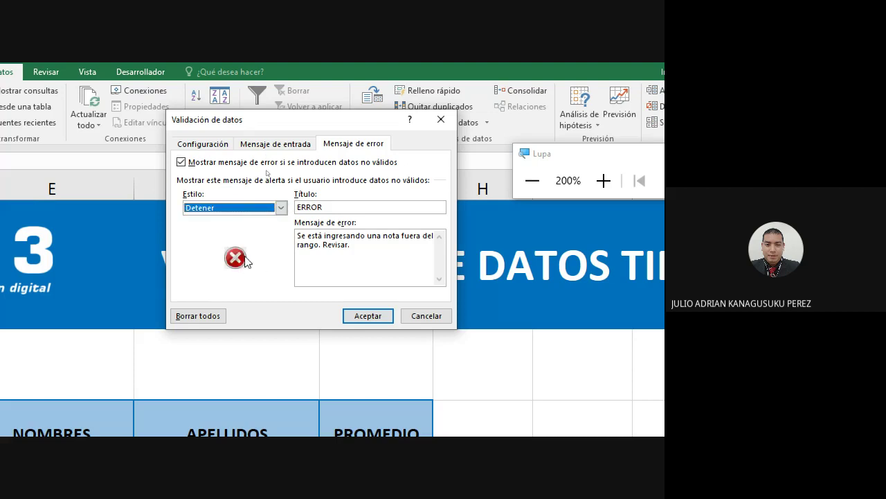
pyautogui.click(250, 208)
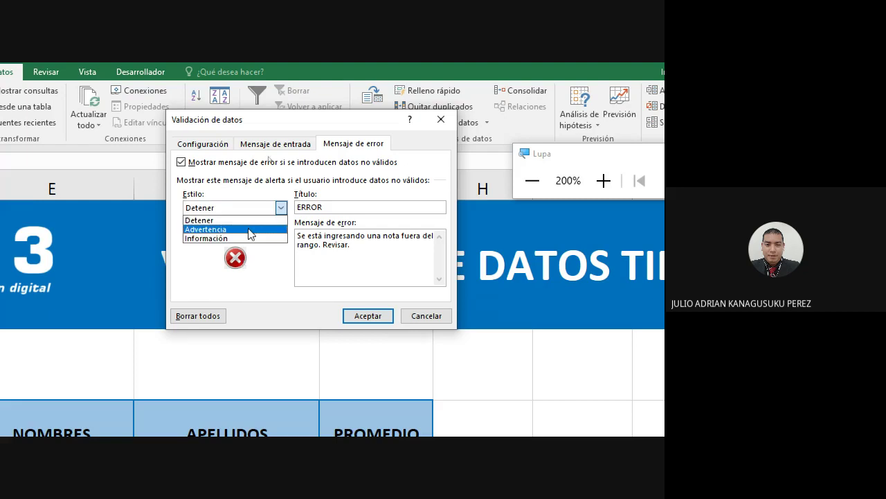
pyautogui.click(250, 229)
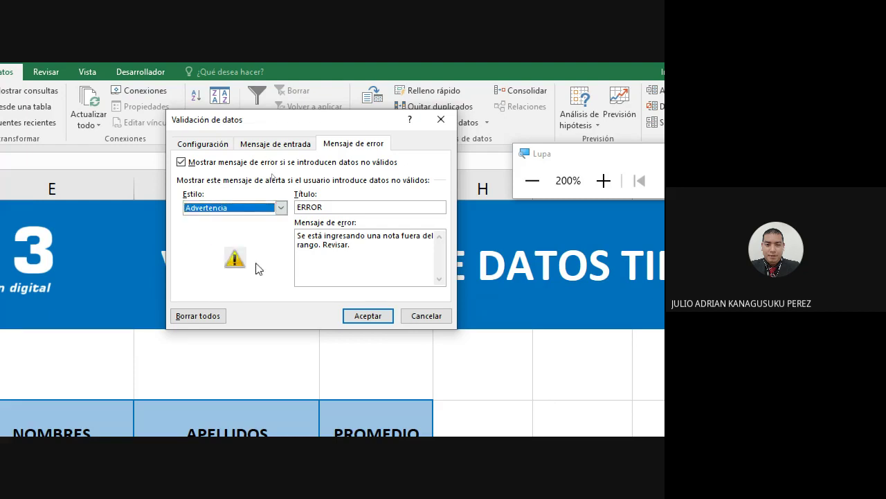
pyautogui.click(336, 207)
pyautogui.doubleClick(336, 210)
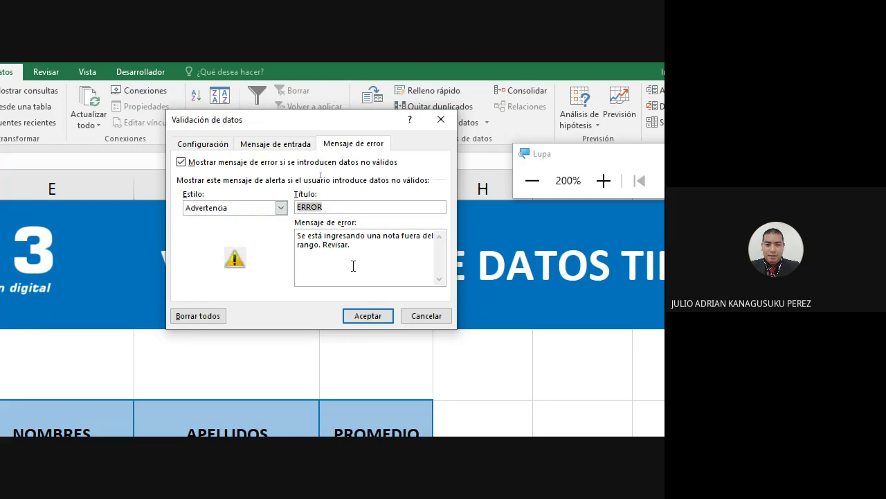
pyautogui.write('ADVE')
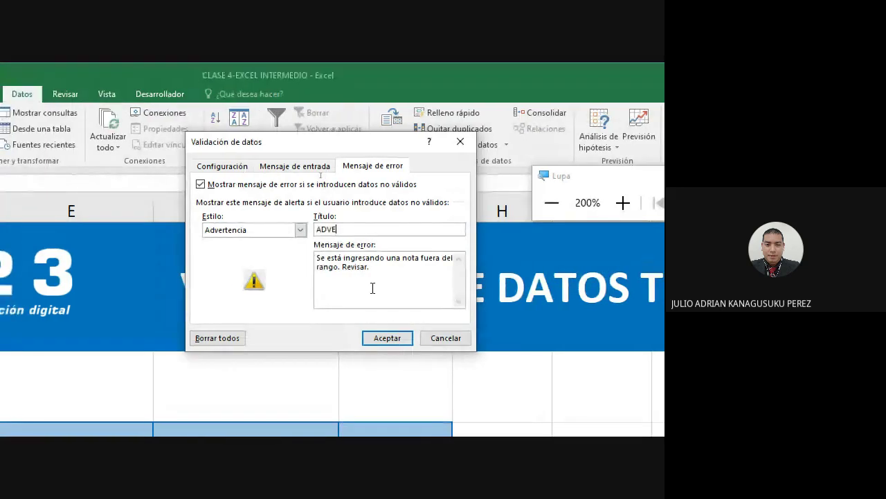
pyautogui.write('RT')
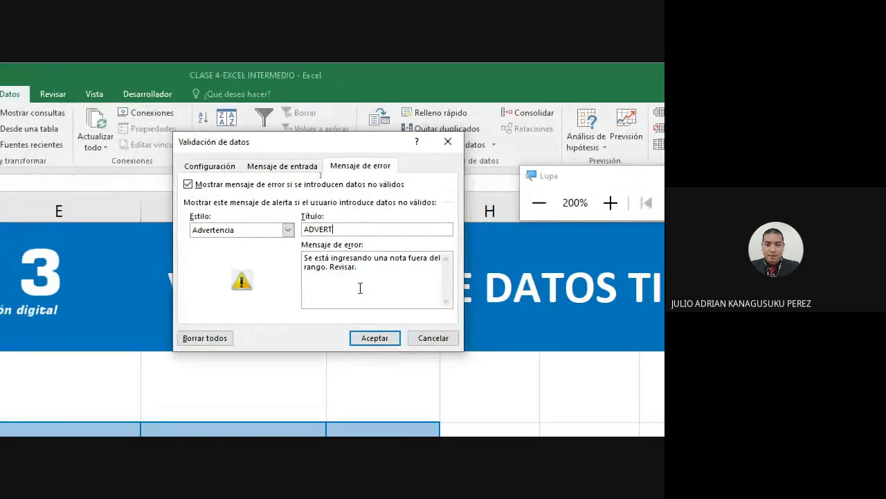
pyautogui.write('ENCIA')
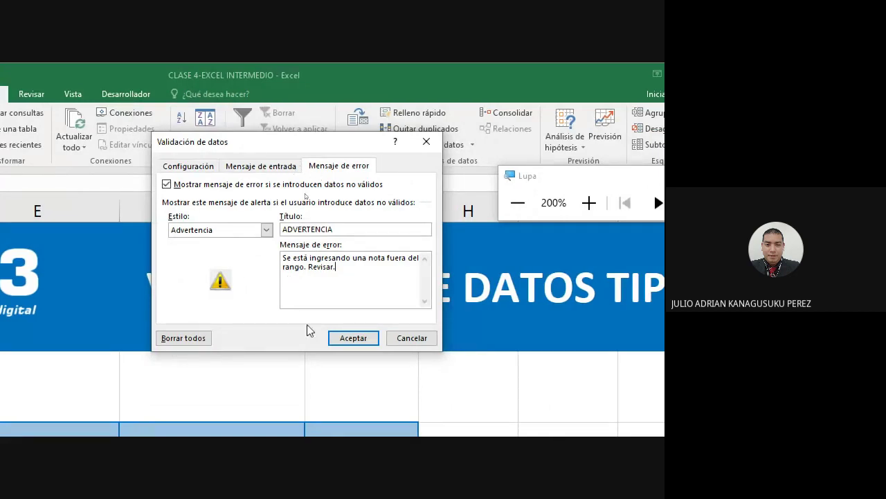
pyautogui.click(348, 341)
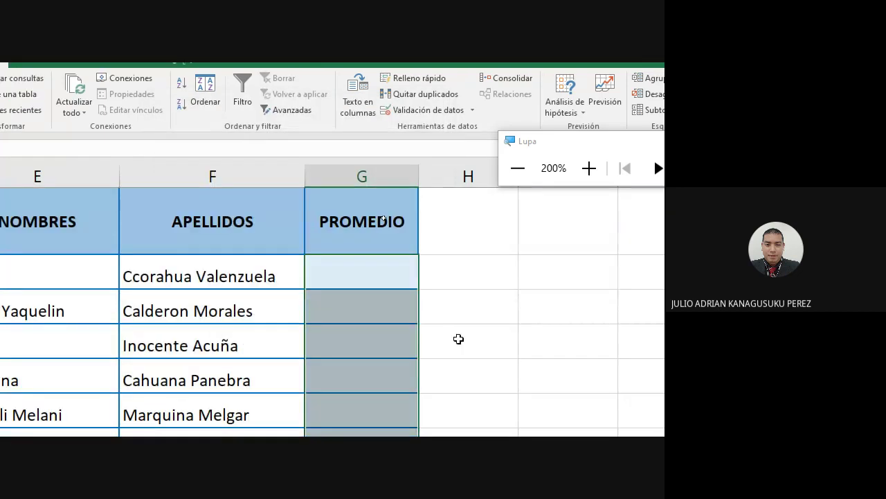
# Enter the test grades 20 and 8 in the first two PROMEDIO cells.
pyautogui.click(355, 266)
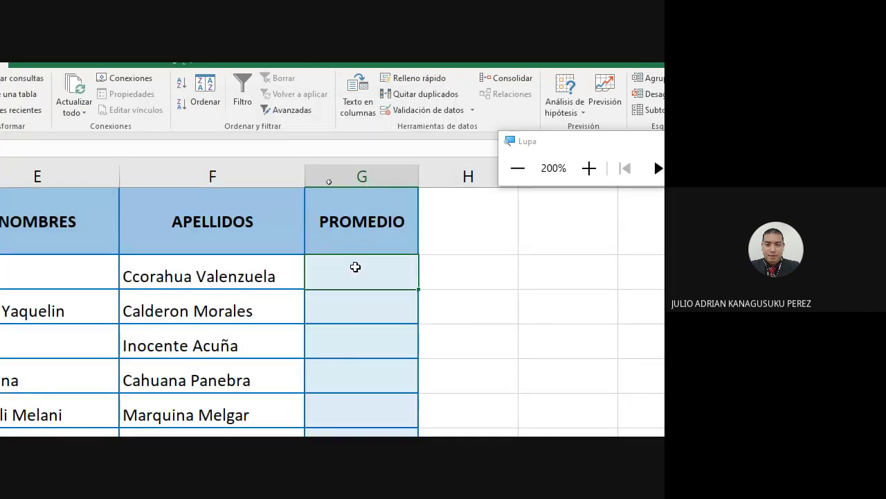
pyautogui.write('20')
pyautogui.press('Return')
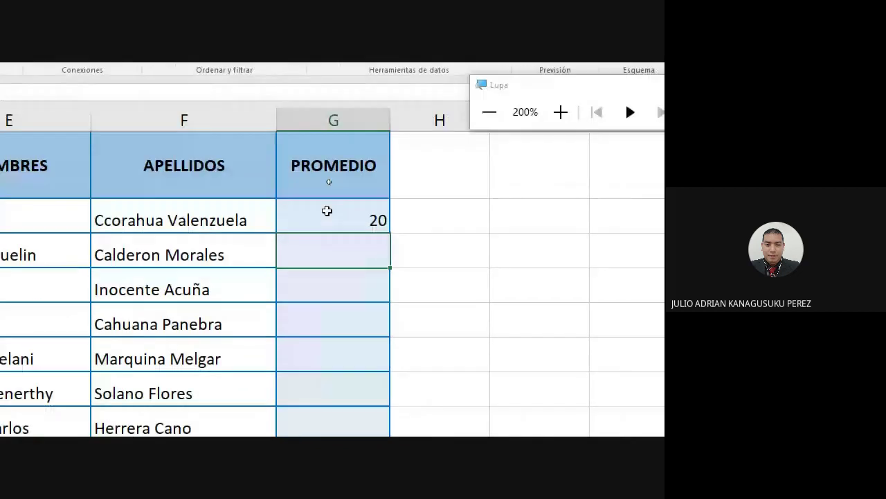
pyautogui.write('8')
pyautogui.press('Return')
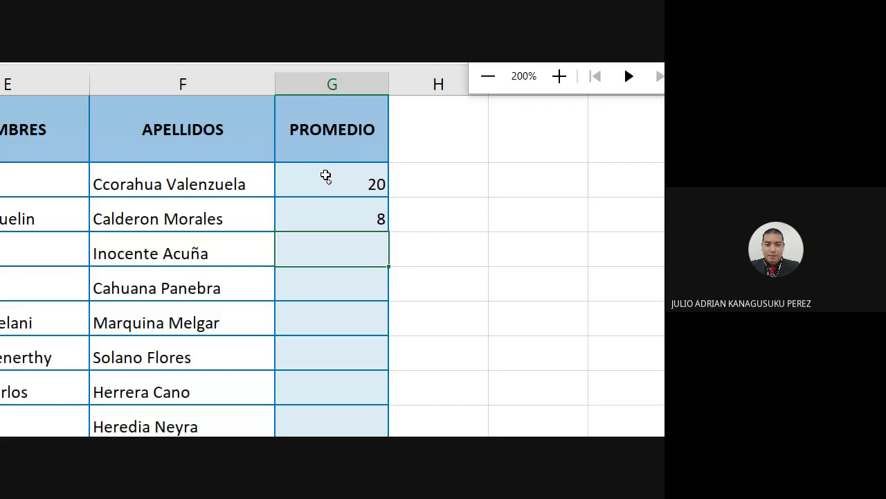
# Enter an out-of-range 3, keep it at the ADVERTENCIA warning, and select the grades from 20 down.
pyautogui.write('3')
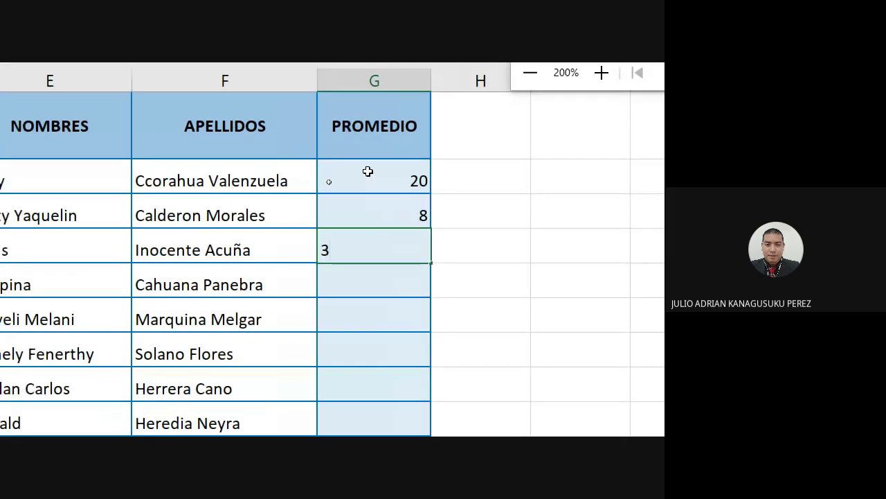
pyautogui.press('Return')
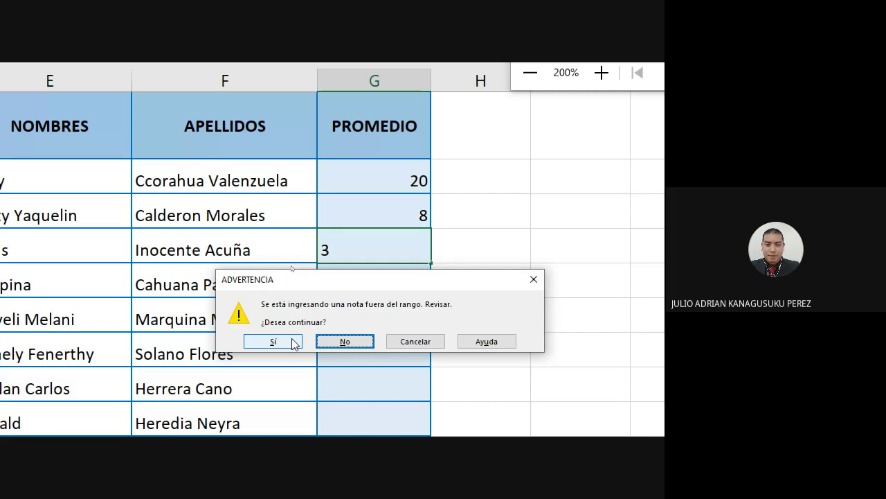
pyautogui.click(293, 342)
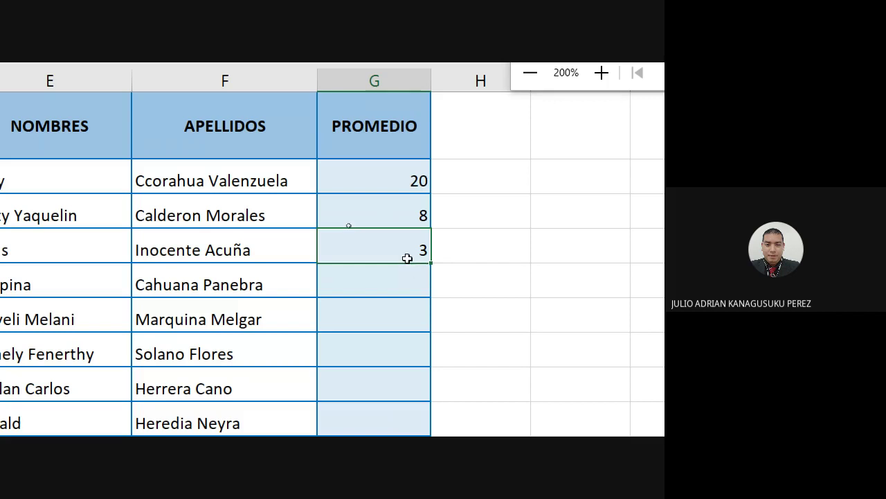
pyautogui.click(386, 168)
pyautogui.moveTo(385, 167)
pyautogui.mouseDown()
pyautogui.moveTo(399, 421)
pyautogui.moveTo(405, 351)
pyautogui.mouseUp()
# Switch the PROMEDIO error alert to the Información style with the title INFORMACIÓN.
pyautogui.scroll(6, 323, 174)
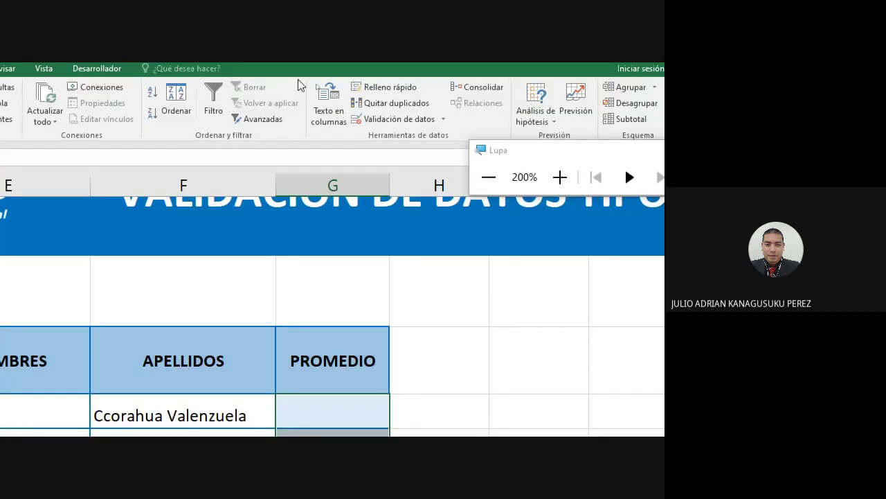
pyautogui.click(388, 119)
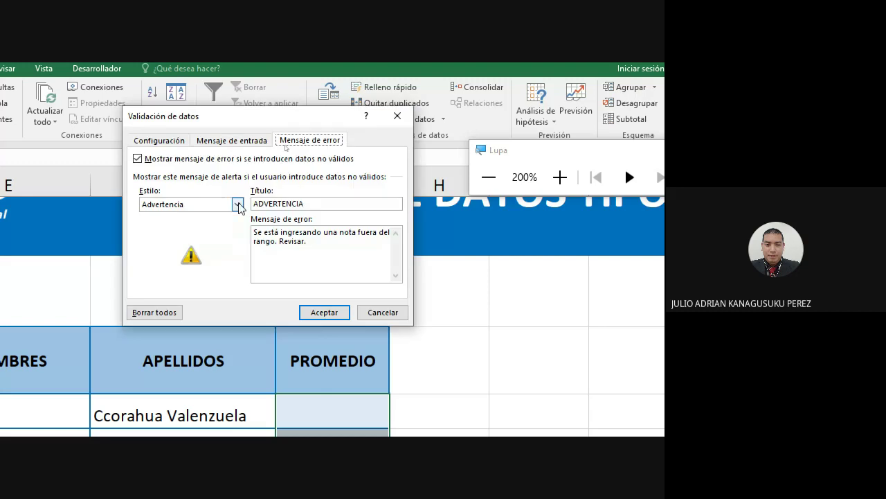
pyautogui.click(237, 203)
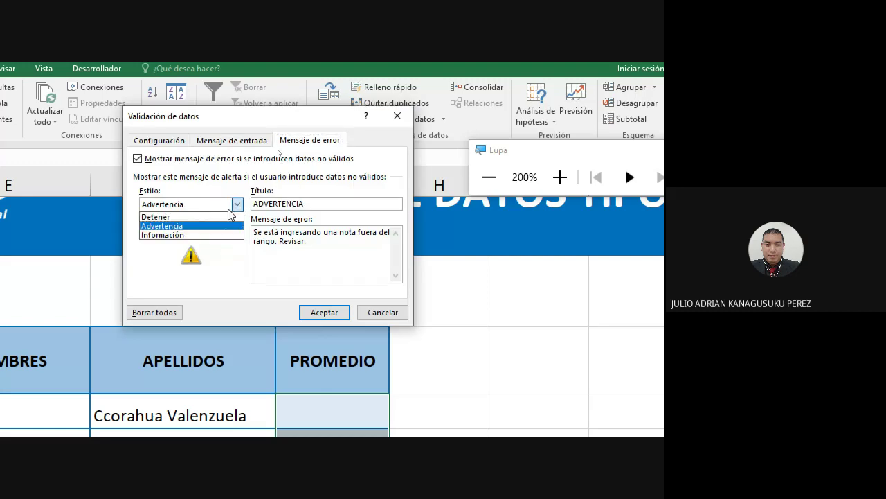
pyautogui.click(193, 236)
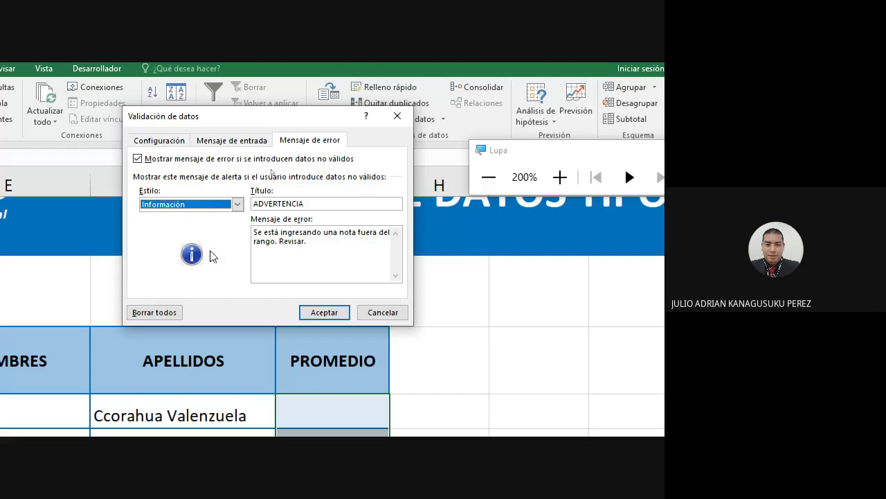
pyautogui.moveTo(336, 203); pyautogui.dragTo(232, 204)
pyautogui.write('IN')
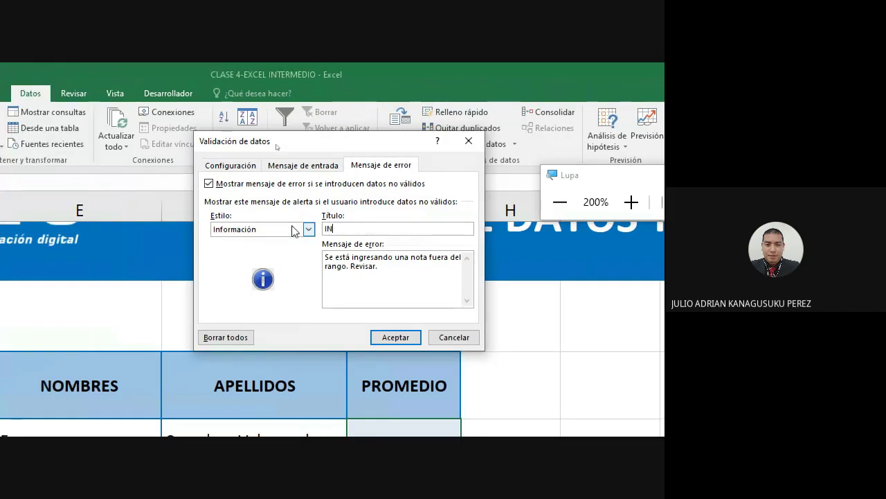
pyautogui.write('FORMACIÓN')
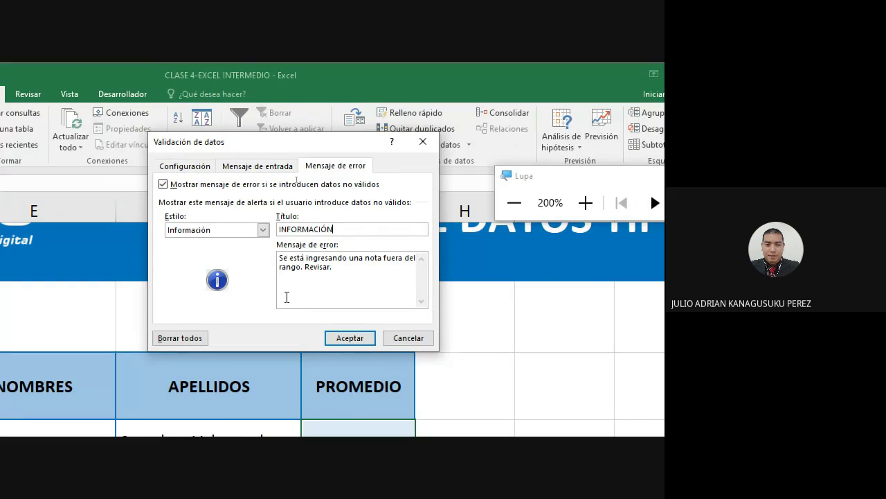
pyautogui.click(339, 338)
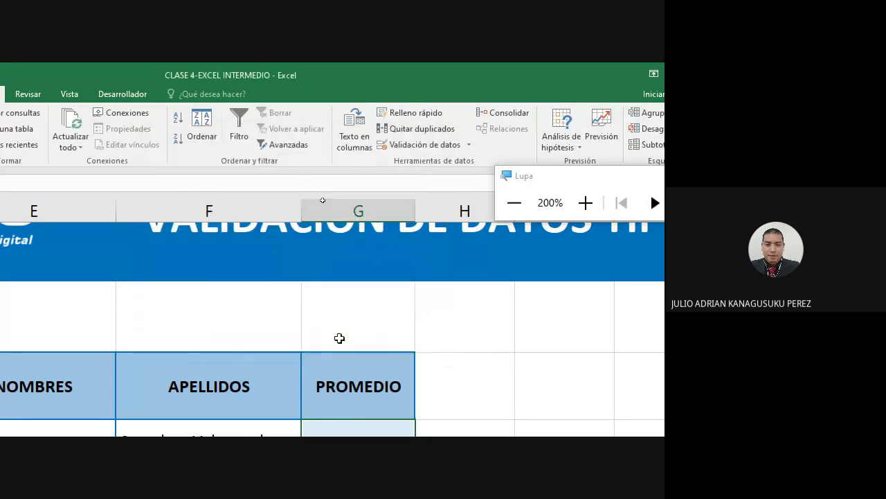
# Enter 20 and 8 in PROMEDIO cells G5 and G6.
pyautogui.click(430, 319)
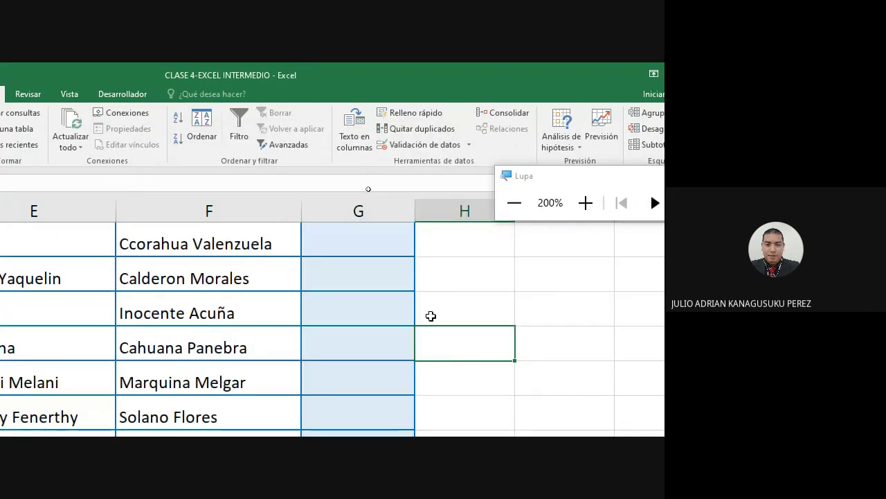
pyautogui.click(351, 246)
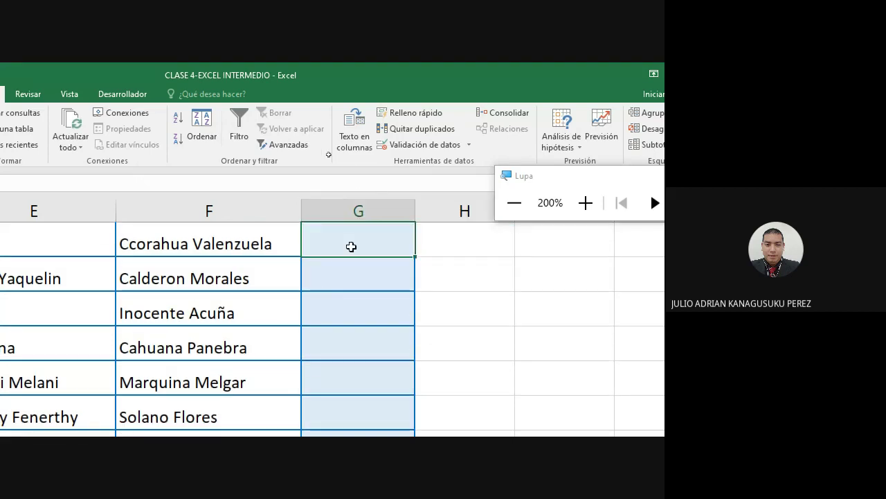
pyautogui.write('20')
pyautogui.press('Return')
pyautogui.write('8')
pyautogui.press('Return')
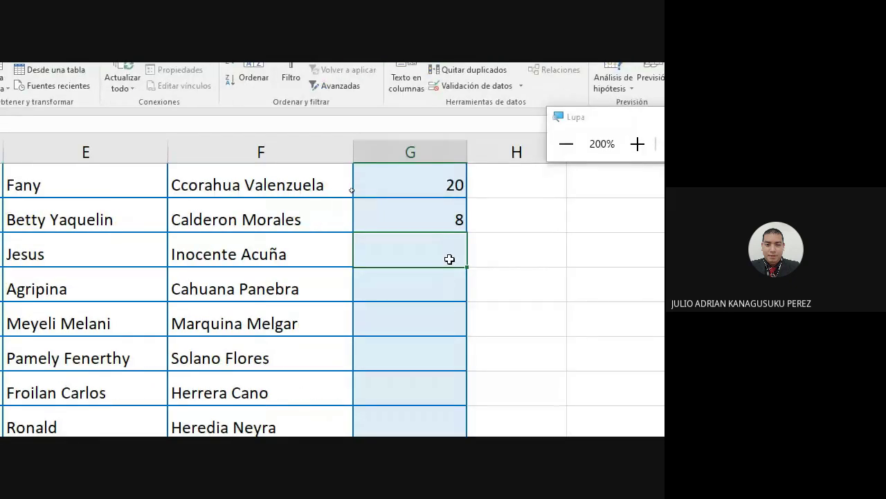
# Enter 3 in G7 and accept it at the Información alert, returning to that cell.
pyautogui.write('3')
pyautogui.press('Return')
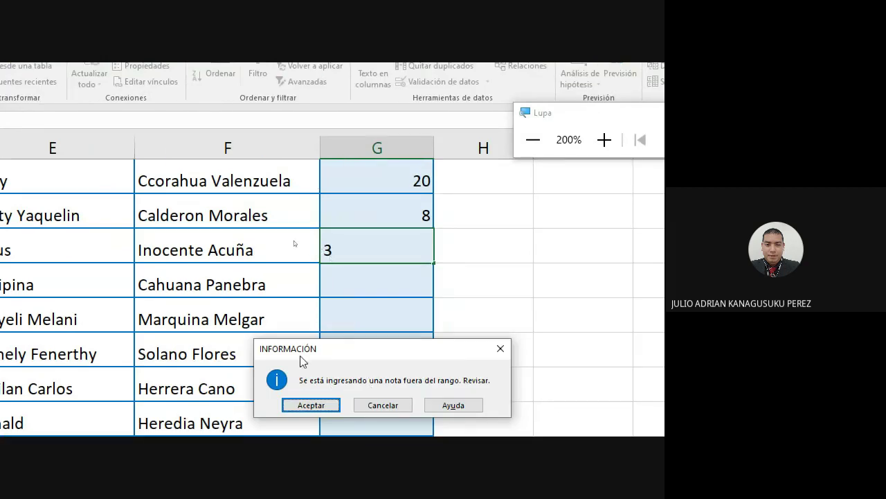
pyautogui.click(323, 404)
pyautogui.press('Return')
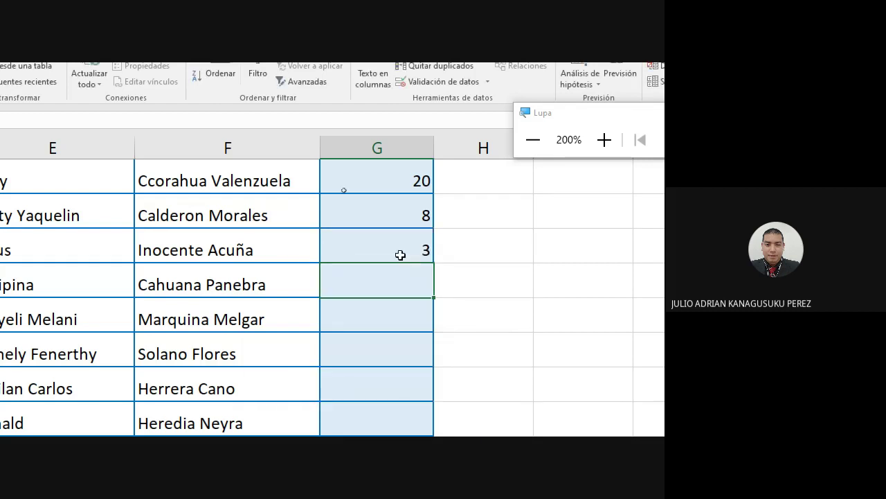
pyautogui.hotkey('shift', 'Return')
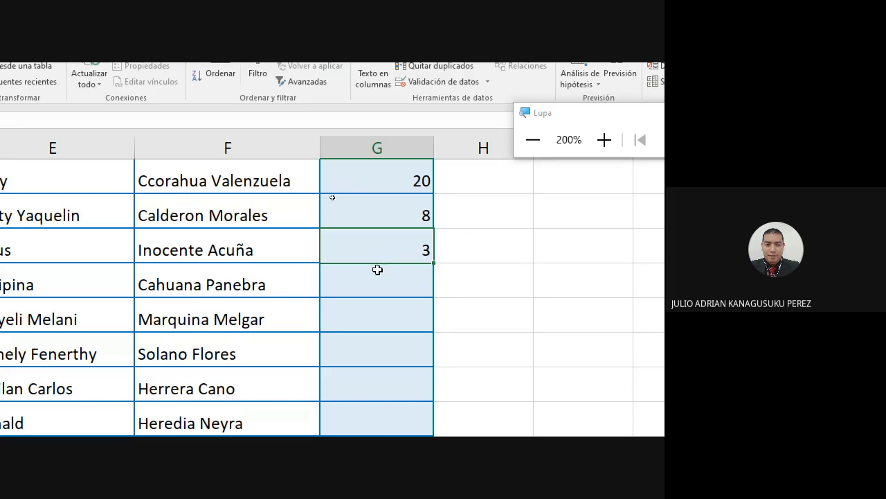
pyautogui.scroll(1, 377, 269)
pyautogui.scroll(-1, 378, 269)
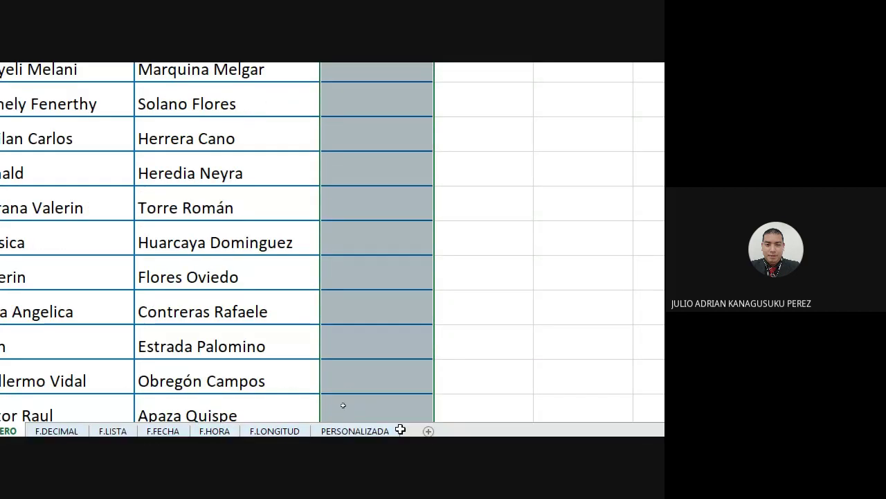
# Reselect the 18 PROMEDIO cells and choose the Detener alert style in Data Validation.
pyautogui.moveTo(401, 430); pyautogui.dragTo(402, 307)
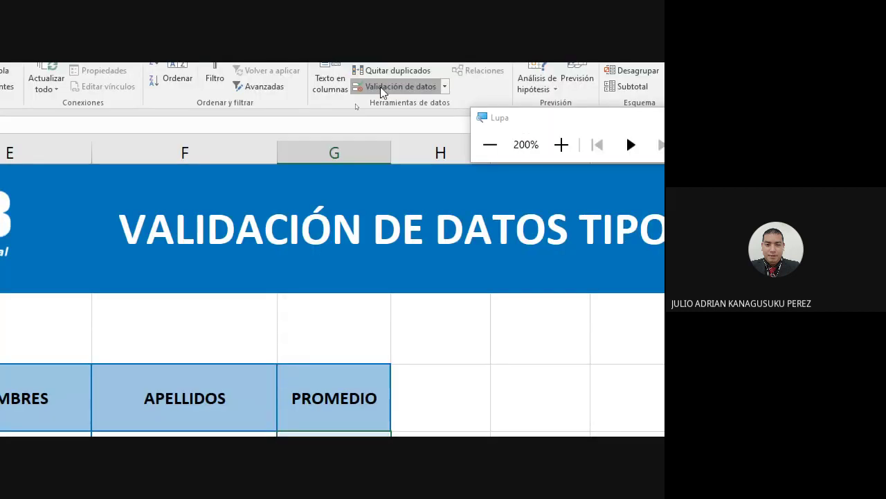
pyautogui.click(381, 89)
pyautogui.click(235, 172)
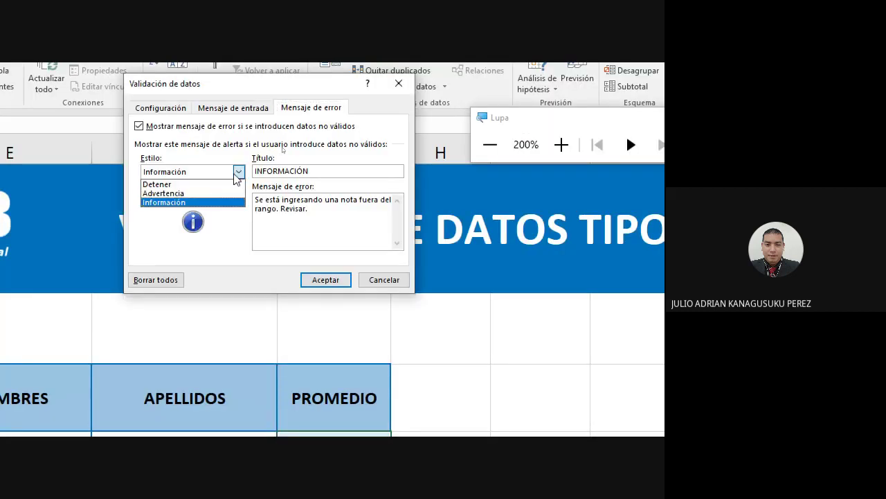
pyautogui.click(206, 182)
# Apply the Detener style, then enter 3 in the first PROMEDIO cell and cancel the stop alert.
pyautogui.click(339, 285)
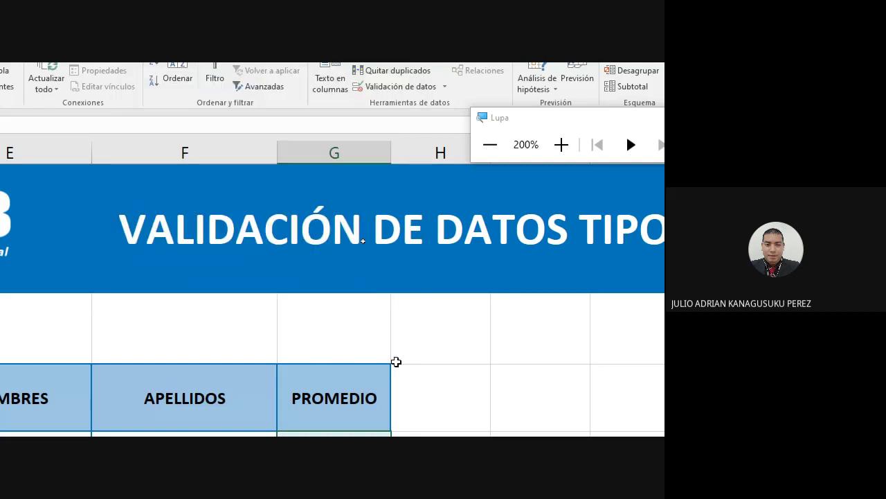
pyautogui.scroll(-2, 359, 353)
pyautogui.scroll(1, 402, 260)
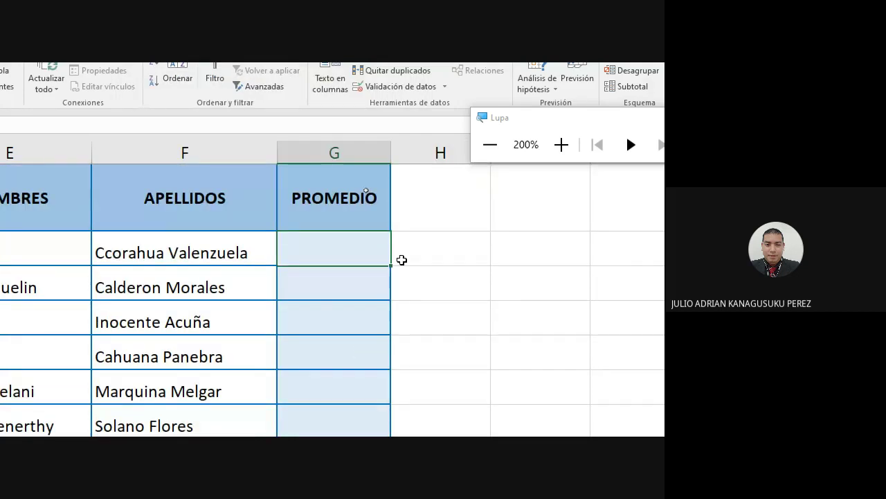
pyautogui.write('3')
pyautogui.press('Return')
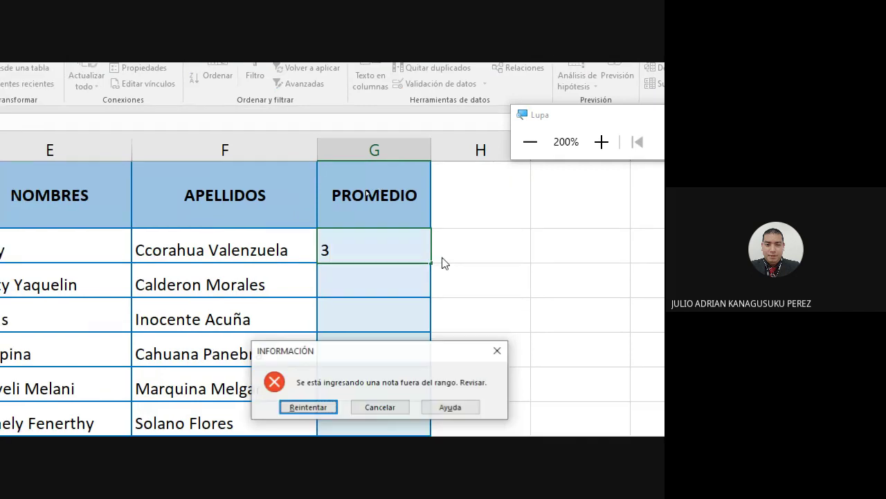
pyautogui.moveTo(417, 355); pyautogui.dragTo(339, 301)
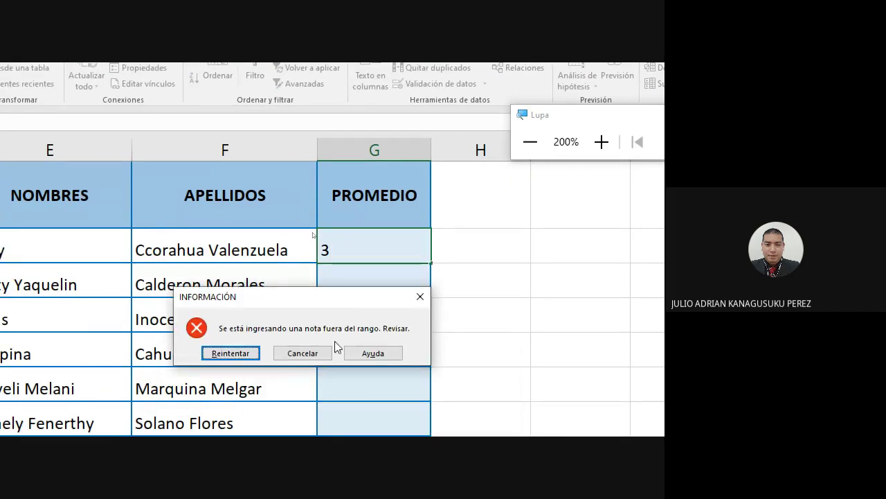
pyautogui.click(301, 353)
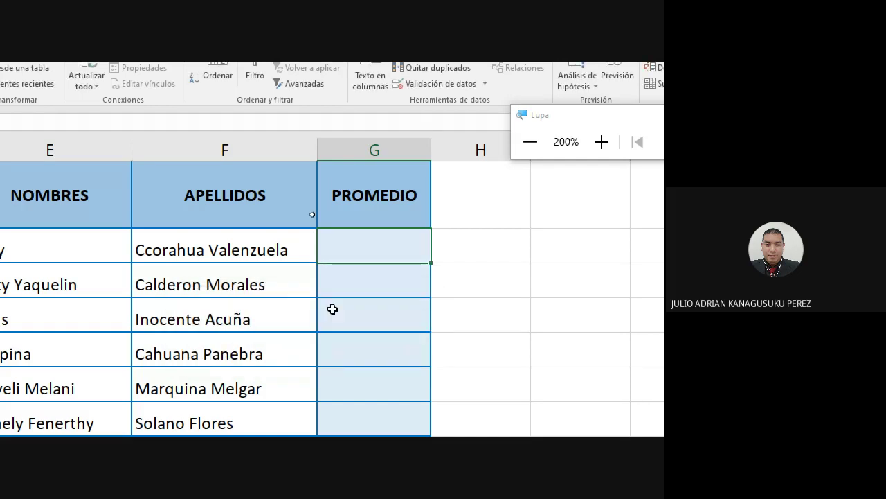
# Re-enter 3, choose Reintentar, and discard the rejected value with Esc.
pyautogui.write('3')
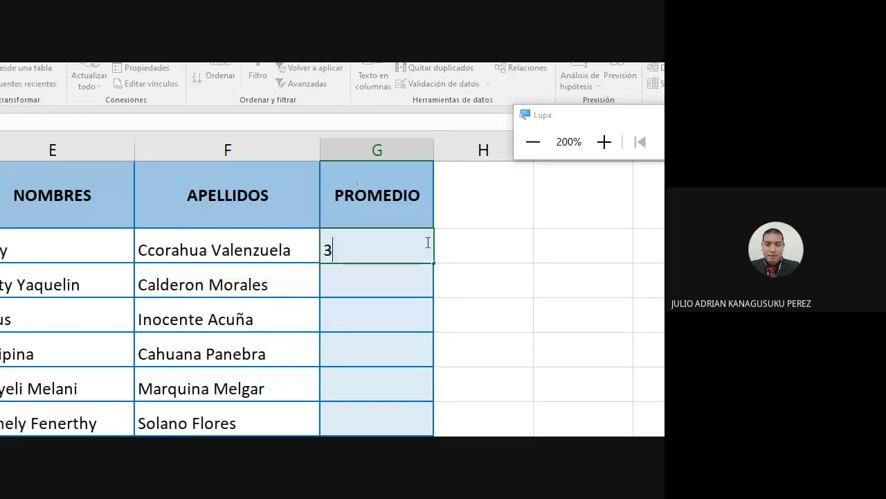
pyautogui.press('Return')
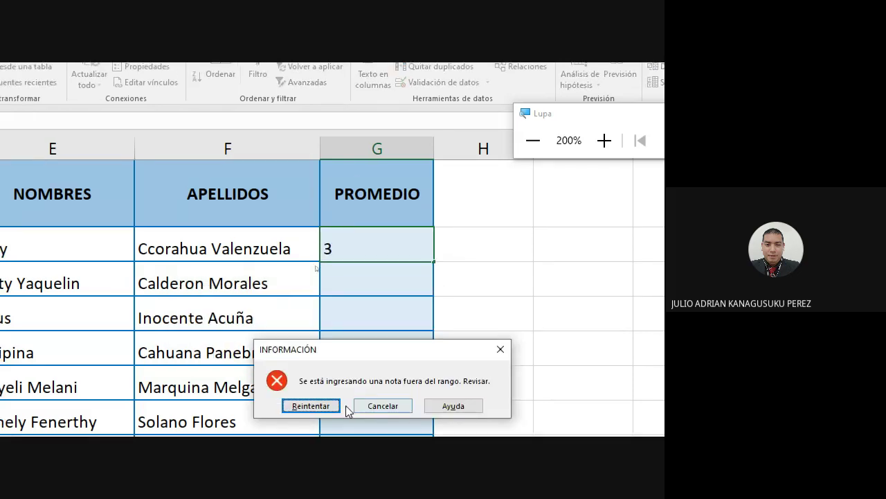
pyautogui.click(325, 407)
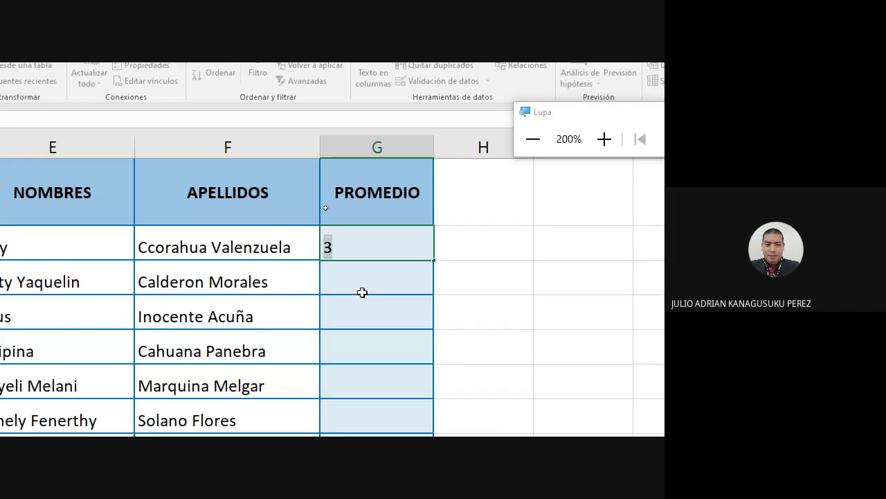
pyautogui.press('Return')
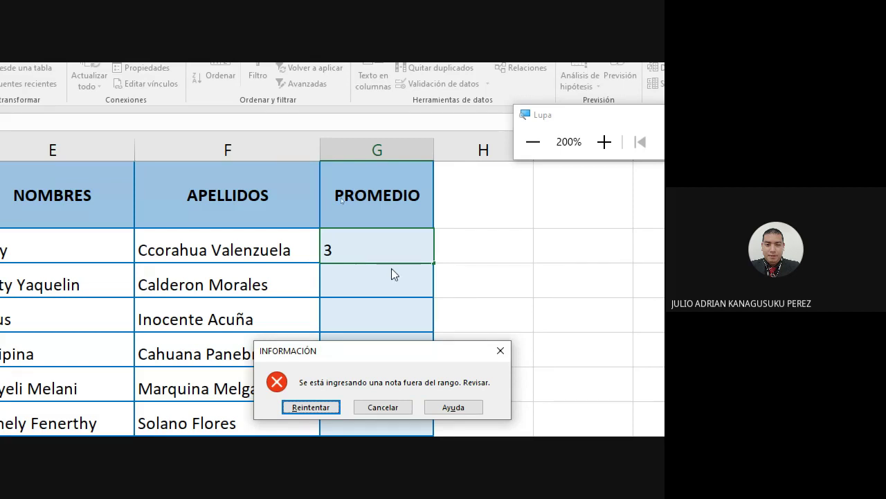
pyautogui.press('Escape')
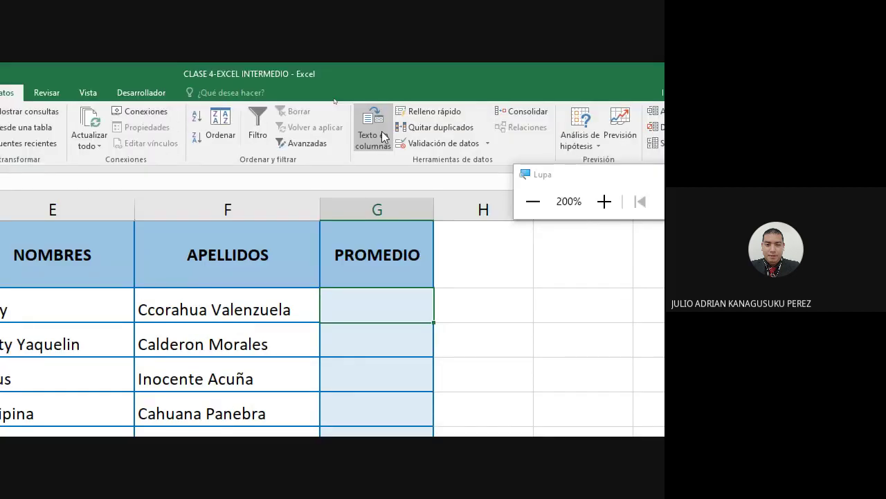
pyautogui.click(441, 142)
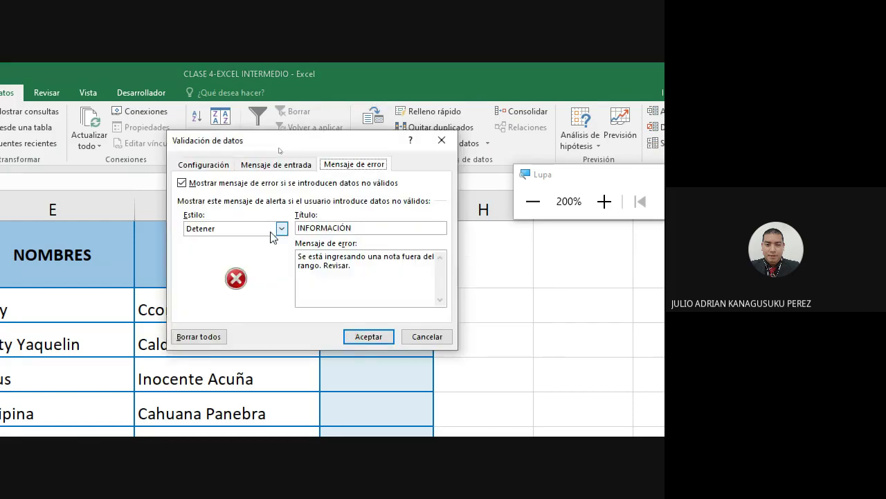
pyautogui.click(281, 228)
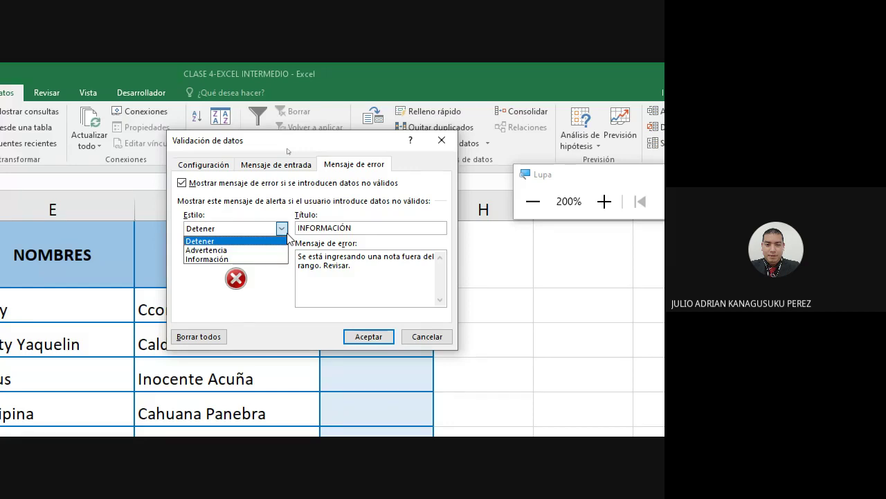
pyautogui.click(441, 342)
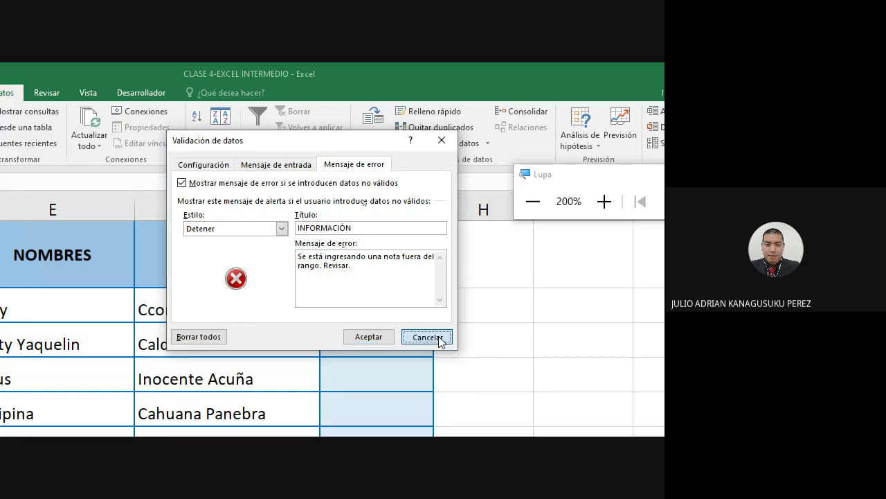
pyautogui.click(441, 342)
pyautogui.press('super+minus')
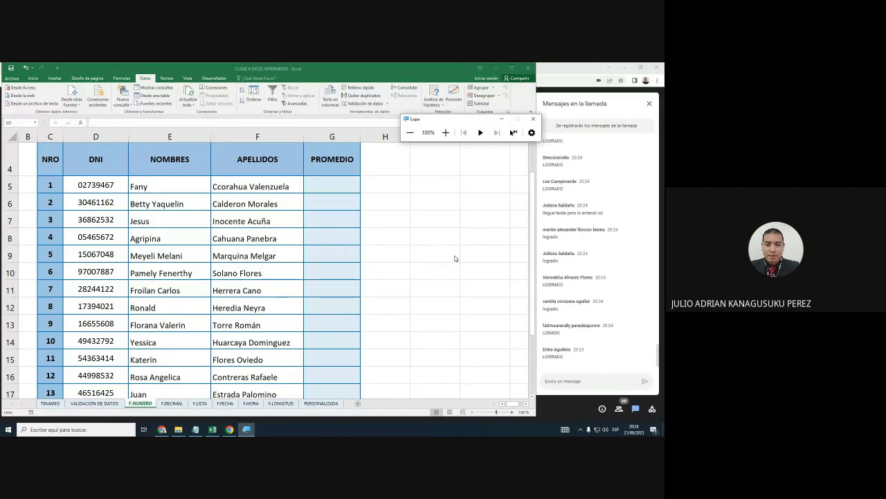
# Move from the F.NUMERO sheet to the F.DECIMAL sheet with Ctrl+PageDown.
pyautogui.click(332, 238)
pyautogui.scroll(-1, 346, 258)
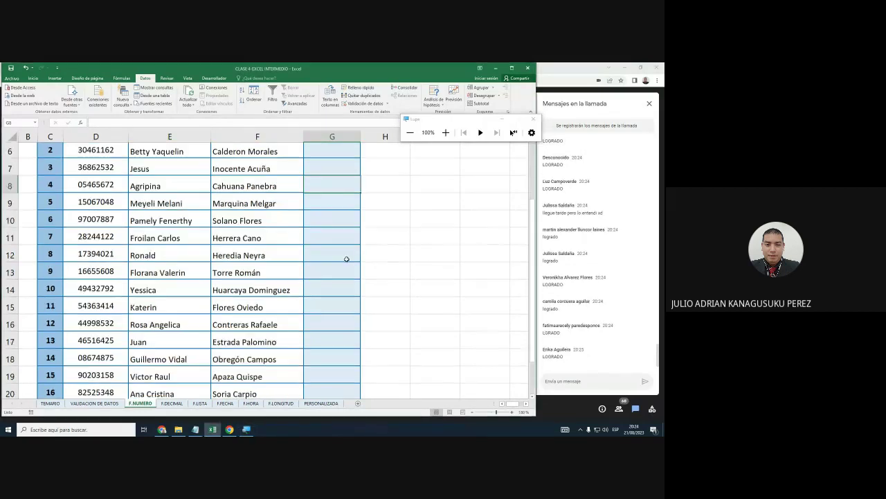
pyautogui.scroll(1, 346, 259)
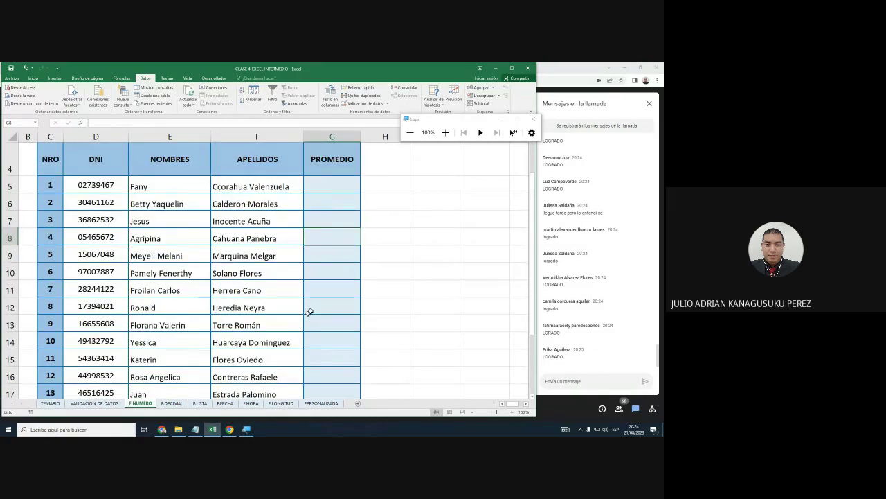
pyautogui.hotkey('ctrl', 'pagedown')
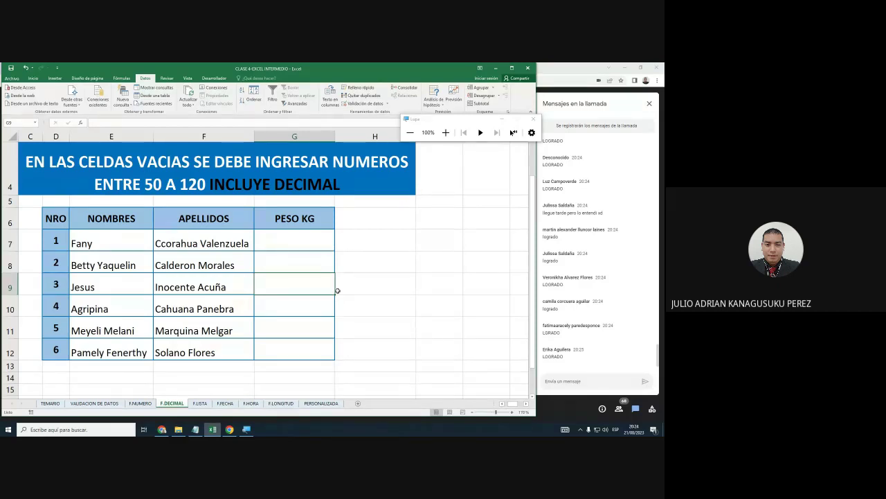
pyautogui.moveTo(132, 242); pyautogui.dragTo(200, 352)
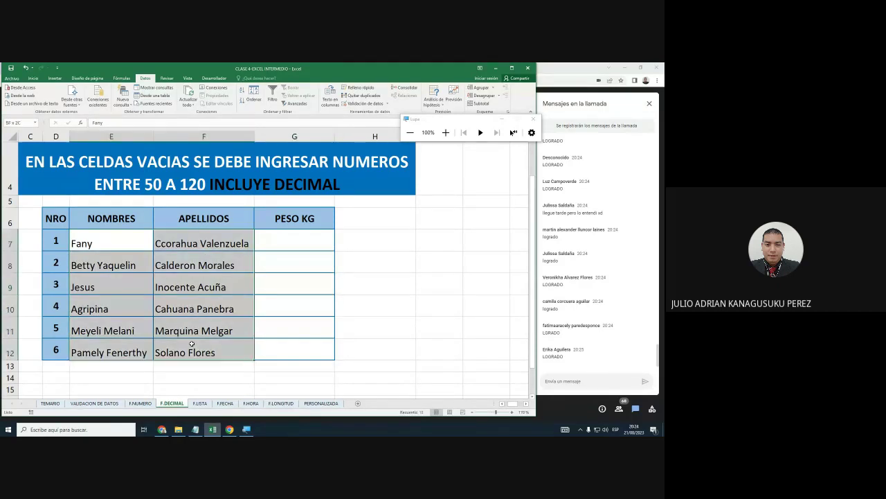
pyautogui.moveTo(125, 243)
pyautogui.mouseDown()
pyautogui.moveTo(152, 306)
pyautogui.moveTo(186, 344)
pyautogui.mouseUp()
pyautogui.moveTo(276, 244); pyautogui.dragTo(296, 339)
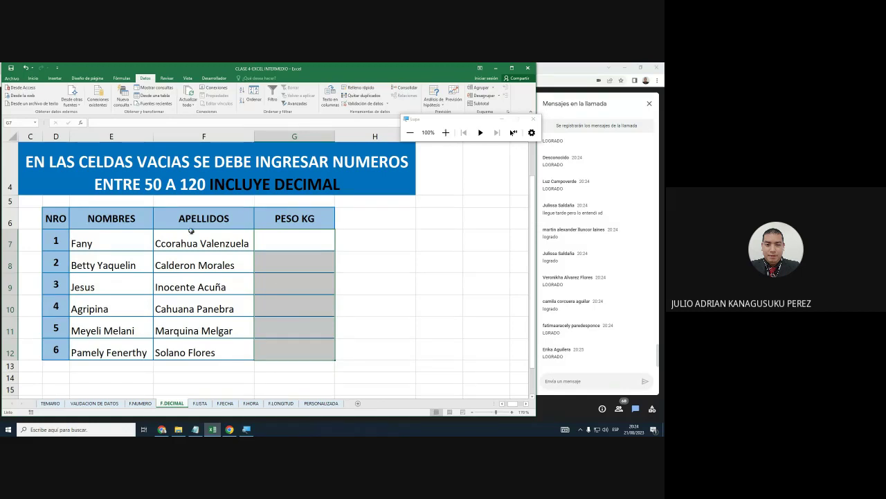
pyautogui.click(276, 254)
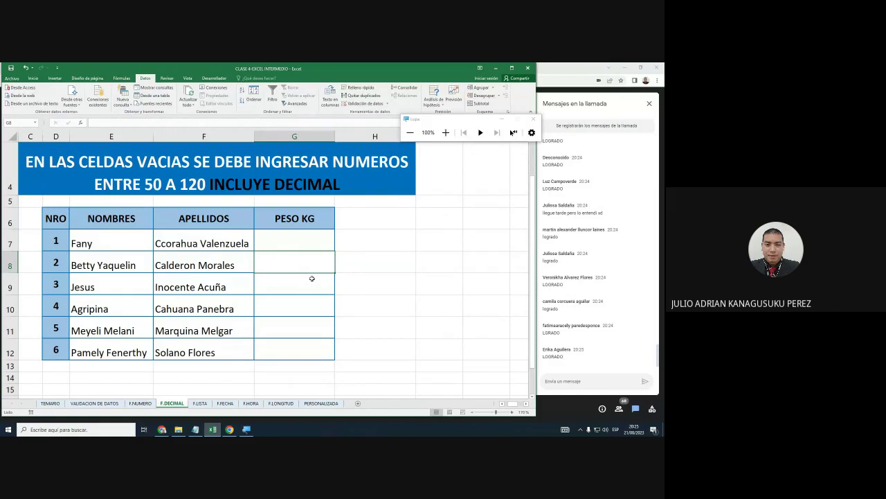
# Clear the stray text from G8 and send 'LOGRADO' in the Meet call chat.
pyautogui.write('LOG')
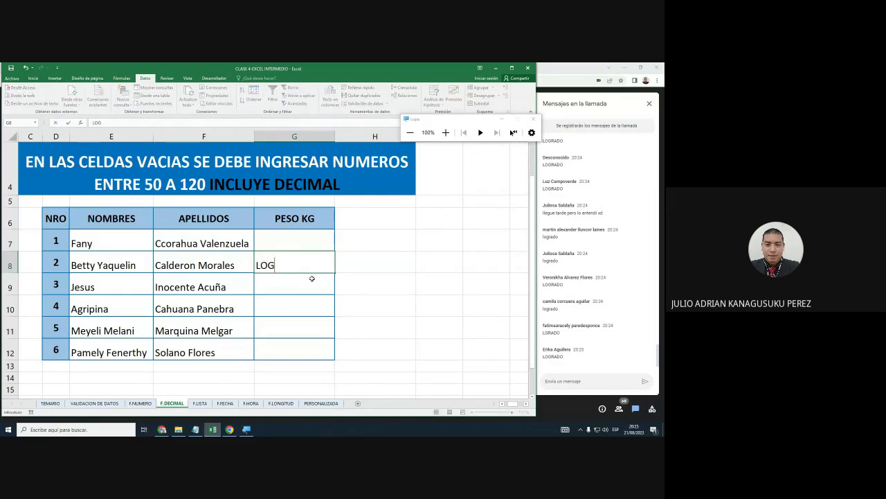
pyautogui.write('R')
pyautogui.press('BackSpace')
pyautogui.press('BackSpace')
pyautogui.press('BackSpace')
pyautogui.click(556, 389)
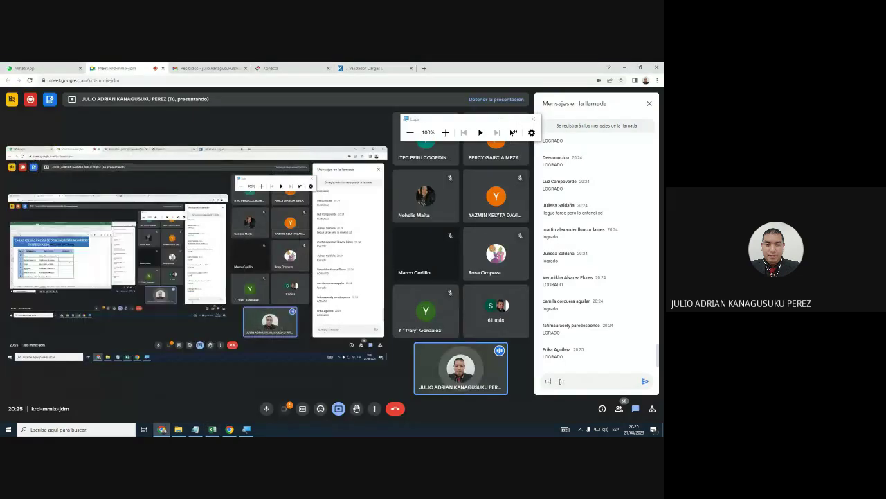
pyautogui.write('LOGRA')
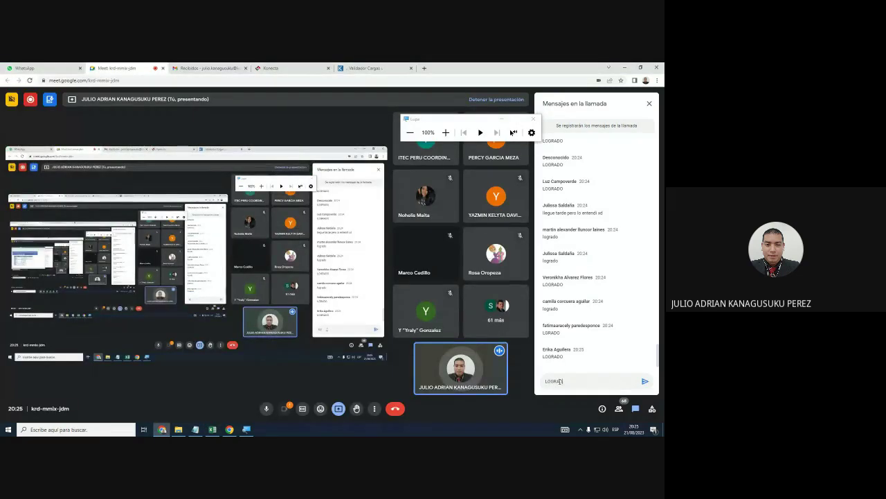
pyautogui.write('DO-')
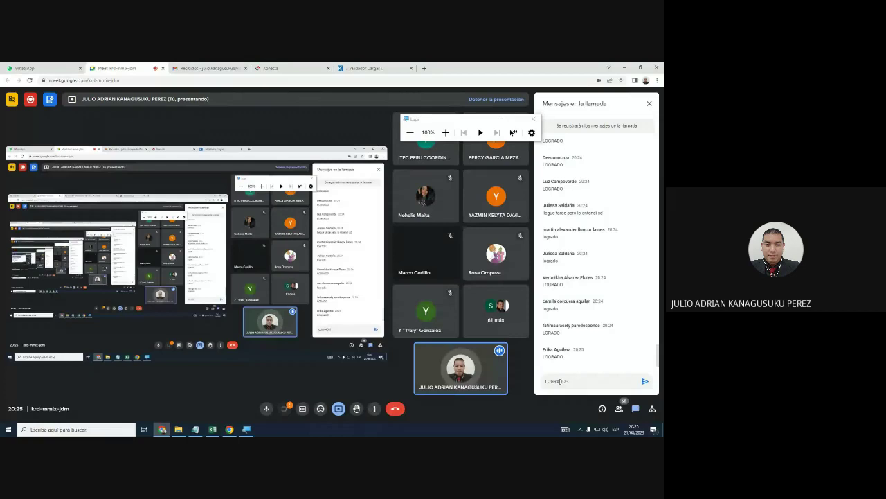
pyautogui.write('......')
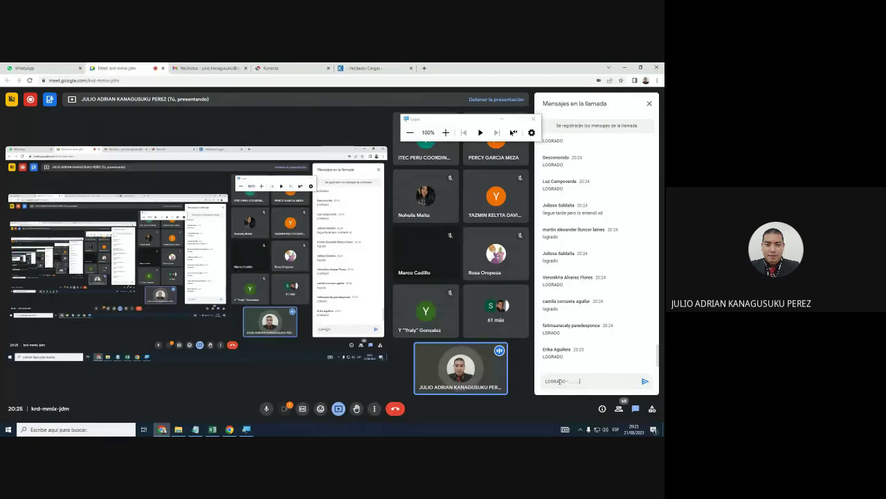
pyautogui.press('Return')
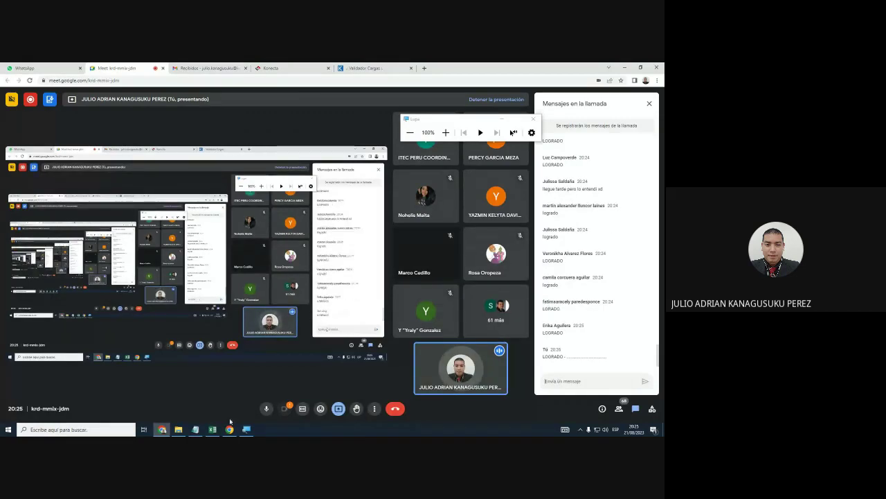
pyautogui.click(212, 429)
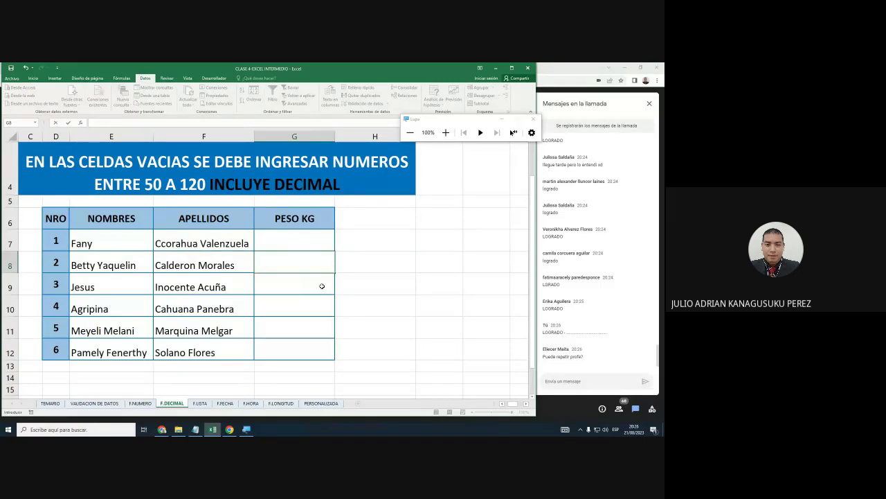
pyautogui.moveTo(305, 255); pyautogui.dragTo(302, 342)
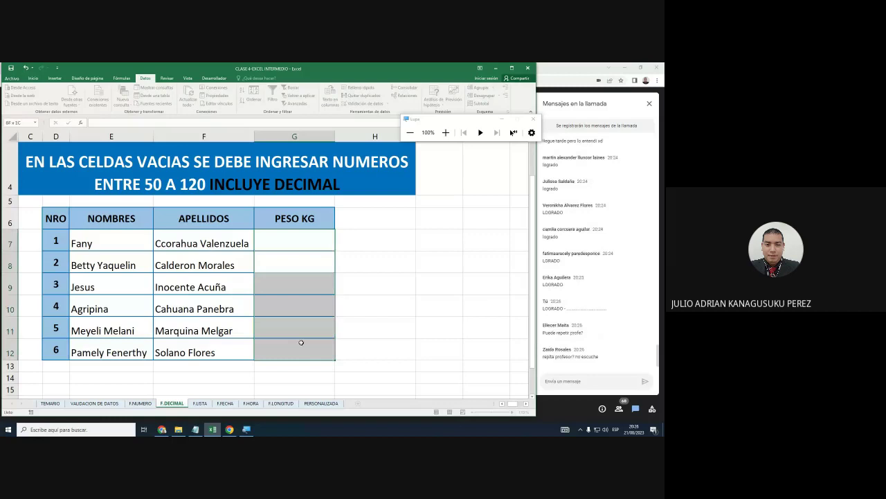
pyautogui.moveTo(295, 239); pyautogui.dragTo(301, 342)
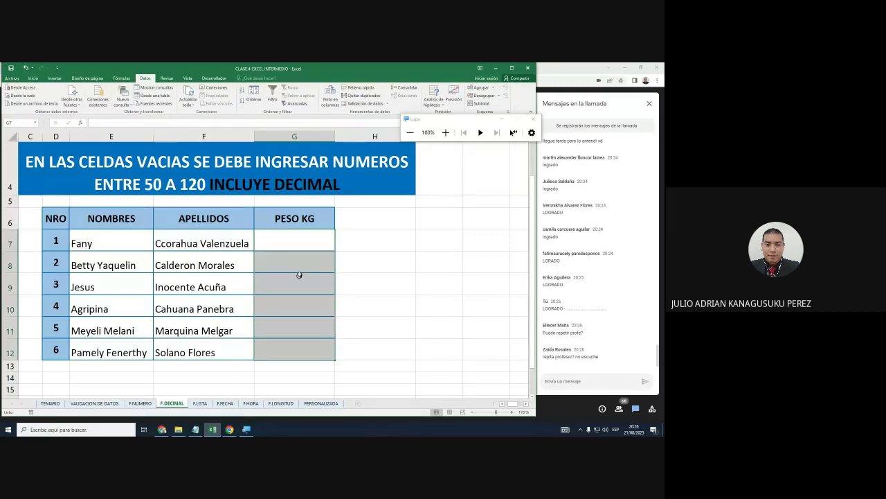
pyautogui.moveTo(299, 275); pyautogui.dragTo(295, 341)
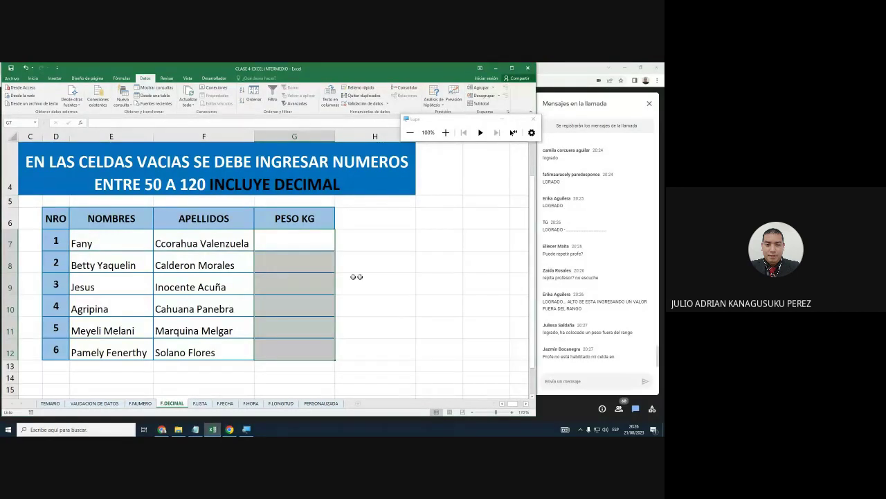
pyautogui.click(445, 132)
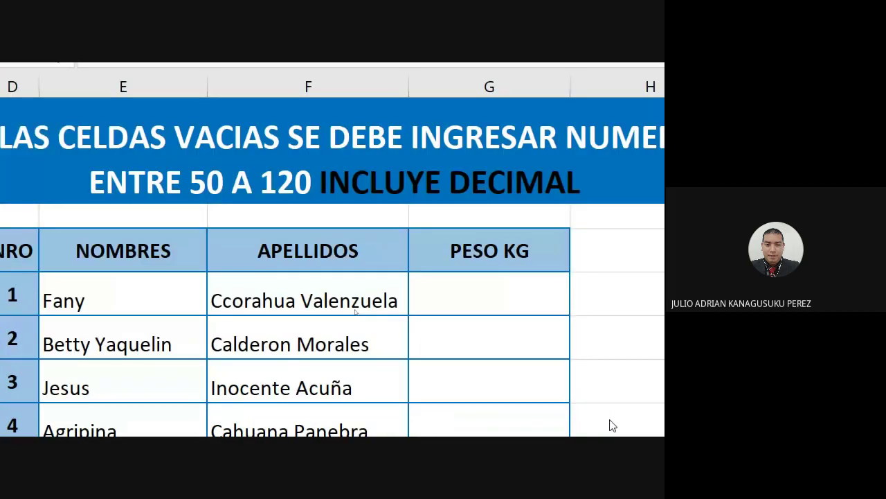
pyautogui.moveTo(489, 294); pyautogui.dragTo(489, 429)
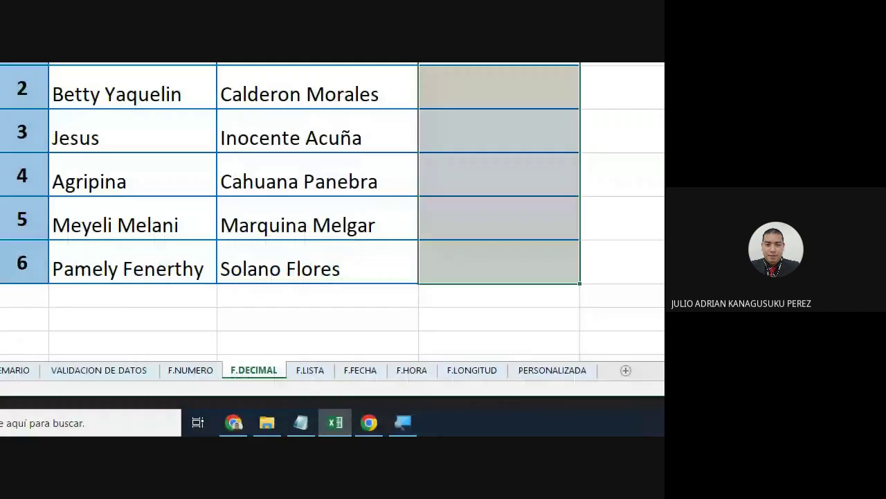
pyautogui.click(404, 424)
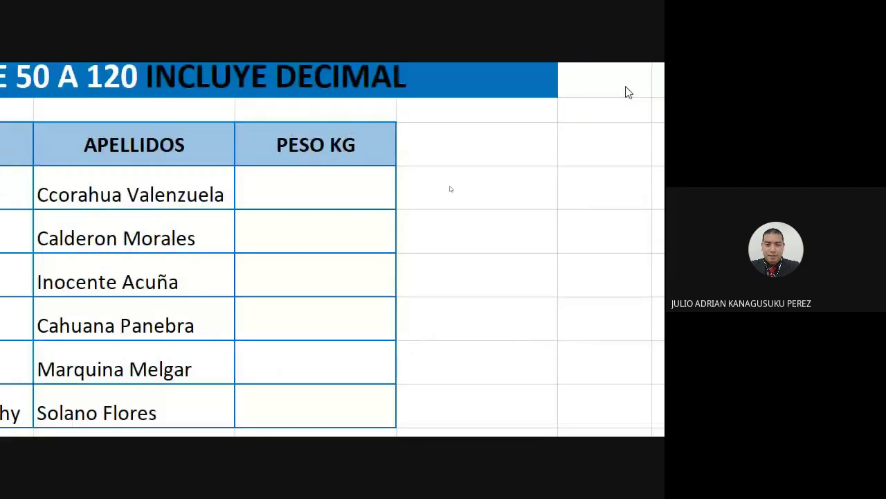
pyautogui.click(378, 153)
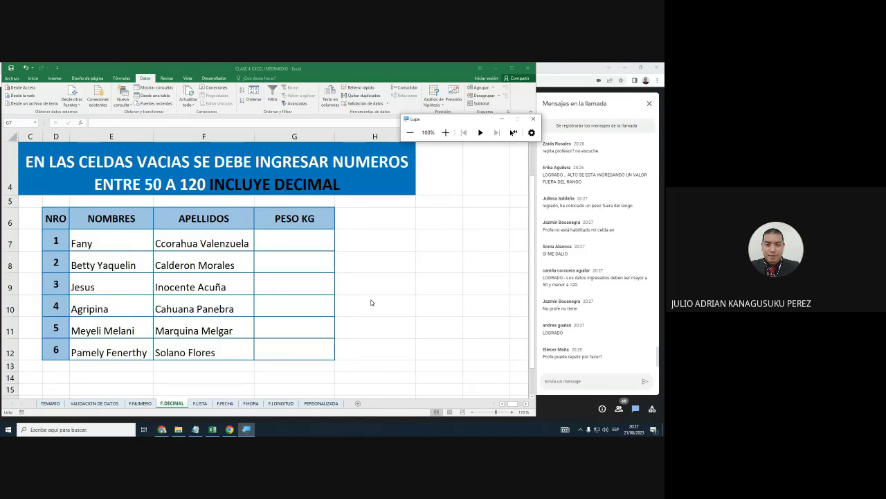
# Select the six empty PESO KG cells G7 to G12 on the F.DECIMAL sheet.
pyautogui.hotkey('alt', 'Tab')
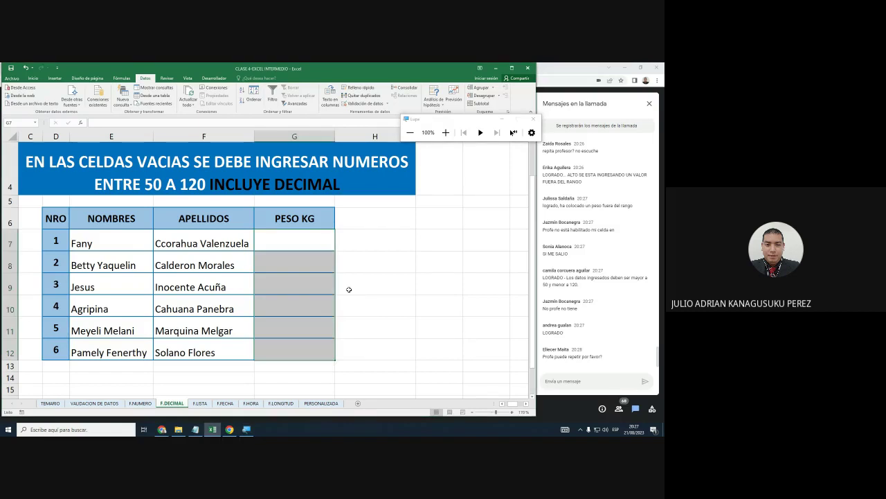
pyautogui.click(314, 242)
pyautogui.moveTo(314, 242); pyautogui.dragTo(308, 336)
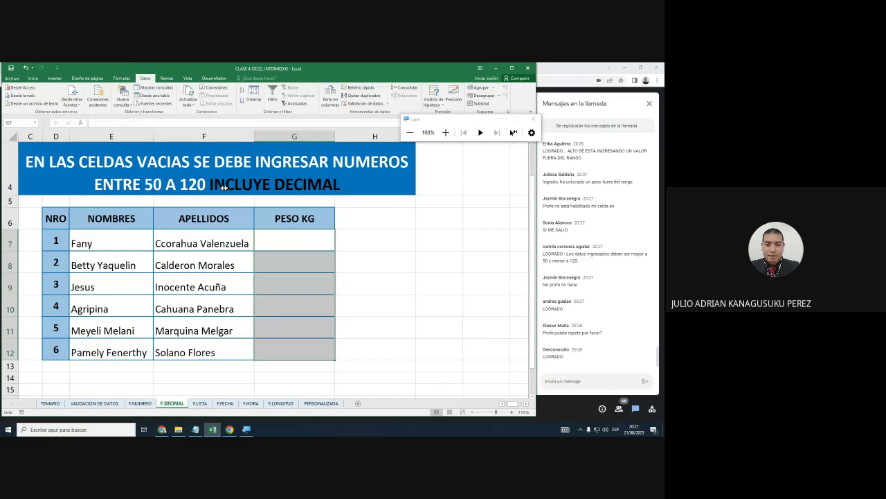
pyautogui.click(266, 184)
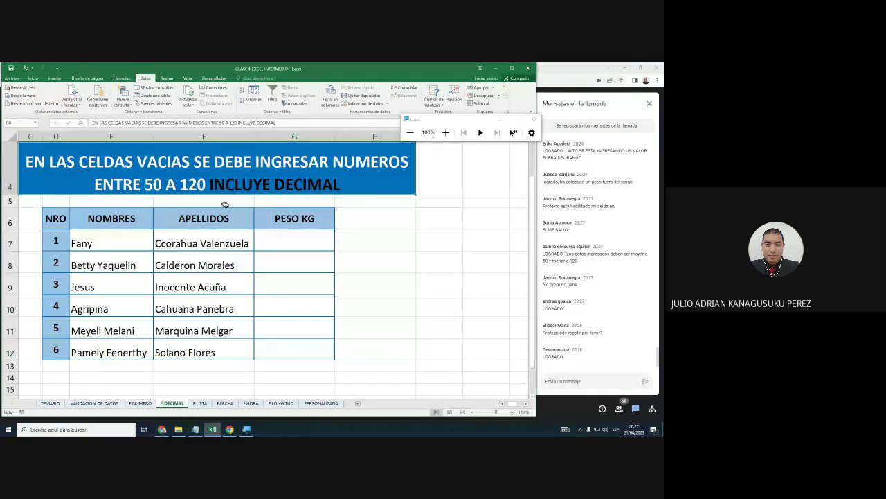
pyautogui.moveTo(291, 262); pyautogui.dragTo(285, 340)
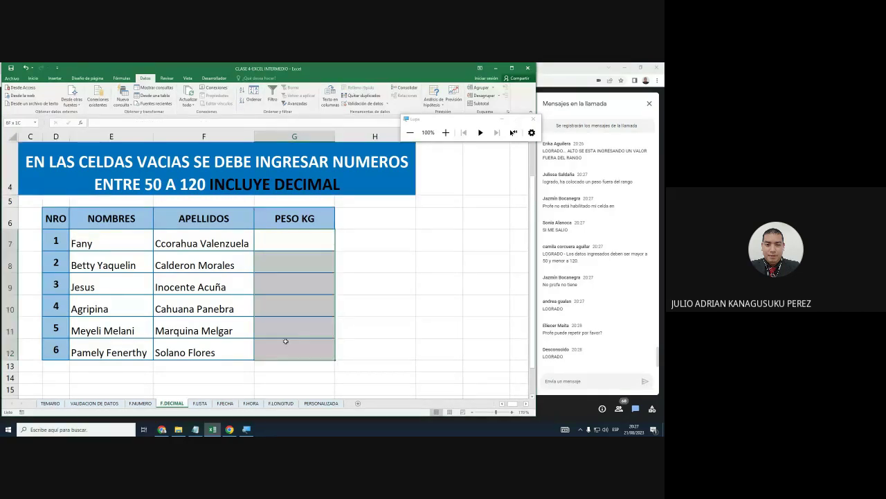
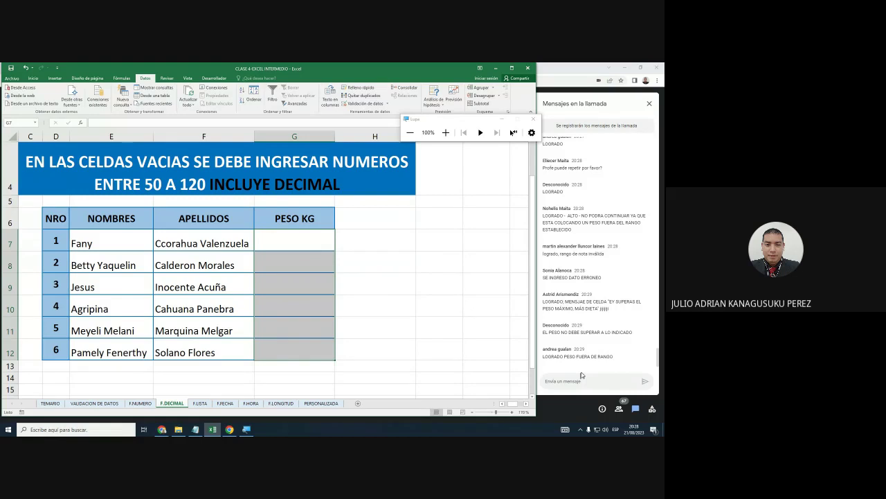
# Select the six PESO KG cells G7 through G12 on the F.DECIMAL sheet.
pyautogui.click(418, 344)
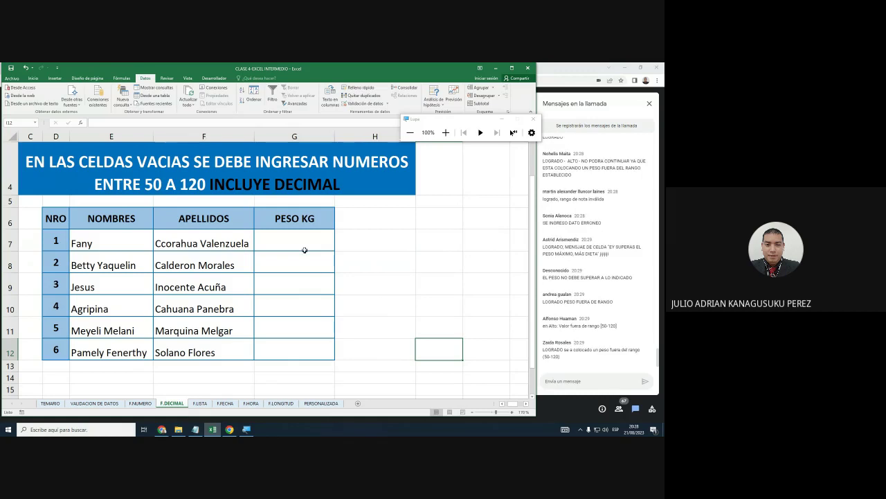
pyautogui.moveTo(304, 250); pyautogui.dragTo(303, 348)
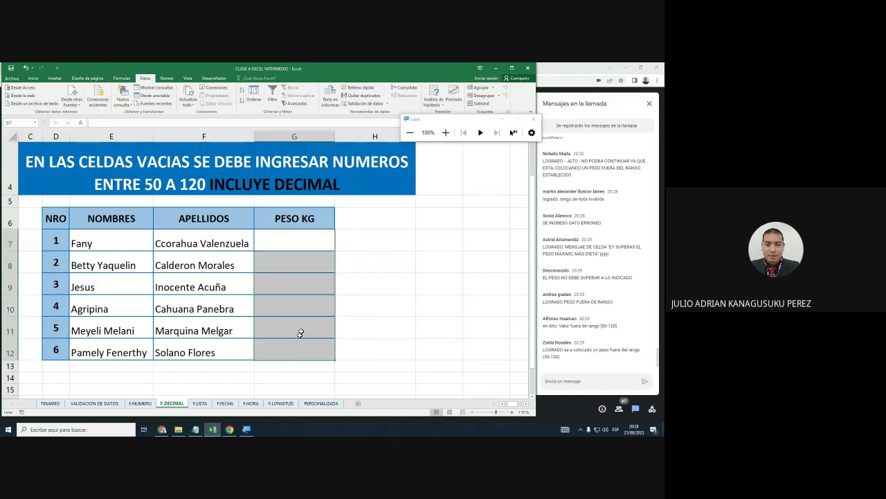
# Restrict G7:G12 to Decimal values between minimum 50 and maximum 120.
pyautogui.click(360, 105)
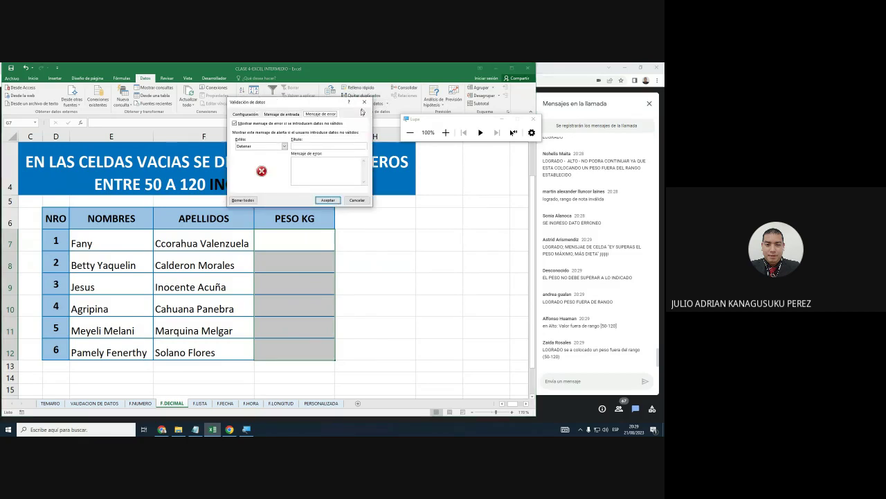
pyautogui.click(257, 117)
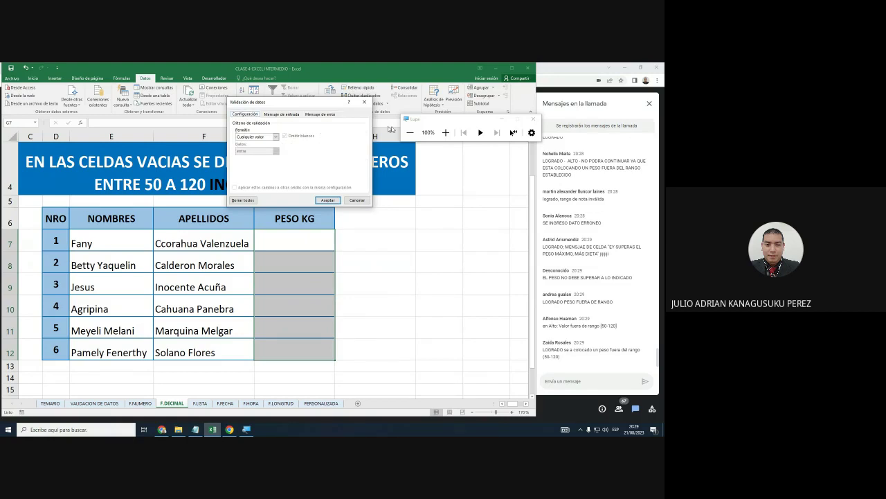
pyautogui.click(445, 132)
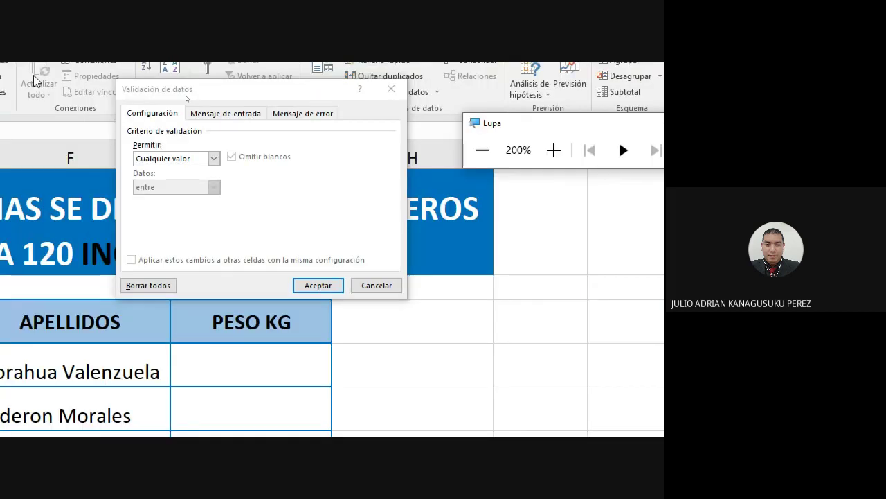
pyautogui.click(214, 159)
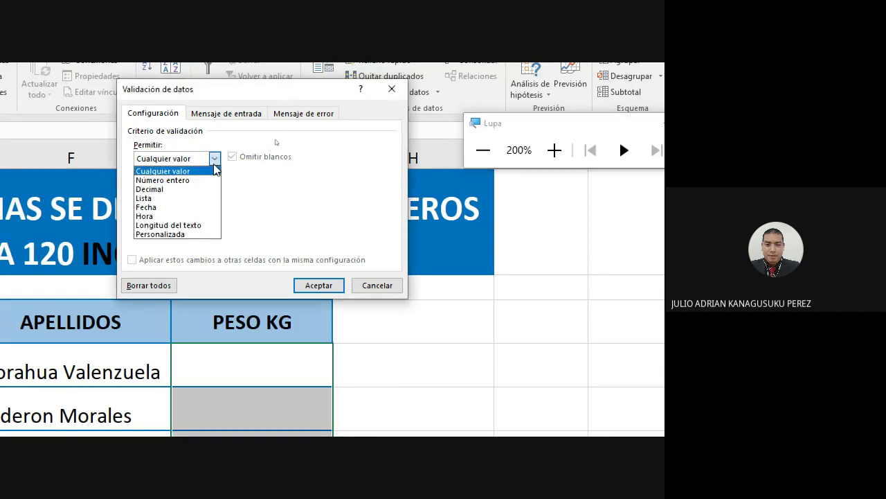
pyautogui.click(173, 193)
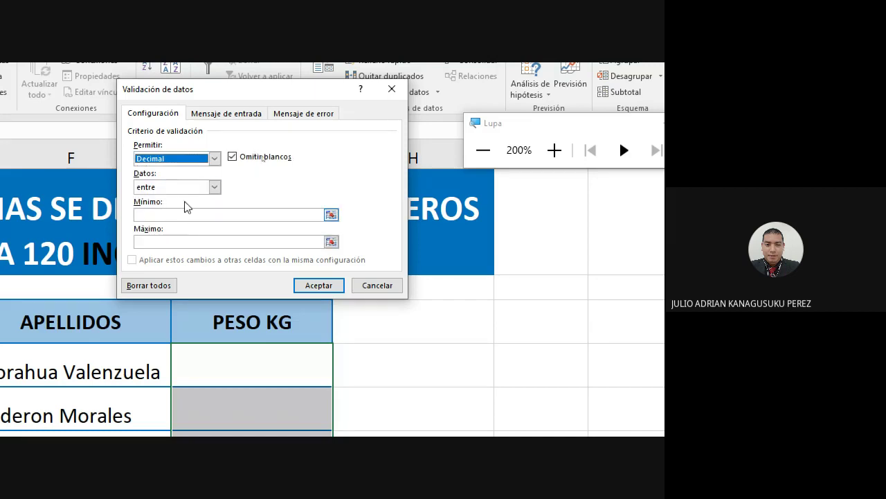
pyautogui.click(177, 216)
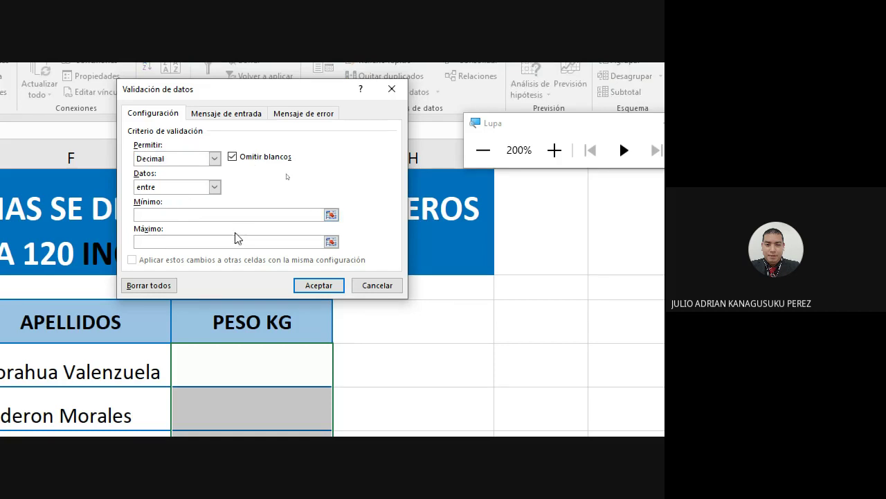
pyautogui.write('50')
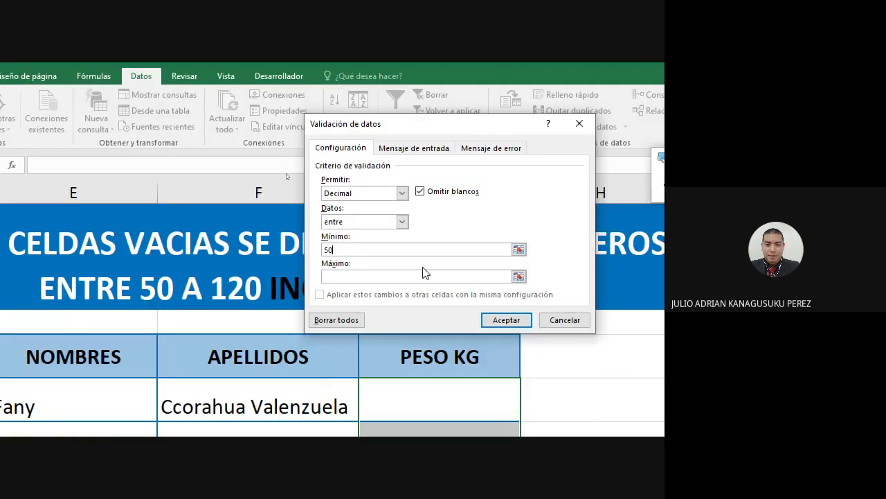
pyautogui.click(361, 275)
pyautogui.write('120')
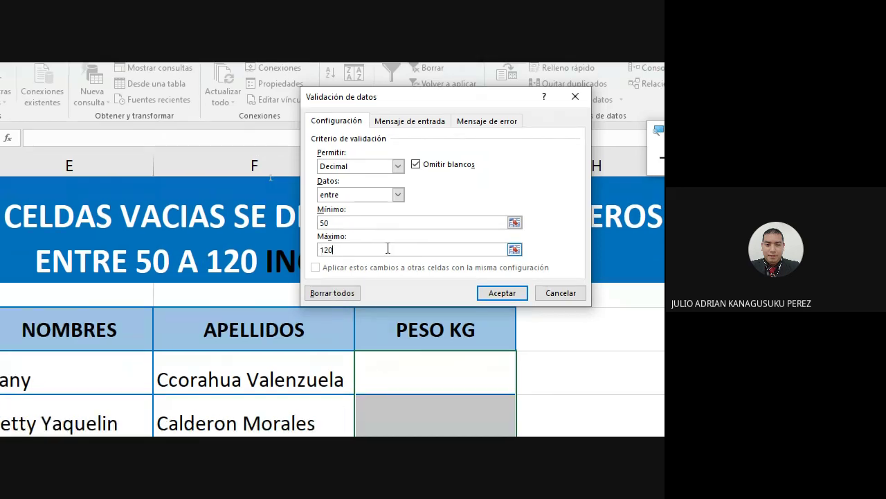
pyautogui.click(488, 122)
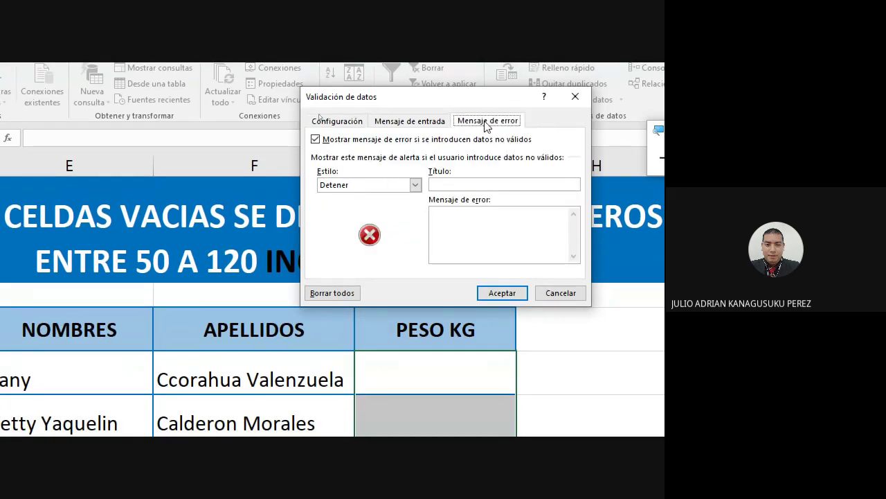
# Add a Detener alert titled 'ALTO!' with message 'Está ingresando un peso fuera del rango', then reset zoom to 100%.
pyautogui.click(414, 186)
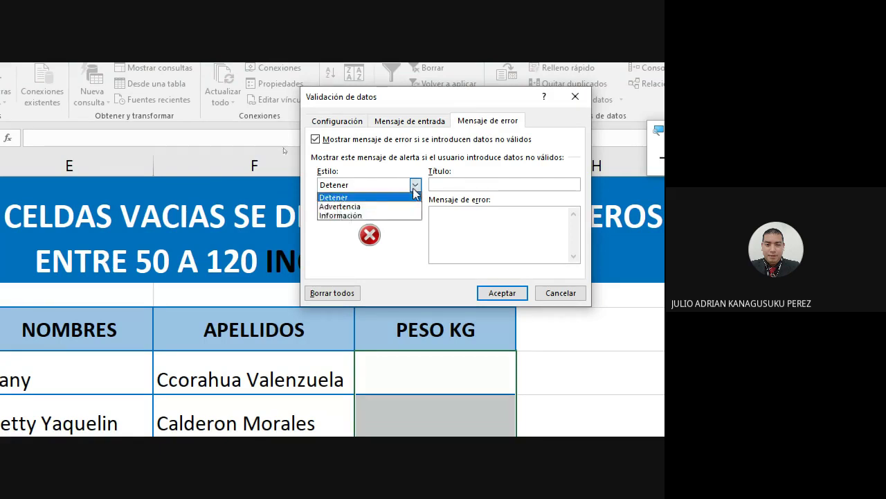
pyautogui.click(605, 210)
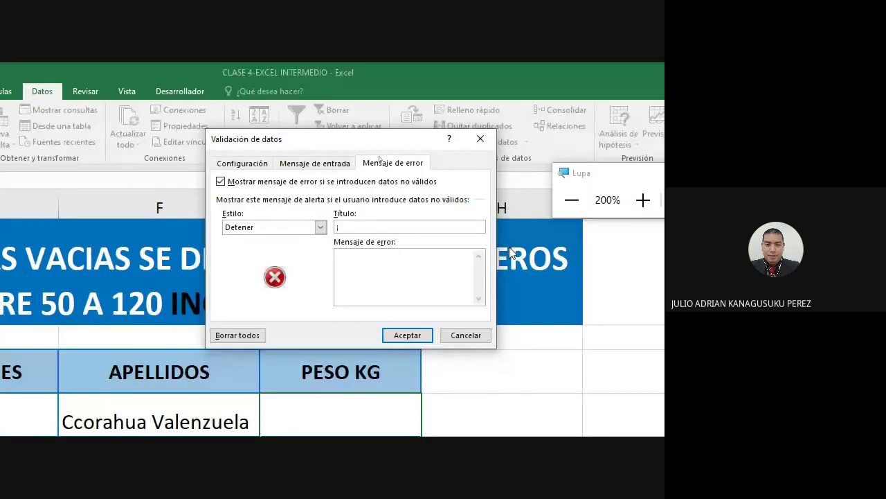
pyautogui.click(410, 227)
pyautogui.write('¡AL')
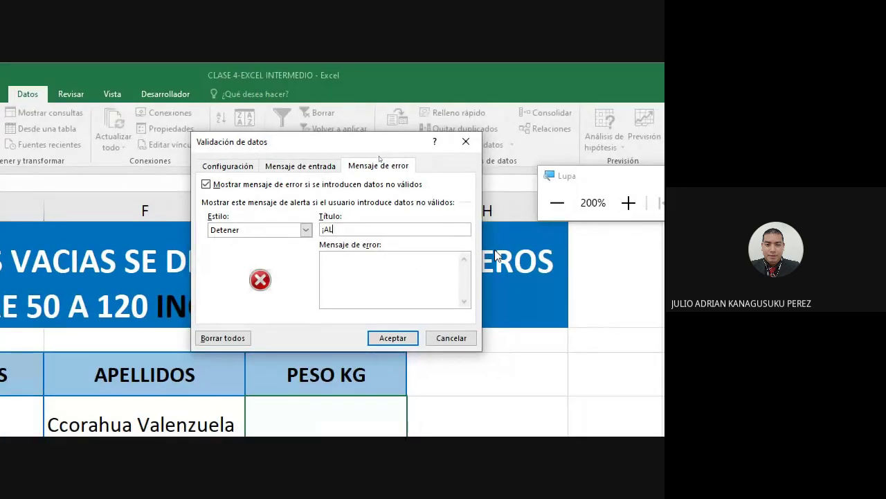
pyautogui.write('TO!')
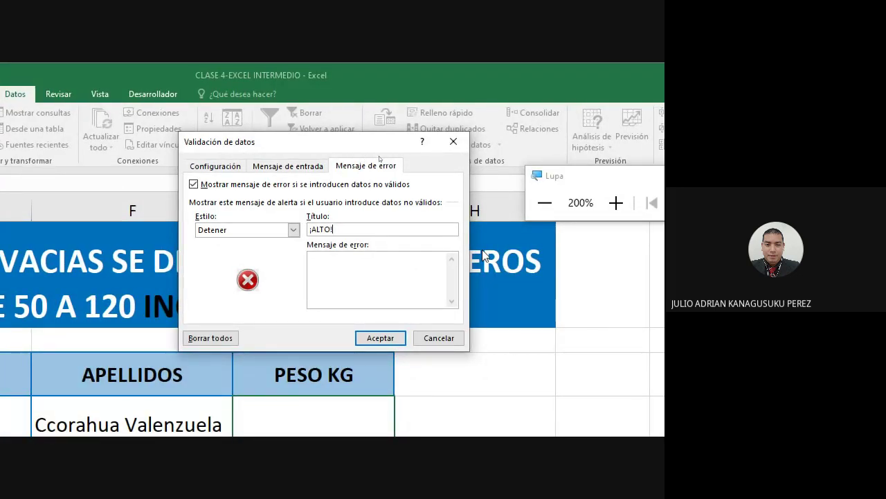
pyautogui.click(339, 266)
pyautogui.write('e')
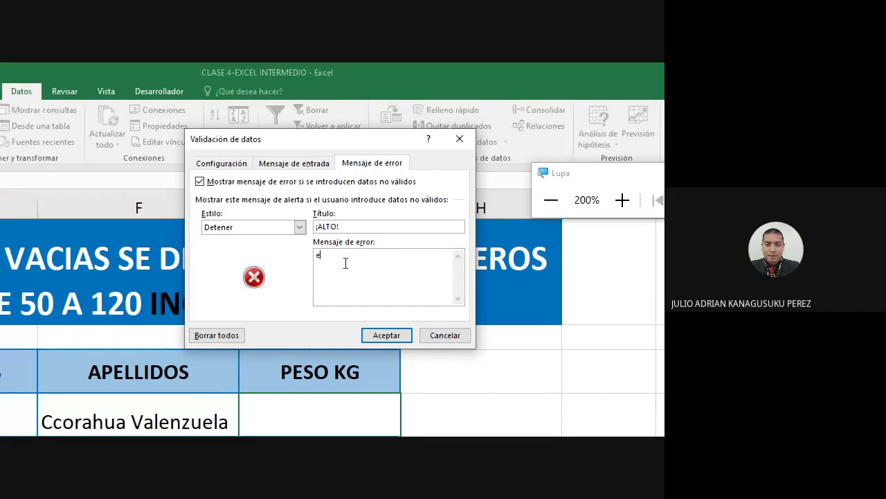
pyautogui.write('STÁ')
pyautogui.press('BackSpace')
pyautogui.press('BackSpace')
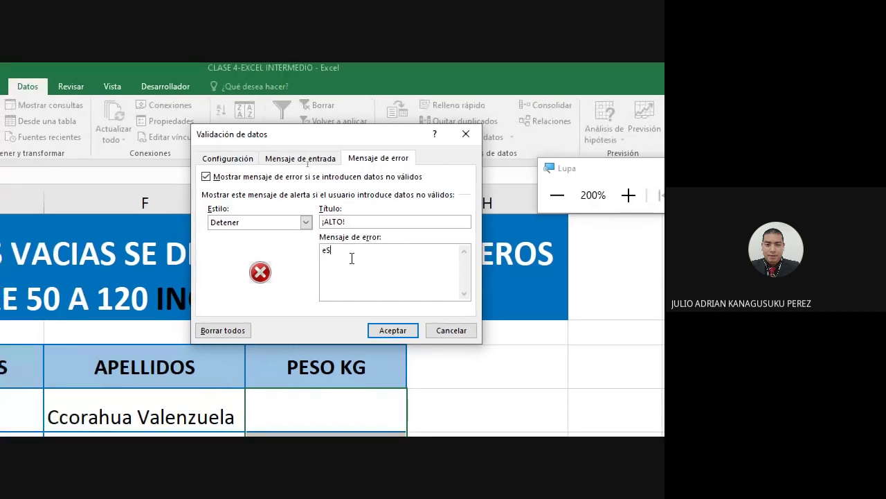
pyautogui.press('BackSpace')
pyautogui.press('BackSpace')
pyautogui.write('Est')
pyautogui.write('á ingresand')
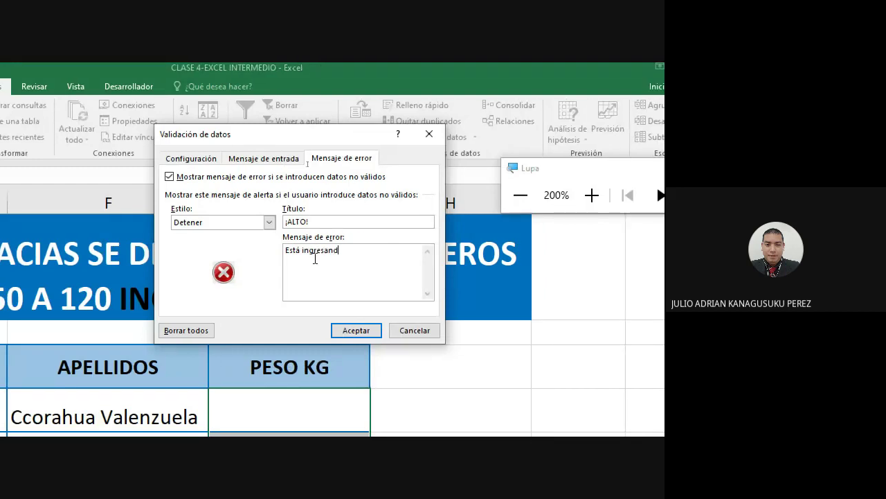
pyautogui.write('o un peso')
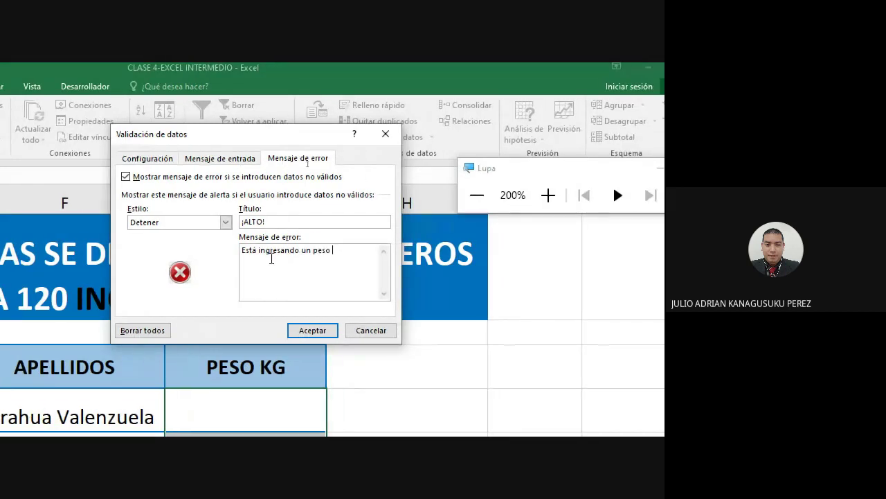
pyautogui.write(' fuera del ')
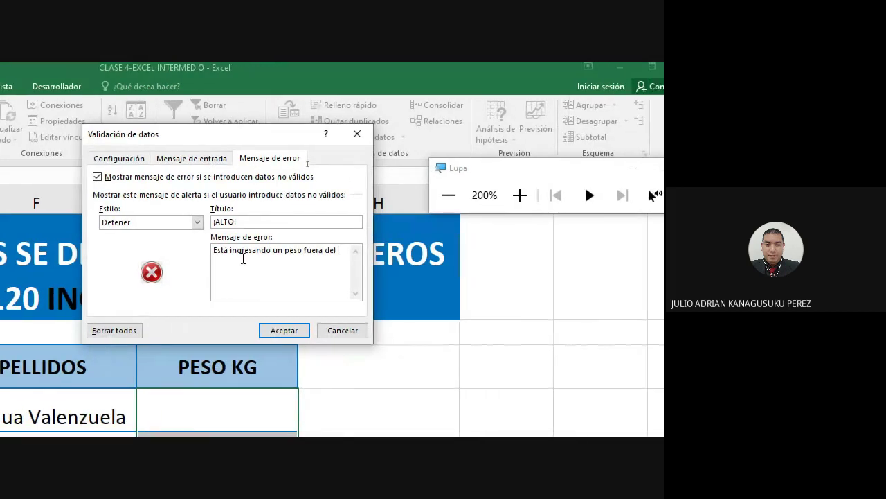
pyautogui.write('rango')
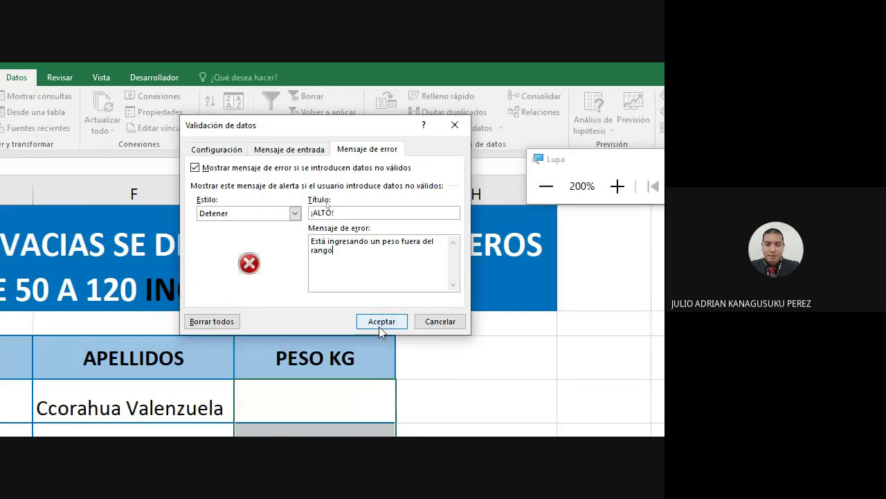
pyautogui.click(382, 325)
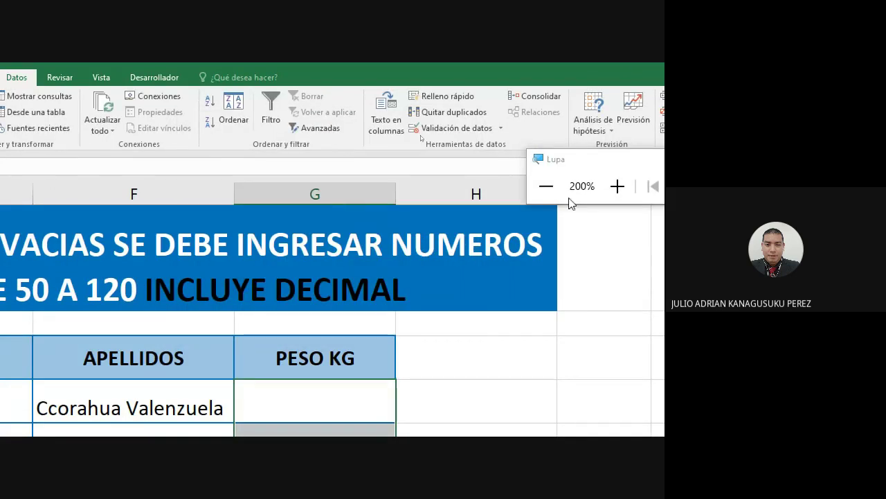
pyautogui.click(546, 185)
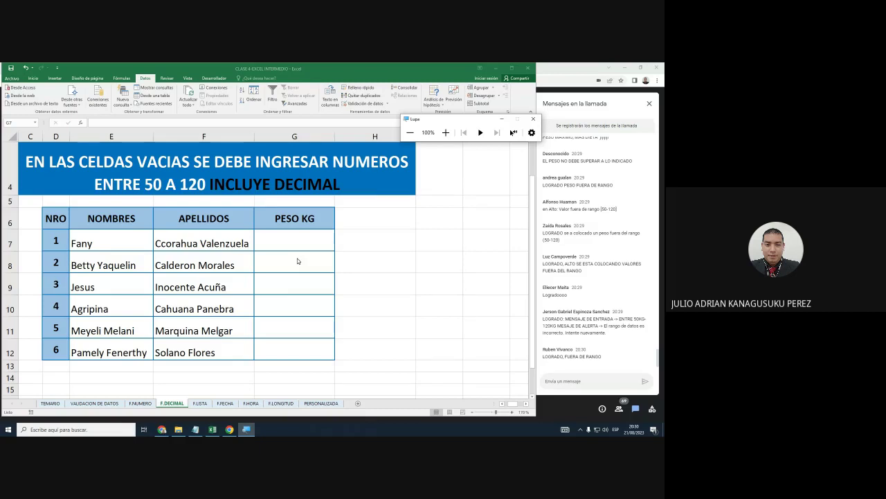
# Enter the valid weights 58.6 in G7 and 72.4 in G8.
pyautogui.moveTo(298, 261); pyautogui.dragTo(298, 247)
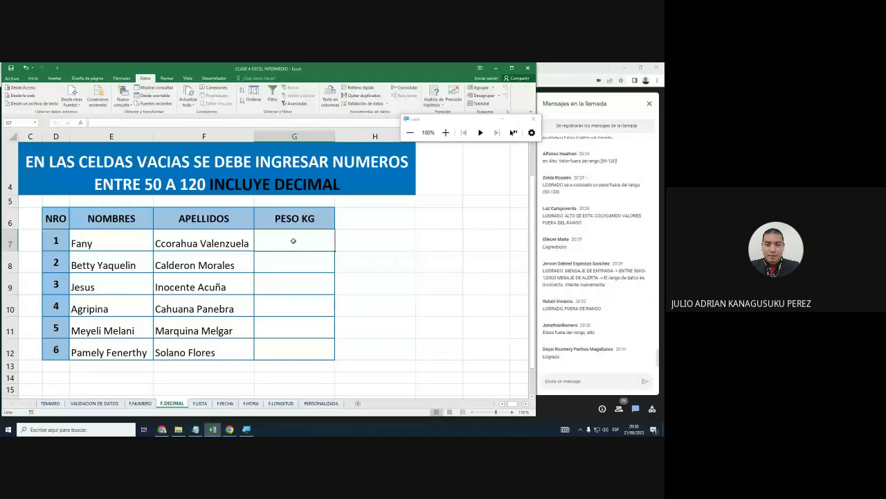
pyautogui.write('5')
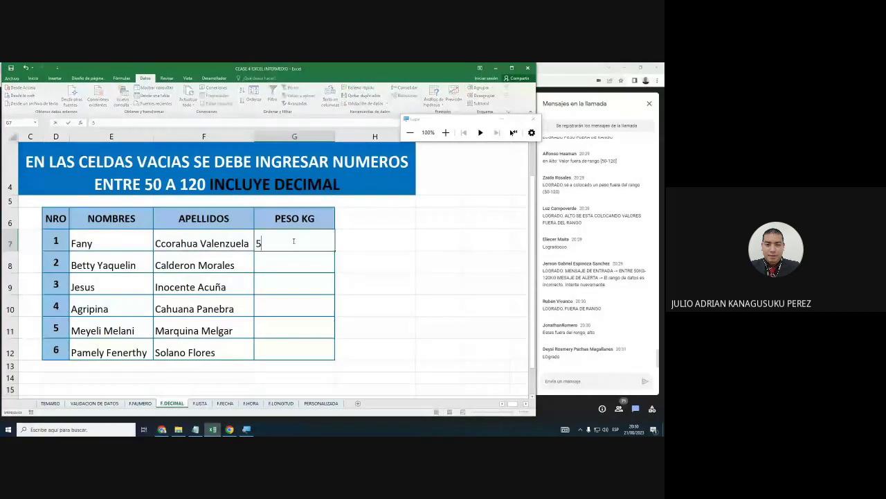
pyautogui.write('8.6')
pyautogui.press('Return')
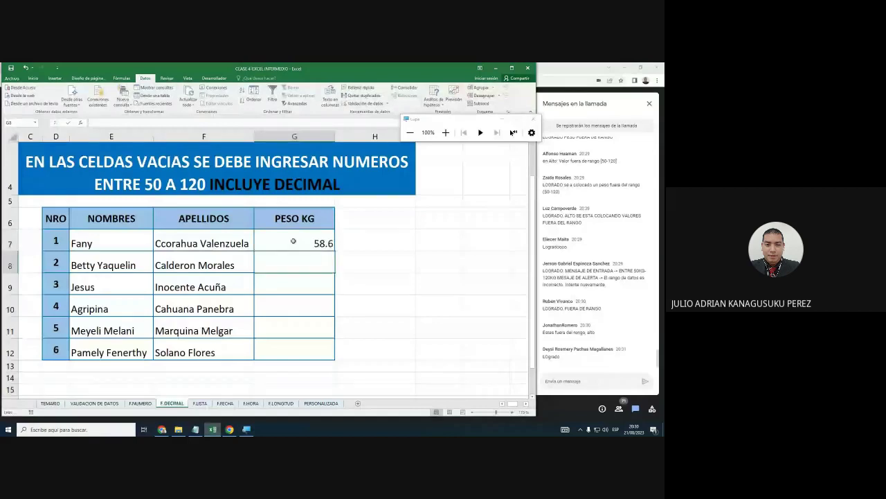
pyautogui.press('Return')
pyautogui.press('Up')
pyautogui.write('7')
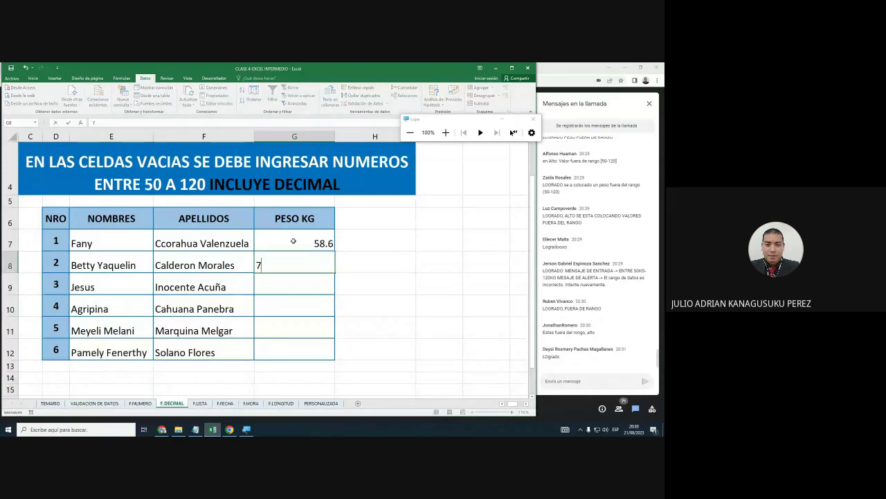
pyautogui.write('2.4')
pyautogui.press('Return')
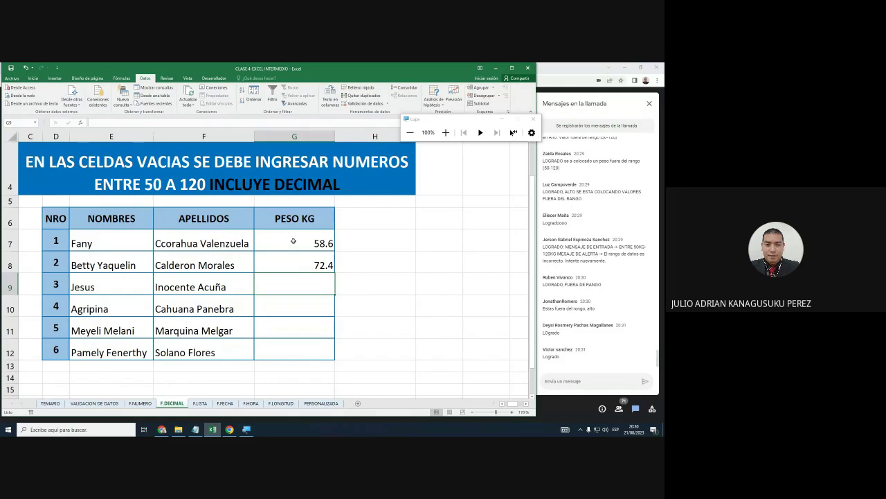
# Test 45 and 135 in G9, cancelling each rejected entry at the ¡ALTO! alert.
pyautogui.write('45')
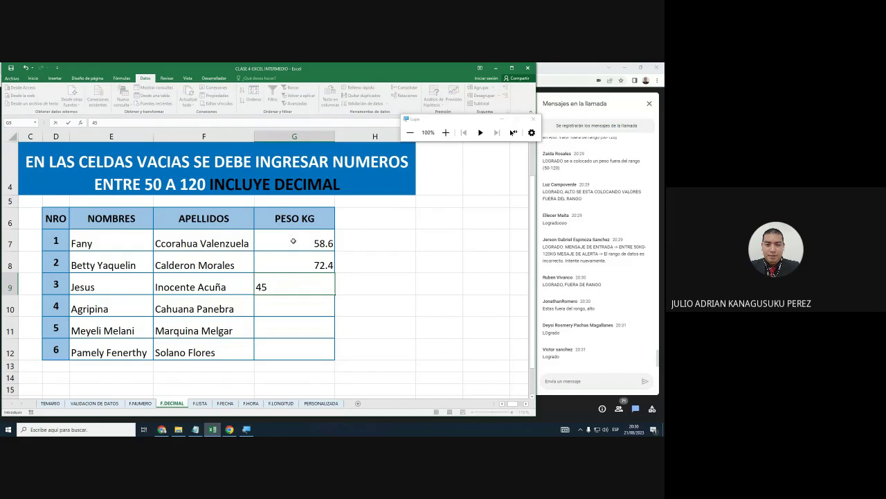
pyautogui.press('Return')
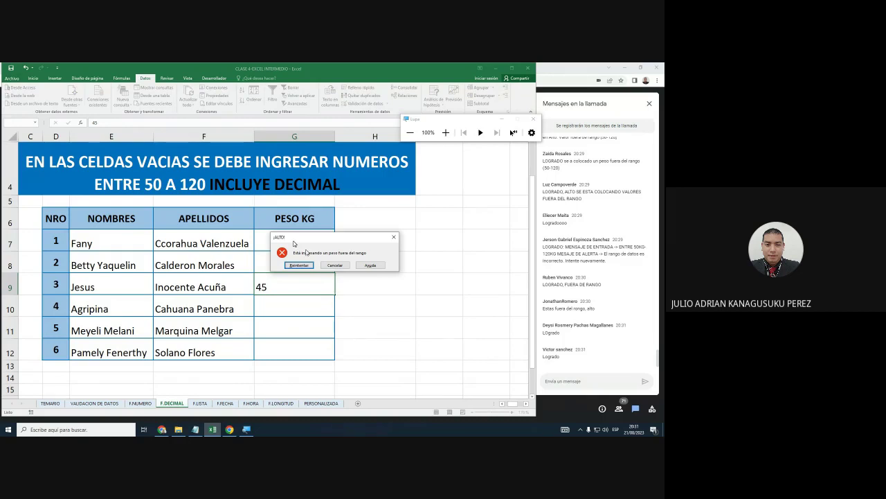
pyautogui.click(334, 266)
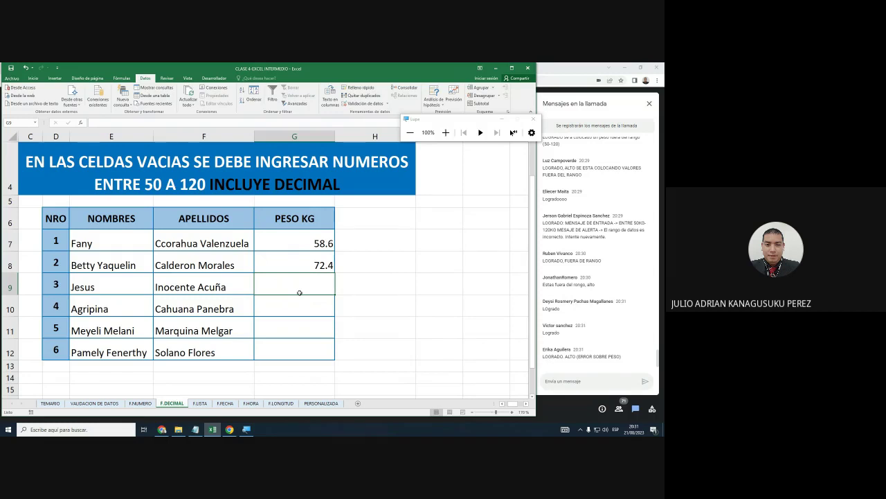
pyautogui.write('1')
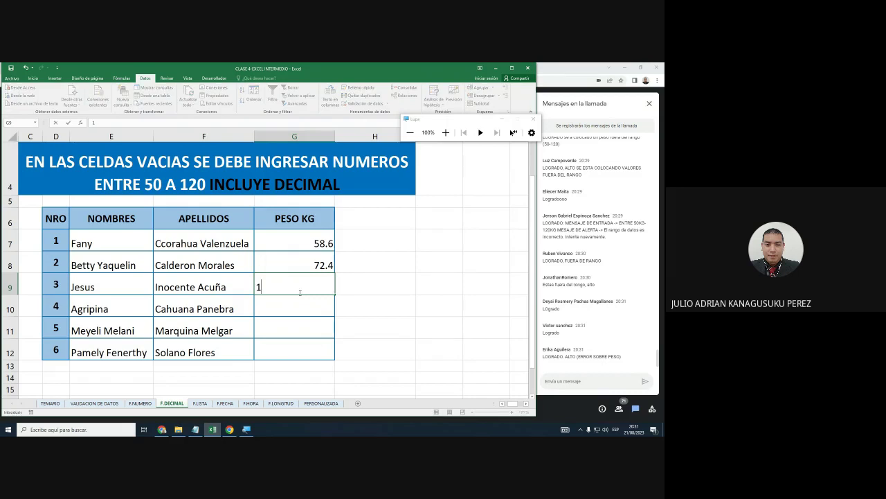
pyautogui.write('35')
pyautogui.press('Return')
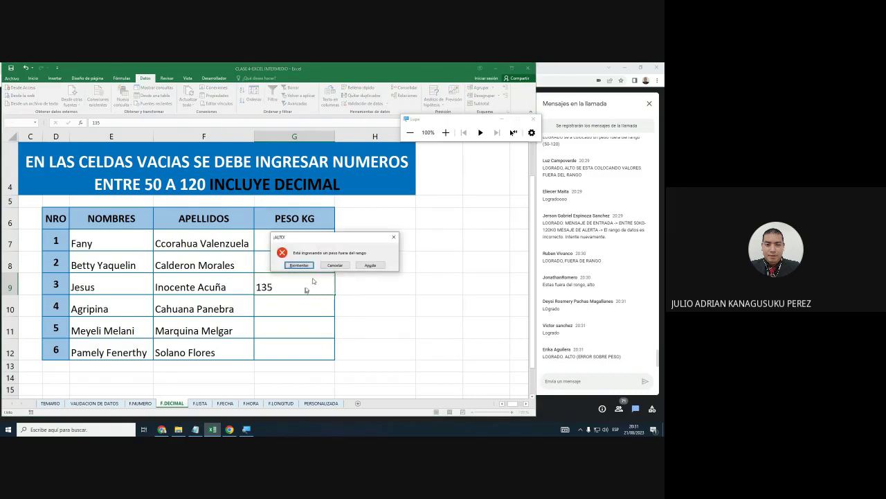
pyautogui.click(327, 268)
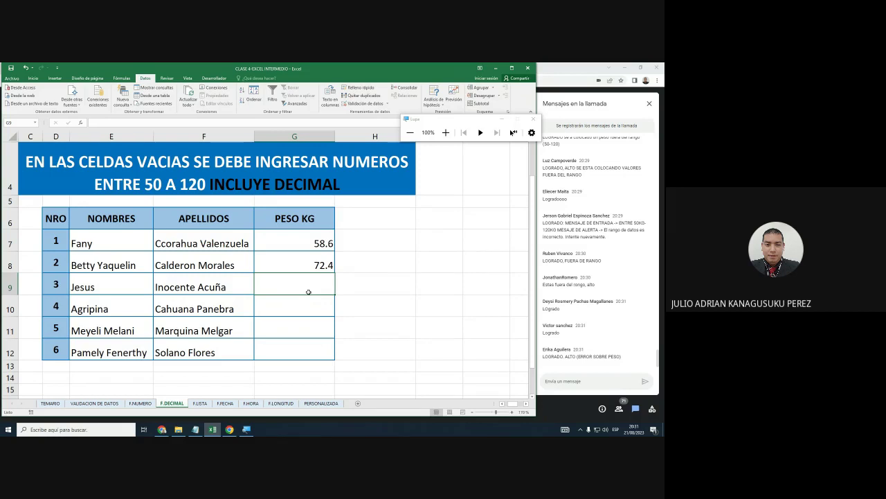
# Test 125 and 122.3 in G9, cancelling both rejected entries.
pyautogui.write('125')
pyautogui.press('Return')
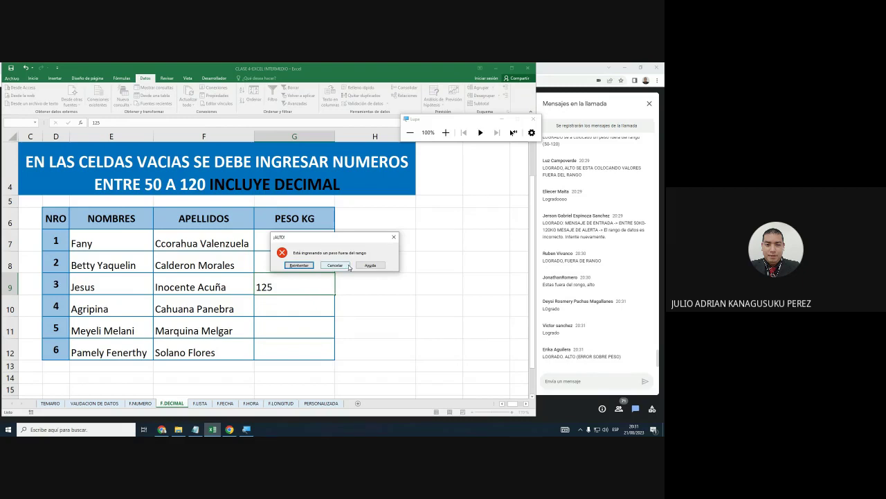
pyautogui.click(348, 266)
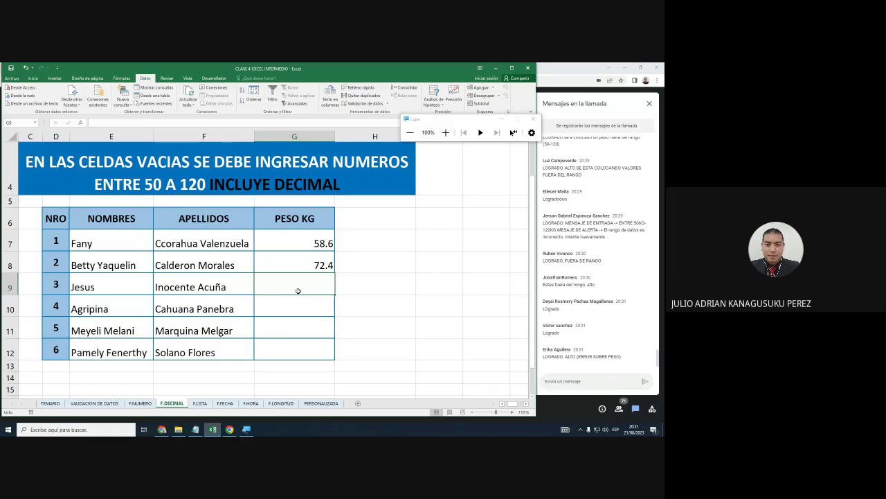
pyautogui.write('122.3')
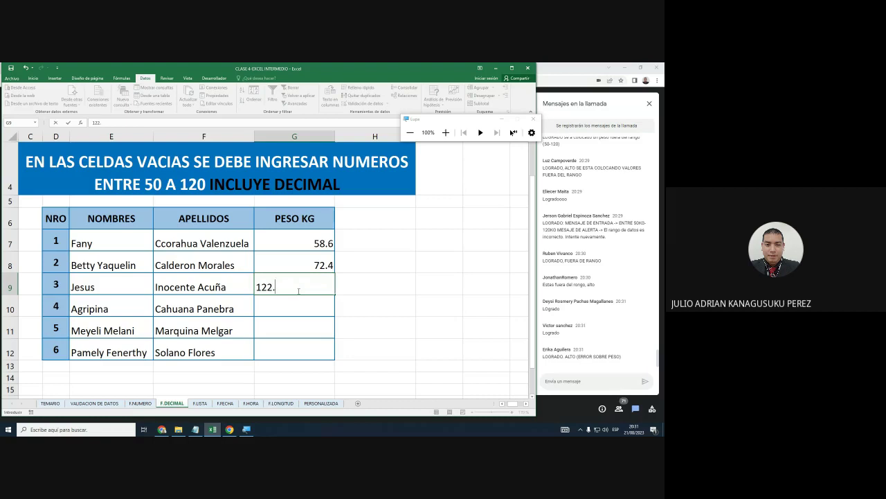
pyautogui.press('Return')
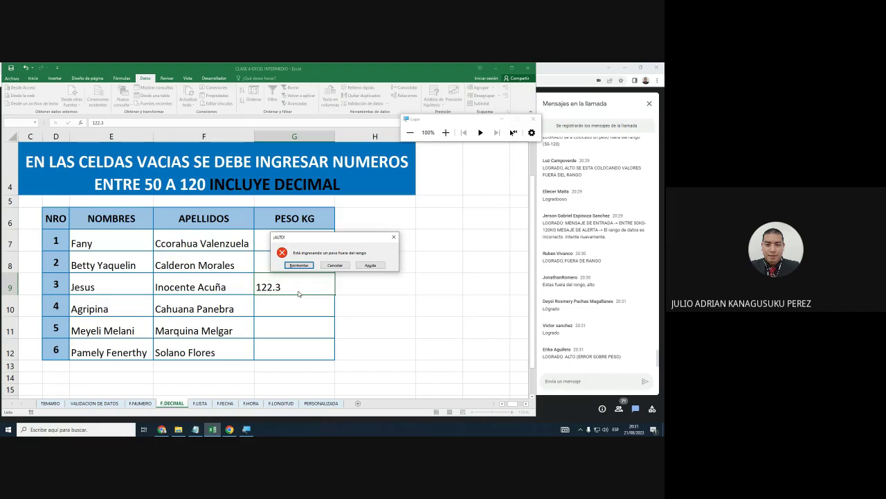
pyautogui.click(336, 265)
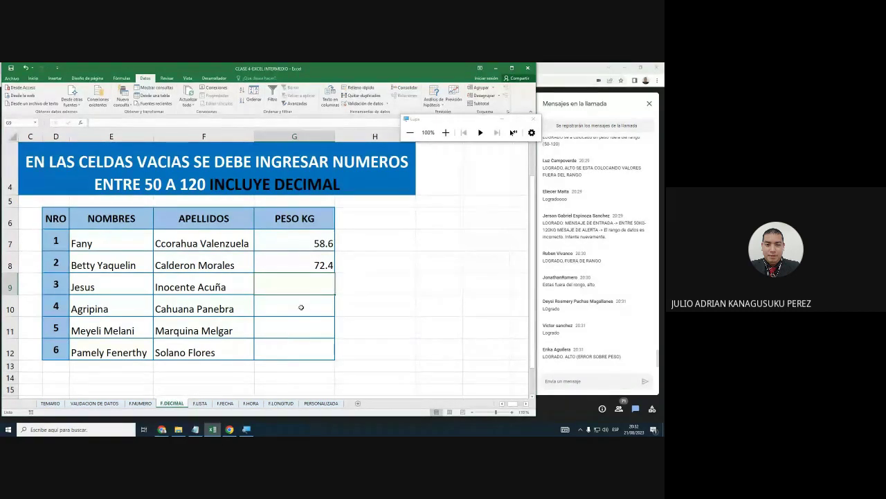
# Check the accepted 58.6 in G7, then move to the F.LISTA sheet.
pyautogui.click(315, 242)
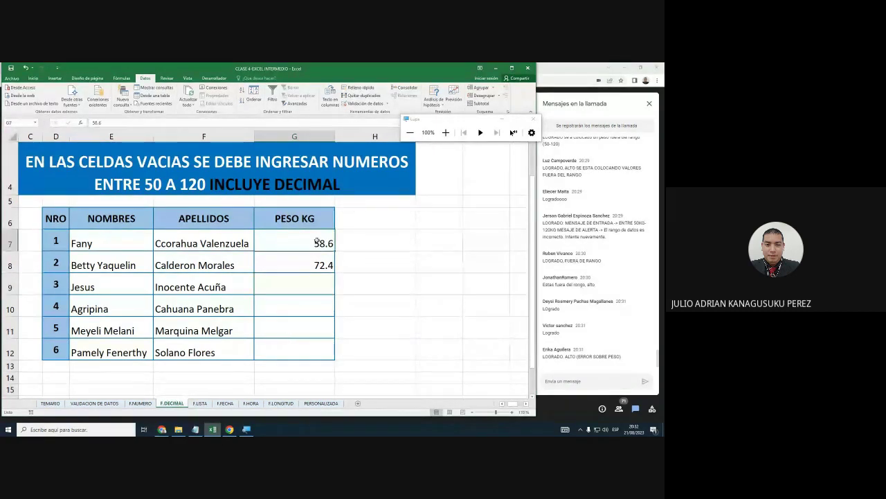
pyautogui.click(309, 292)
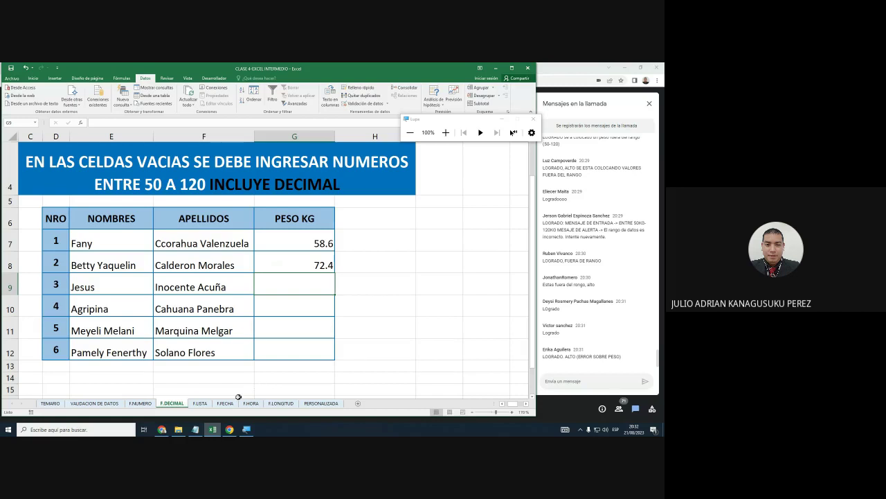
pyautogui.click(202, 404)
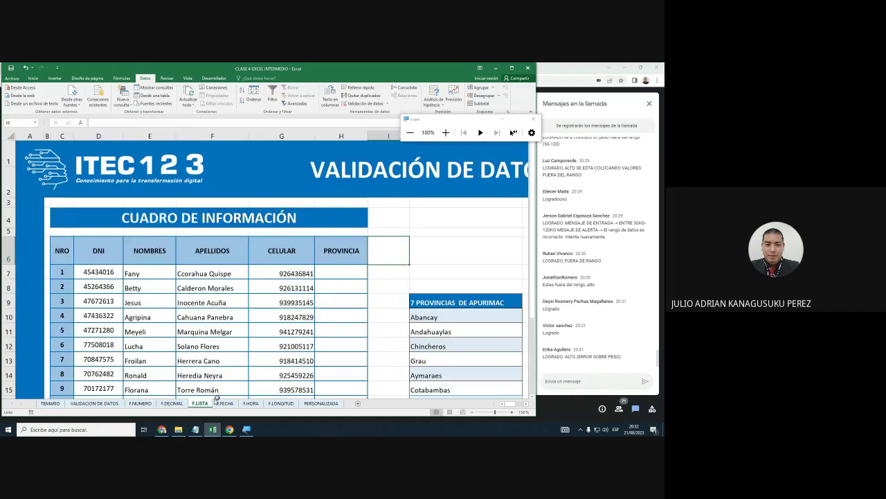
# Select the PROVINCIA cells H7 through H24 beside the seven-province list.
pyautogui.scroll(-1, 361, 314)
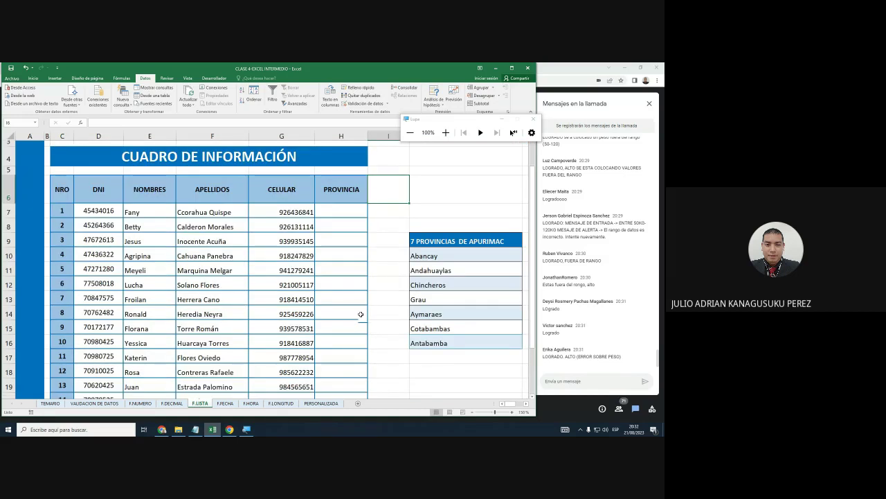
pyautogui.scroll(-1, 361, 314)
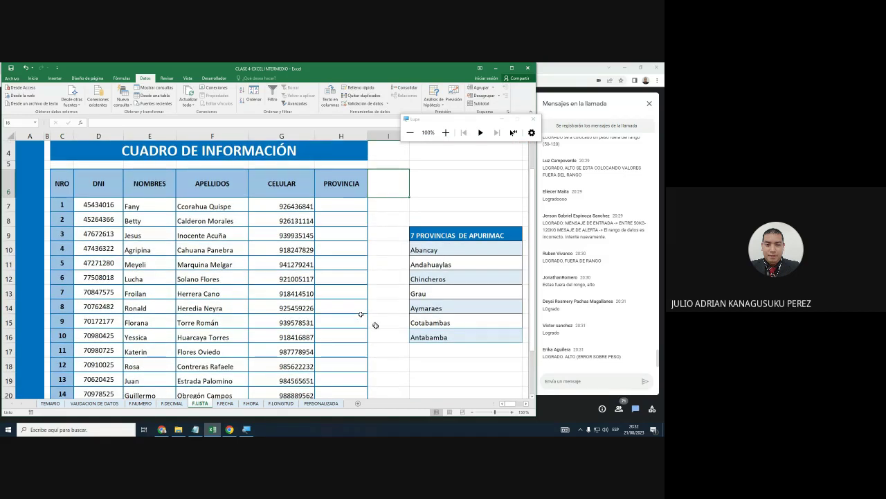
pyautogui.scroll(1, 377, 328)
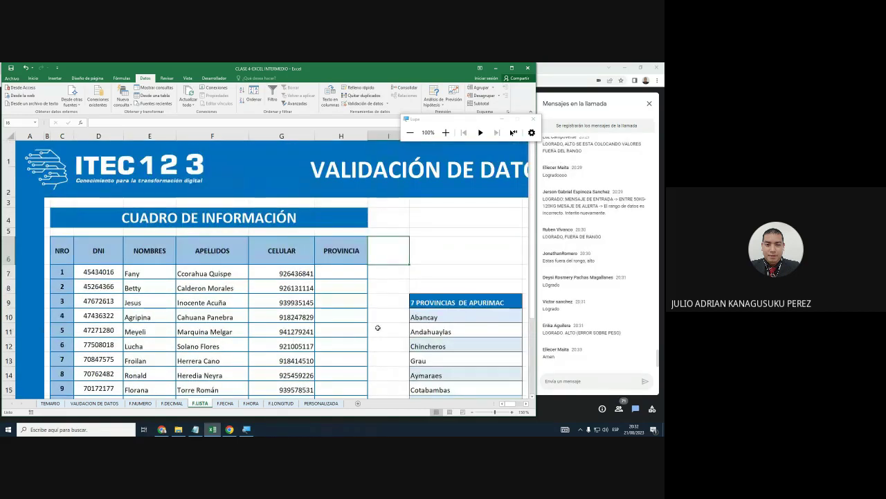
pyautogui.scroll(-1, 377, 327)
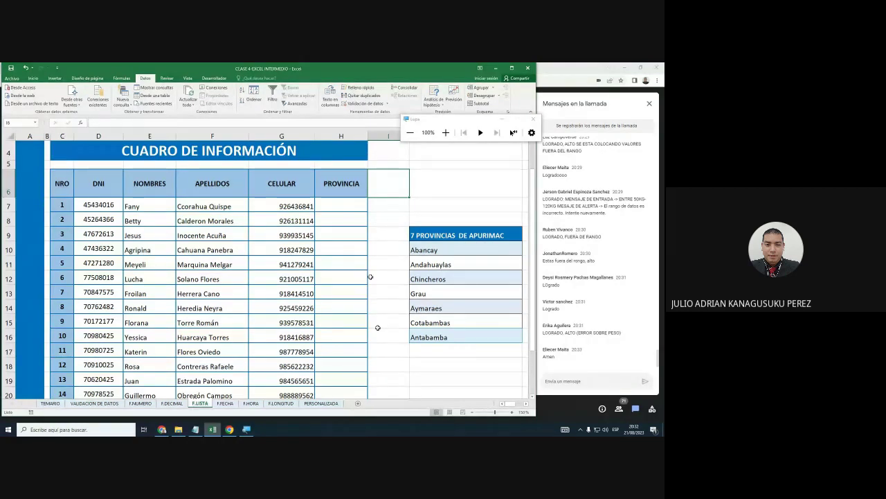
pyautogui.moveTo(352, 210); pyautogui.dragTo(348, 256)
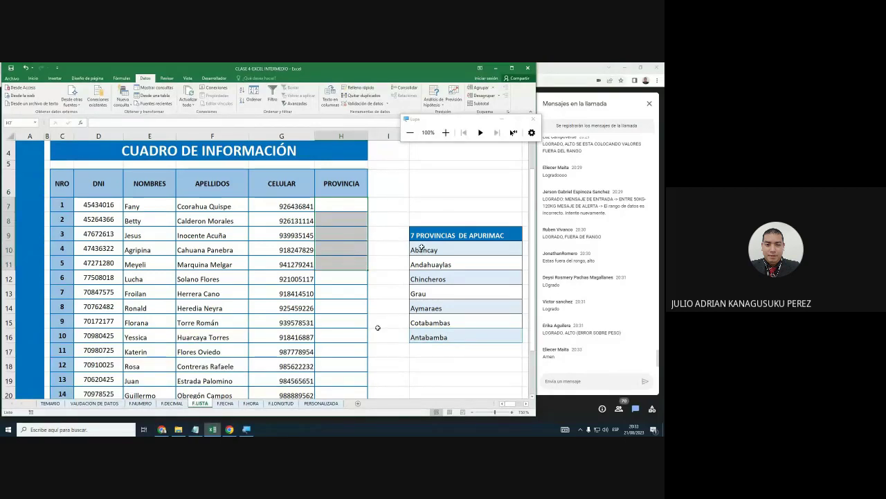
pyautogui.moveTo(423, 250); pyautogui.dragTo(433, 330)
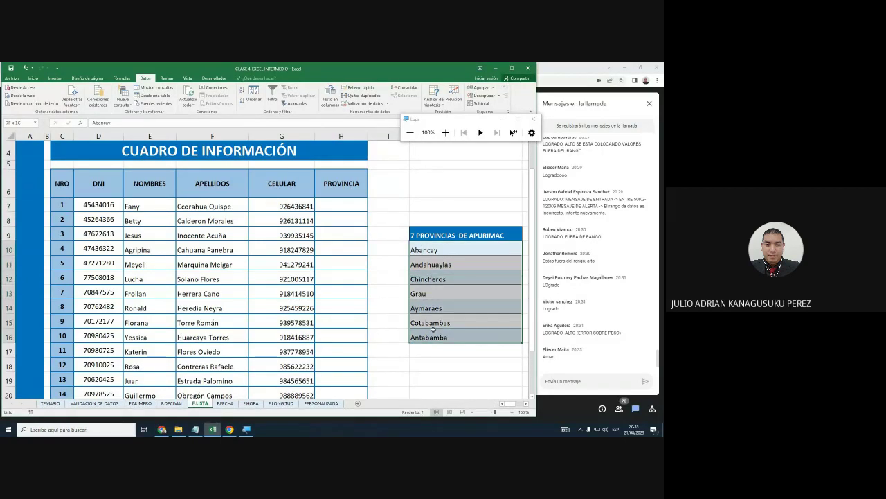
pyautogui.moveTo(443, 235); pyautogui.dragTo(438, 337)
pyautogui.moveTo(341, 206); pyautogui.dragTo(345, 314)
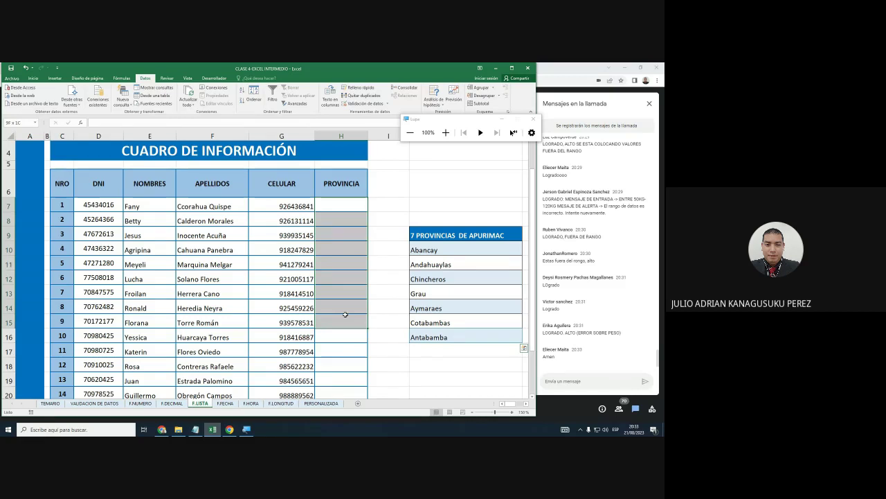
pyautogui.click(359, 248)
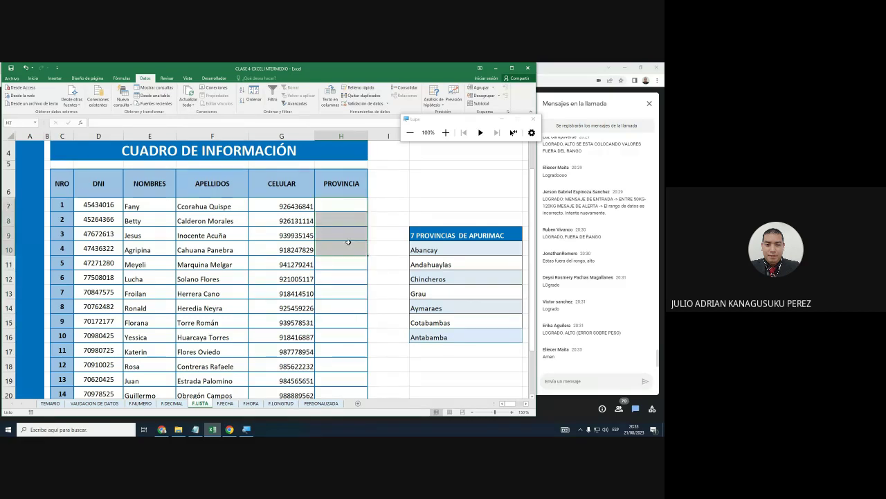
pyautogui.click(346, 210)
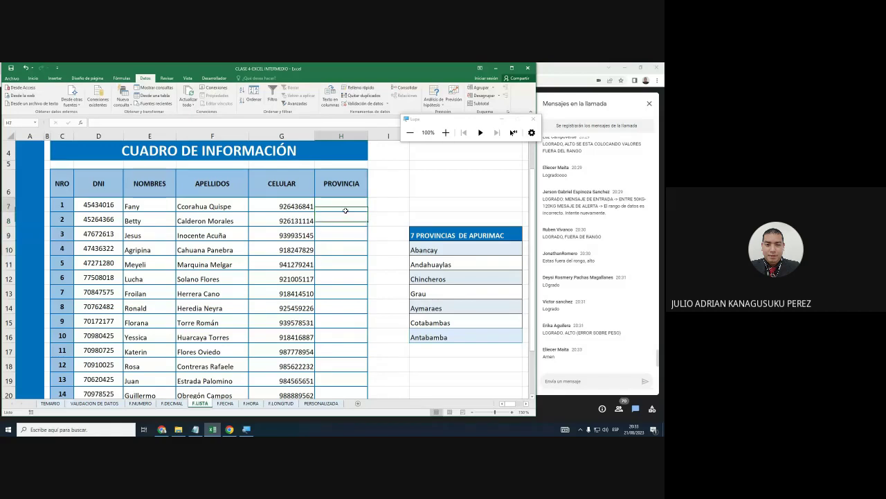
pyautogui.moveTo(348, 202); pyautogui.dragTo(351, 369)
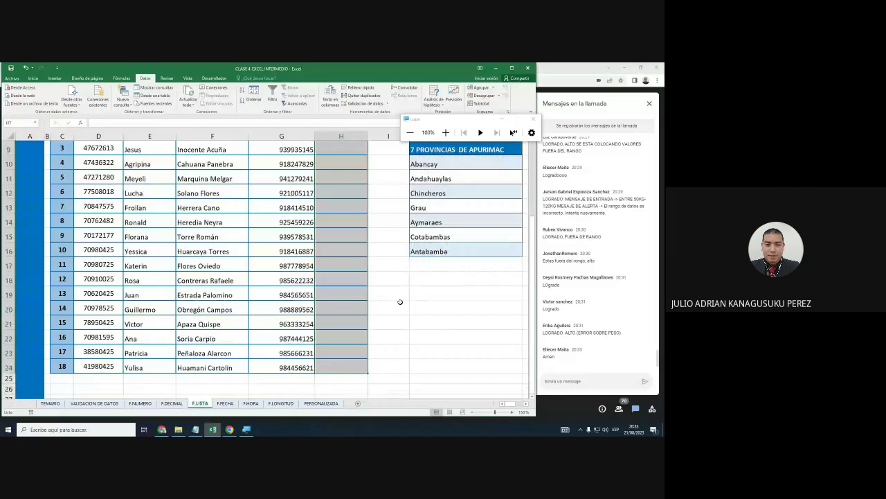
pyautogui.scroll(2, 399, 302)
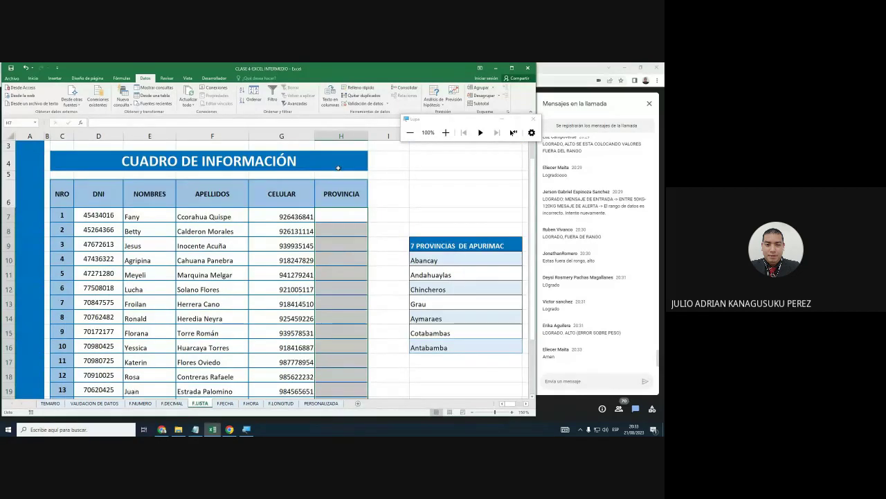
# Add a Lista validation to PROVINCIA with source =$J$10:$J$16 (Abancay through Antabamba).
pyautogui.click(358, 104)
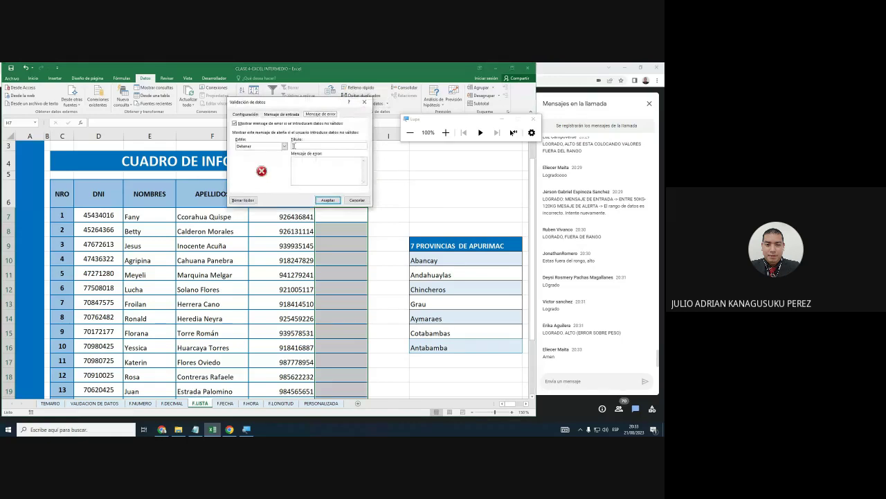
pyautogui.click(284, 146)
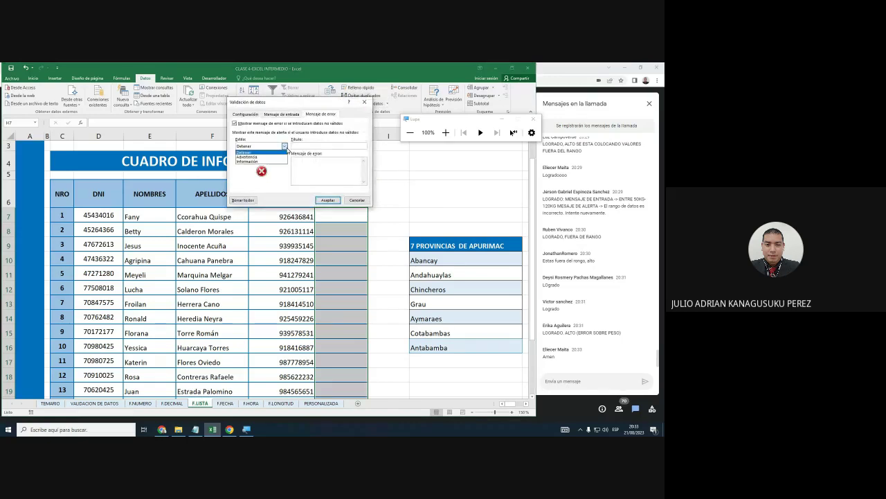
pyautogui.click(256, 117)
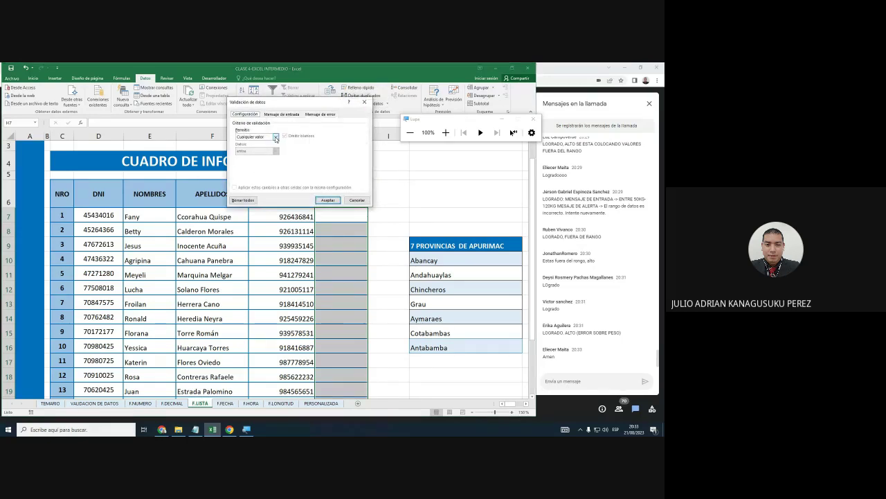
pyautogui.click(276, 137)
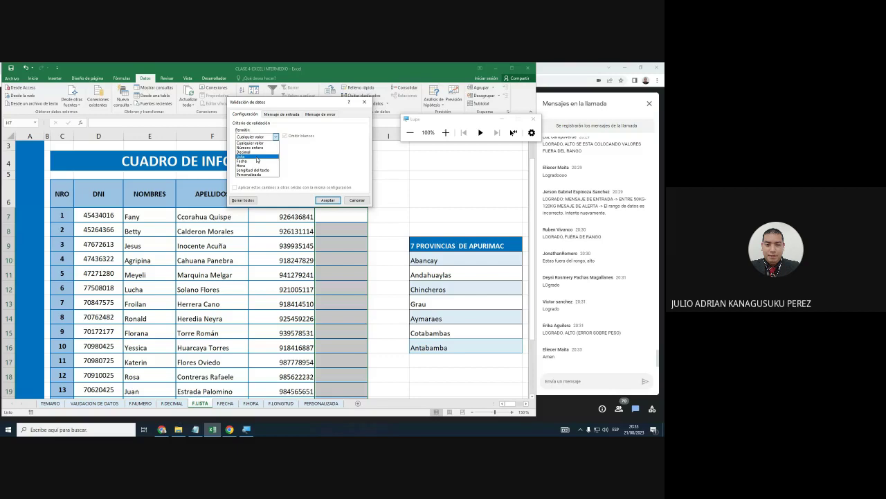
pyautogui.click(257, 157)
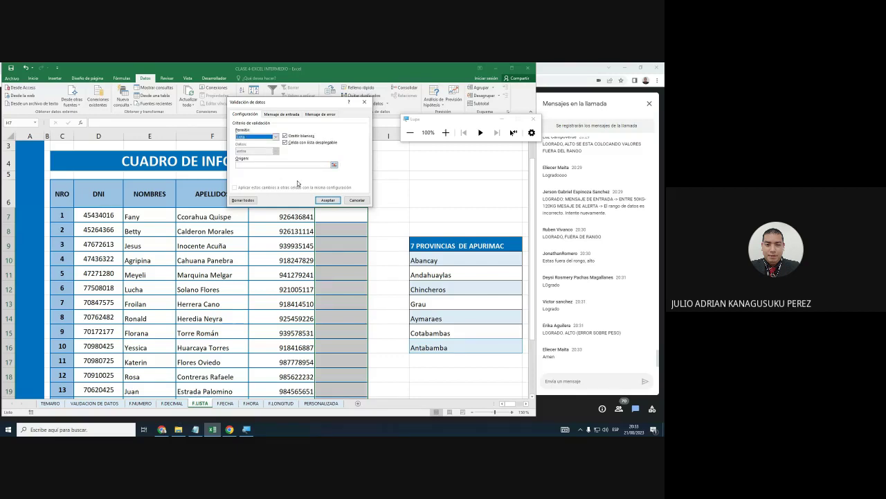
pyautogui.click(446, 133)
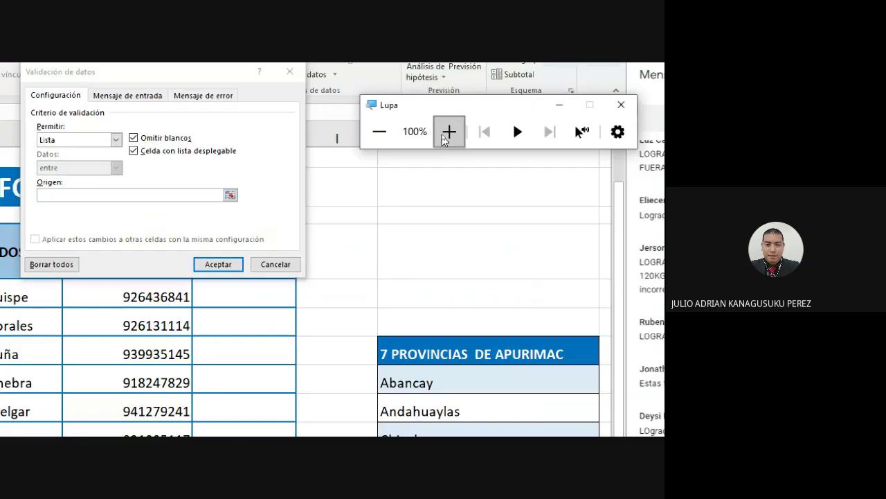
pyautogui.click(449, 131)
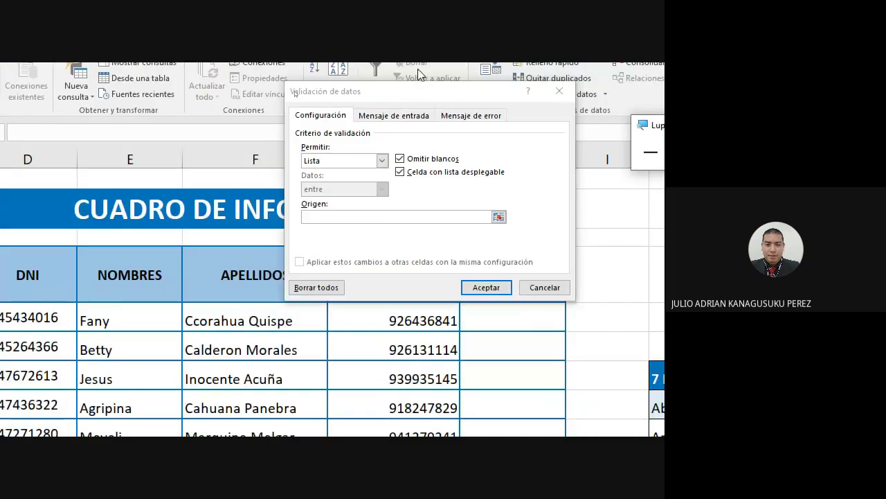
pyautogui.click(352, 216)
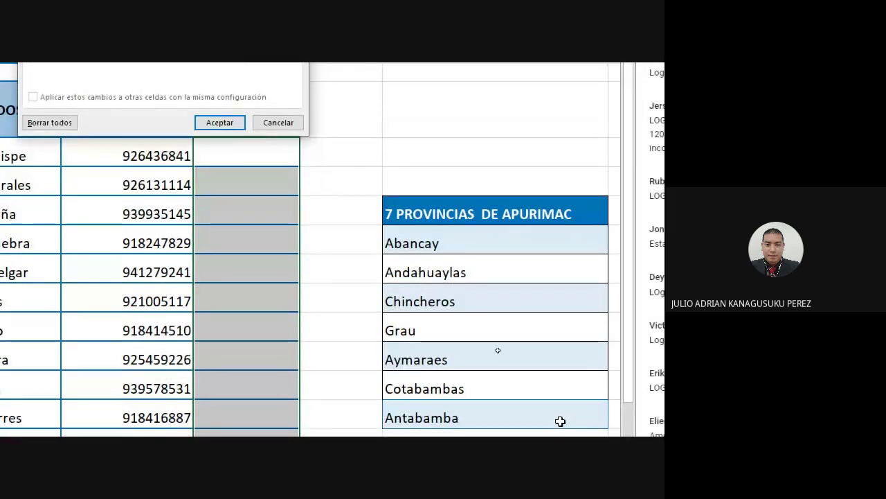
pyautogui.moveTo(432, 235); pyautogui.dragTo(433, 420)
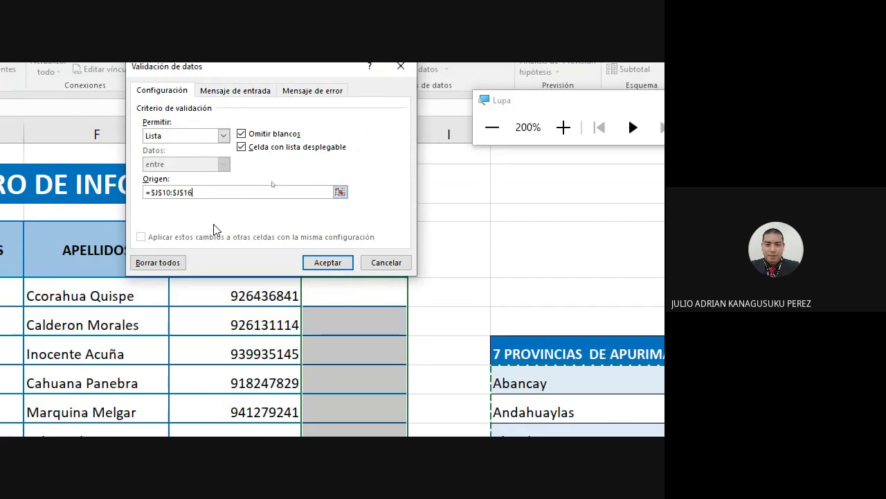
pyautogui.click(337, 265)
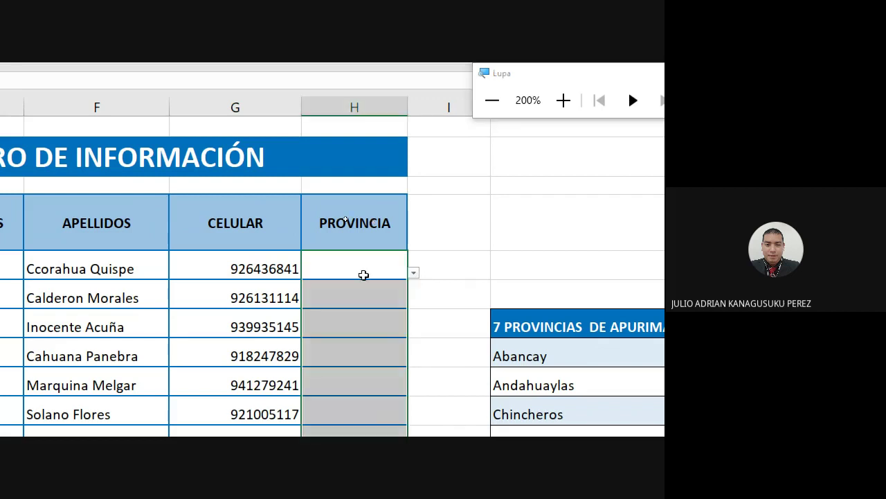
# Choose Abancay, Grau and Chincheros from the dropdowns in H7, H8 and H9.
pyautogui.click(362, 273)
pyautogui.click(413, 274)
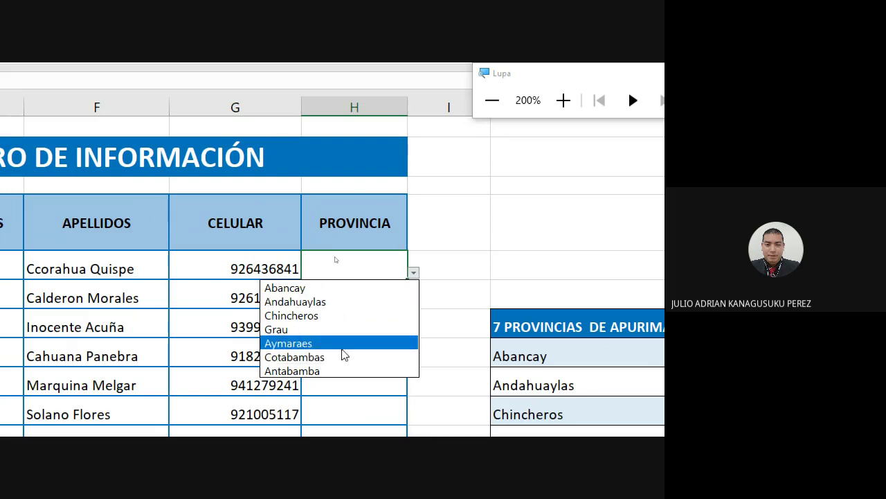
pyautogui.click(323, 287)
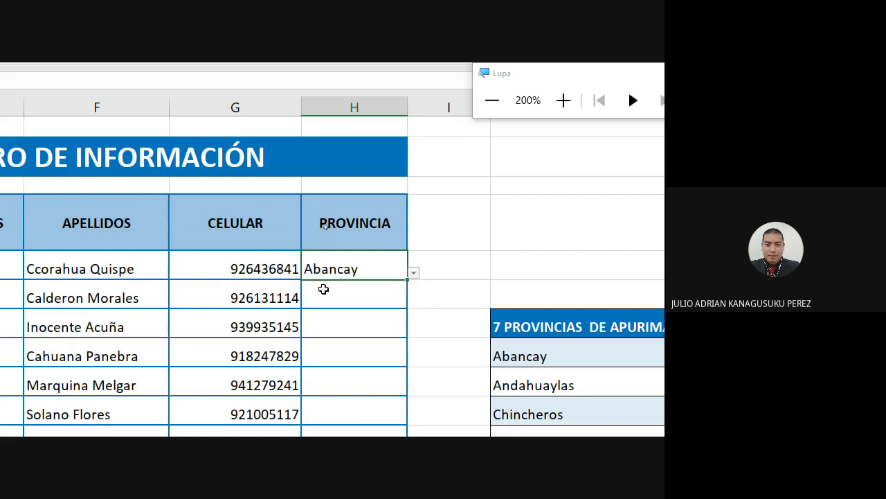
pyautogui.click(383, 296)
pyautogui.click(413, 302)
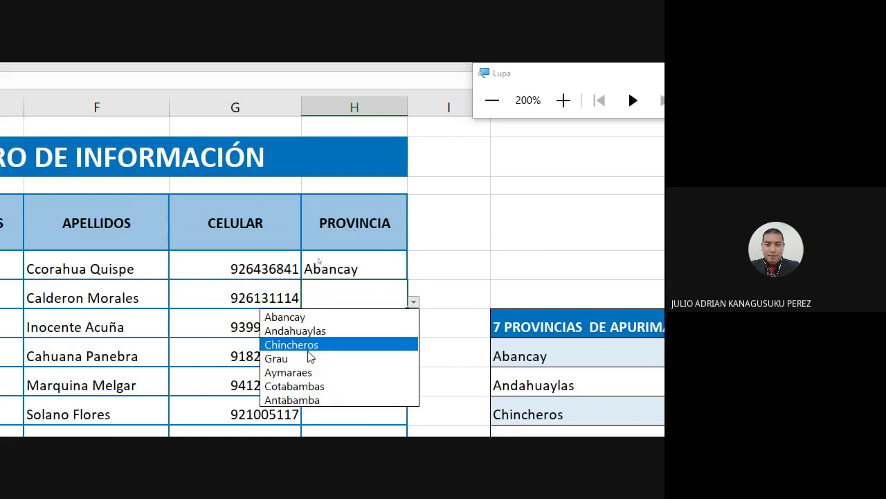
pyautogui.click(309, 358)
pyautogui.click(350, 327)
pyautogui.click(414, 331)
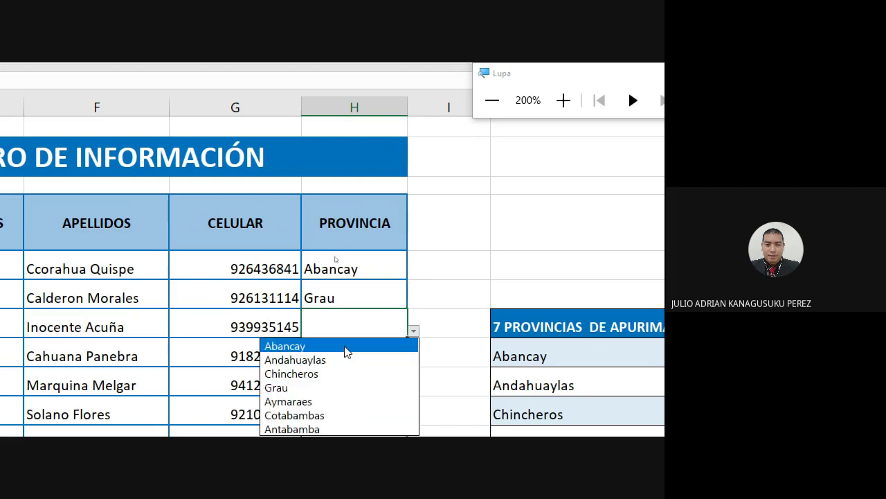
pyautogui.click(349, 373)
pyautogui.click(352, 358)
pyautogui.scroll(-1, 352, 357)
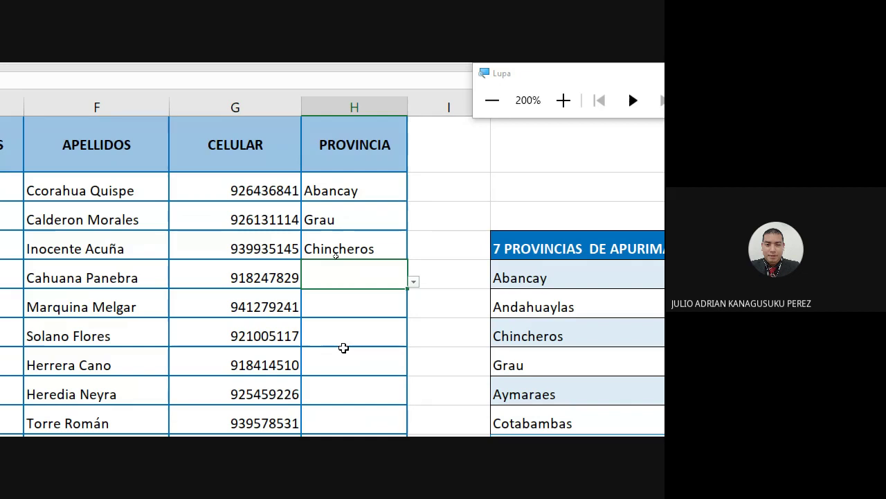
pyautogui.write('CALL')
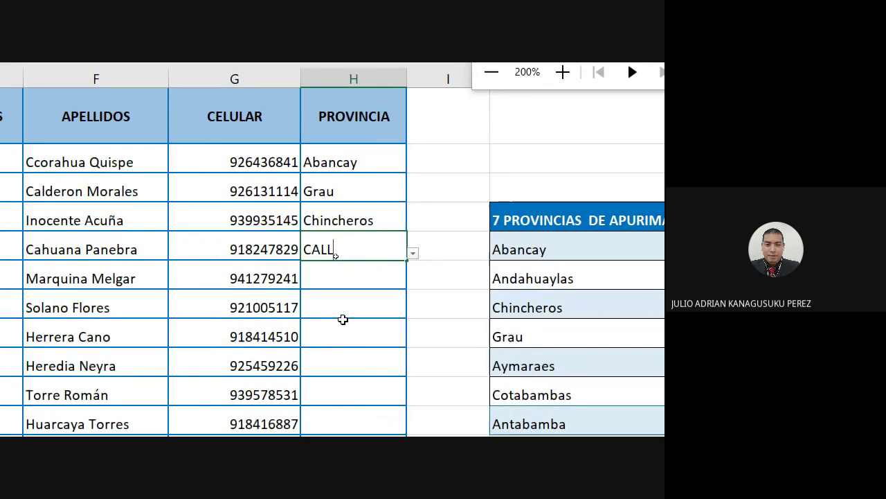
pyautogui.write('AO')
pyautogui.press('Return')
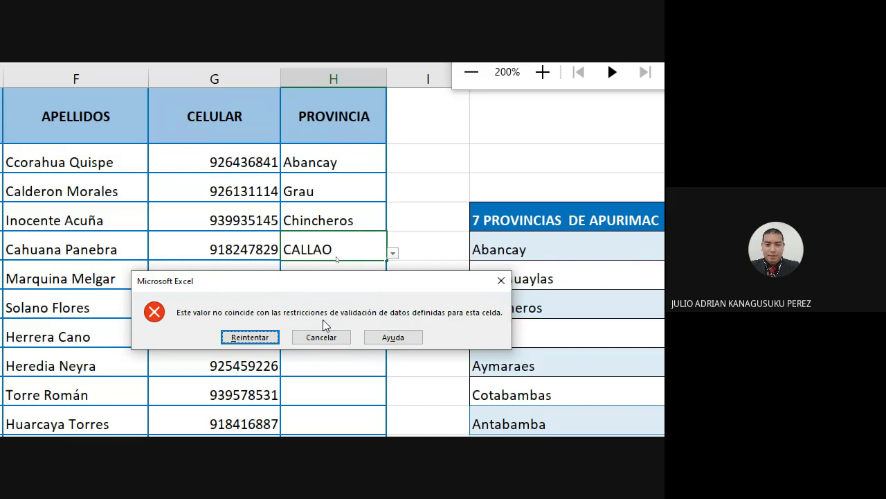
pyautogui.click(323, 337)
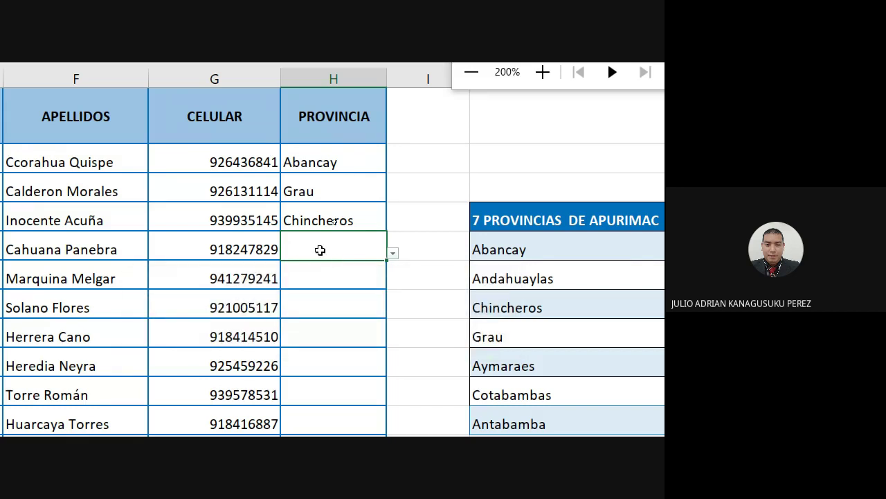
pyautogui.write('lIMA')
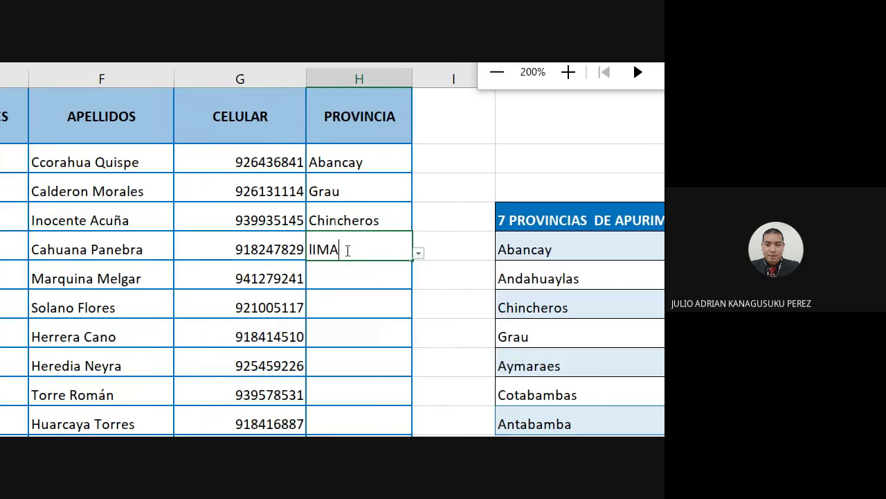
pyautogui.press('BackSpace')
pyautogui.press('BackSpace')
pyautogui.press('BackSpace')
pyautogui.write('L')
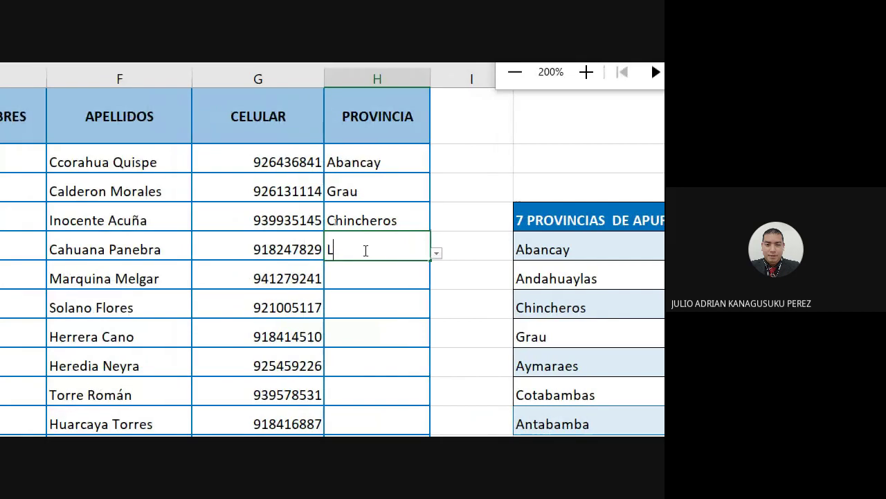
pyautogui.write('ima')
pyautogui.press('Return')
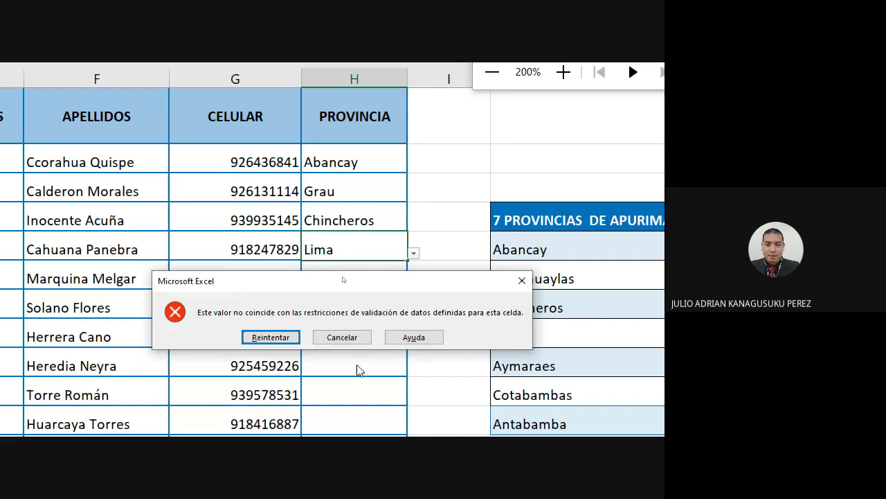
pyautogui.click(356, 338)
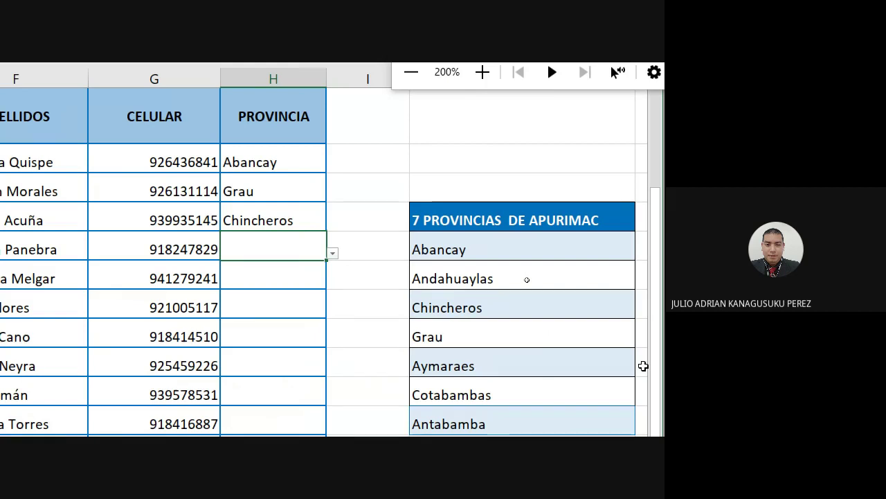
pyautogui.click(478, 243)
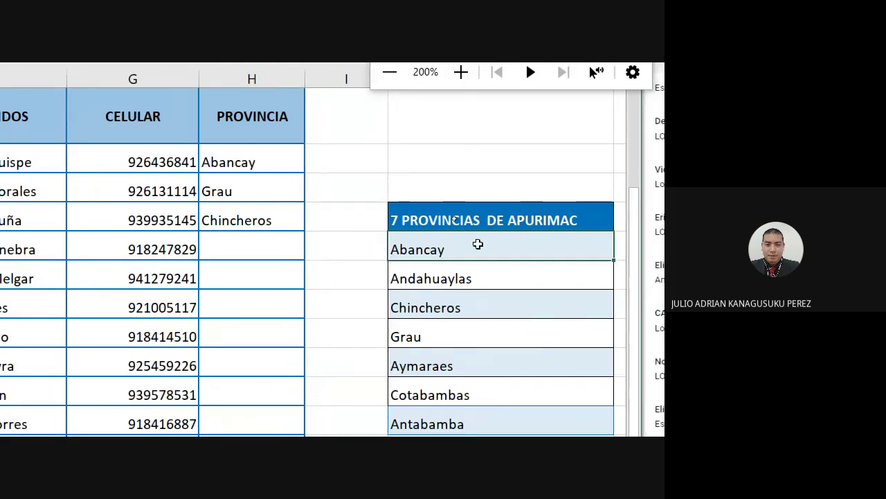
pyautogui.moveTo(478, 243); pyautogui.dragTo(471, 307)
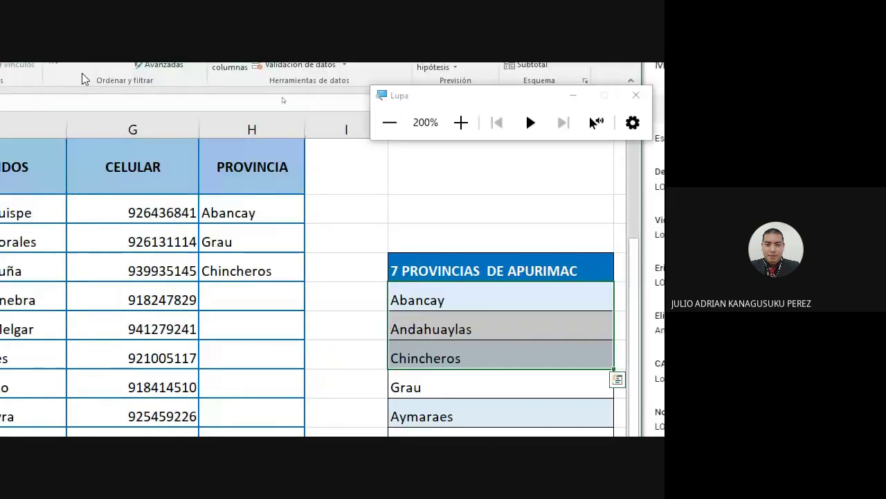
pyautogui.press('super+minus')
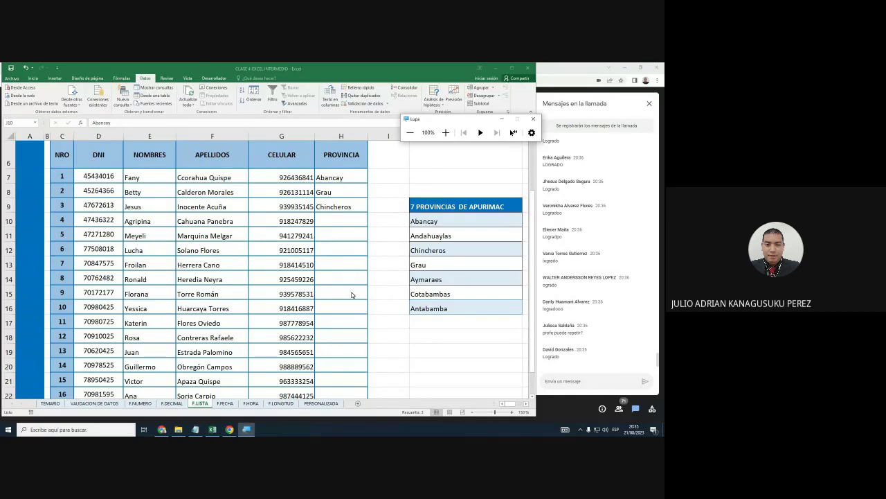
pyautogui.hotkey('alt', 'Tab')
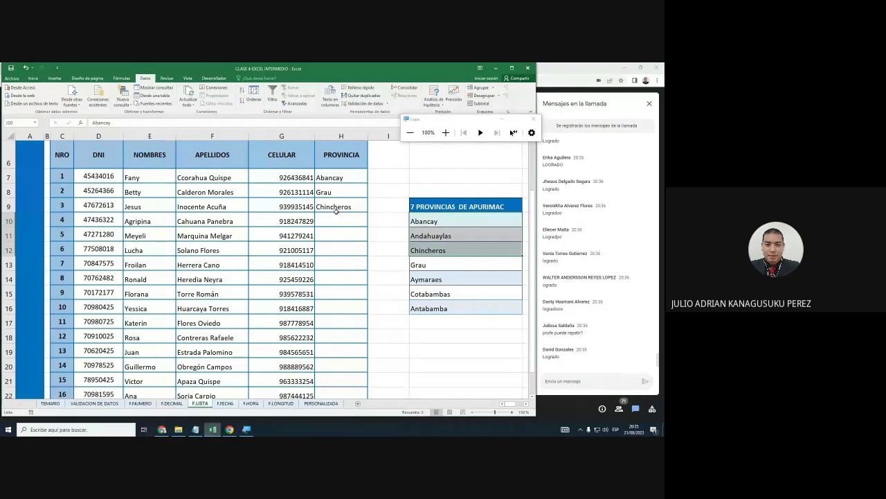
pyautogui.moveTo(336, 178); pyautogui.dragTo(334, 203)
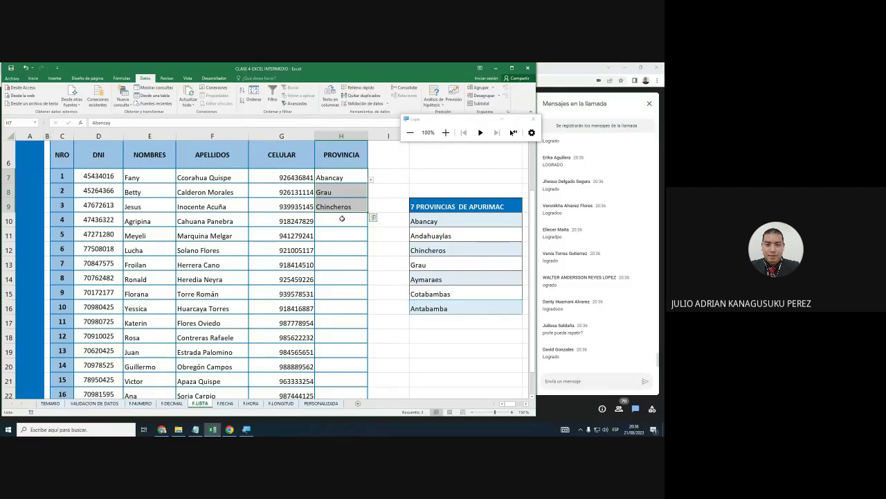
pyautogui.click(338, 222)
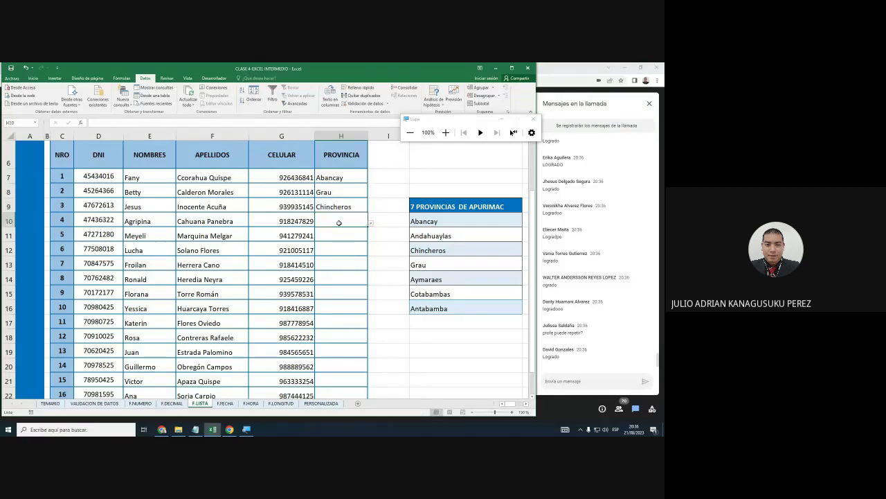
pyautogui.moveTo(339, 181)
pyautogui.mouseDown()
pyautogui.moveTo(327, 414)
pyautogui.moveTo(335, 388)
pyautogui.mouseUp()
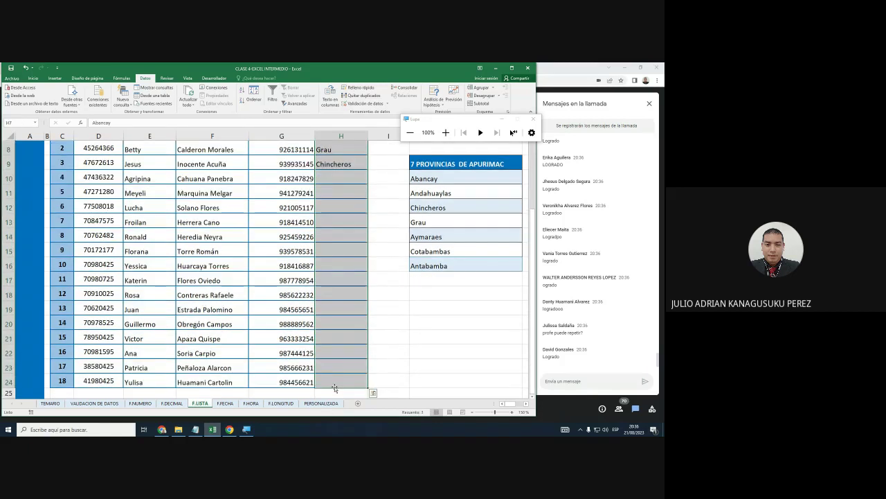
# Remove the province list rule from PROVINCIA using Borrar todos in Validación de datos.
pyautogui.click(365, 103)
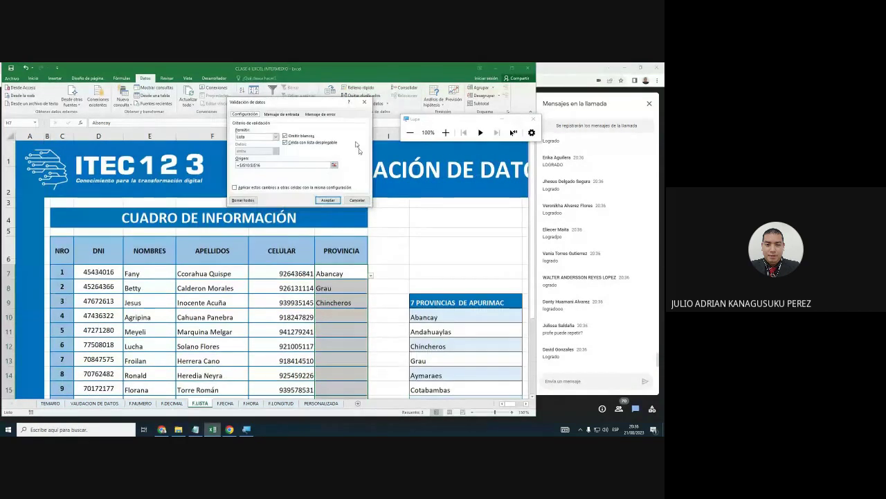
pyautogui.press('super+plus')
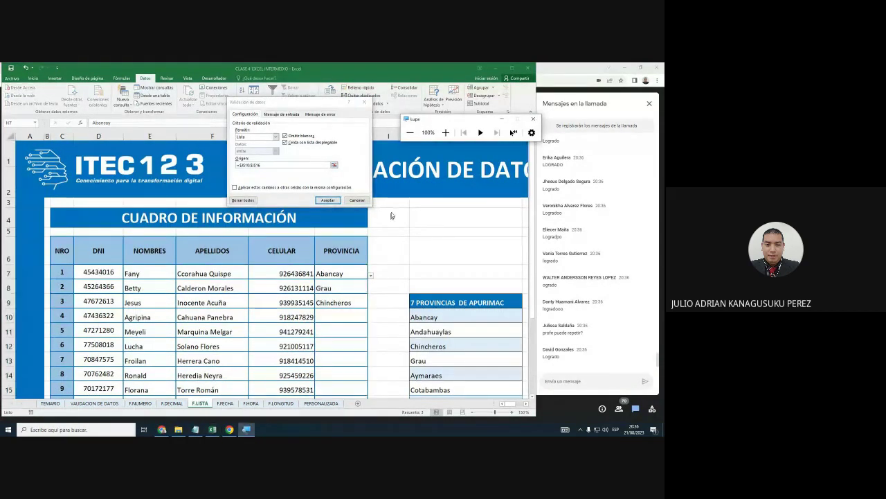
pyautogui.click(445, 133)
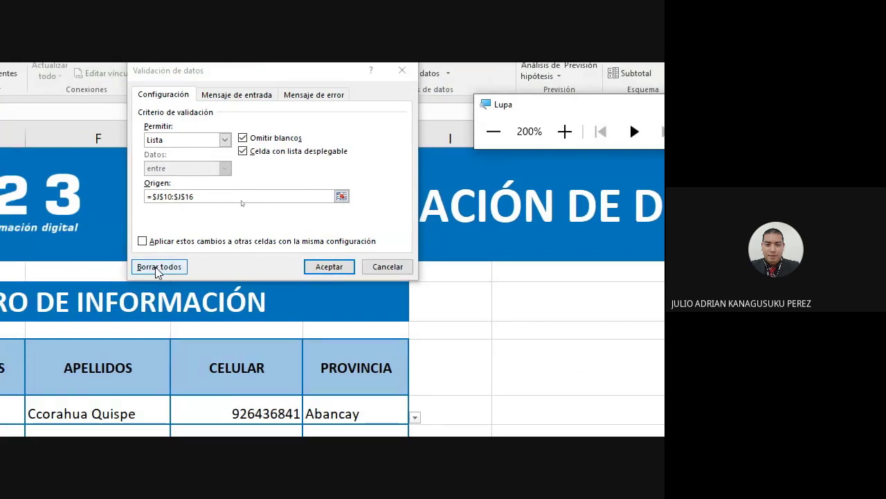
pyautogui.click(157, 268)
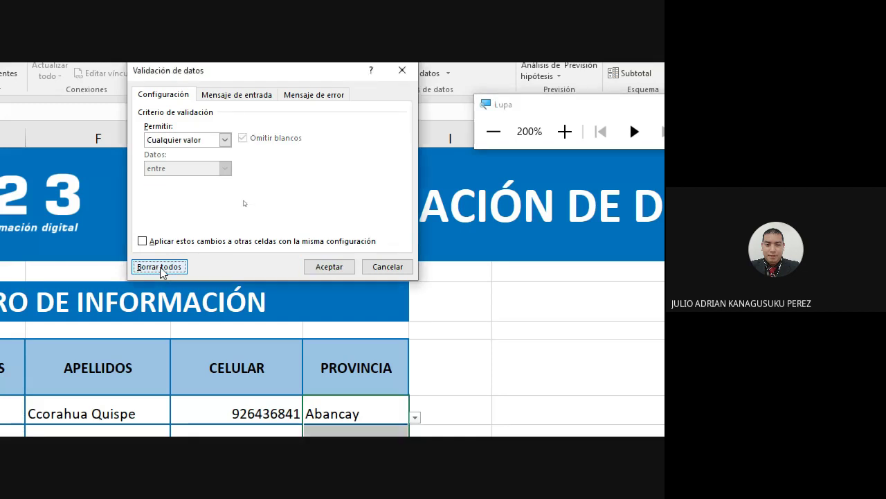
pyautogui.click(323, 266)
pyautogui.scroll(-2, 457, 398)
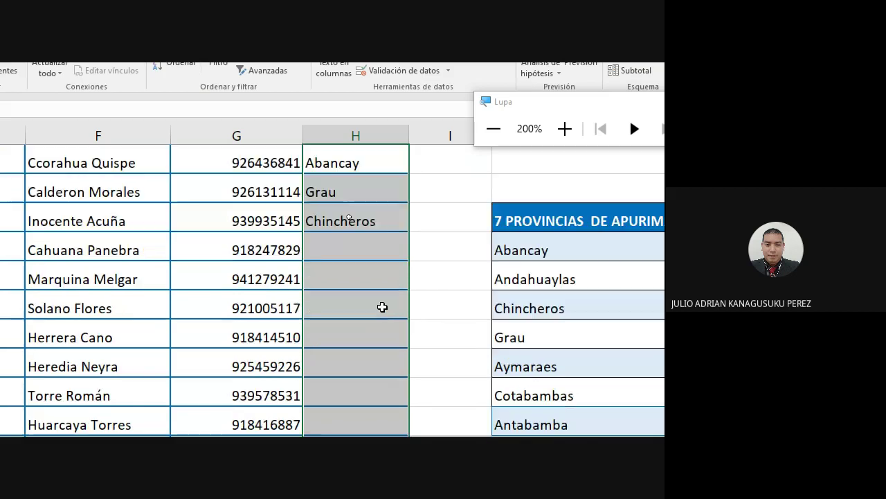
# Type CALLAO, LIMA and AREQUIPA into H10:H12, now accepted without validation.
pyautogui.click(358, 252)
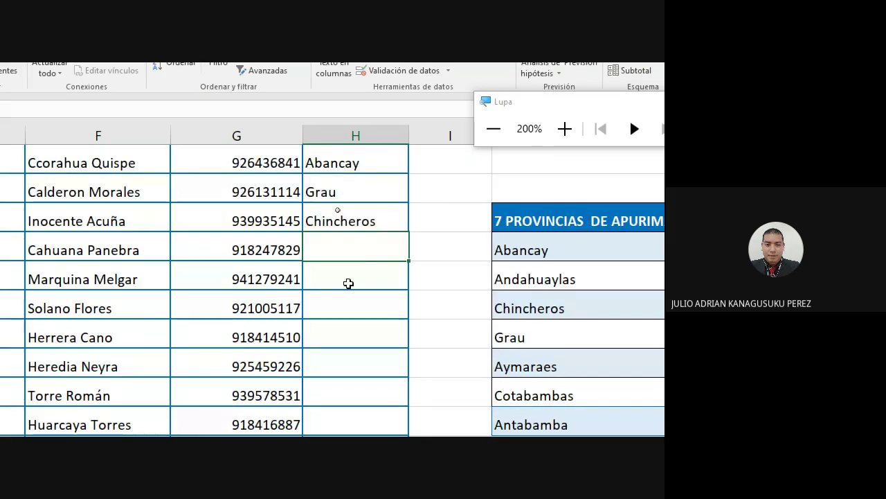
pyautogui.write('C')
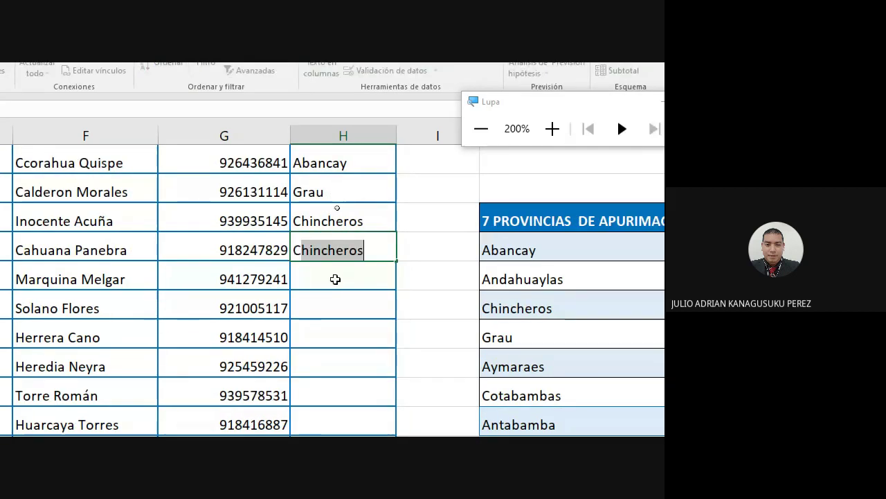
pyautogui.write('ALLAO')
pyautogui.press('Return')
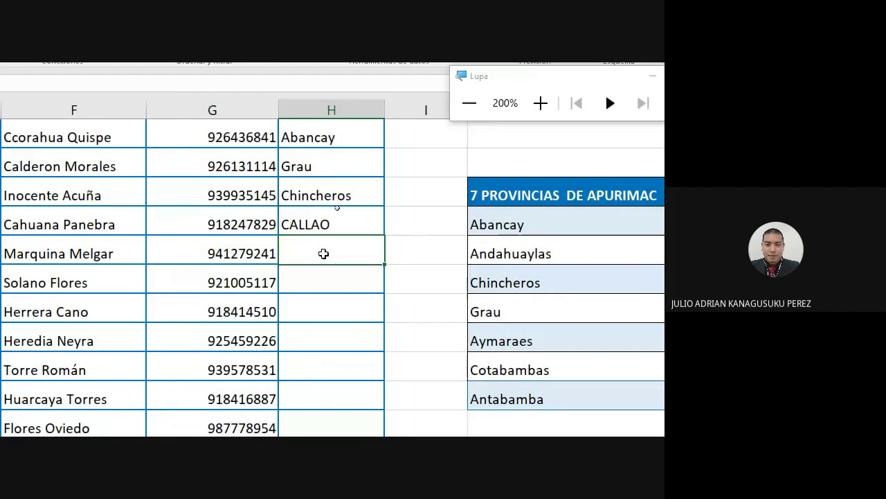
pyautogui.write('LIMA')
pyautogui.press('Return')
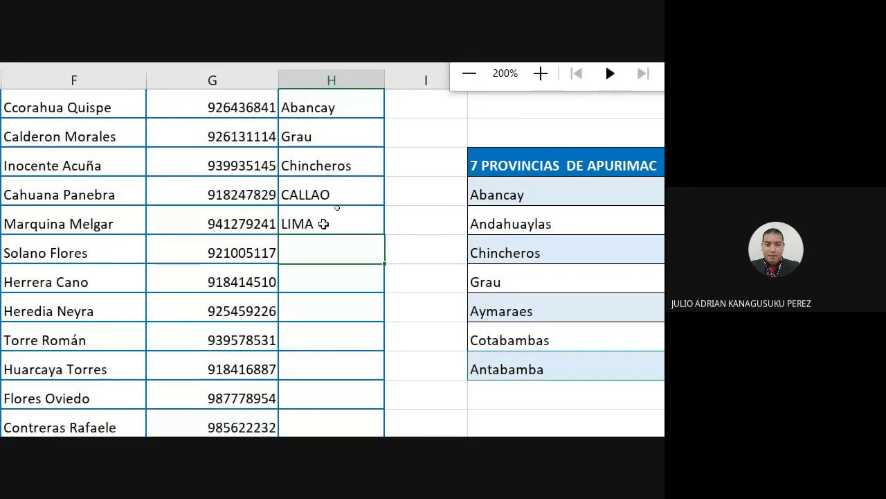
pyautogui.write('AREQUIPA')
pyautogui.press('Return')
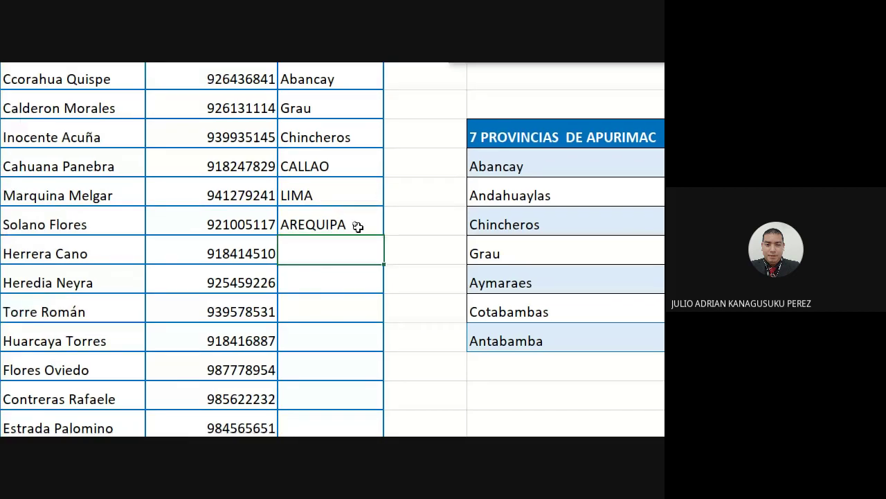
# Delete all PROVINCIA entries and select H7 down to the last row.
pyautogui.scroll(1, 358, 224)
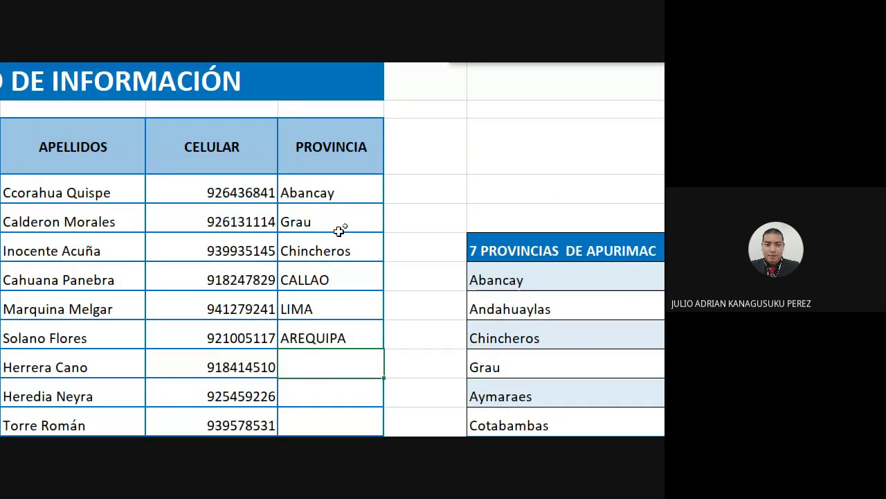
pyautogui.press('Up')
pyautogui.press('Up')
pyautogui.press('Up')
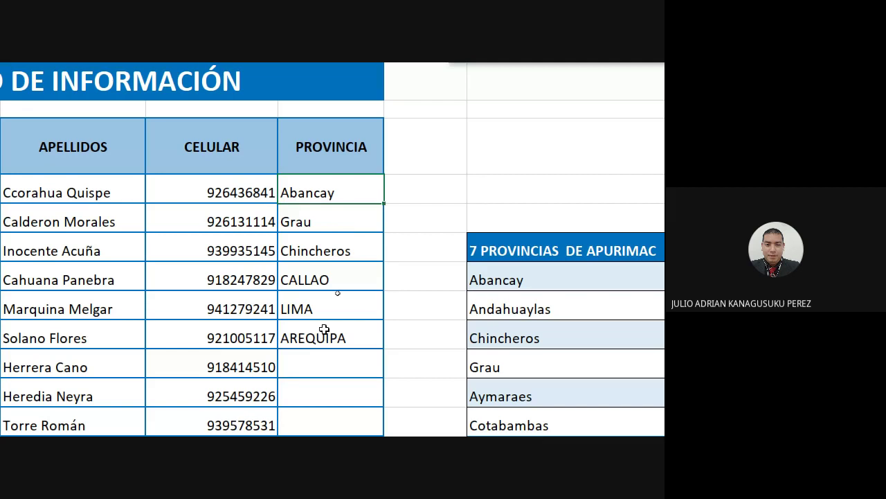
pyautogui.hotkey('shift', 'Down')
pyautogui.hotkey('shift', 'Down')
pyautogui.hotkey('shift', 'Down')
pyautogui.press('Delete')
pyautogui.moveTo(350, 172); pyautogui.dragTo(340, 212)
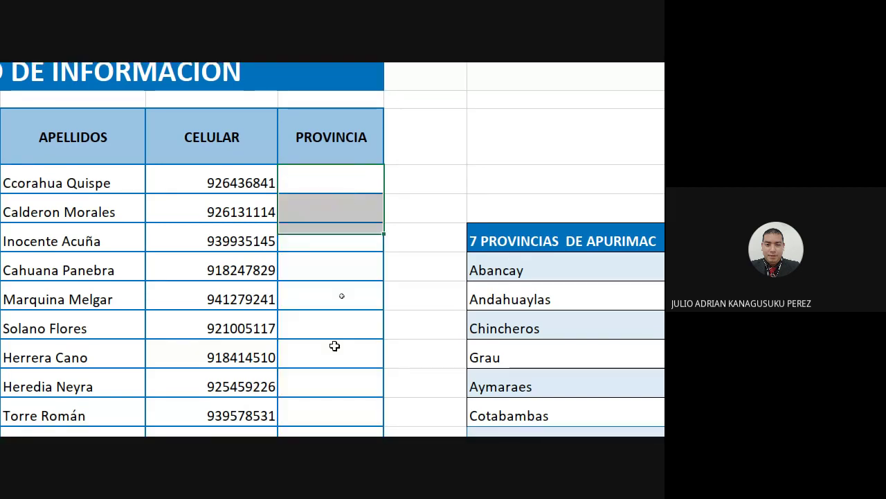
pyautogui.moveTo(334, 346)
pyautogui.mouseDown()
pyautogui.moveTo(334, 427)
pyautogui.moveTo(351, 207)
pyautogui.mouseUp()
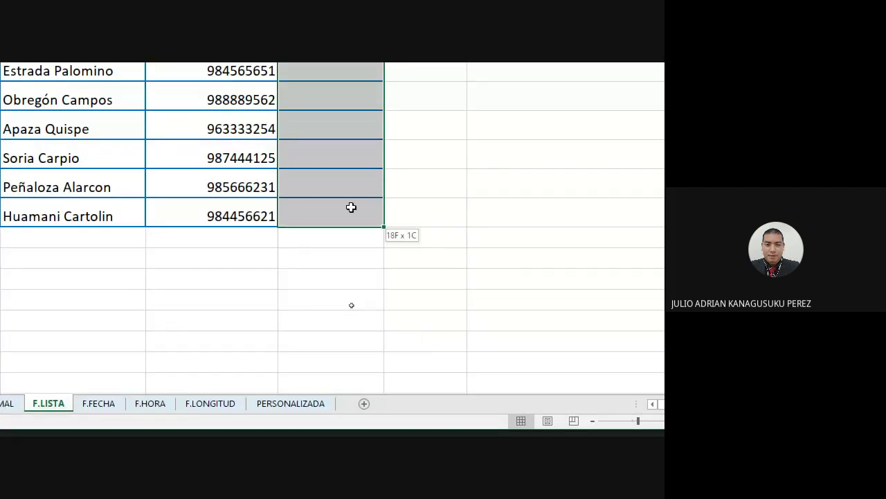
pyautogui.scroll(1, 361, 87)
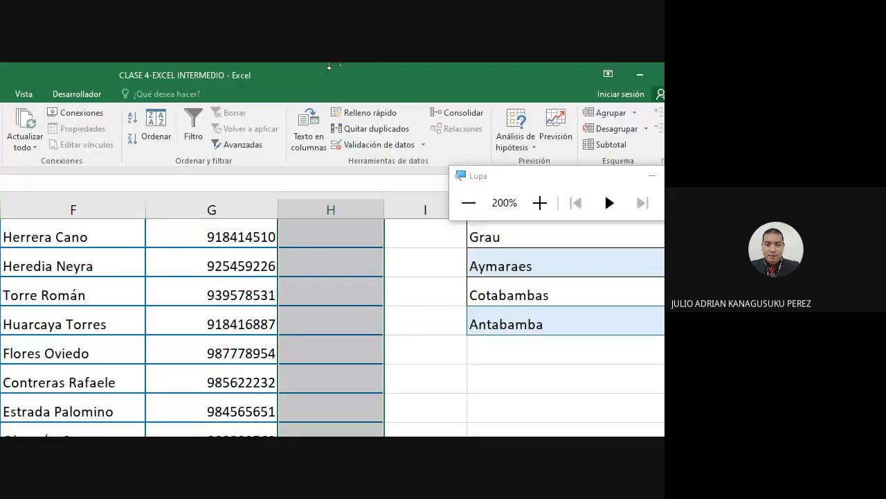
# Give the PROVINCIA cells a dropdown list validation sourced from $J$10:$J$16, the seven Apurímac provinces.
pyautogui.click(368, 147)
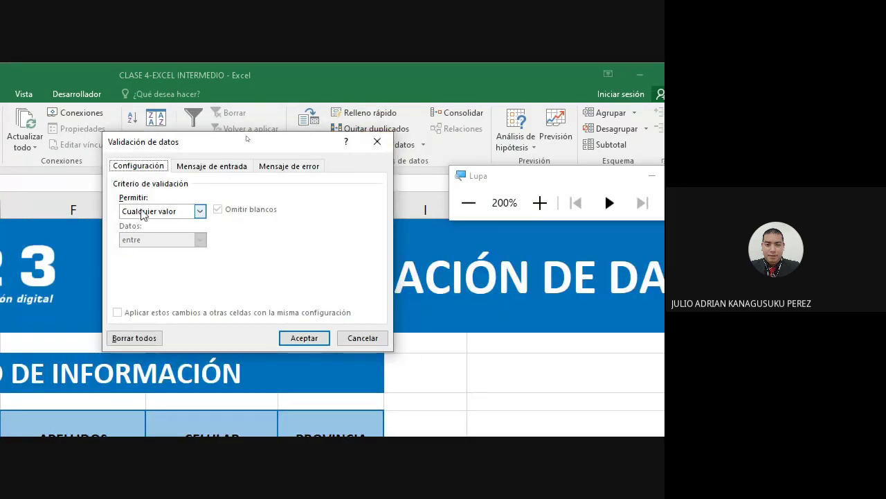
pyautogui.click(200, 212)
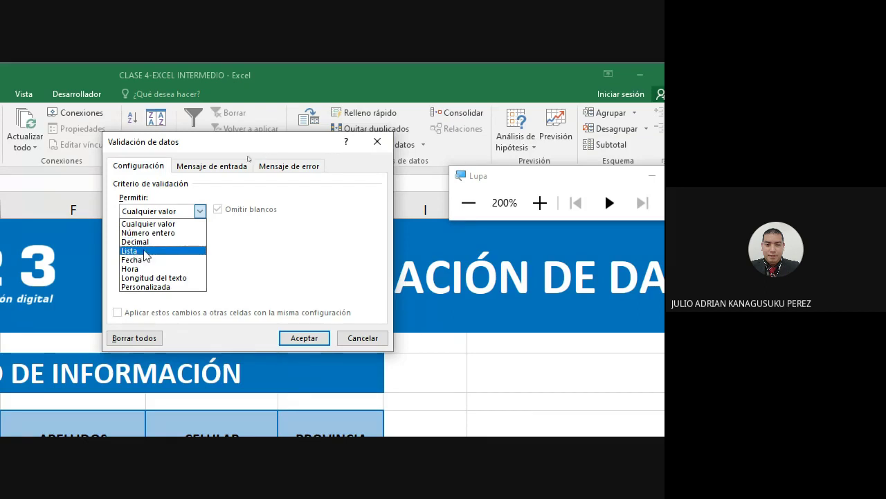
pyautogui.click(145, 252)
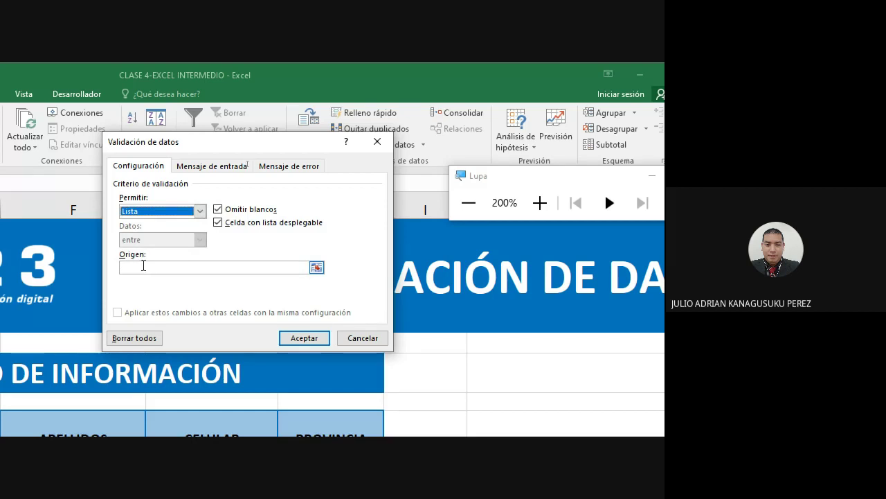
pyautogui.click(179, 271)
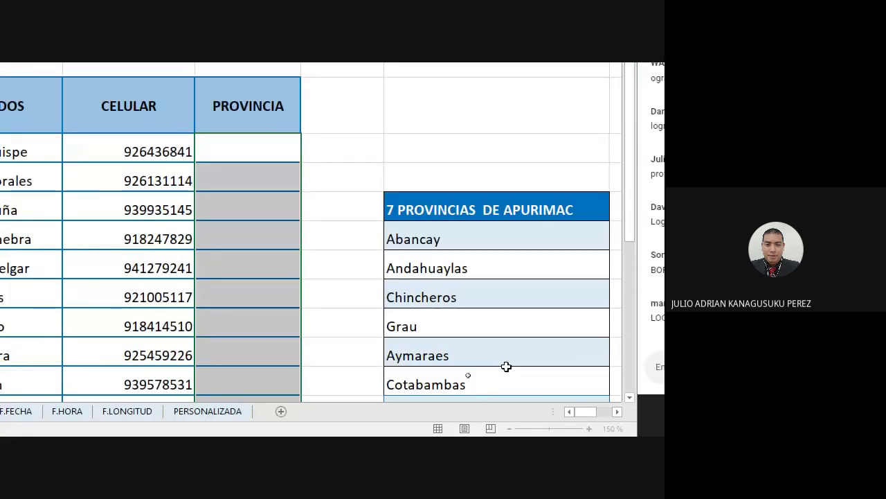
pyautogui.moveTo(415, 236); pyautogui.dragTo(475, 357)
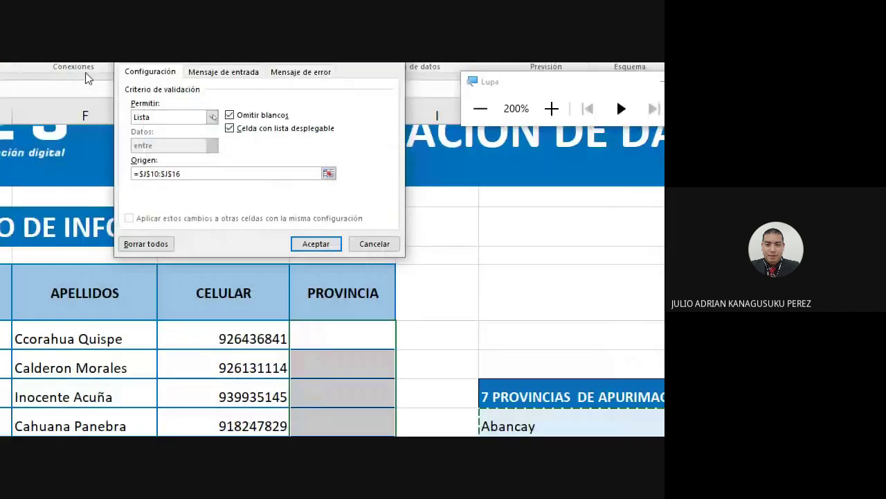
pyautogui.click(316, 261)
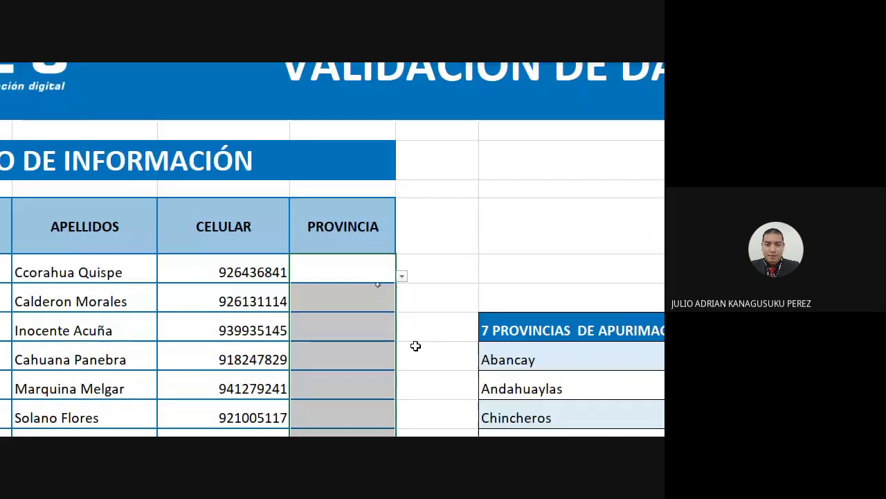
# Pick Andahuaylas for H7 and Chincheros for H8 from the province dropdowns.
pyautogui.click(375, 274)
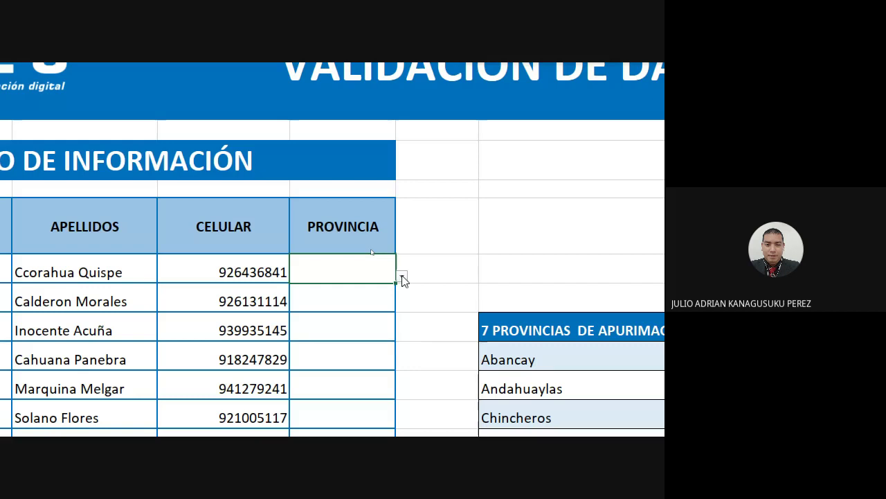
pyautogui.click(402, 276)
pyautogui.click(340, 305)
pyautogui.click(350, 303)
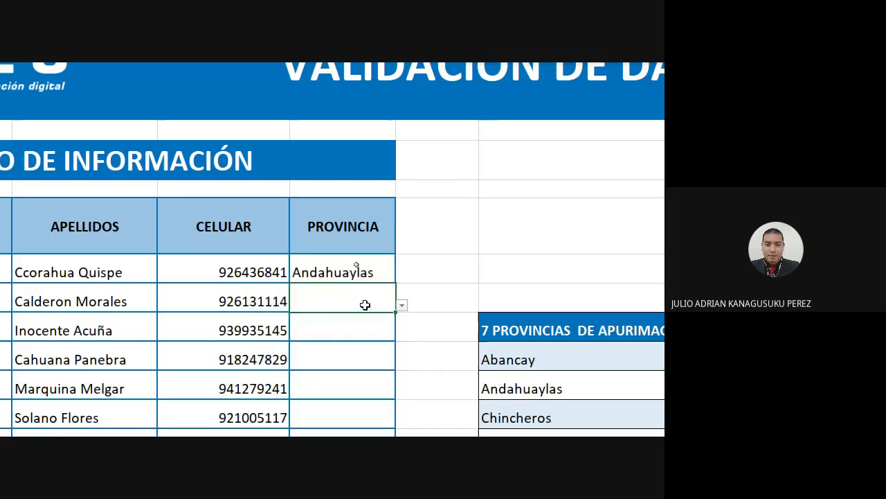
pyautogui.click(403, 307)
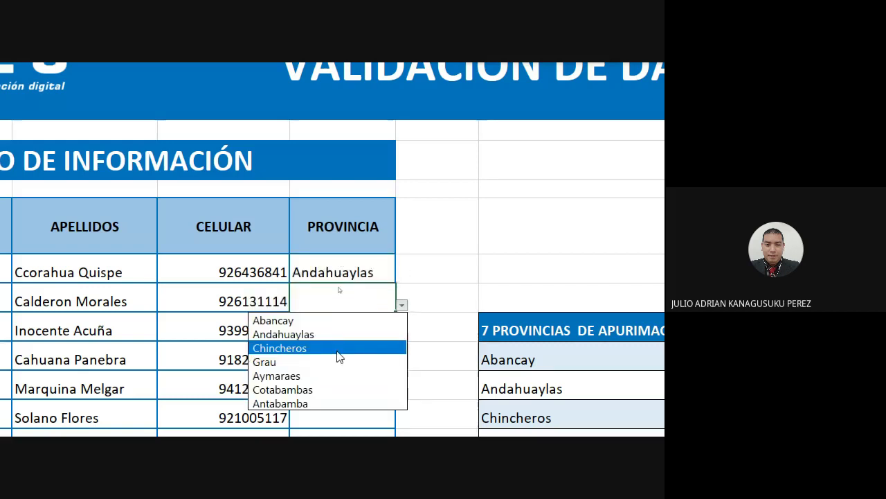
pyautogui.click(342, 349)
# Pick Cotabambas for H9 and Andahuaylas for H10 from the dropdowns.
pyautogui.click(362, 334)
pyautogui.scroll(-1, 362, 335)
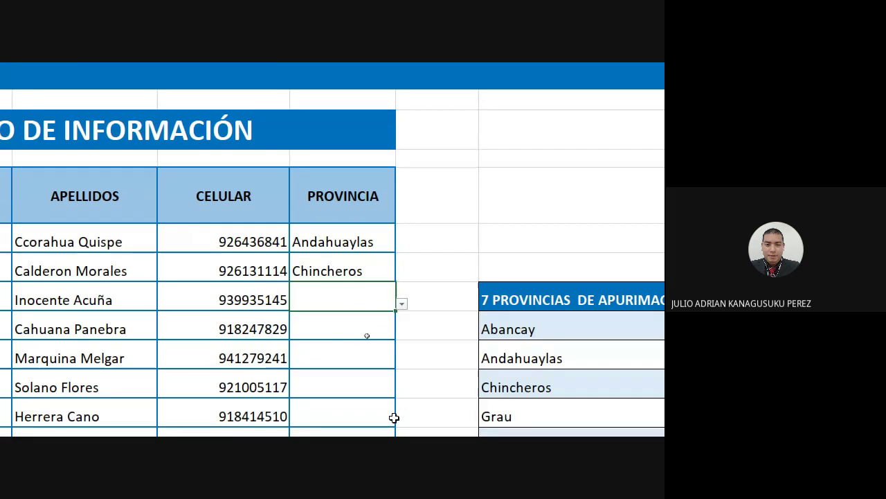
pyautogui.click(403, 303)
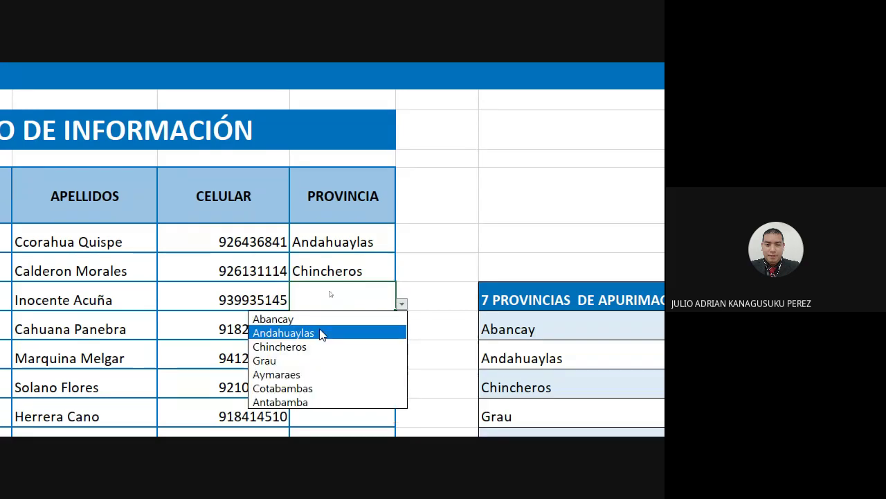
pyautogui.click(283, 388)
pyautogui.click(374, 325)
pyautogui.click(402, 332)
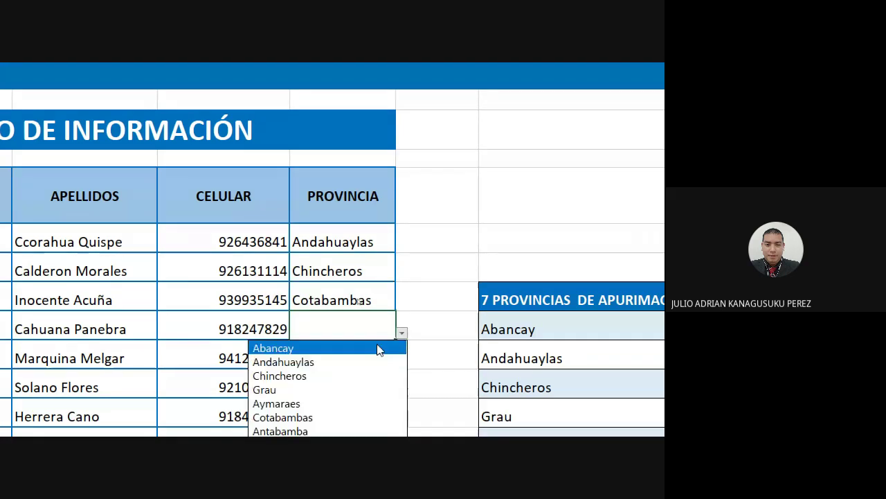
pyautogui.click(358, 361)
# Test the invalid entry 'lima' in H11 and cancel the rejection.
pyautogui.click(354, 355)
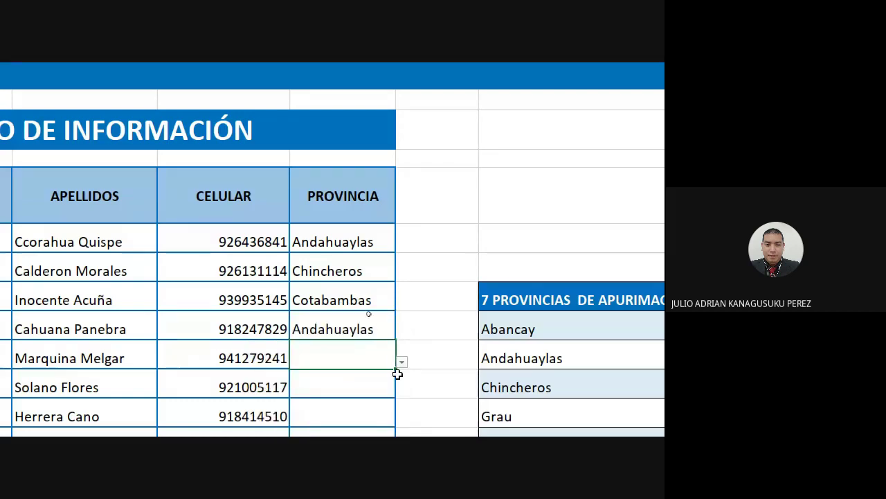
pyautogui.write('lima')
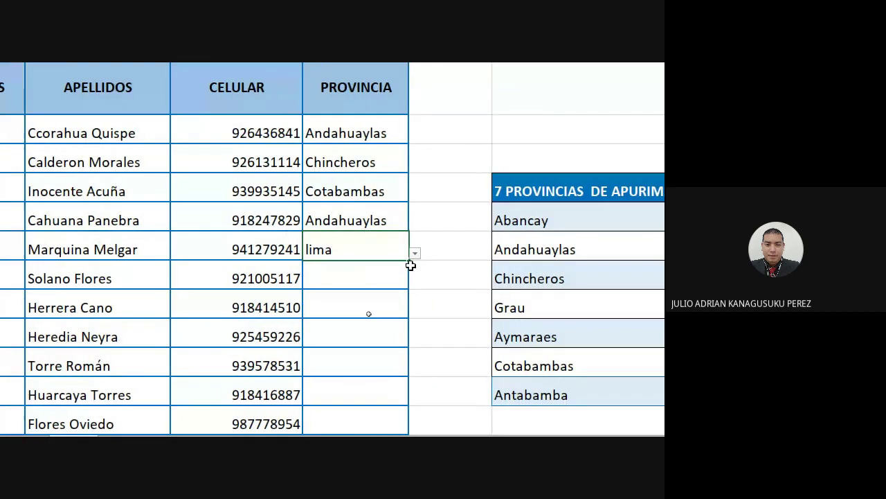
pyautogui.press('Return')
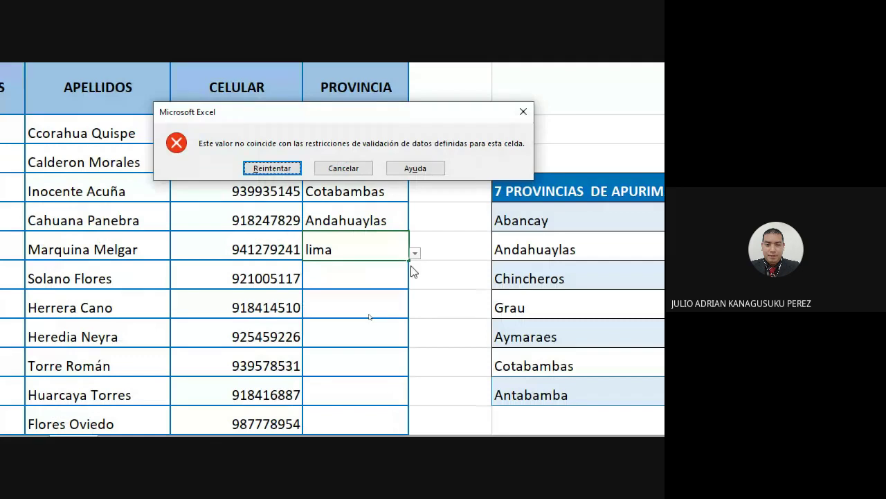
pyautogui.click(344, 167)
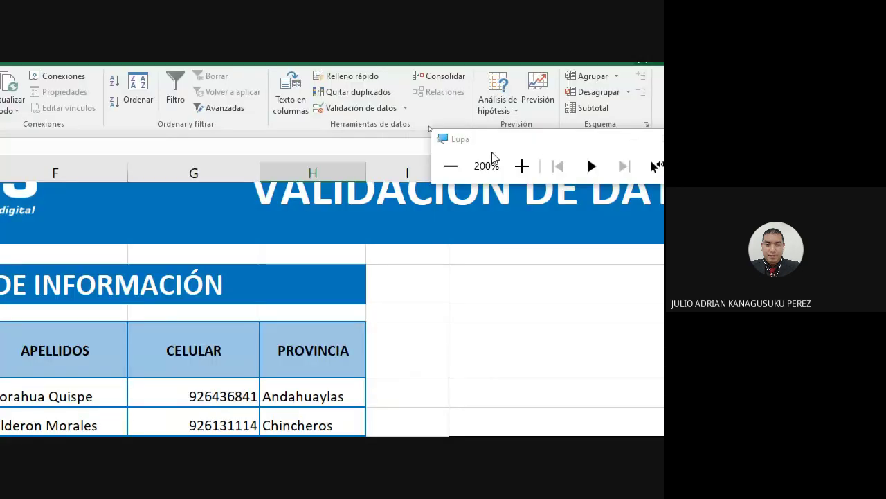
# Zoom the Magnifier back out to 100%.
pyautogui.press('super+minus')
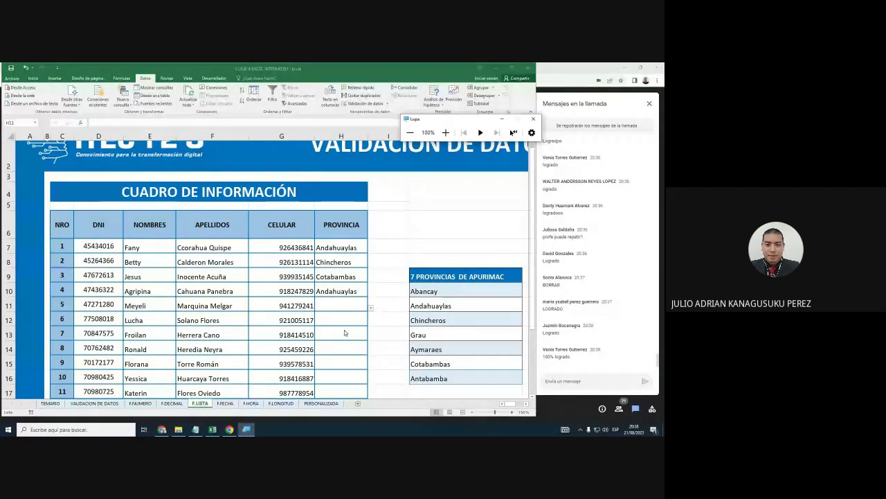
pyautogui.click(226, 403)
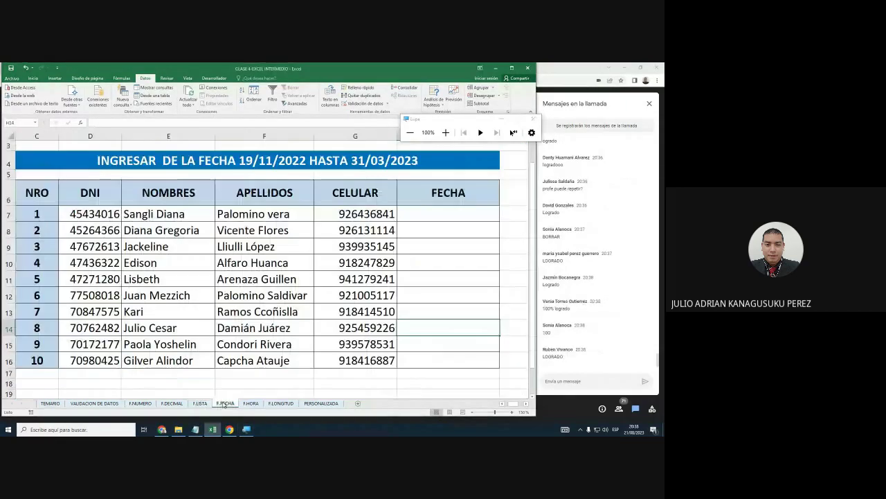
pyautogui.scroll(1, 409, 328)
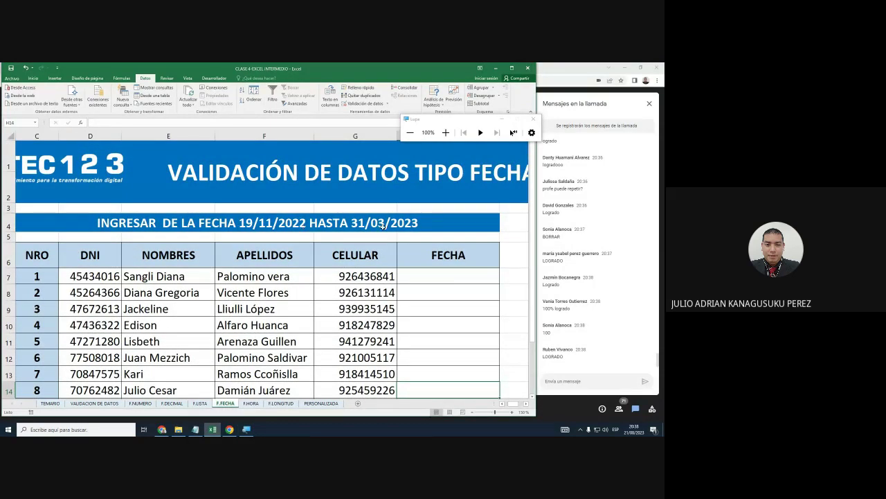
pyautogui.scroll(-1, 439, 317)
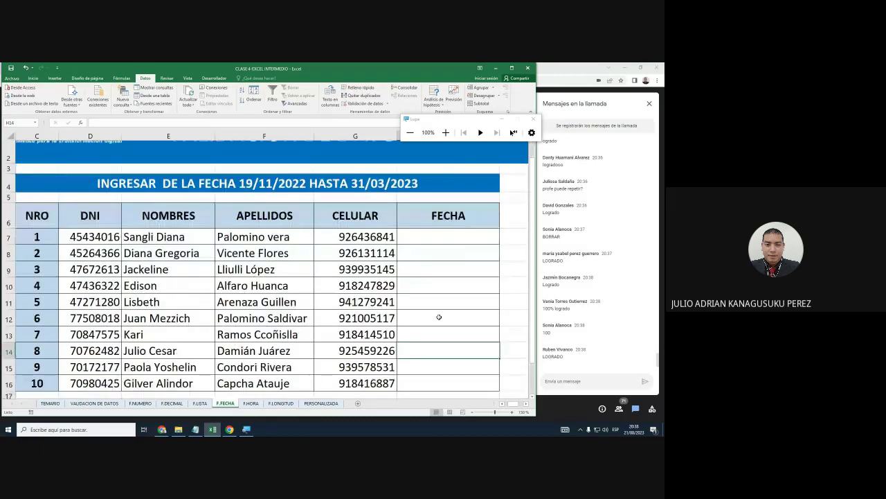
pyautogui.moveTo(439, 236); pyautogui.dragTo(438, 396)
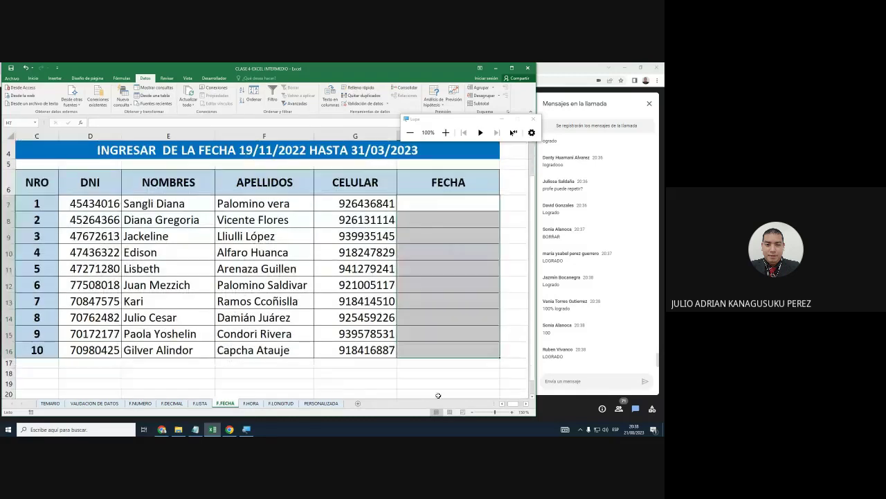
pyautogui.click(439, 378)
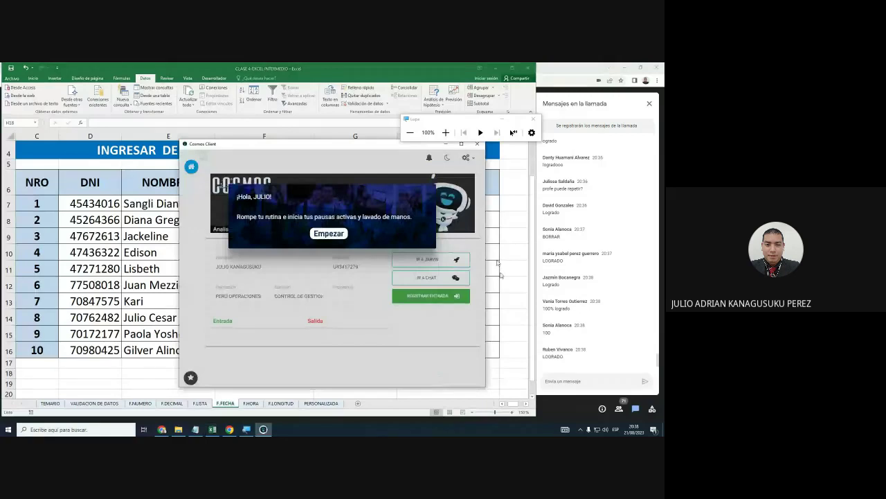
# Close the Cosmos Client reminder and select the first FECHA cell, H7.
pyautogui.click(476, 144)
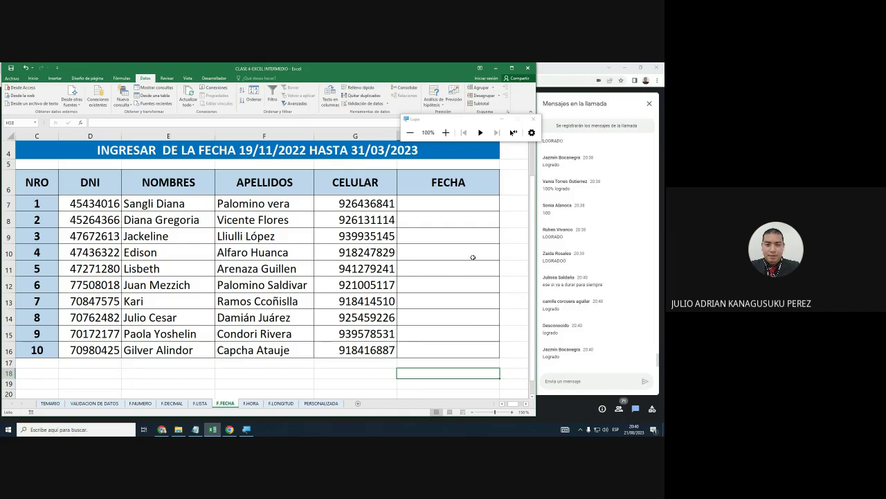
pyautogui.click(452, 209)
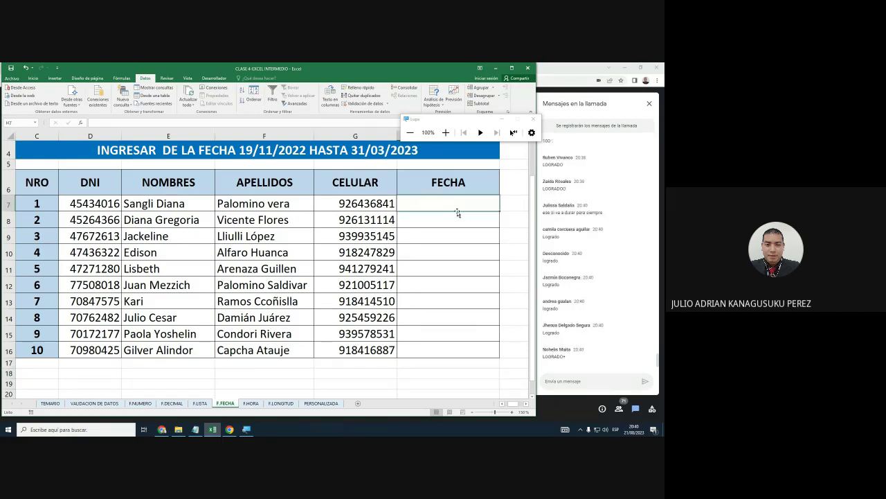
# Restrict H7:H16 to dates between 19/11/2022 and 31/03/2023.
pyautogui.moveTo(457, 212); pyautogui.dragTo(451, 345)
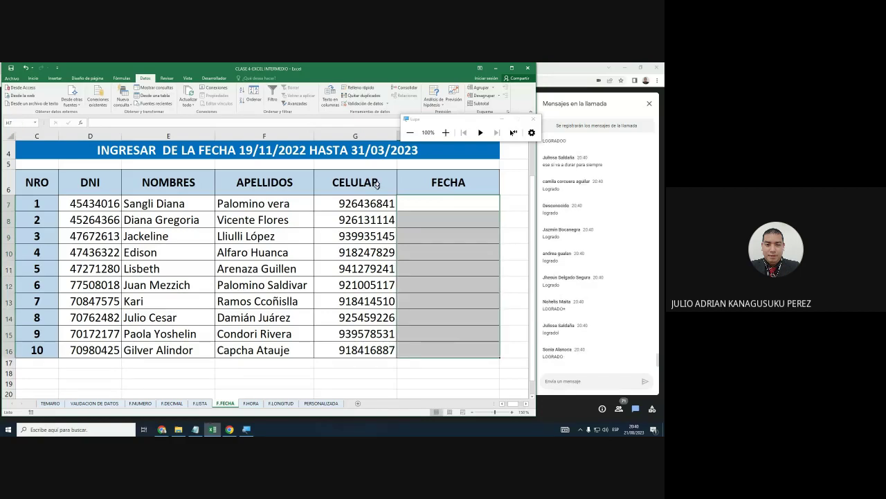
pyautogui.click(360, 104)
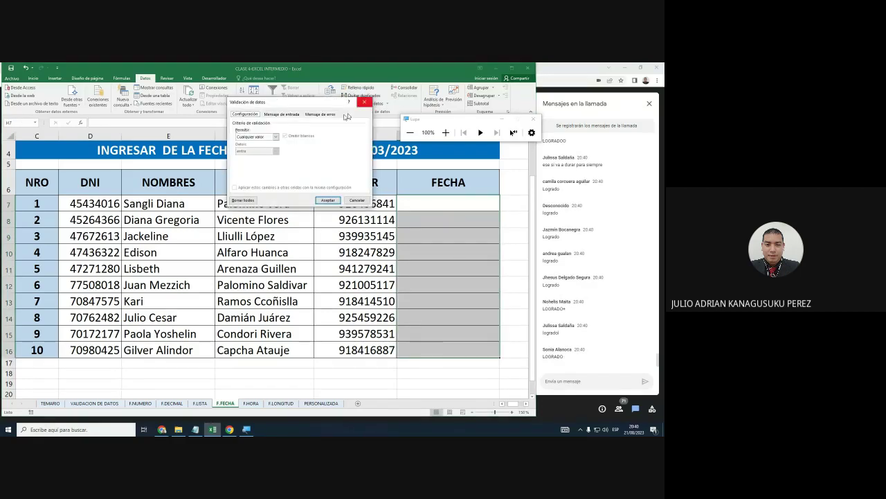
pyautogui.click(276, 136)
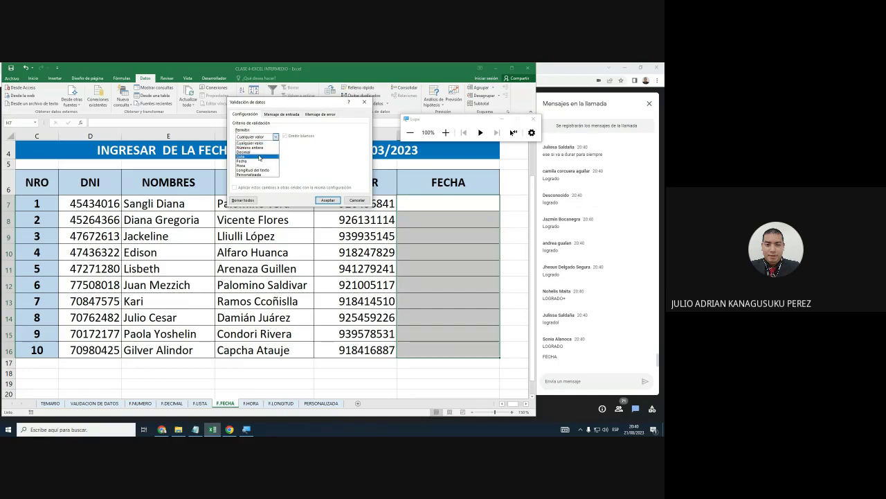
pyautogui.click(251, 162)
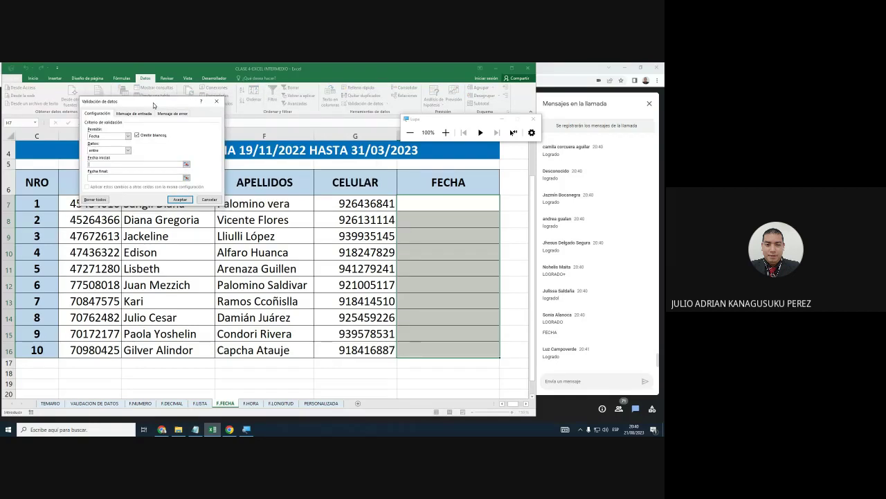
pyautogui.moveTo(302, 106); pyautogui.dragTo(309, 102)
pyautogui.write('16/11')
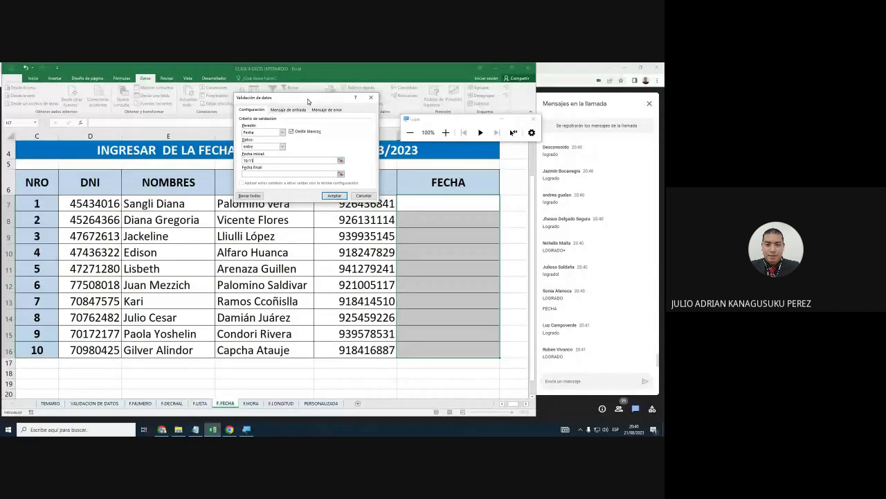
pyautogui.write('/2023')
pyautogui.click(281, 174)
pyautogui.moveTo(297, 102); pyautogui.dragTo(291, 97)
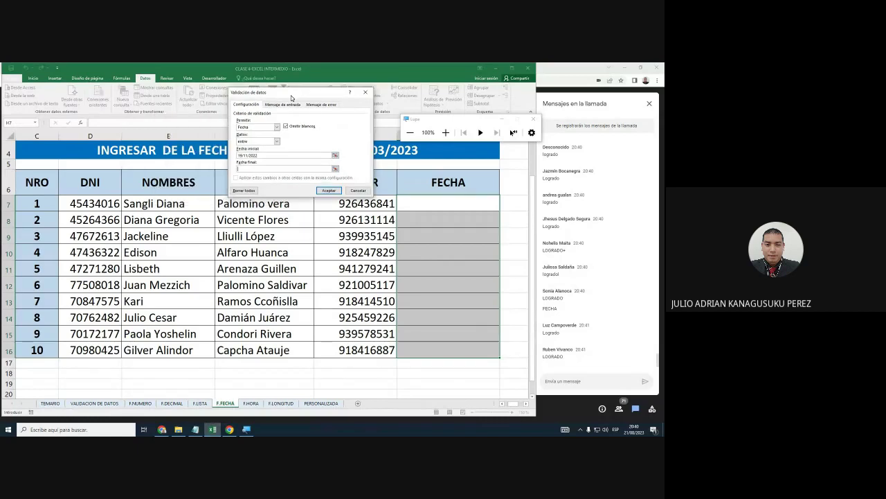
pyautogui.write('31/0')
pyautogui.write('3/2023')
pyautogui.click(328, 190)
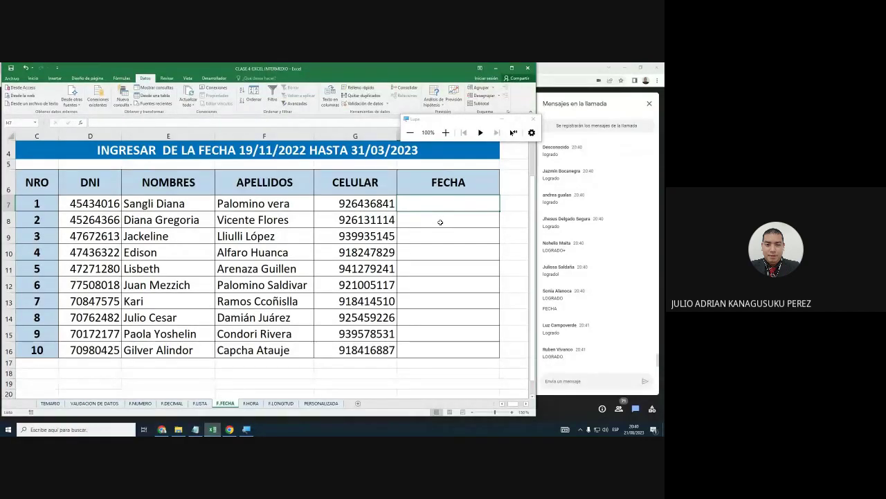
# Test the out-of-range date 09/03/2022 and cancel the rejection.
pyautogui.write('09/0')
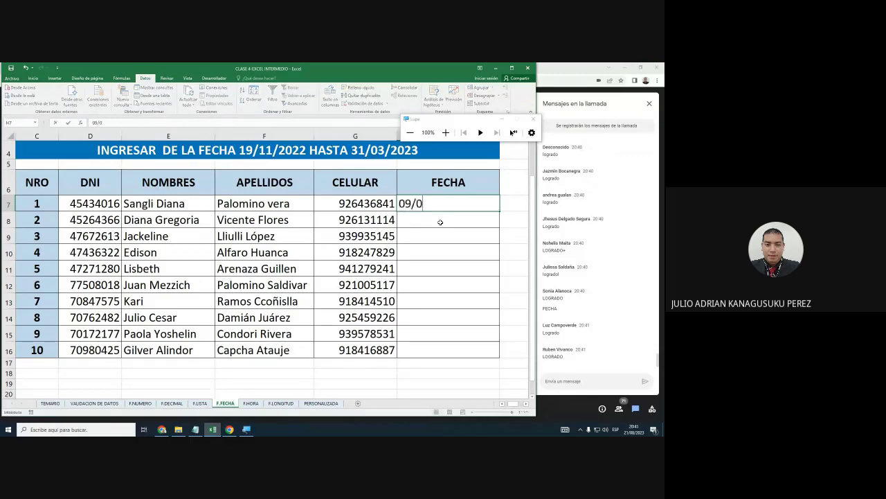
pyautogui.write('3/22')
pyautogui.press('BackSpace')
pyautogui.press('BackSpace')
pyautogui.write('2022')
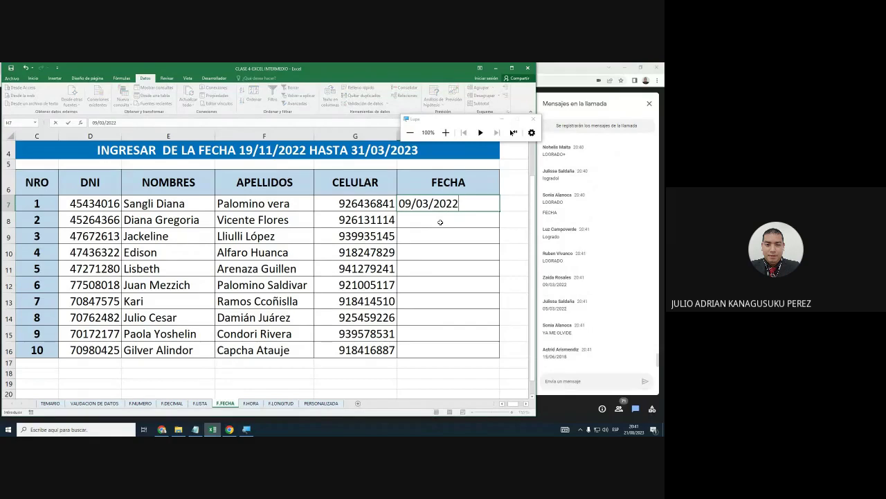
pyautogui.press('Return')
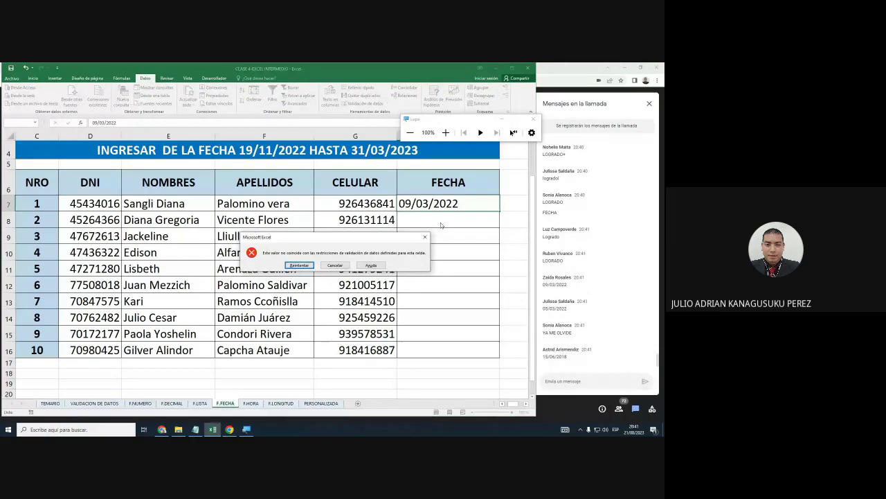
pyautogui.click(348, 265)
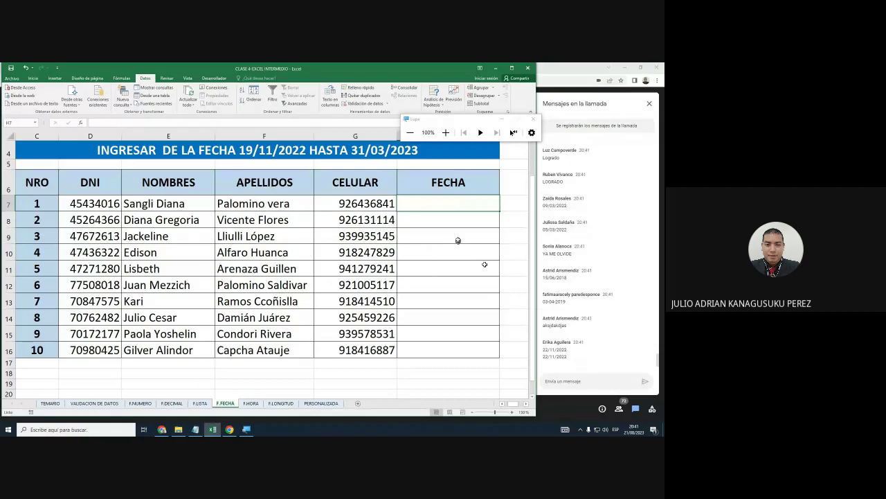
# Try 15-06-2018, discard it, then enter the valid date 22/11/2022 in H7.
pyautogui.write('15-')
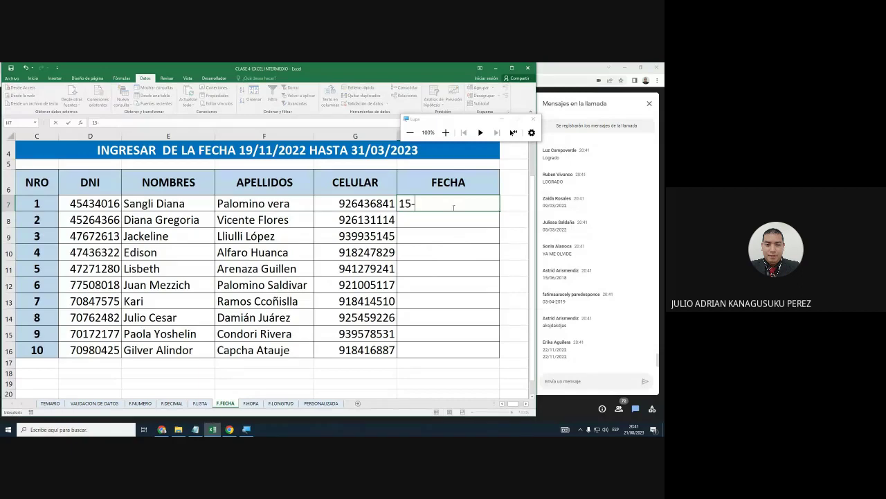
pyautogui.write('06-20')
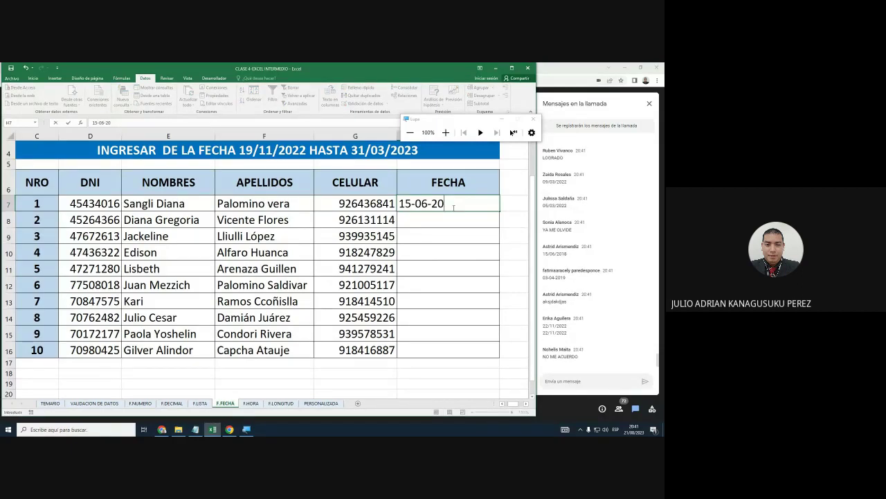
pyautogui.write('18')
pyautogui.press('Return')
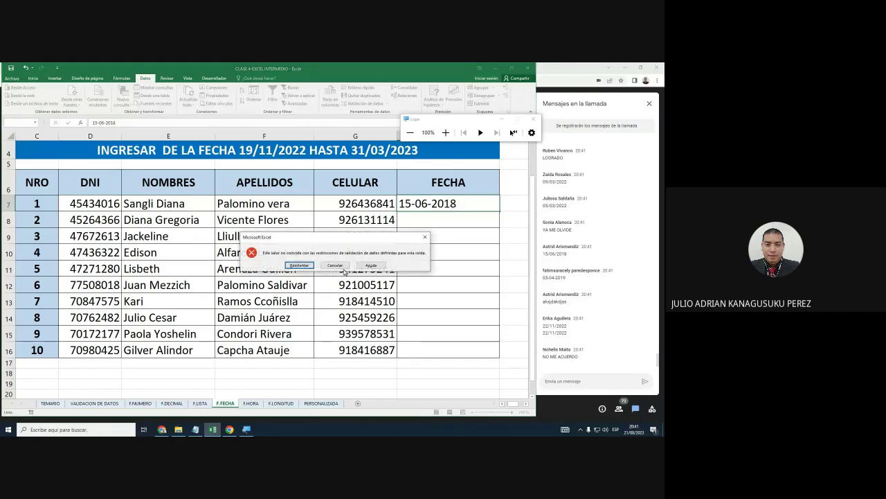
pyautogui.press('Escape')
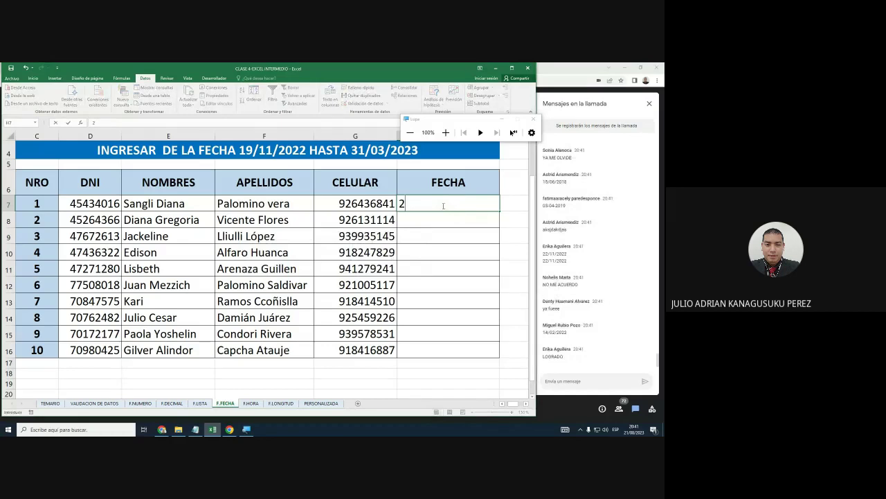
pyautogui.write('2/11/2022')
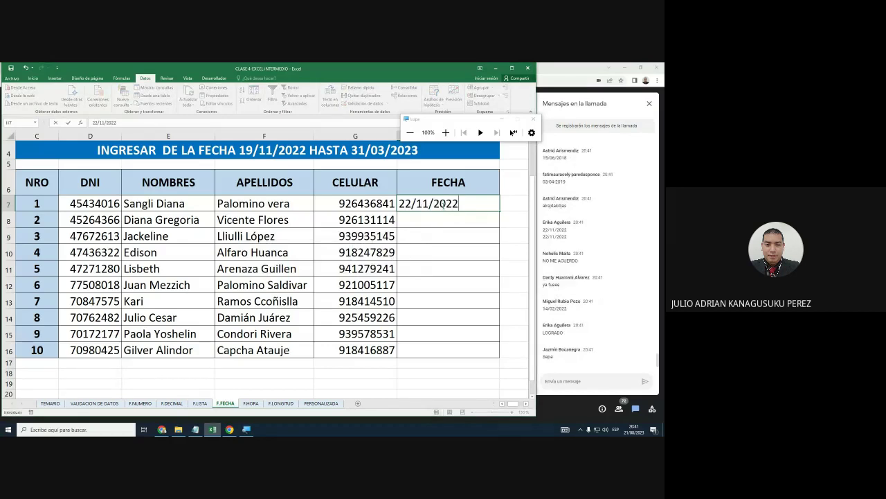
pyautogui.press('Return')
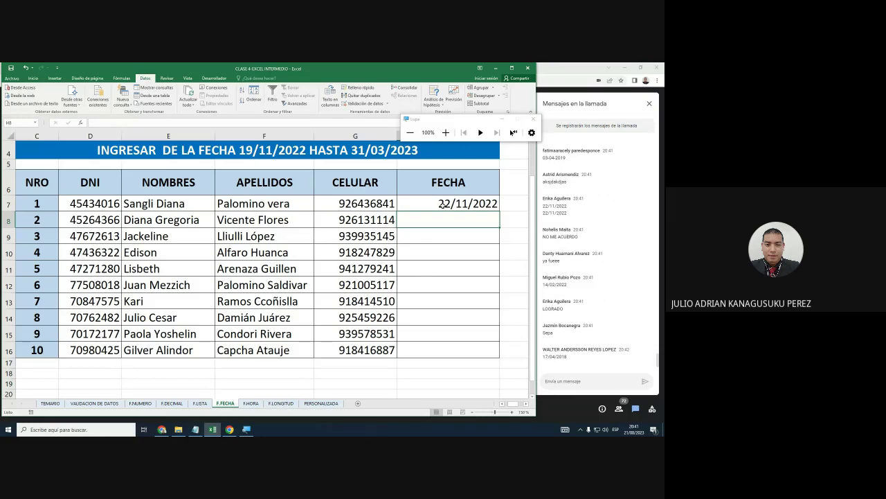
# Test 14/02/2022 and 17/04/2018 in H8, discarding both rejected entries.
pyautogui.click(441, 205)
pyautogui.click(444, 218)
pyautogui.write('14/0')
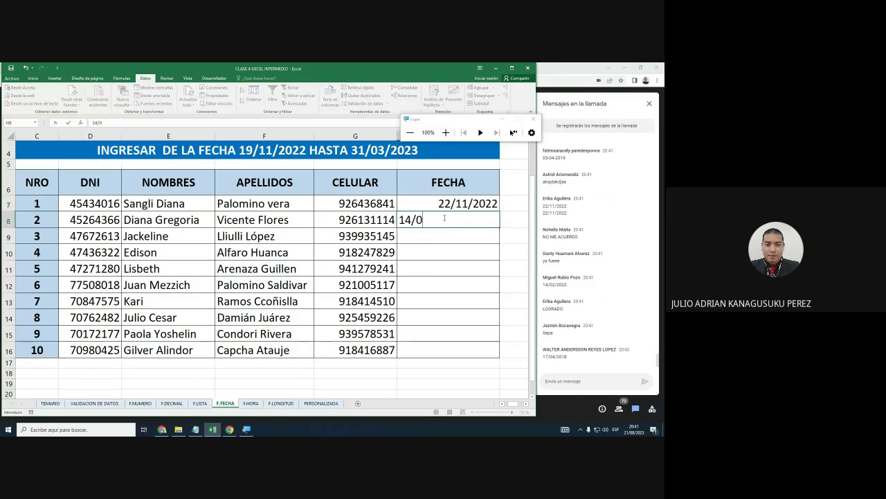
pyautogui.write('2/2022')
pyautogui.press('Return')
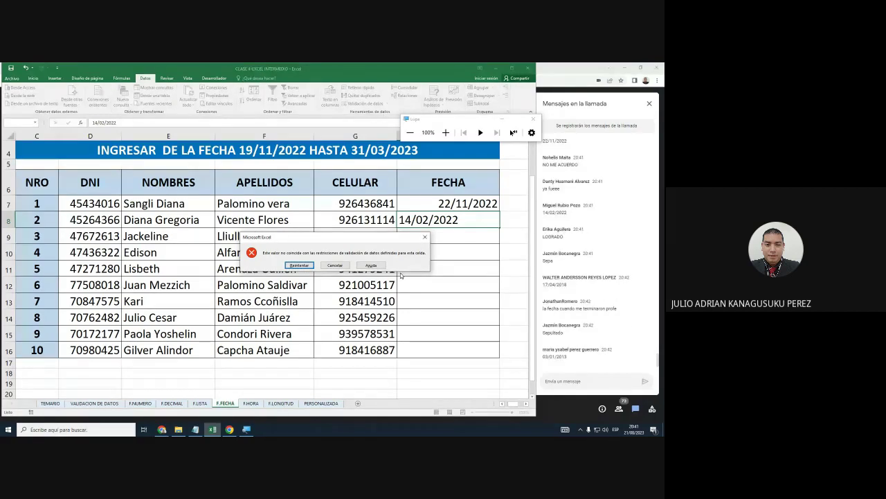
pyautogui.press('Escape')
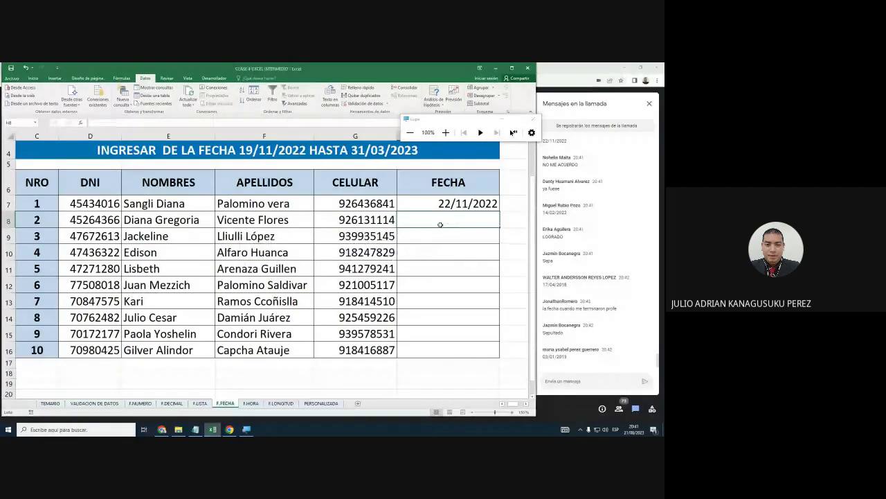
pyautogui.write('170')
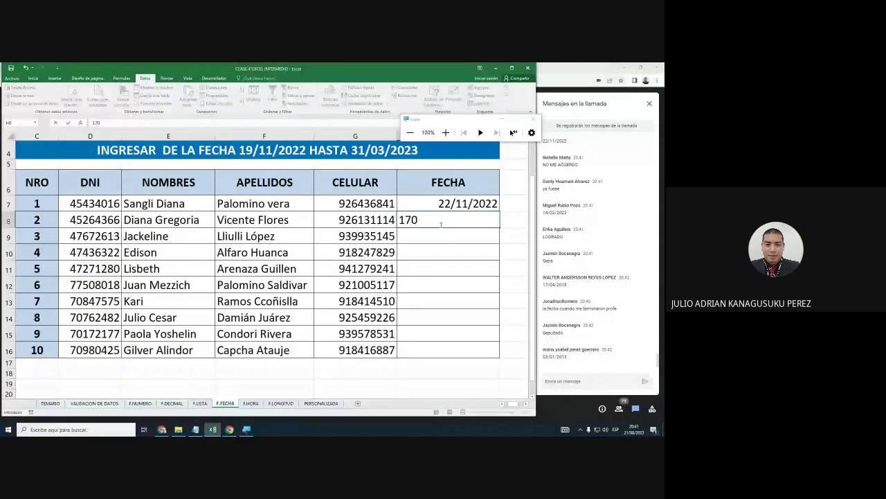
pyautogui.press('BackSpace')
pyautogui.write('/04/')
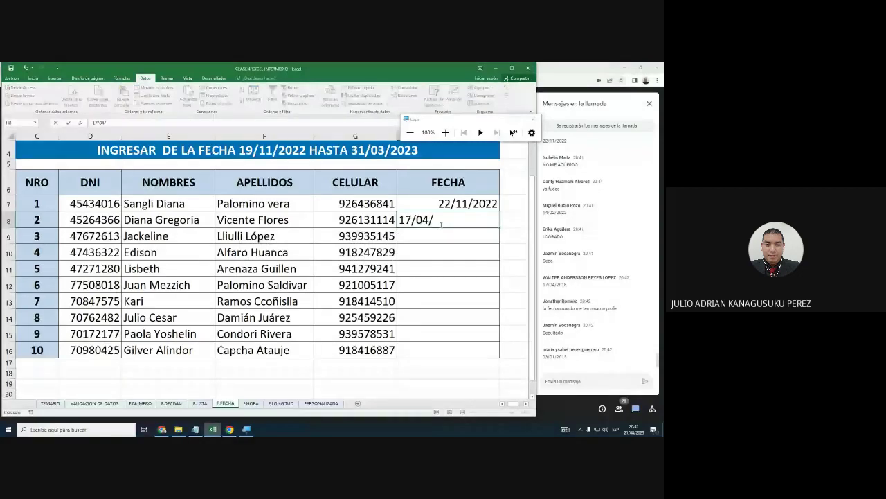
pyautogui.write('2018')
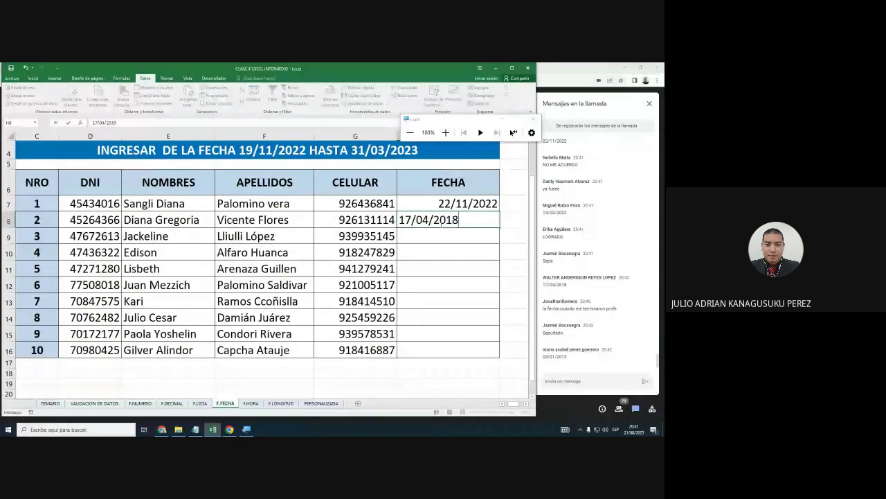
pyautogui.press('Return')
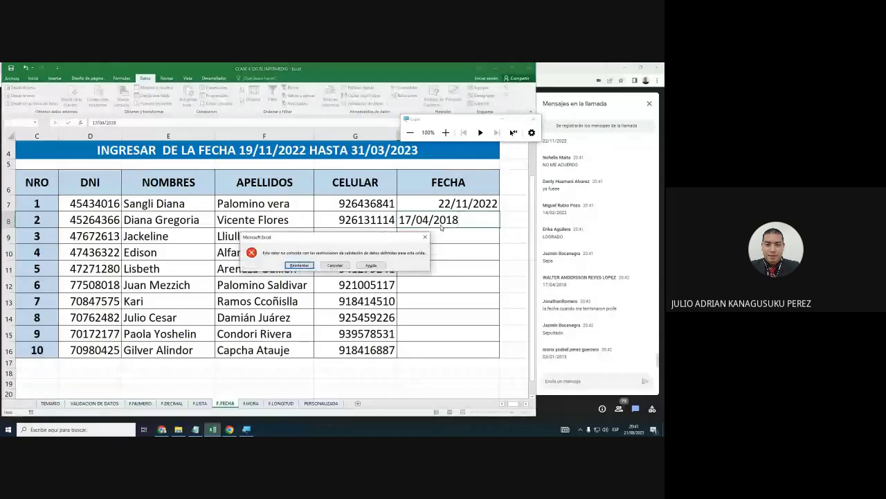
pyautogui.press('Escape')
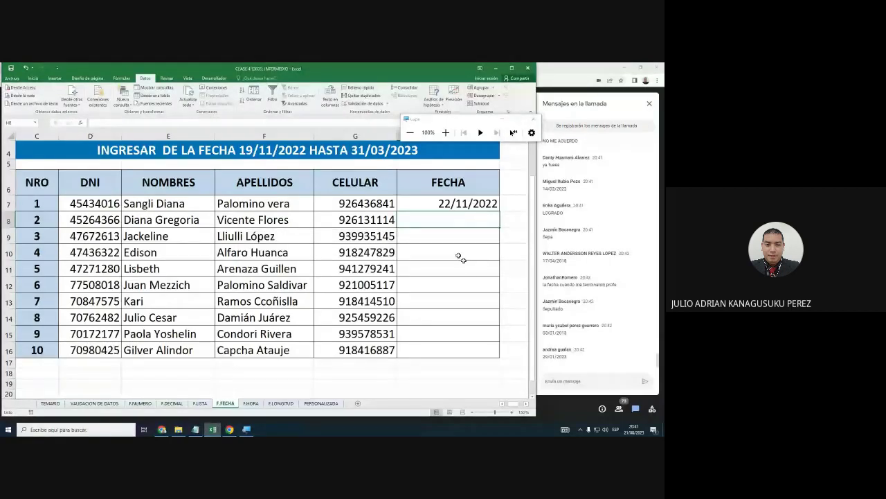
# Test 03/01/2013 in H9 and dismiss the rejection.
pyautogui.click(438, 231)
pyautogui.write('0')
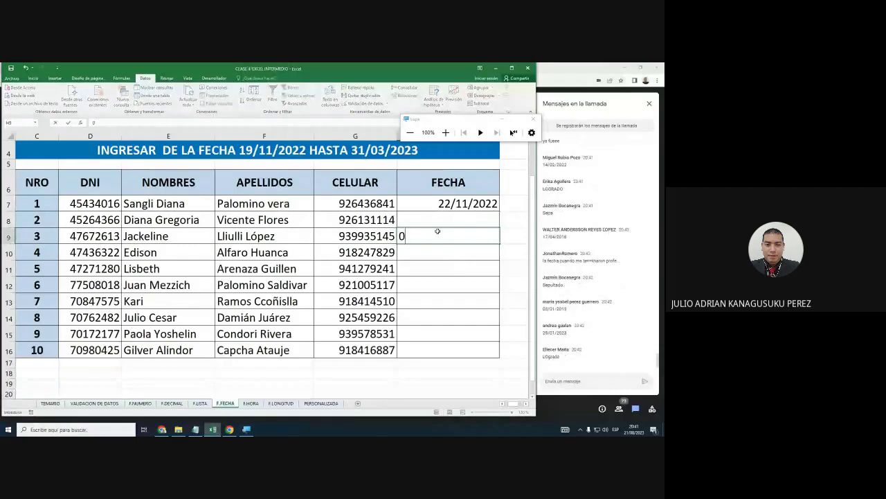
pyautogui.write('3/01/201')
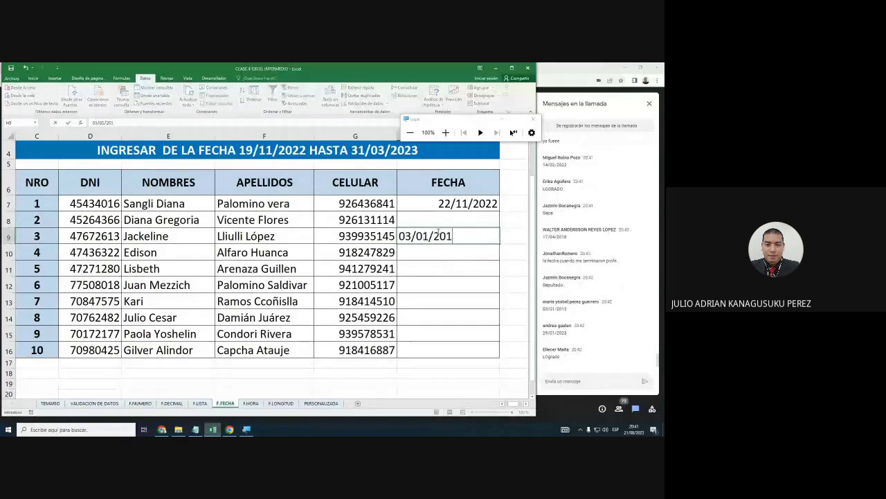
pyautogui.write('3')
pyautogui.press('Return')
pyautogui.press('Tab')
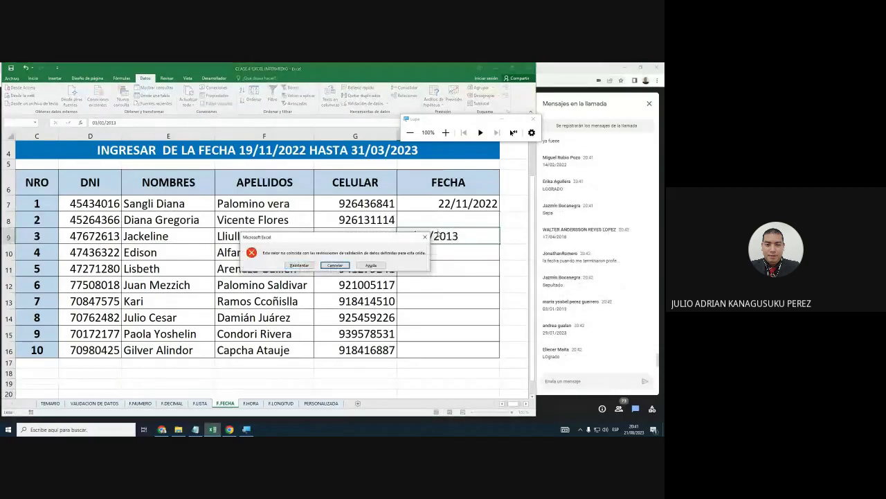
pyautogui.press('Return')
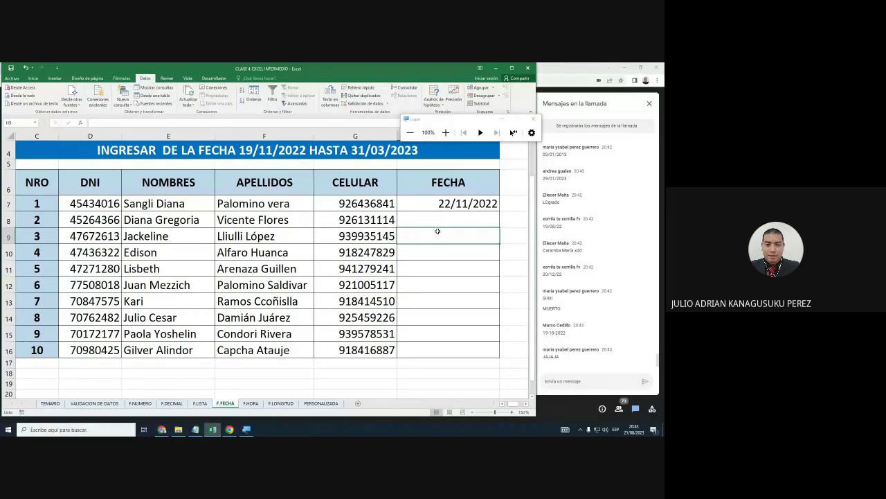
# Switch to the F.HORA sheet and reduce the zoom slightly to frame the time table.
pyautogui.click(251, 403)
pyautogui.keyDown('ctrl'); pyautogui.scroll(5, 363, 303); pyautogui.keyUp('ctrl')
pyautogui.scroll(-1, 373, 299)
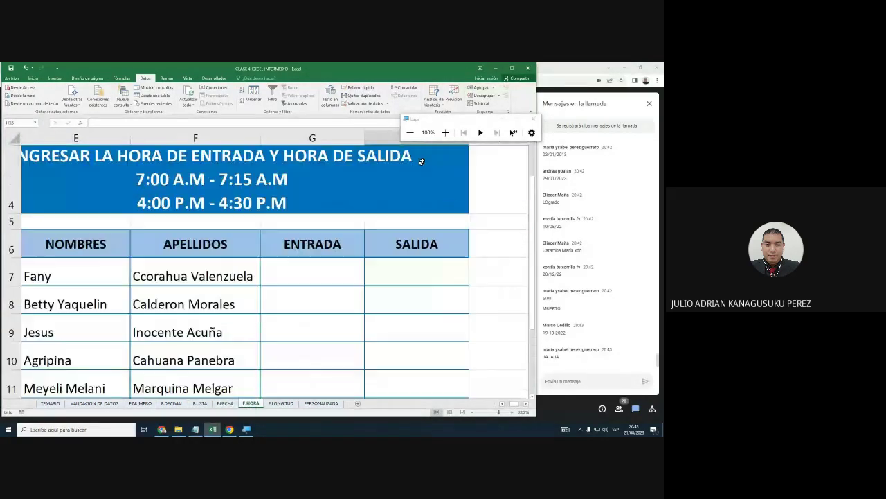
pyautogui.click(411, 132)
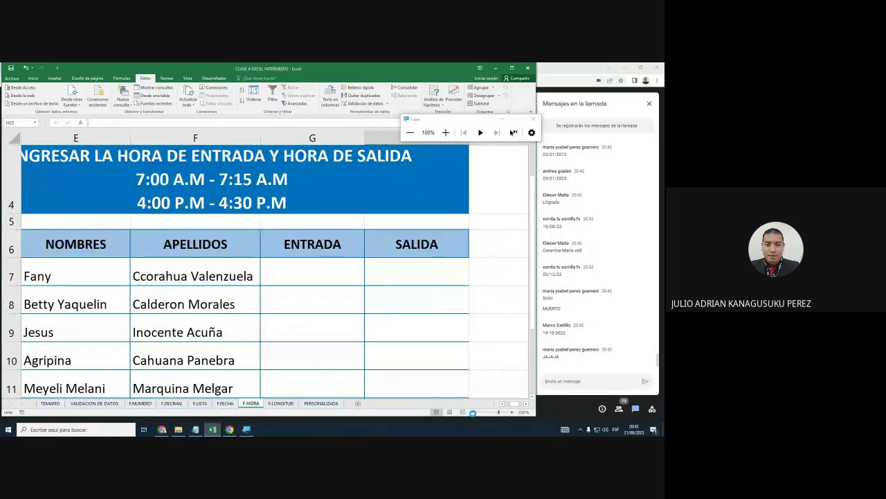
pyautogui.keyDown('ctrl'); pyautogui.scroll(-1, 378, 332); pyautogui.keyUp('ctrl')
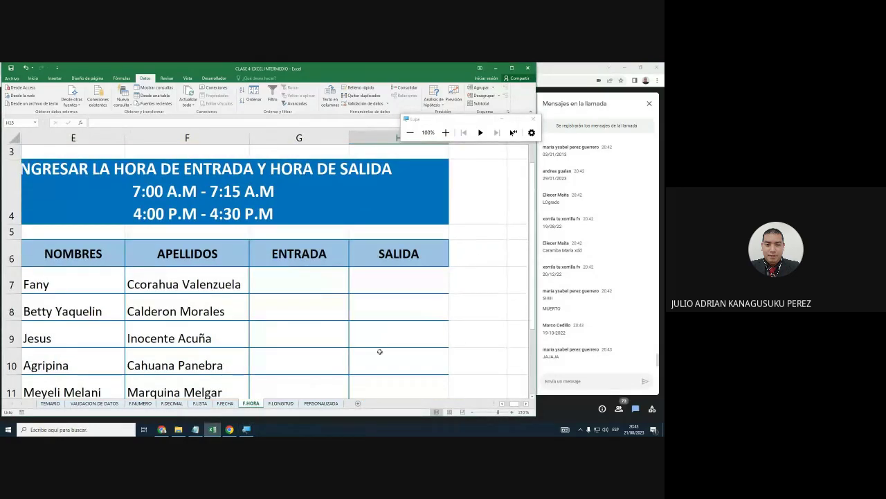
pyautogui.click(474, 412)
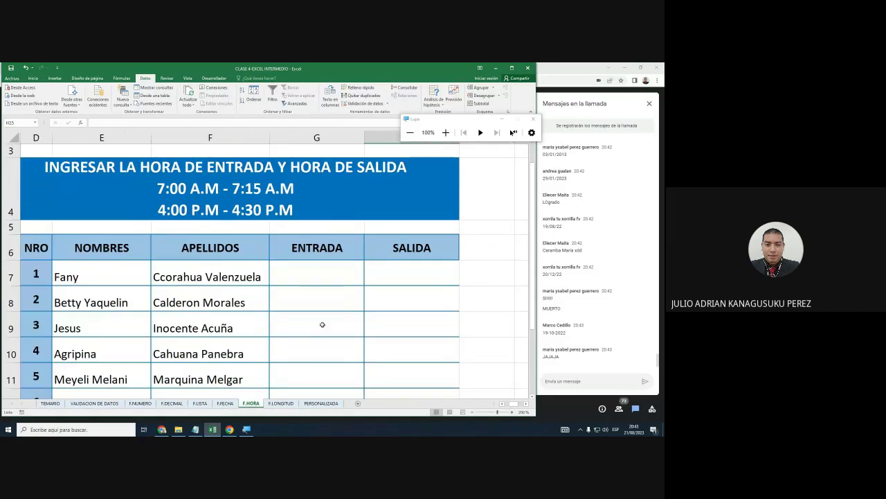
pyautogui.scroll(-1, 318, 321)
pyautogui.scroll(1, 318, 321)
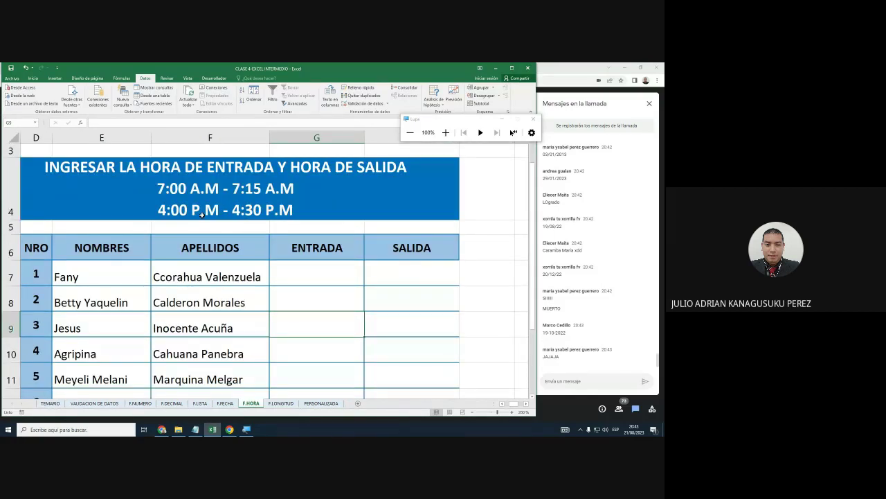
# Select the ENTRADA cells from G7, then the SALIDA cells H7:H12.
pyautogui.click(345, 275)
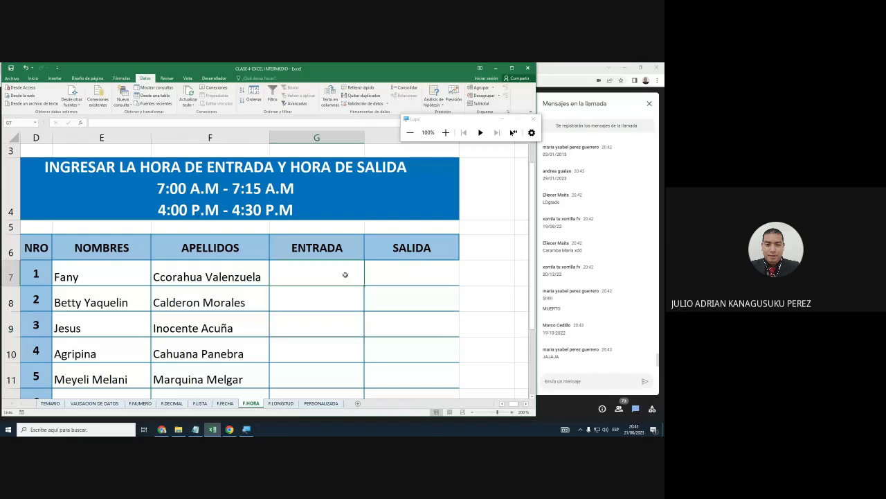
pyautogui.moveTo(345, 275)
pyautogui.mouseDown()
pyautogui.moveTo(328, 344)
pyautogui.moveTo(324, 317)
pyautogui.mouseUp()
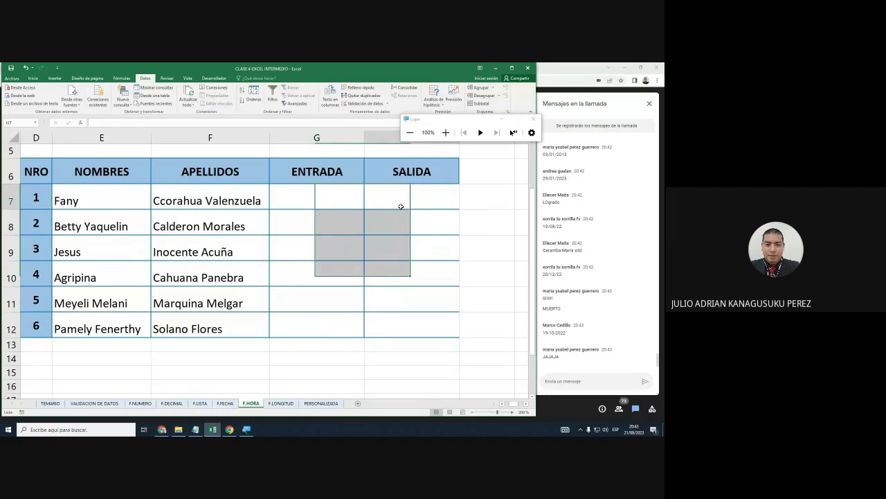
pyautogui.moveTo(402, 202); pyautogui.dragTo(401, 323)
pyautogui.scroll(2, 360, 320)
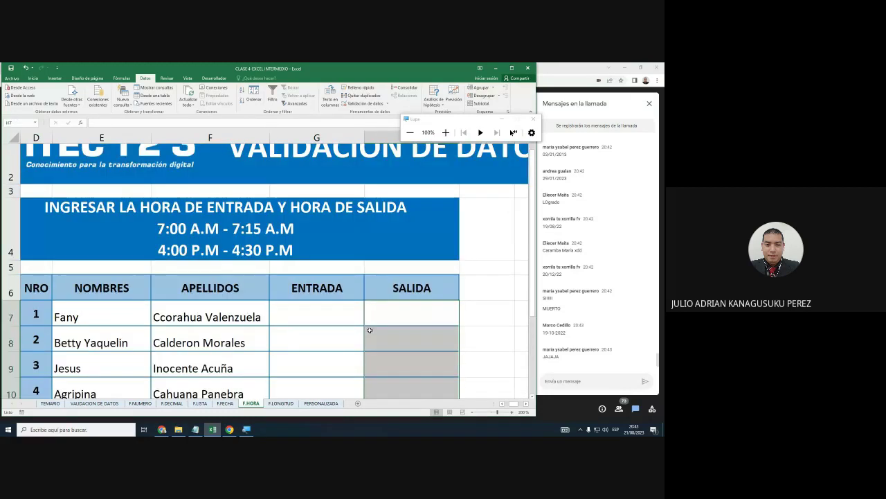
pyautogui.scroll(-1, 308, 319)
pyautogui.scroll(1, 308, 320)
pyautogui.scroll(-1, 318, 315)
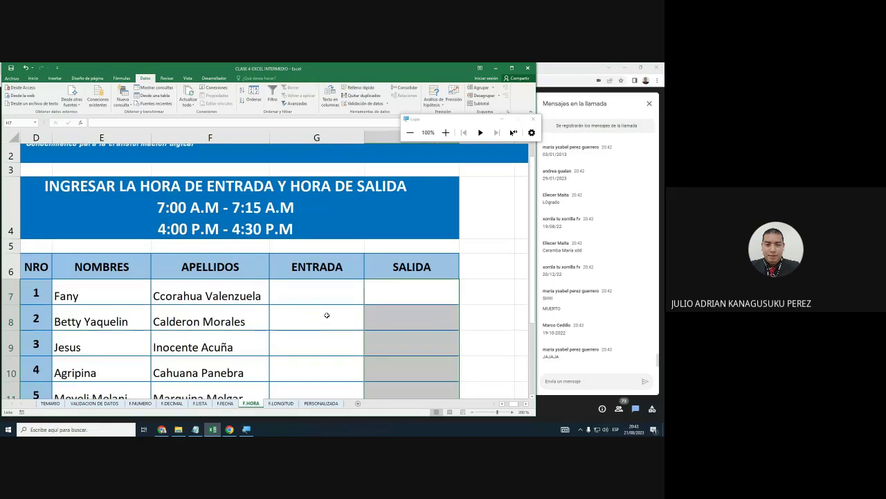
pyautogui.scroll(1, 331, 313)
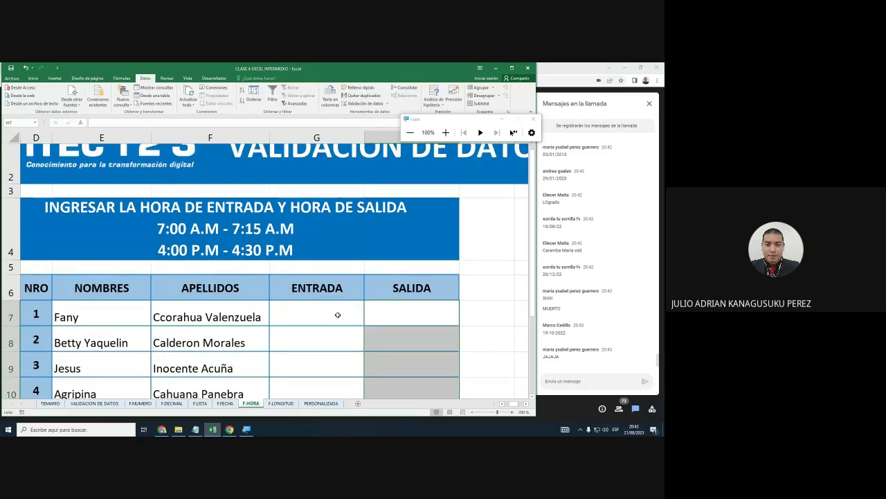
pyautogui.scroll(-1, 337, 315)
pyautogui.scroll(1, 337, 315)
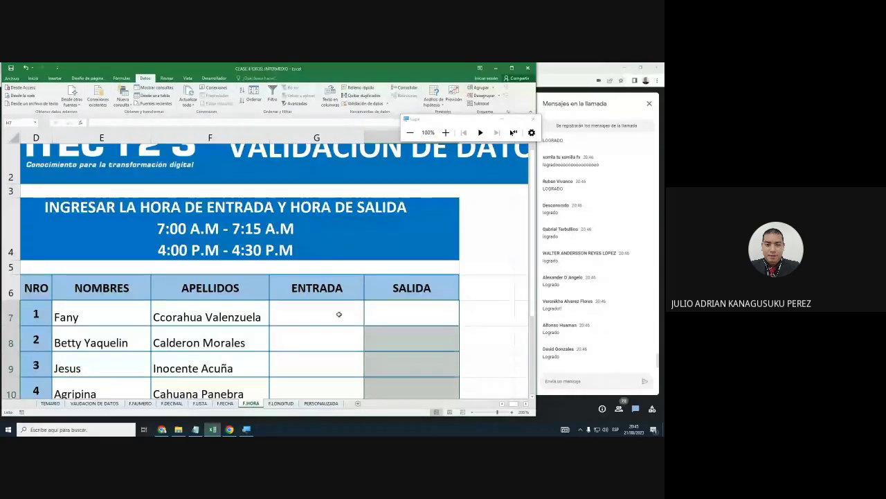
pyautogui.scroll(-3, 339, 314)
pyautogui.scroll(2, 338, 315)
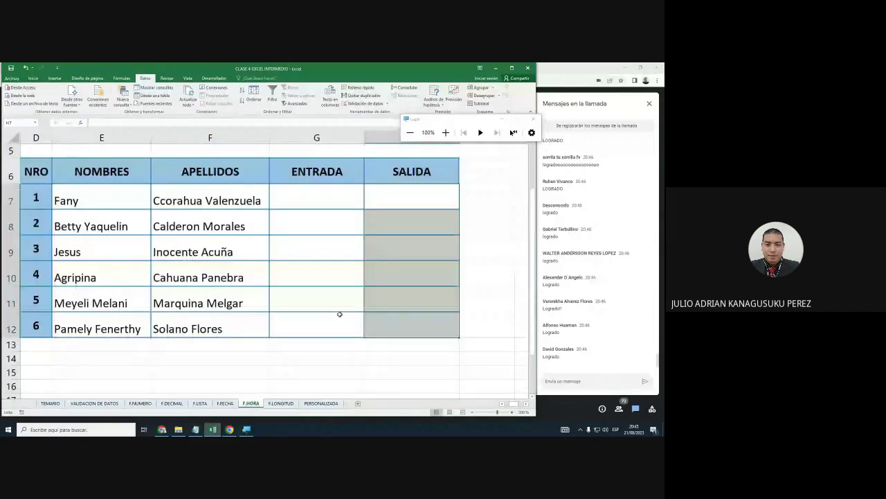
# Restrict ENTRADA cells G7:G12 to times starting from 07:00.
pyautogui.click(320, 203)
pyautogui.moveTo(320, 203); pyautogui.dragTo(321, 319)
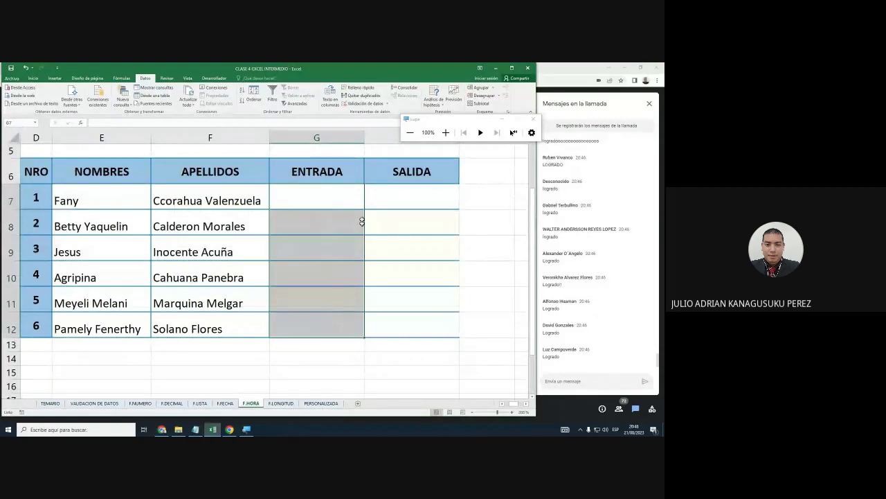
pyautogui.click(360, 104)
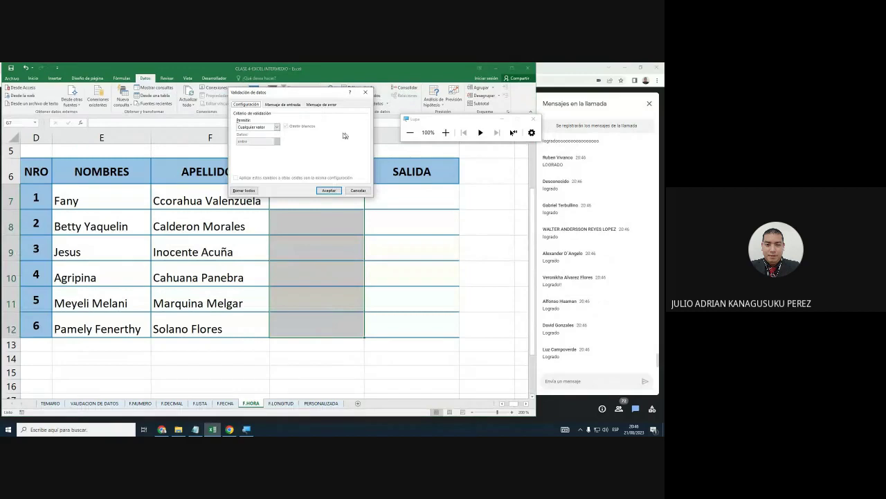
pyautogui.click(276, 128)
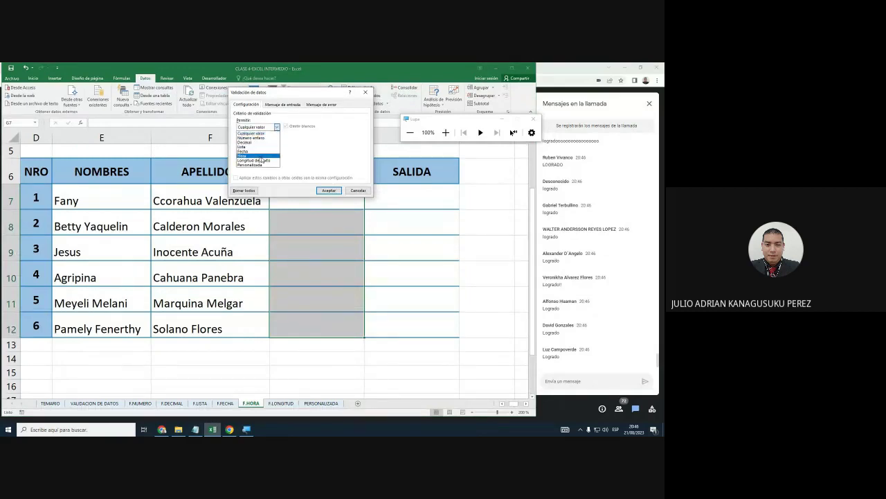
pyautogui.click(255, 156)
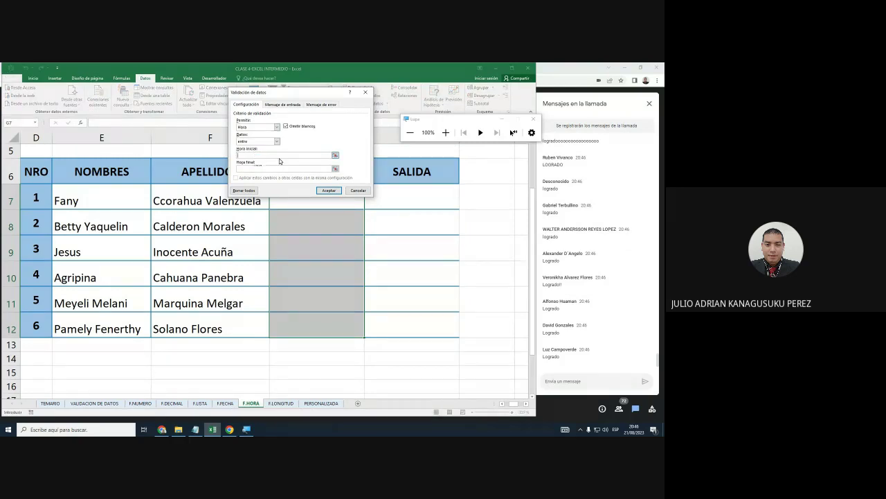
pyautogui.write('07:00')
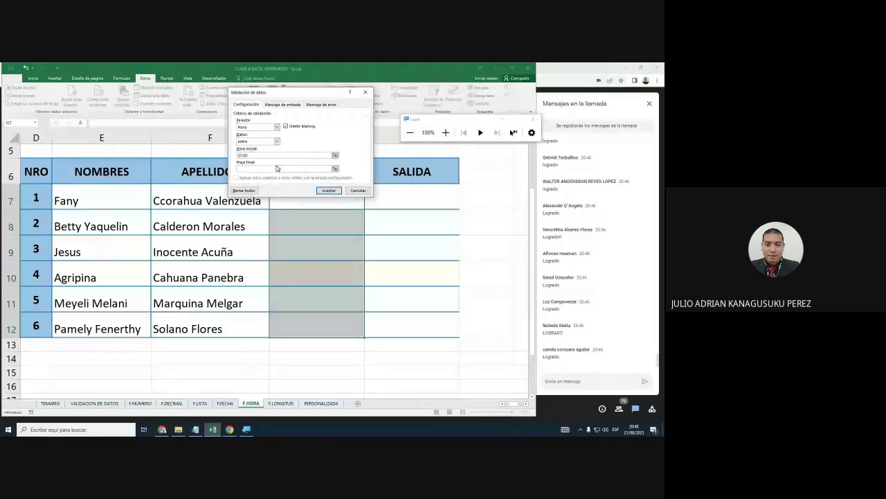
pyautogui.click(272, 169)
pyautogui.write('9')
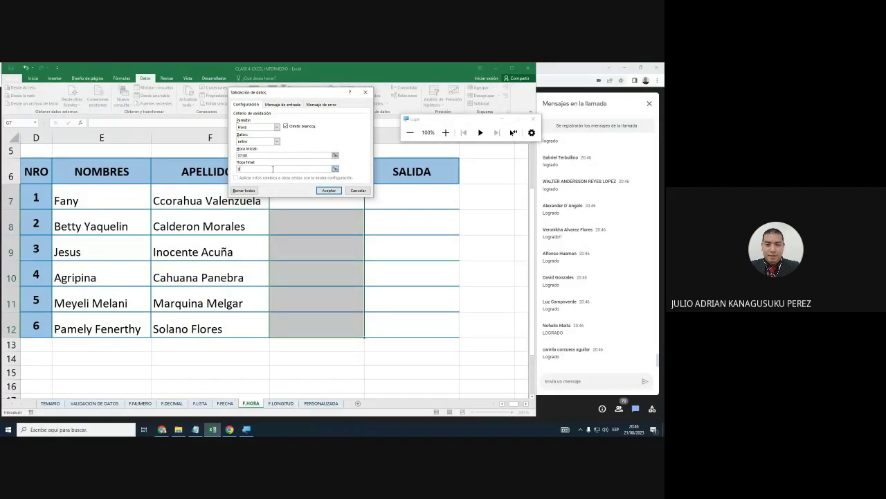
pyautogui.write('7:15')
pyautogui.click(322, 196)
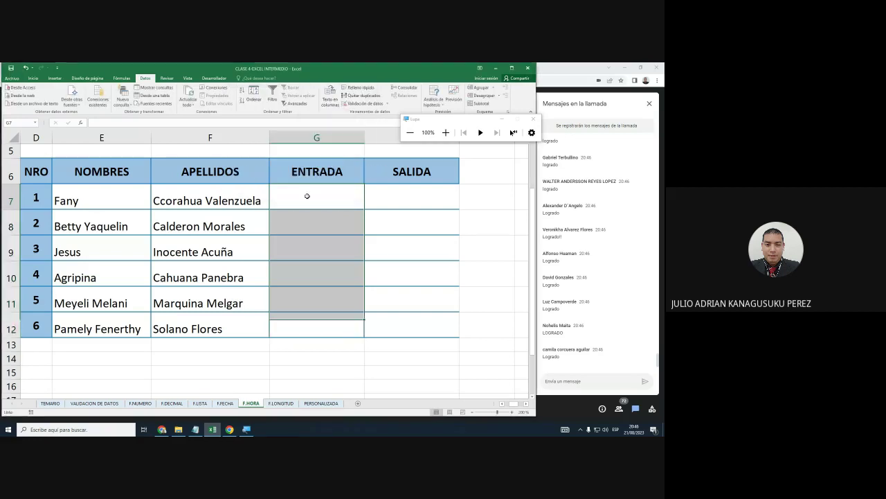
# Enter 07:10 in G7, then test 07:20 in G8 and cancel the rejection.
pyautogui.click(307, 195)
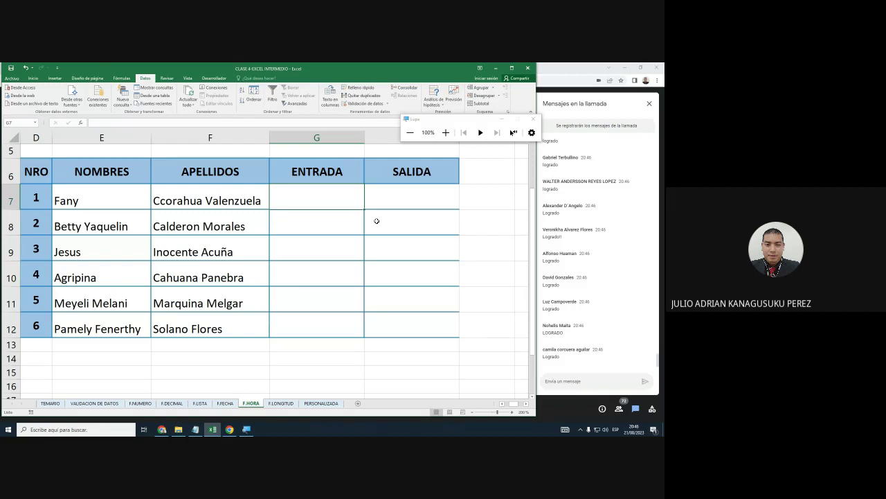
pyautogui.write('07:')
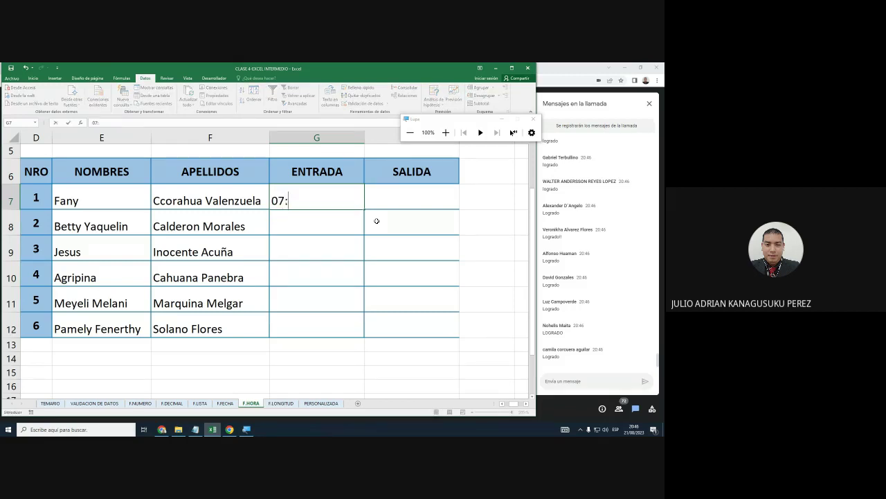
pyautogui.write('10')
pyautogui.press('Return')
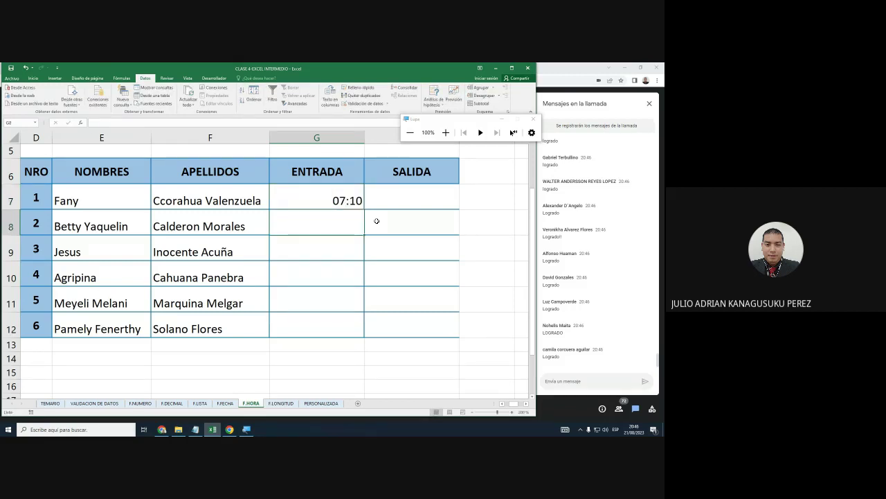
pyautogui.write('07')
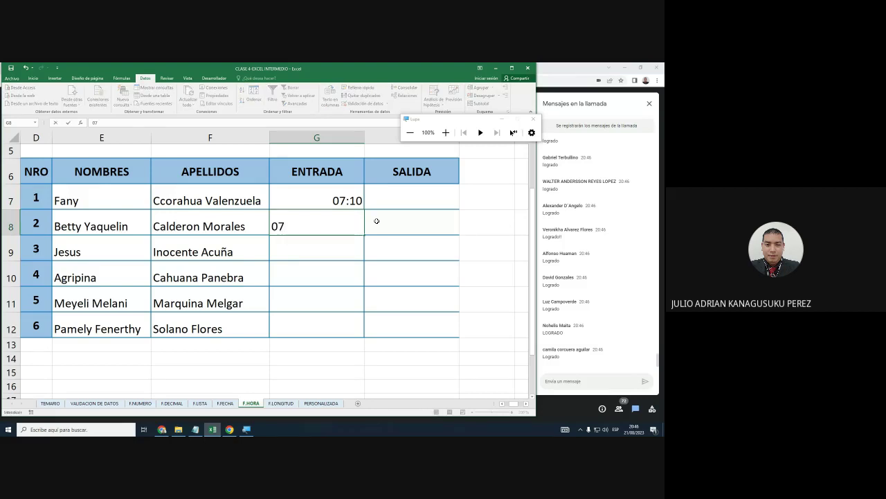
pyautogui.write(':20')
pyautogui.press('Return')
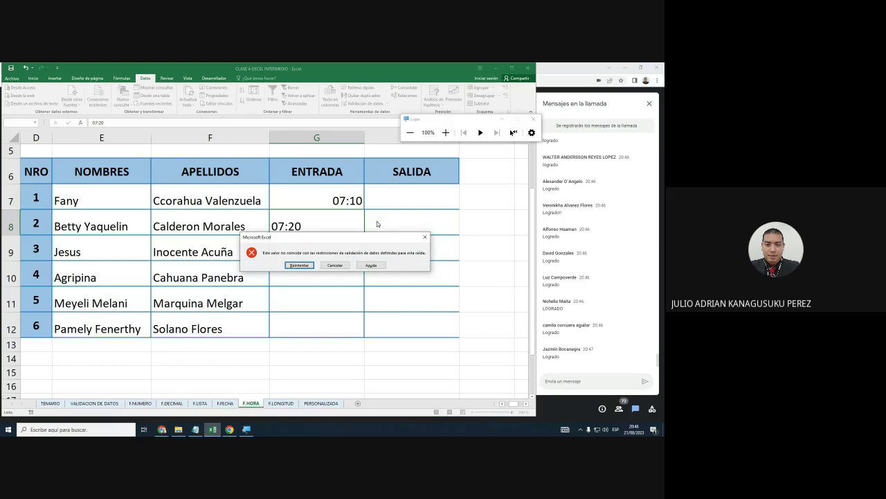
pyautogui.click(343, 265)
pyautogui.moveTo(391, 194); pyautogui.dragTo(408, 326)
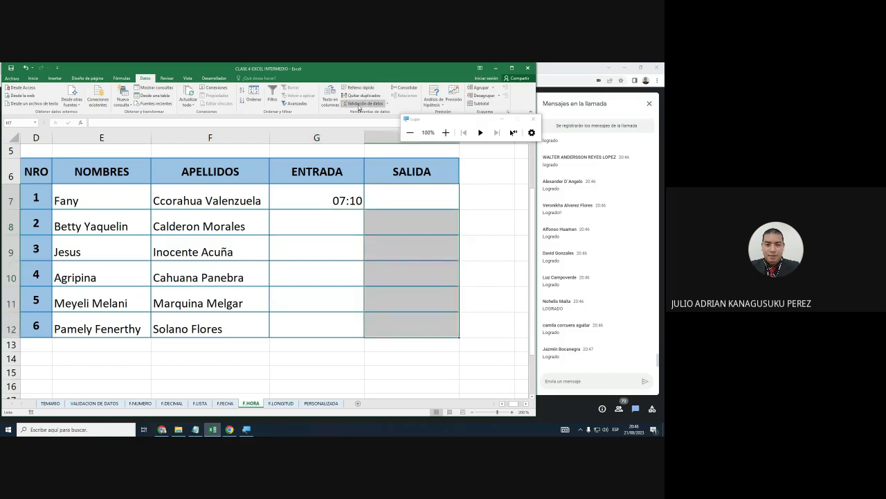
# Restrict the SALIDA cells to times with an upper limit of 18:30.
pyautogui.click(359, 104)
pyautogui.click(276, 127)
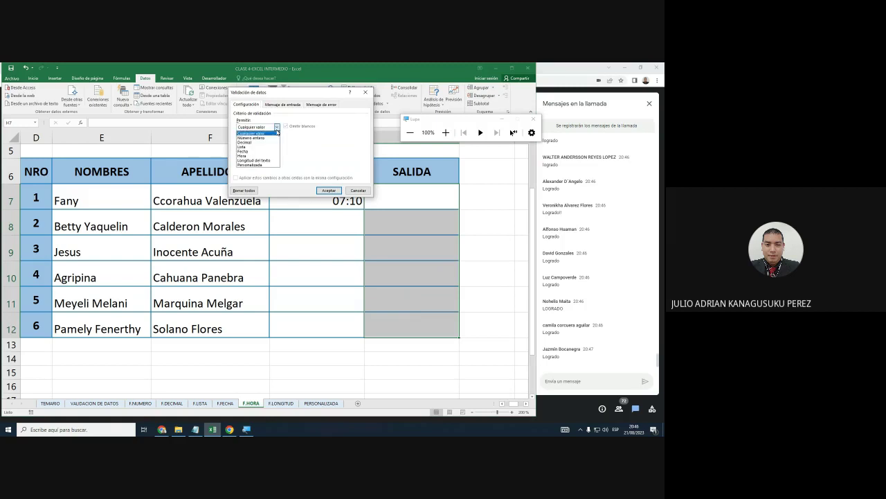
pyautogui.click(255, 154)
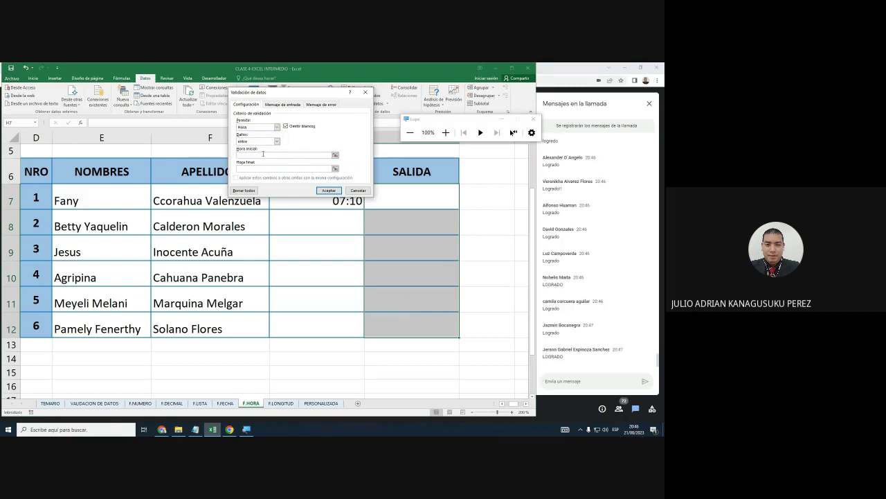
pyautogui.click(257, 154)
pyautogui.write('16:00')
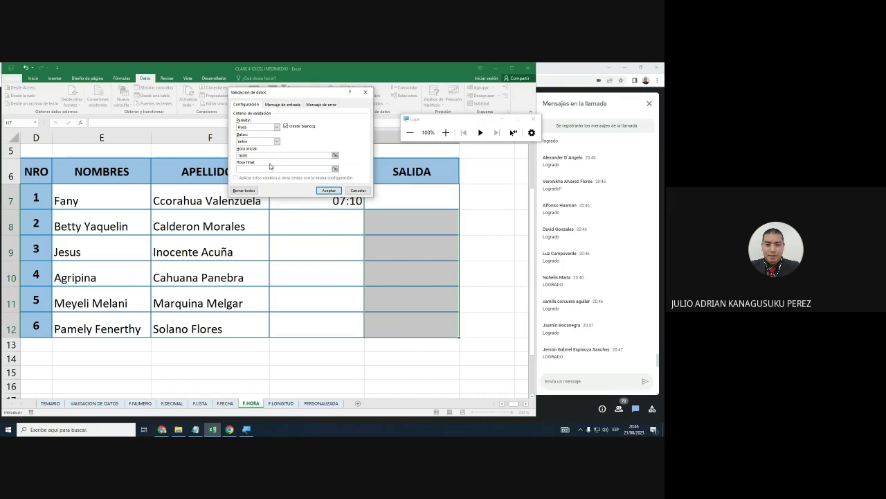
pyautogui.click(270, 167)
pyautogui.write('18')
pyautogui.write(':30')
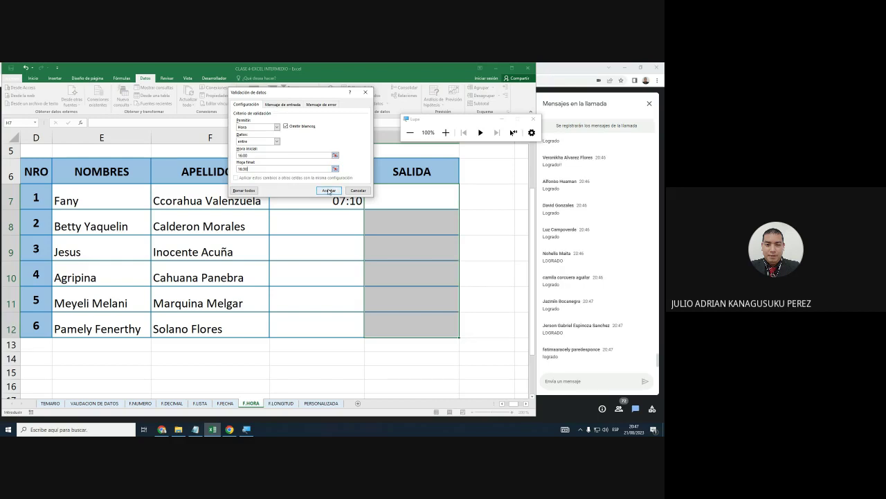
pyautogui.click(329, 191)
# Enter 16:15 as the first SALIDA time and discard the rejected 16:35.
pyautogui.click(367, 185)
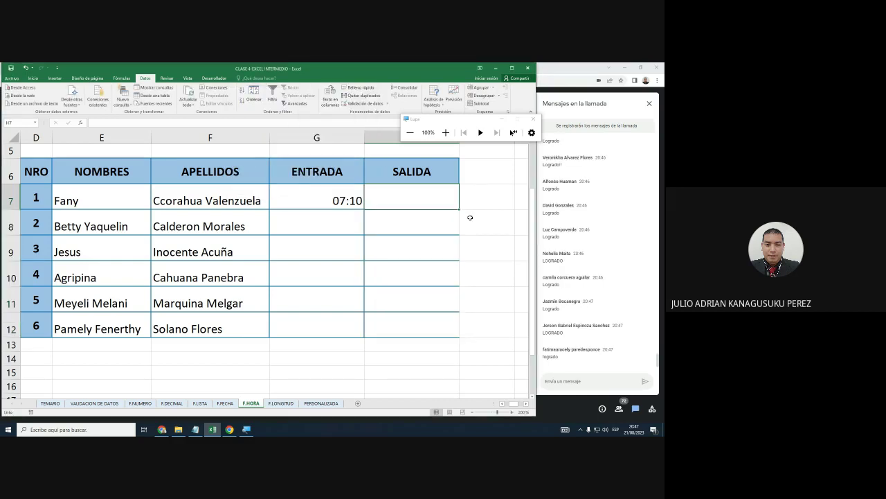
pyautogui.write('16:15')
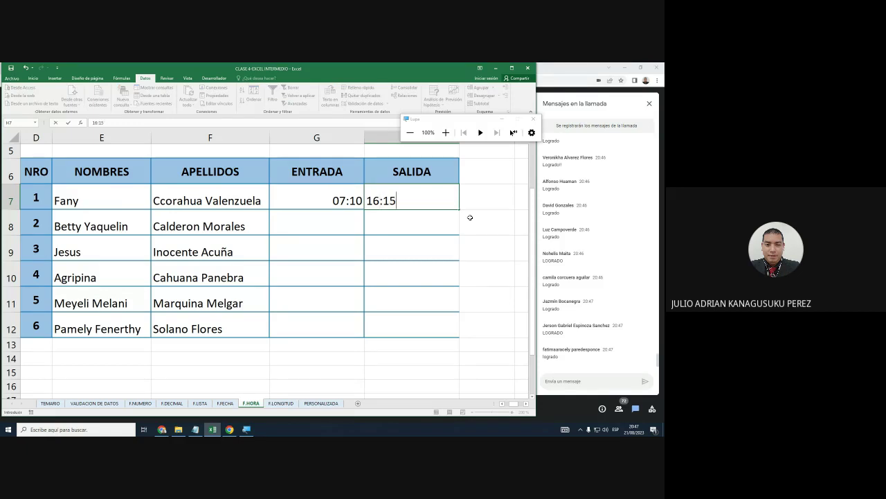
pyautogui.press('Return')
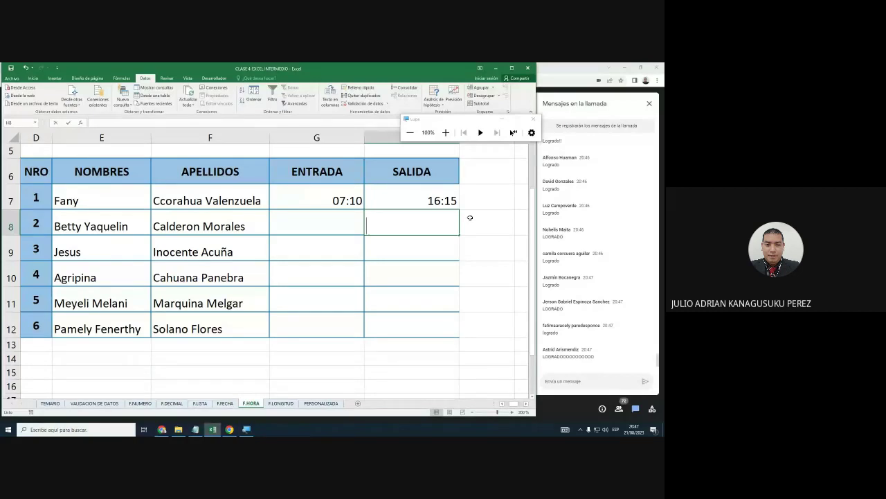
pyautogui.write('16:')
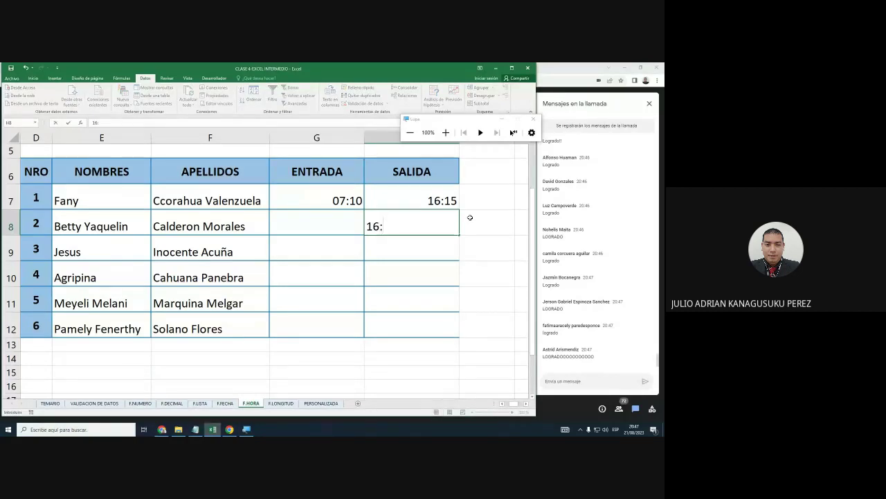
pyautogui.write('35')
pyautogui.press('Return')
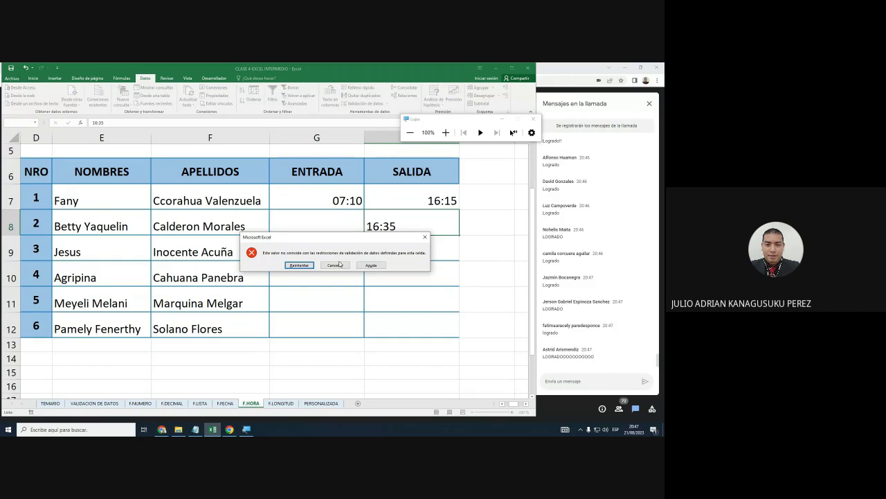
pyautogui.click(335, 264)
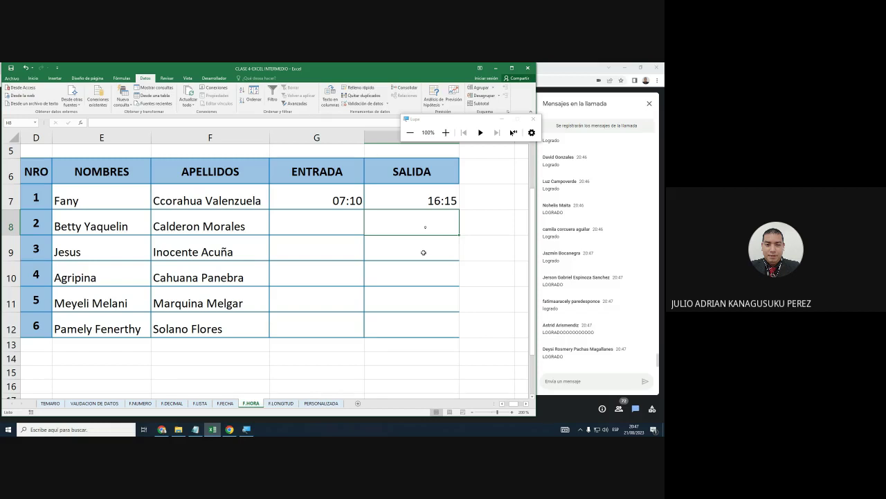
pyautogui.click(424, 253)
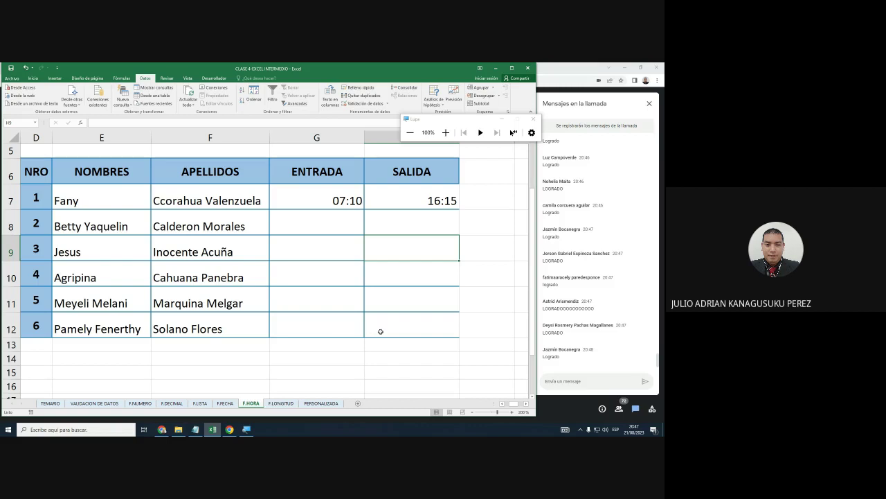
# Select cell H13, then the last CELULAR cell G16.
pyautogui.click(372, 343)
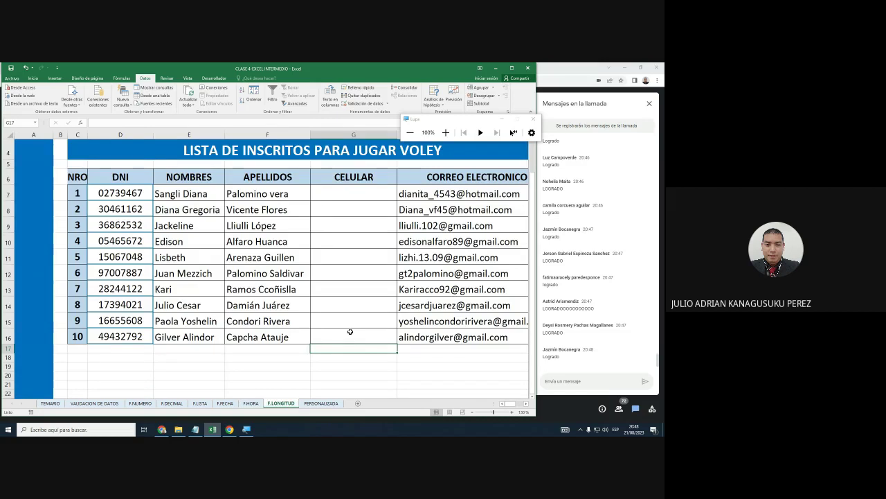
pyautogui.click(351, 331)
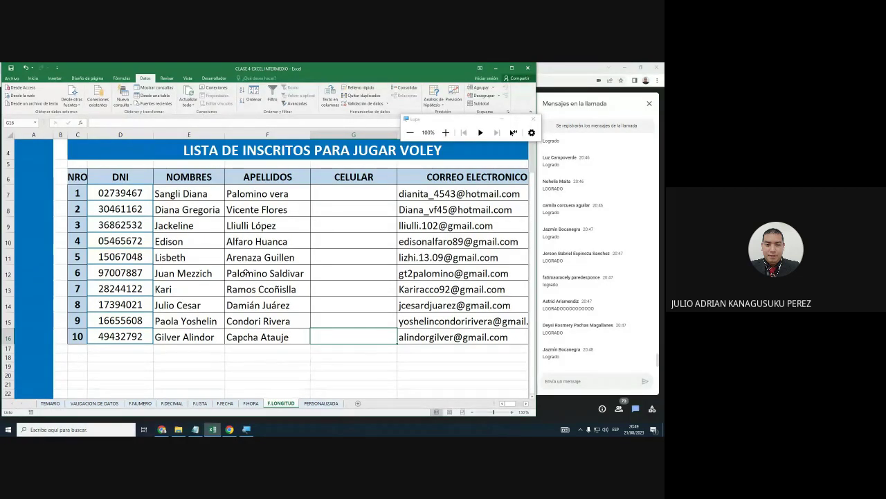
# Add a data validation rule to G7:G16 with Text length equal to 9.
pyautogui.moveTo(335, 188); pyautogui.dragTo(350, 336)
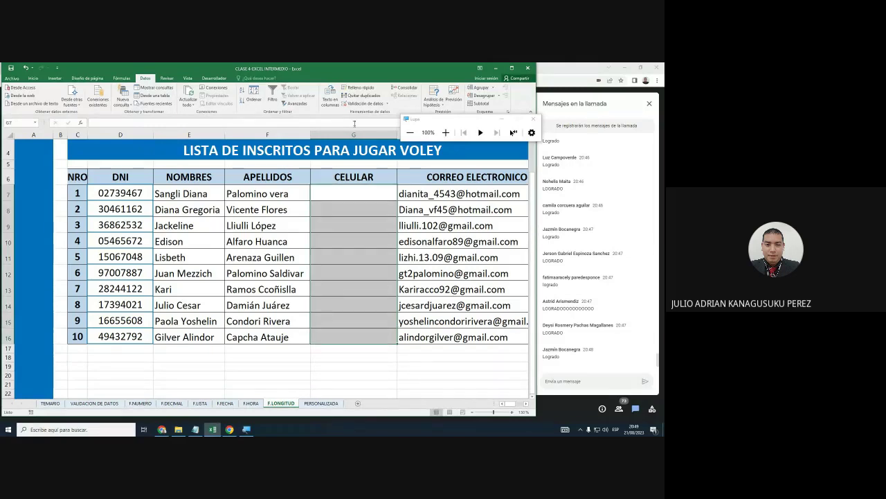
pyautogui.click(365, 103)
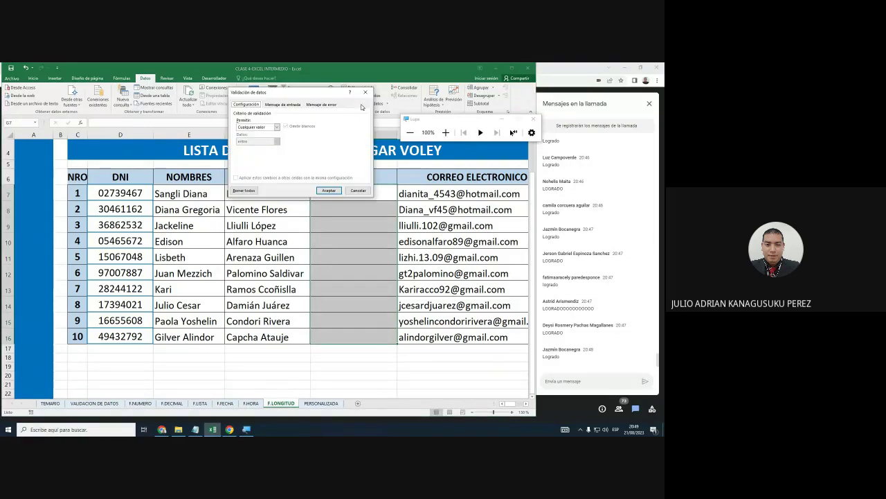
pyautogui.click(276, 127)
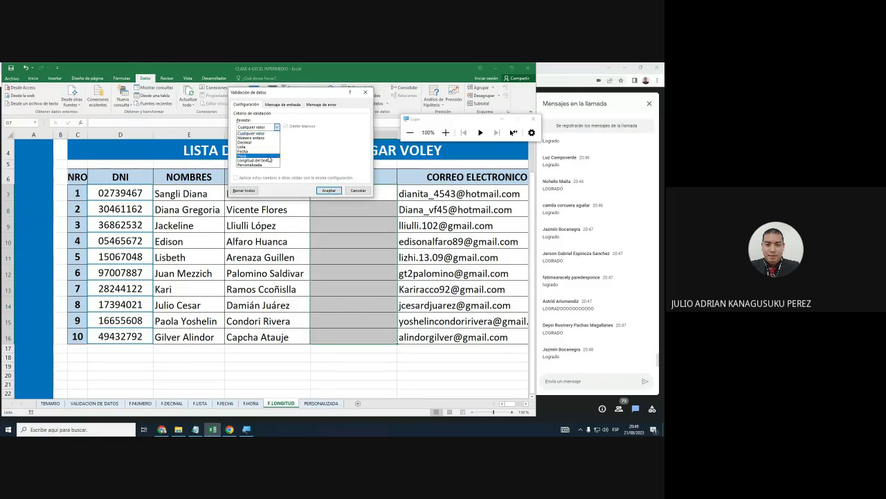
pyautogui.press('super+plus')
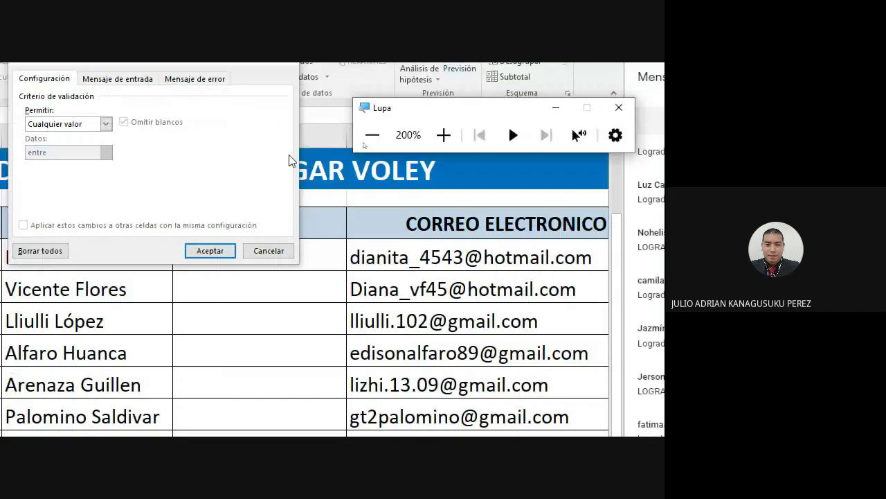
pyautogui.click(277, 127)
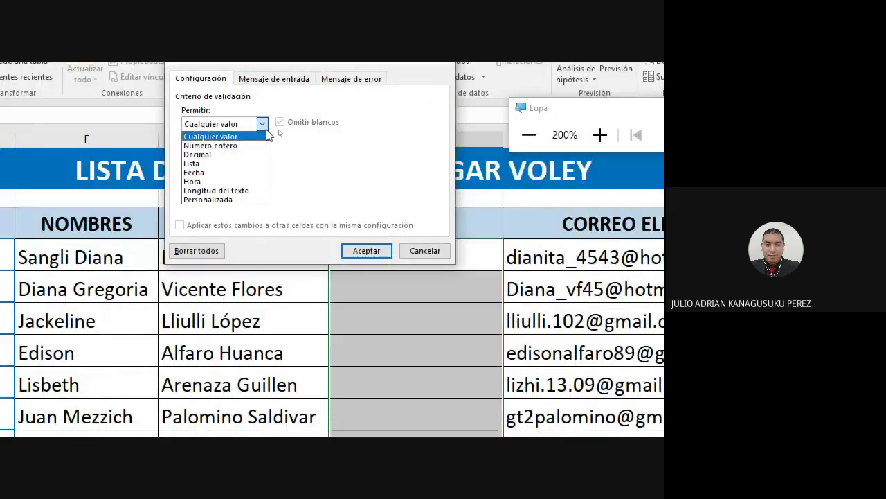
pyautogui.click(215, 190)
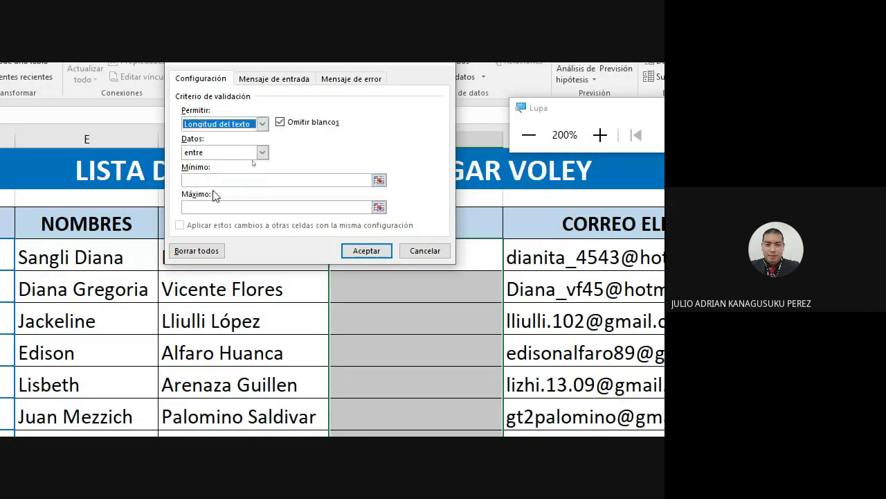
pyautogui.click(263, 154)
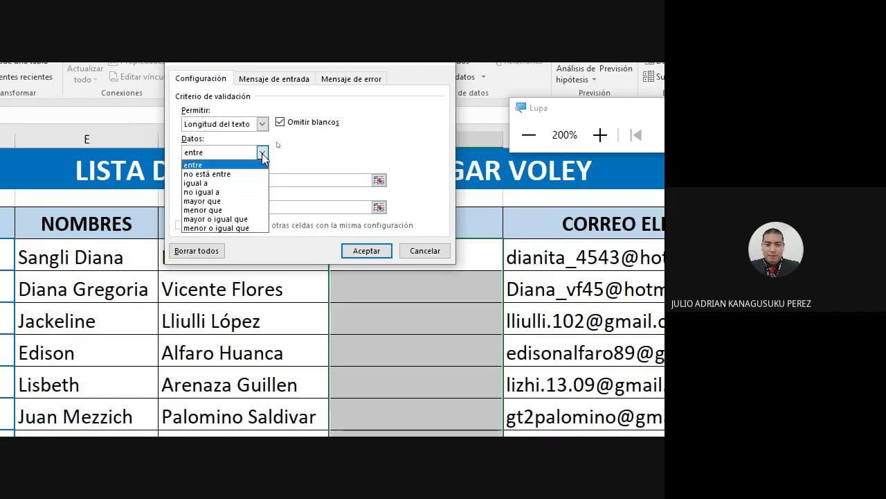
pyautogui.click(212, 184)
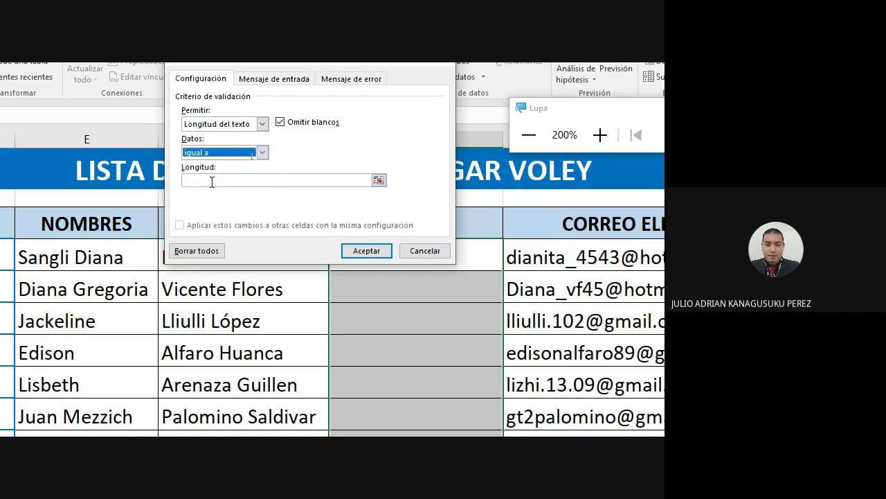
pyautogui.click(212, 180)
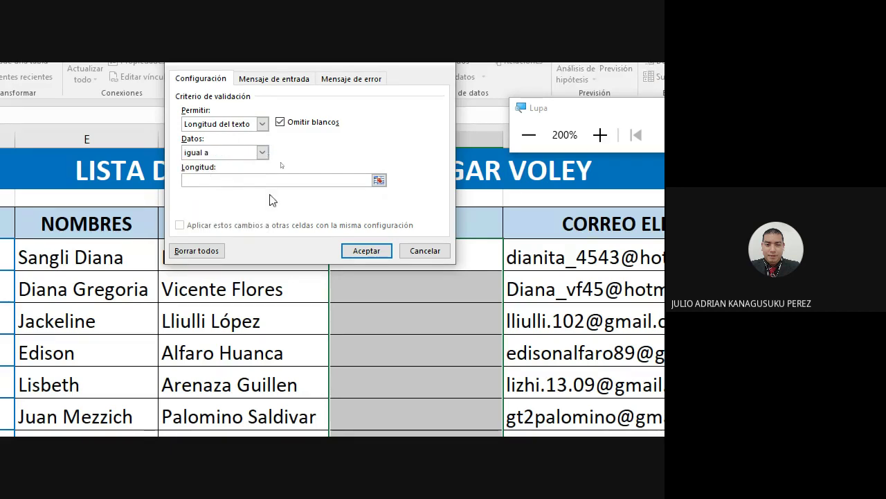
pyautogui.write('9')
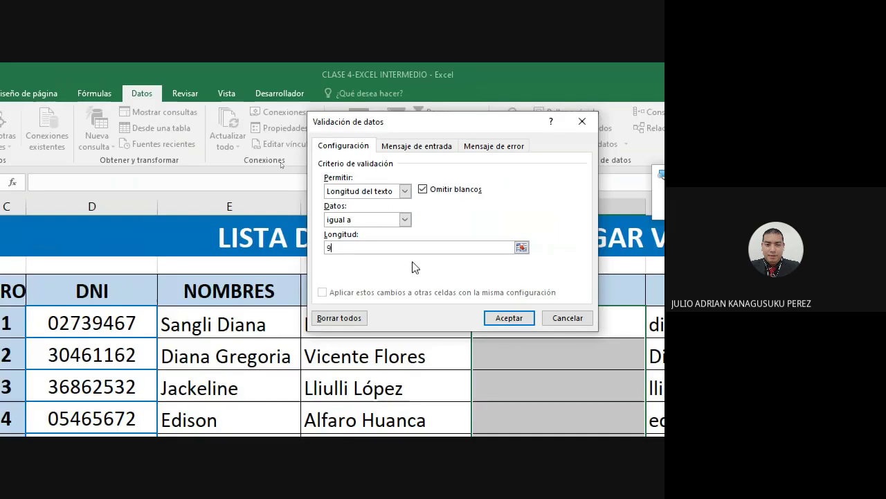
pyautogui.click(516, 320)
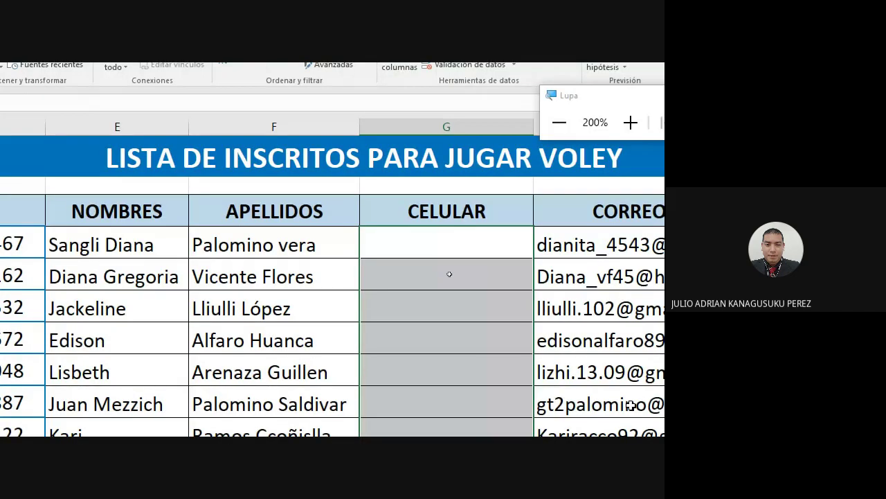
pyautogui.press('super+minus')
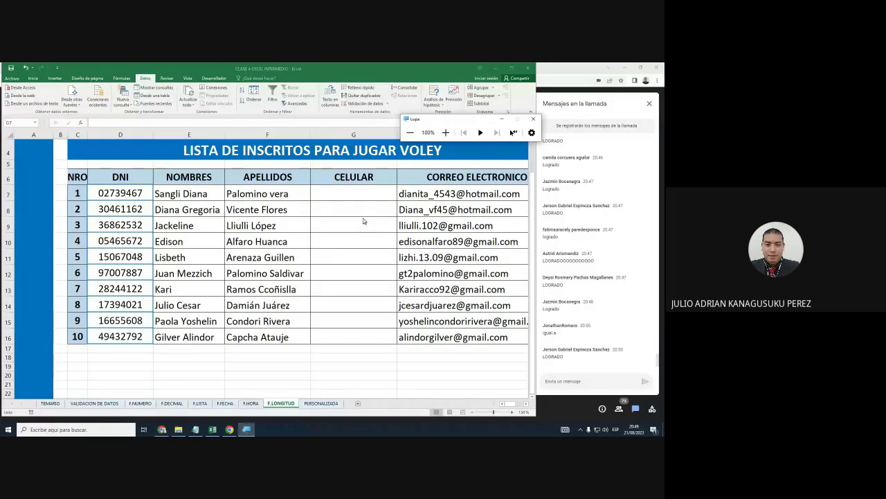
# Enter a 9-digit phone number in G7.
pyautogui.click(343, 198)
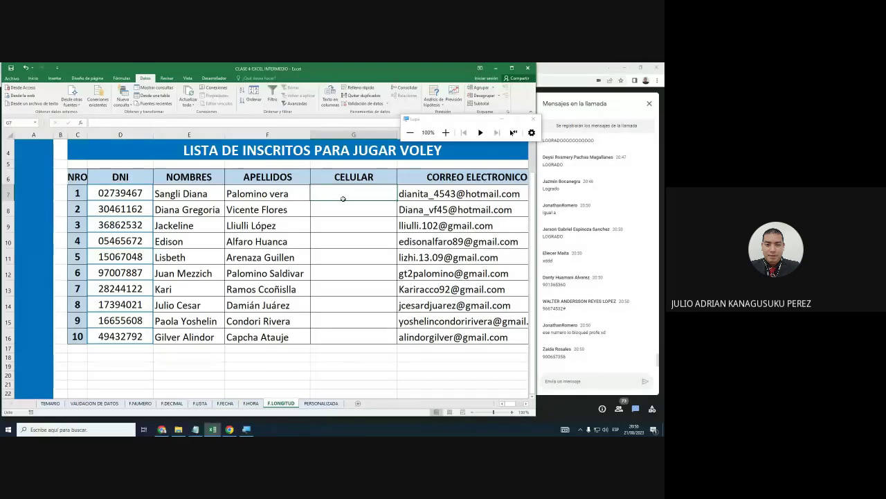
pyautogui.write('901')
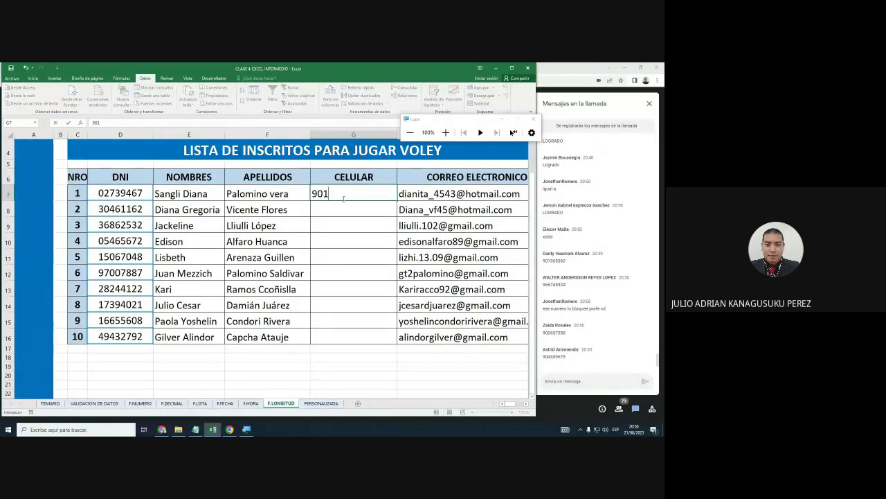
pyautogui.write('365360')
pyautogui.press('Return')
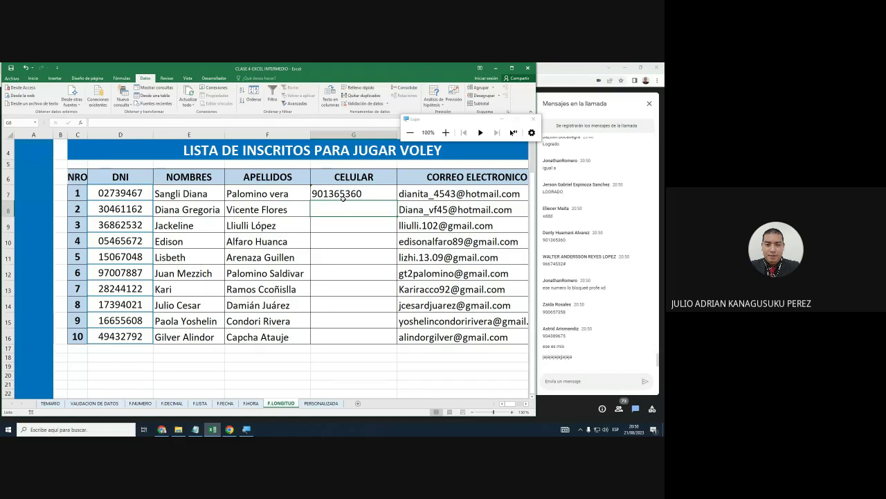
# Test an 8-digit number in G8 and cancel it after the rule rejects it.
pyautogui.write('9667')
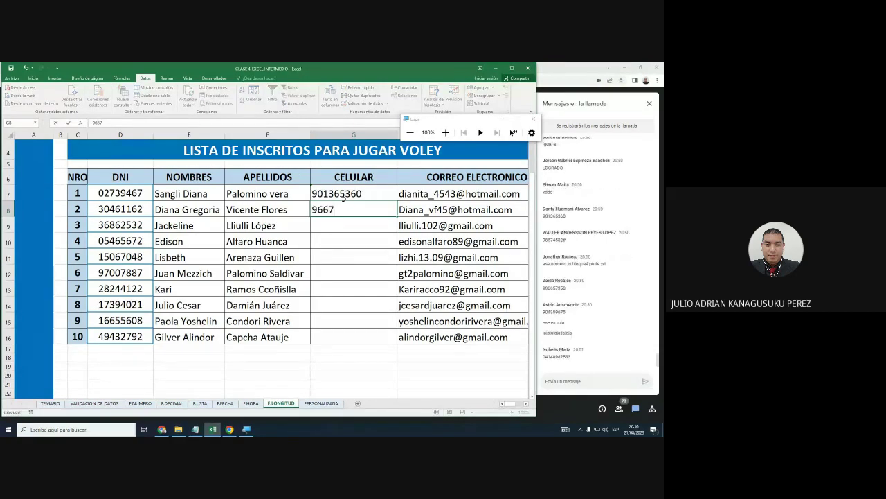
pyautogui.write('4532')
pyautogui.press('Return')
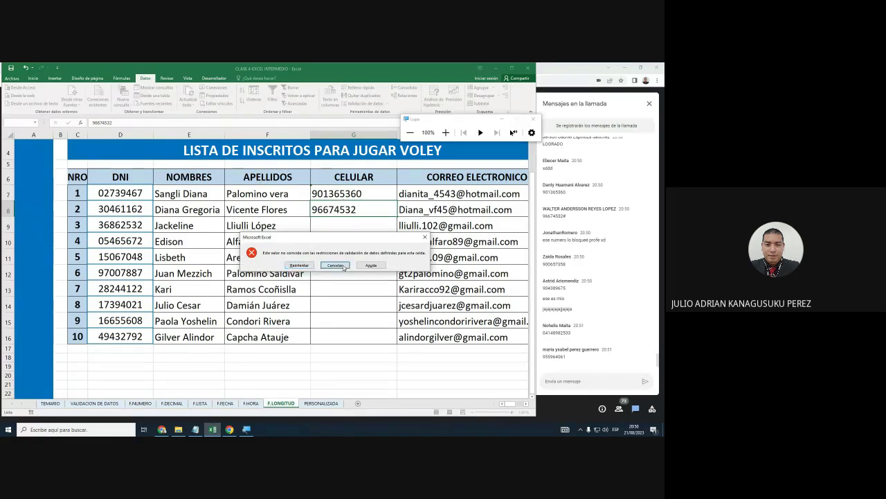
pyautogui.click(335, 265)
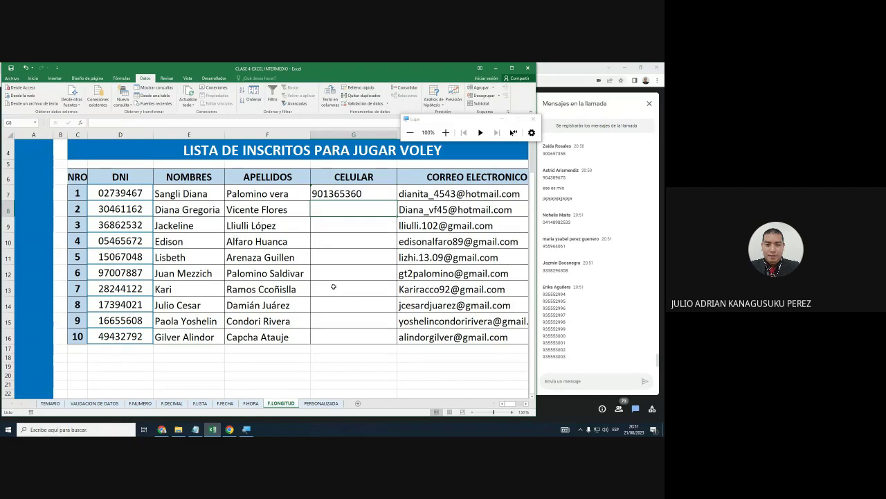
# Select G7:G16 and delete the test phone number.
pyautogui.scroll(-1, 333, 286)
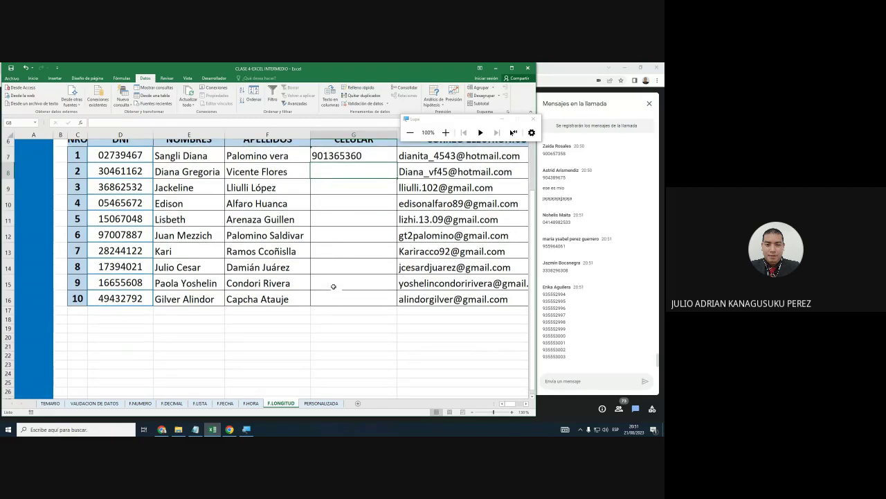
pyautogui.scroll(1, 333, 286)
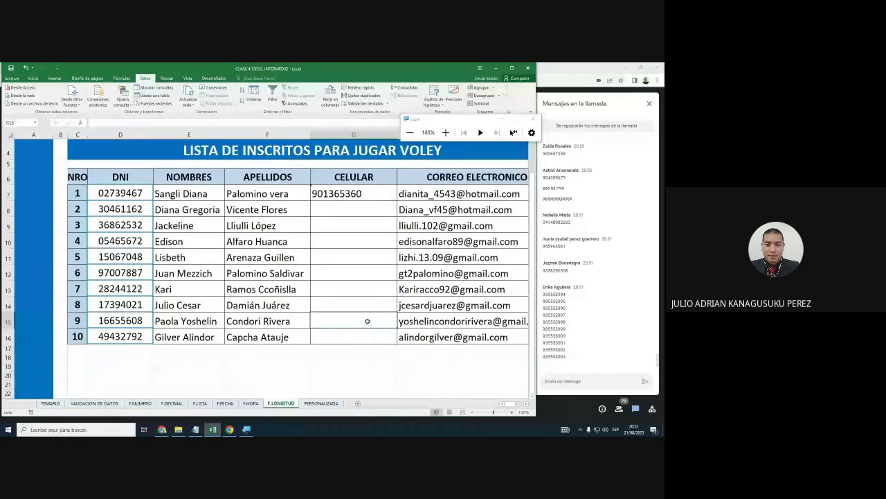
pyautogui.moveTo(350, 193); pyautogui.dragTo(357, 337)
pyautogui.press('Delete')
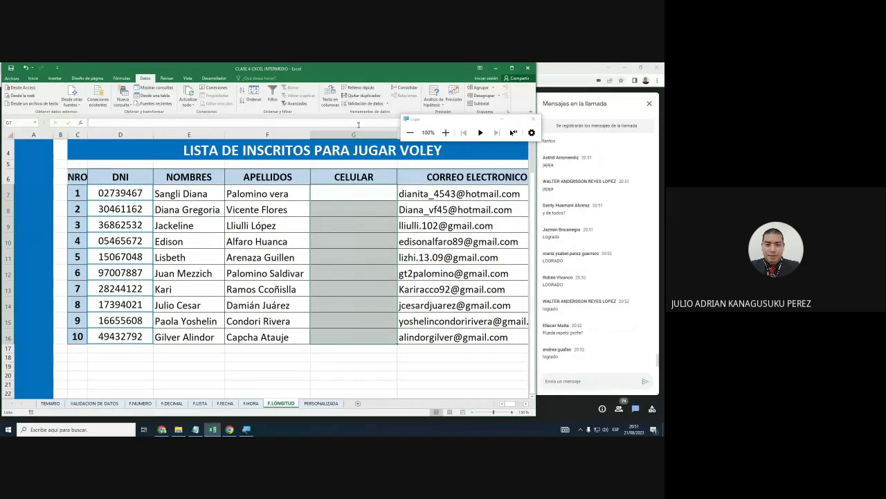
# Clear all existing data validation rules from the CELULAR cells.
pyautogui.click(364, 103)
pyautogui.click(244, 190)
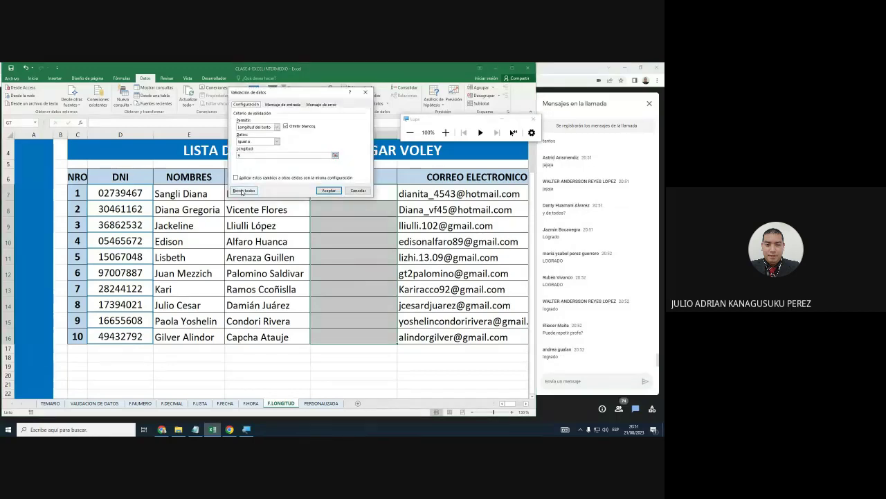
pyautogui.click(331, 190)
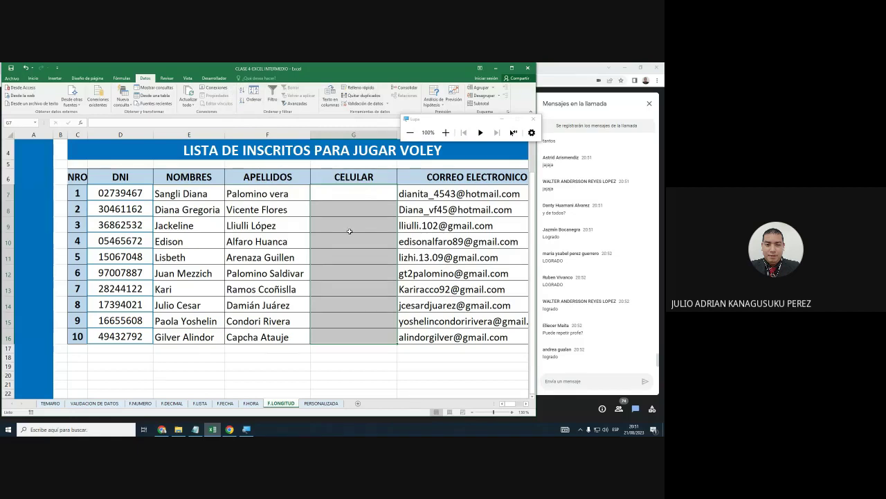
# Reapply validation to G7:G16 with Text length equal to 9.
pyautogui.click(348, 193)
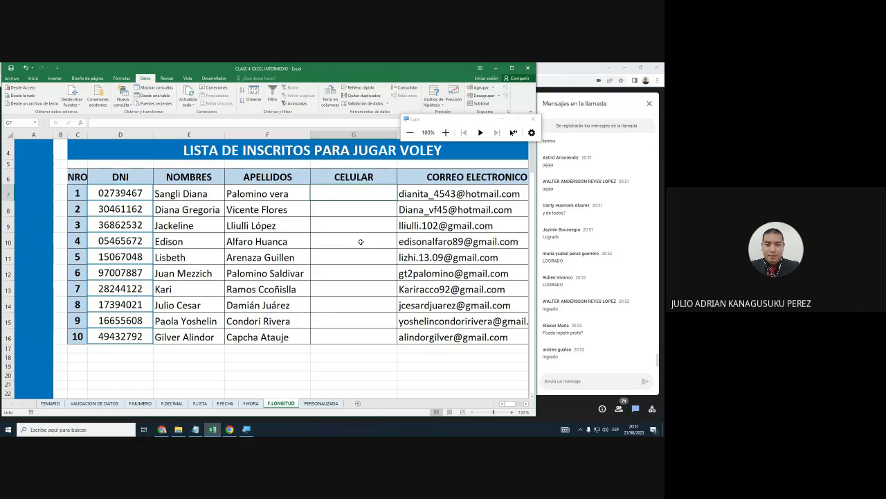
pyautogui.moveTo(366, 196); pyautogui.dragTo(364, 330)
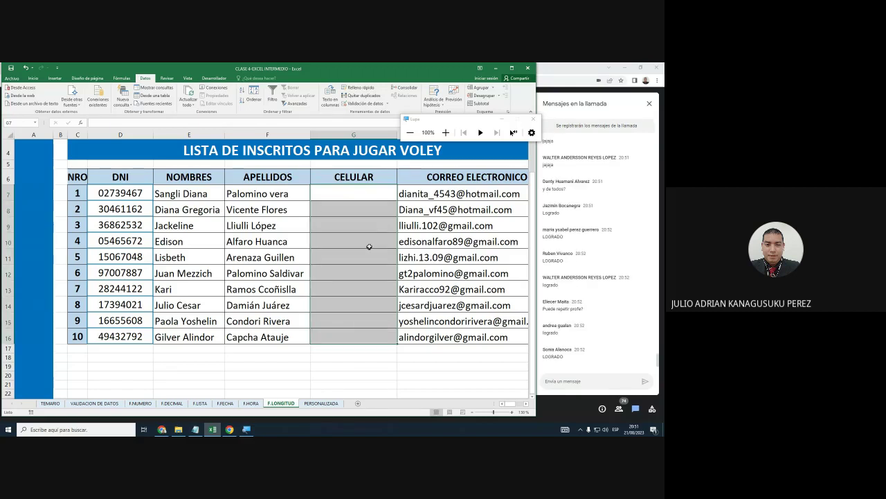
pyautogui.click(446, 132)
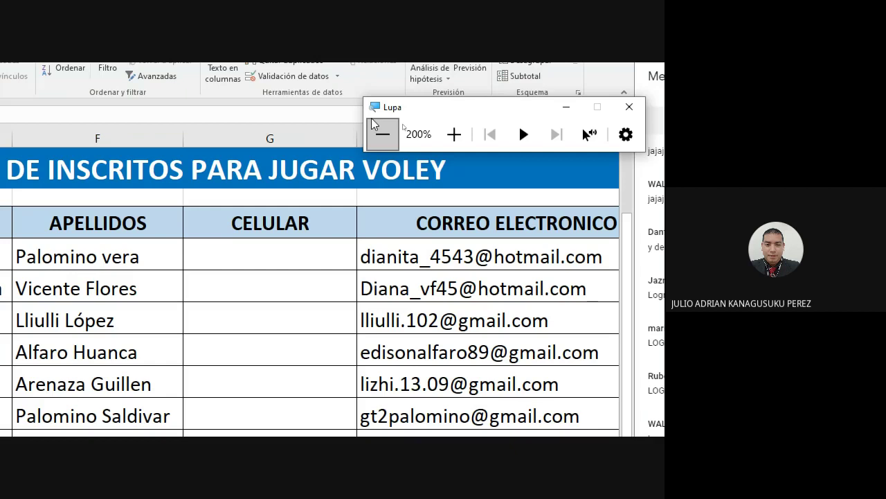
pyautogui.click(291, 75)
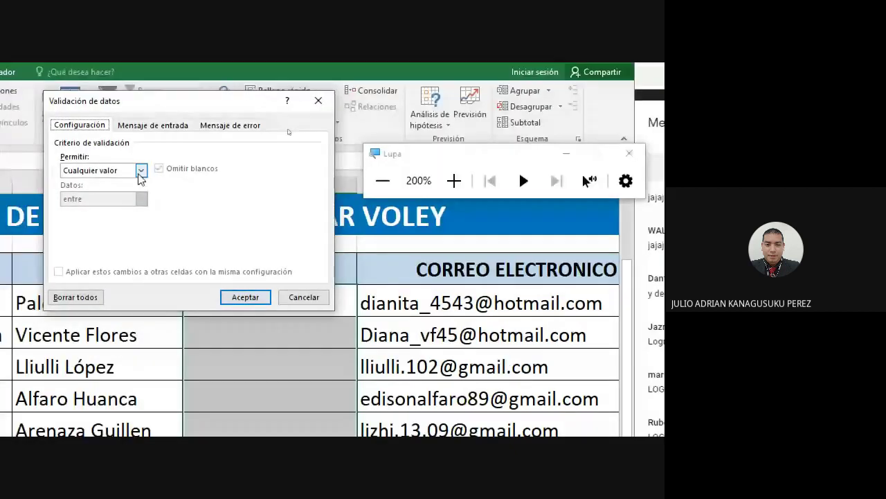
pyautogui.click(140, 170)
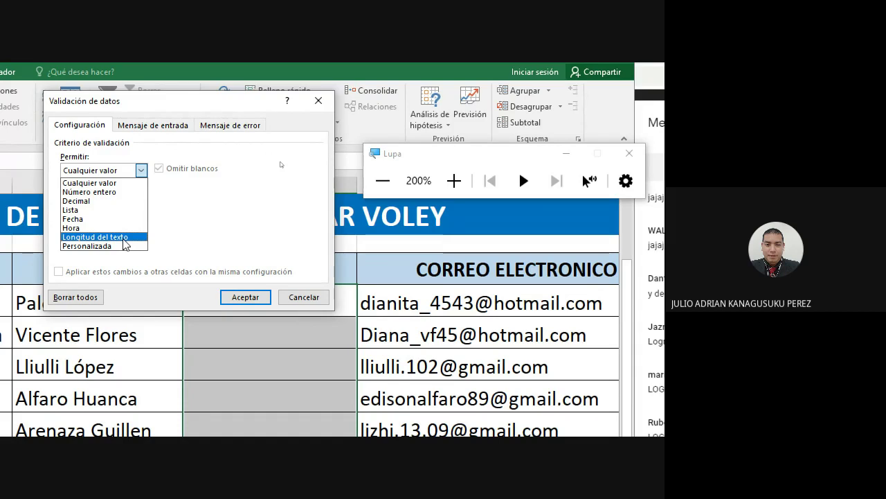
pyautogui.click(123, 237)
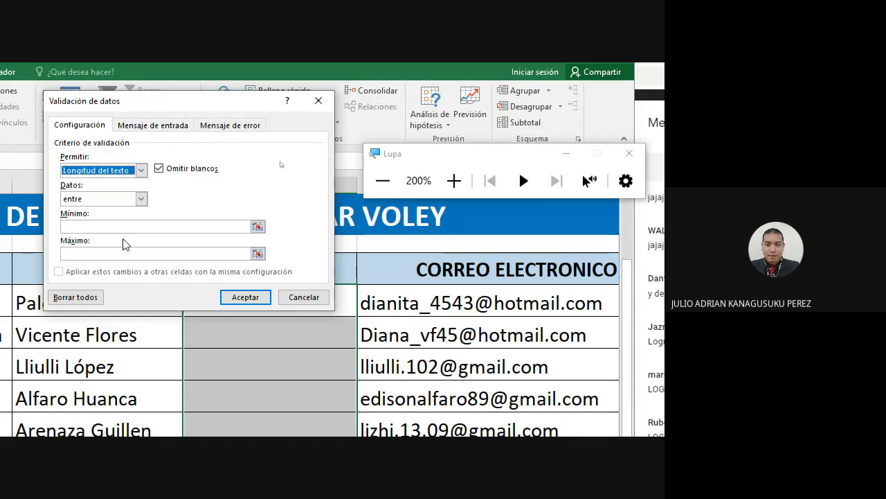
pyautogui.click(141, 199)
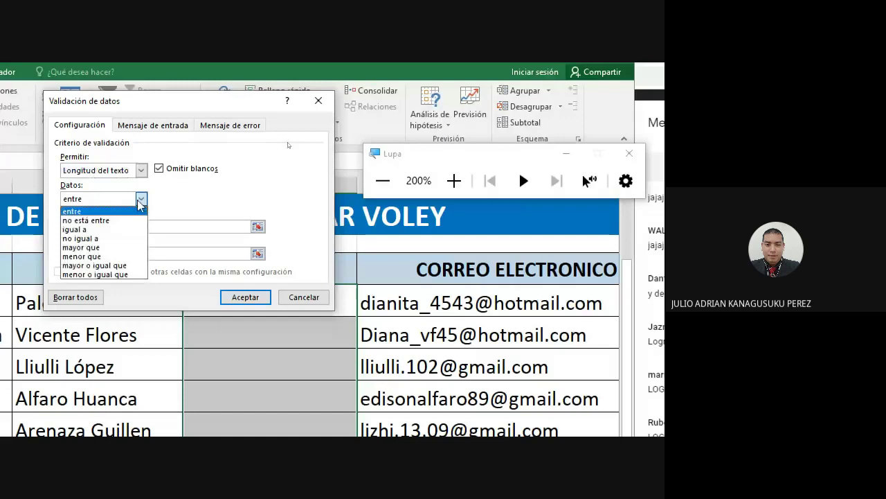
pyautogui.click(88, 229)
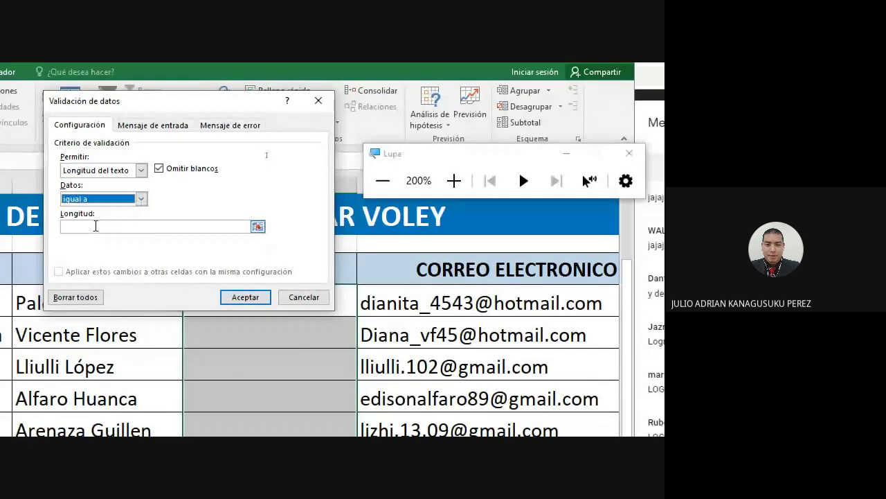
pyautogui.click(102, 229)
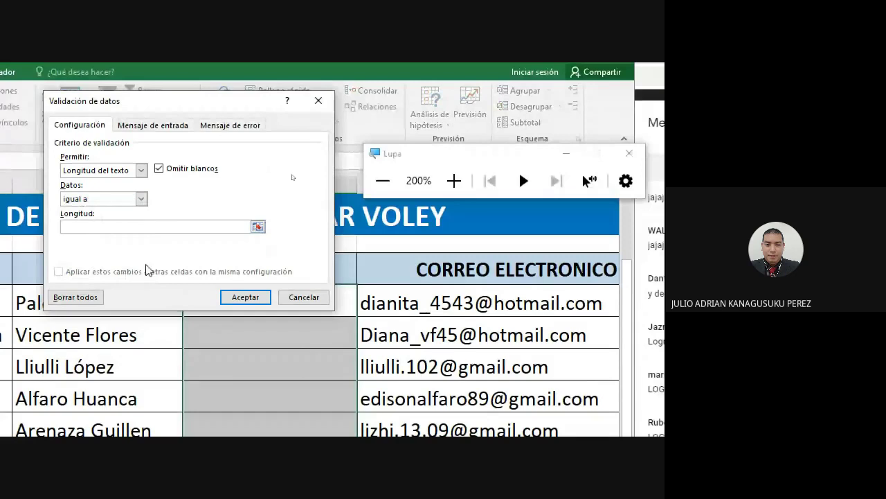
pyautogui.write('9')
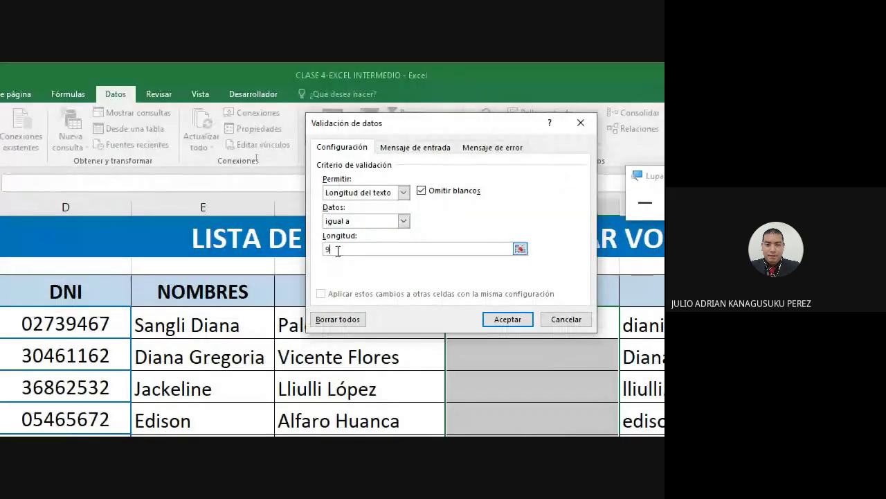
pyautogui.click(495, 322)
pyautogui.hotkey('ctrl', 'alt', 'space')
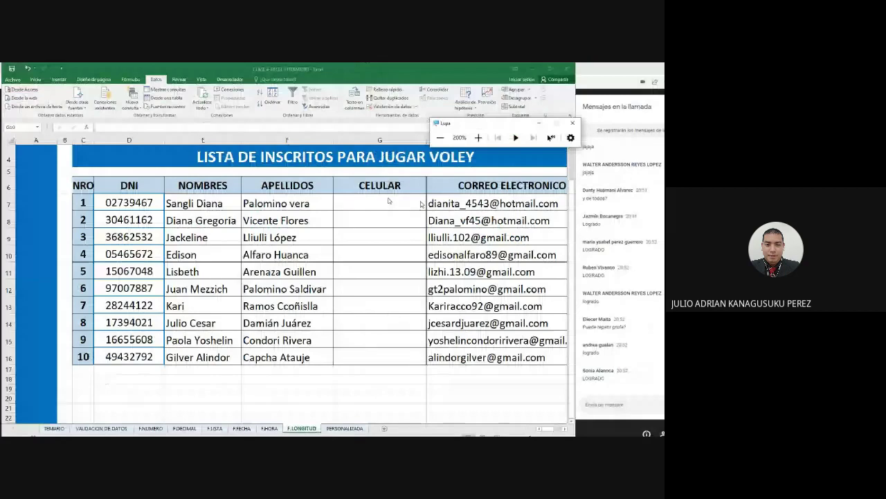
# Enter a 9-digit phone number in G7.
pyautogui.press('super+minus')
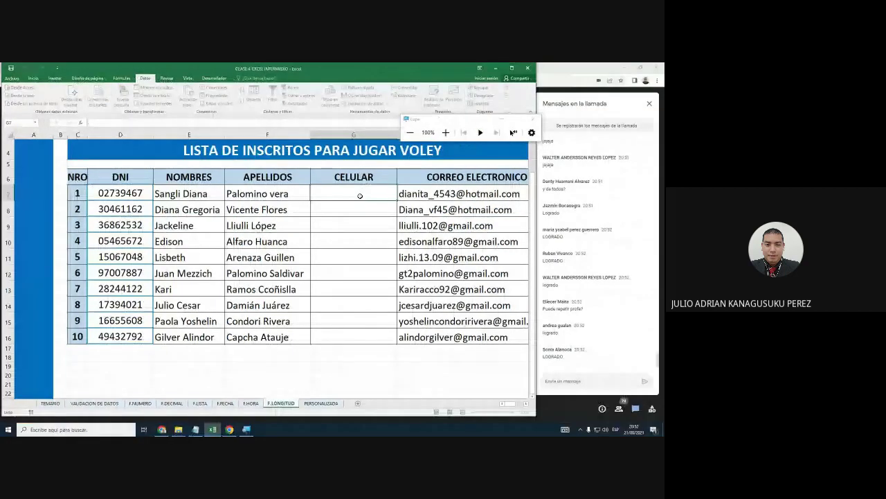
pyautogui.write('9658')
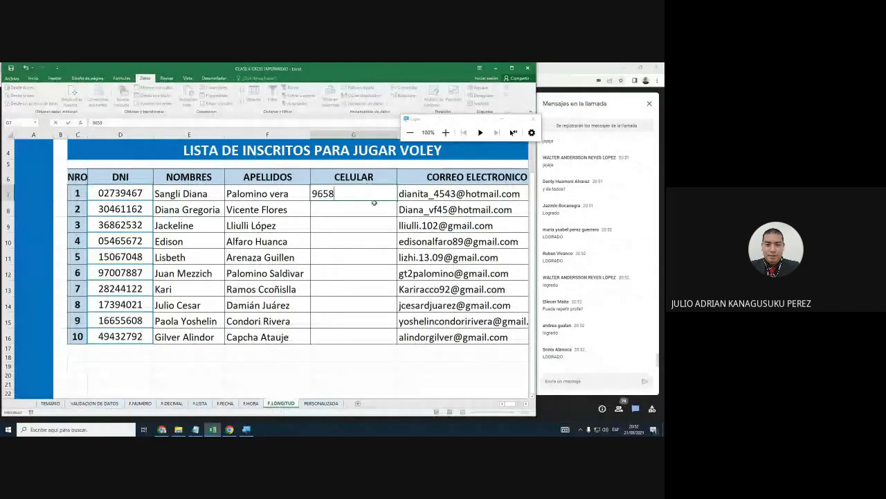
pyautogui.write('74599')
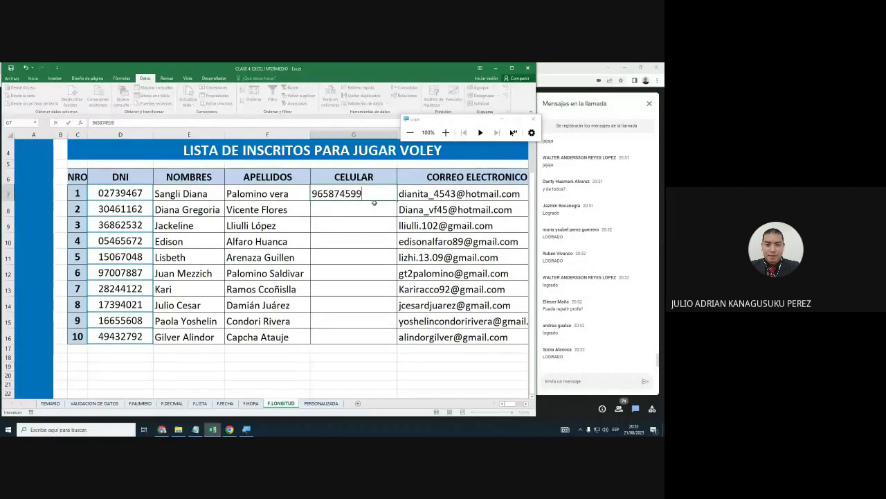
pyautogui.press('Return')
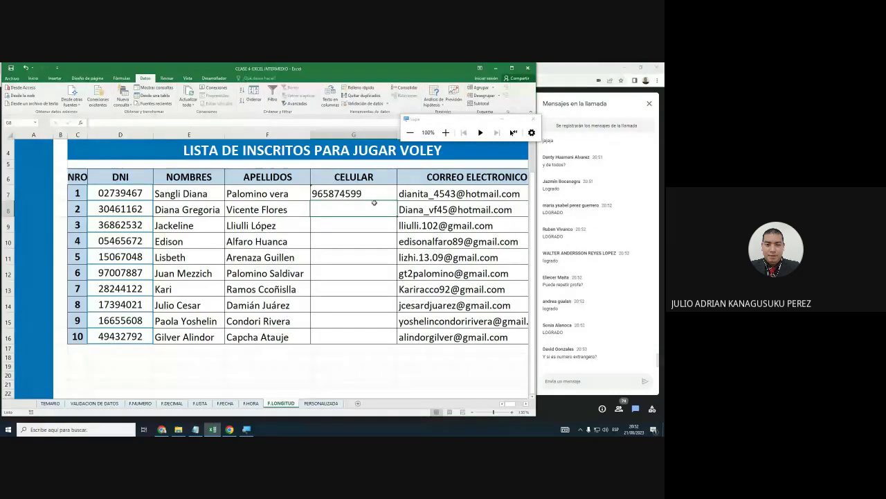
# Try an 8-digit number in G8 and cancel the validation error to discard it.
pyautogui.write('9')
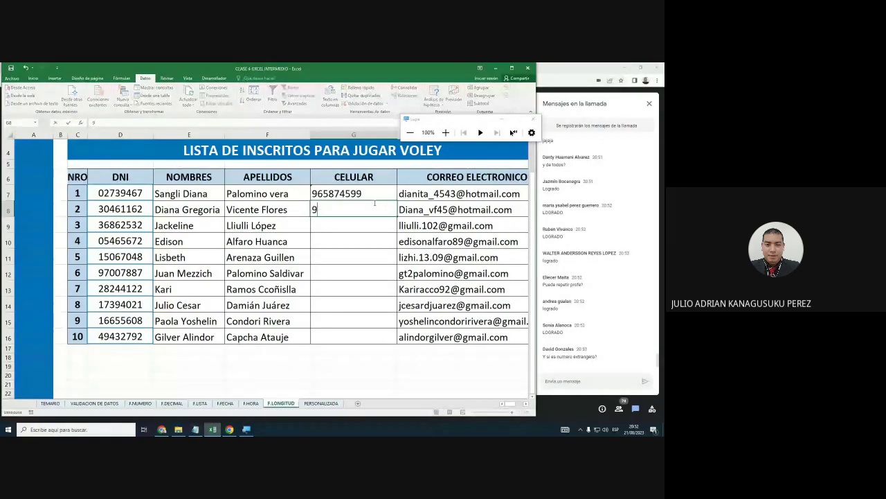
pyautogui.write('87555')
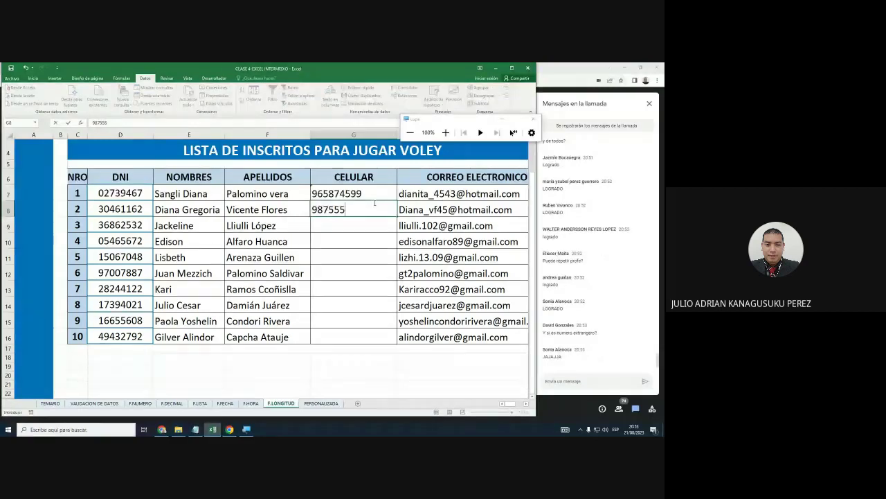
pyautogui.write('41')
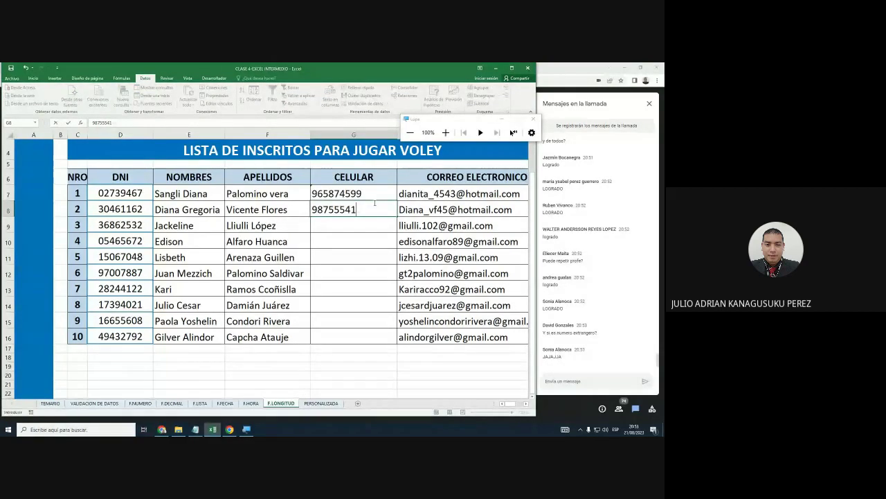
pyautogui.press('Return')
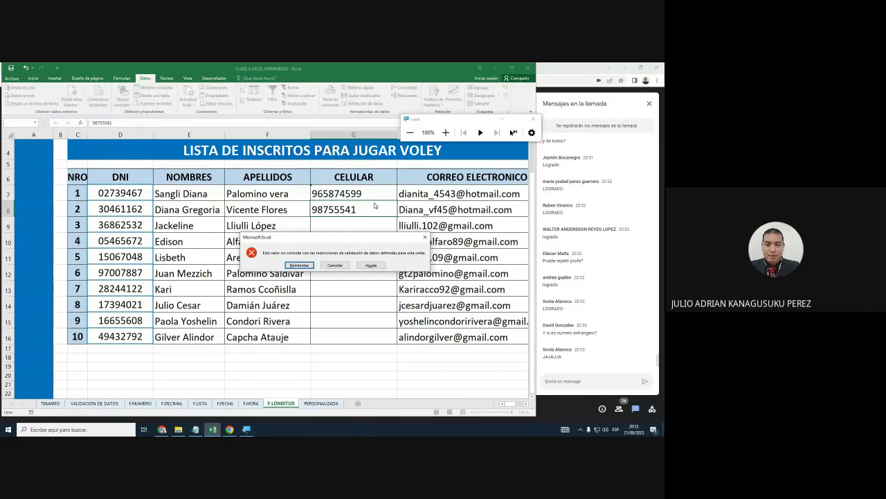
pyautogui.click(335, 266)
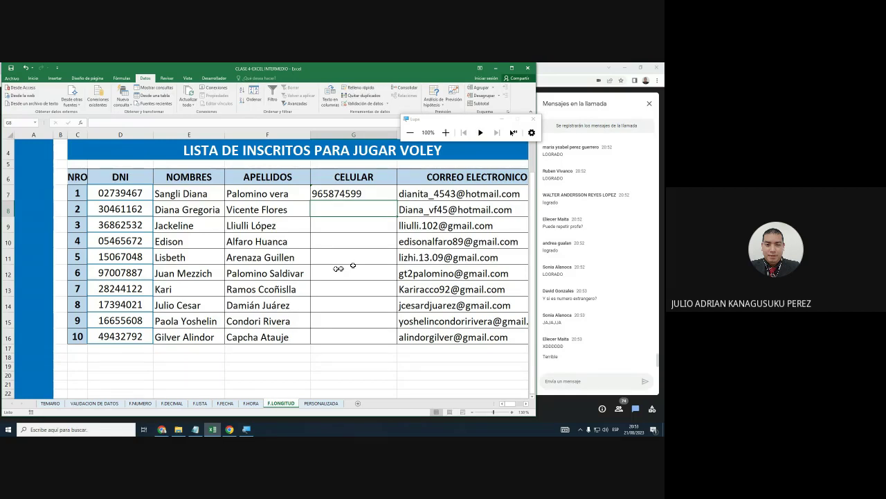
# Give the last CELULAR cell, G16, a yellow fill color.
pyautogui.press('Down')
pyautogui.press('Down')
pyautogui.press('Down')
pyautogui.scroll(-1, 349, 287)
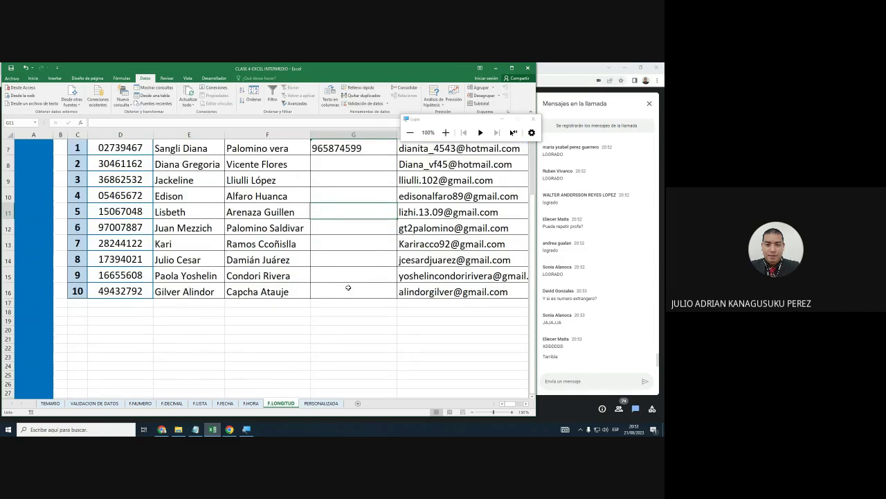
pyautogui.click(349, 287)
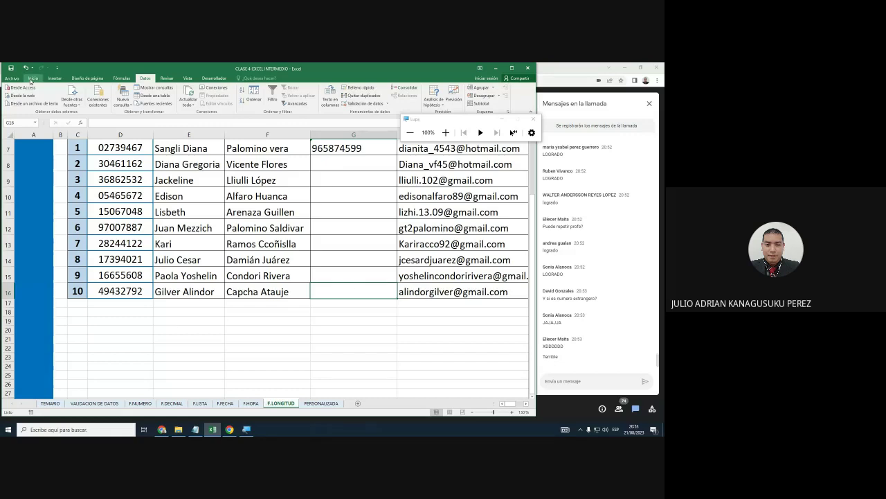
pyautogui.click(30, 79)
pyautogui.click(108, 101)
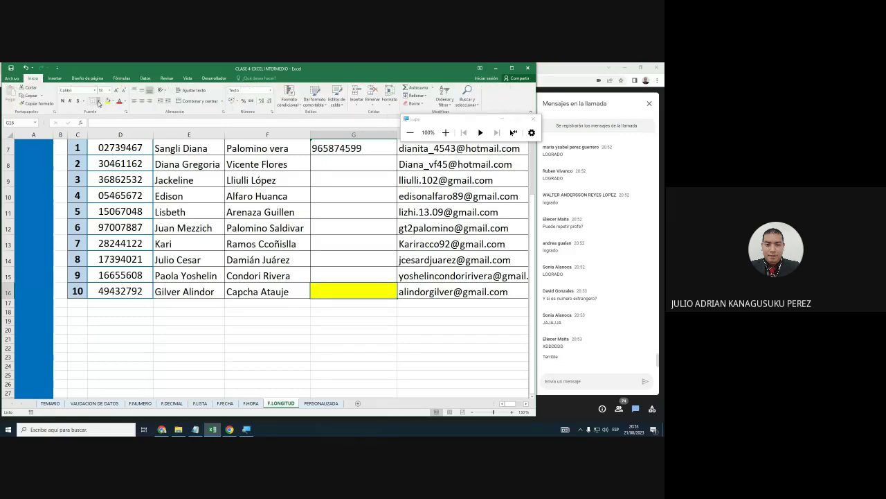
pyautogui.click(98, 101)
pyautogui.click(119, 174)
pyautogui.click(114, 102)
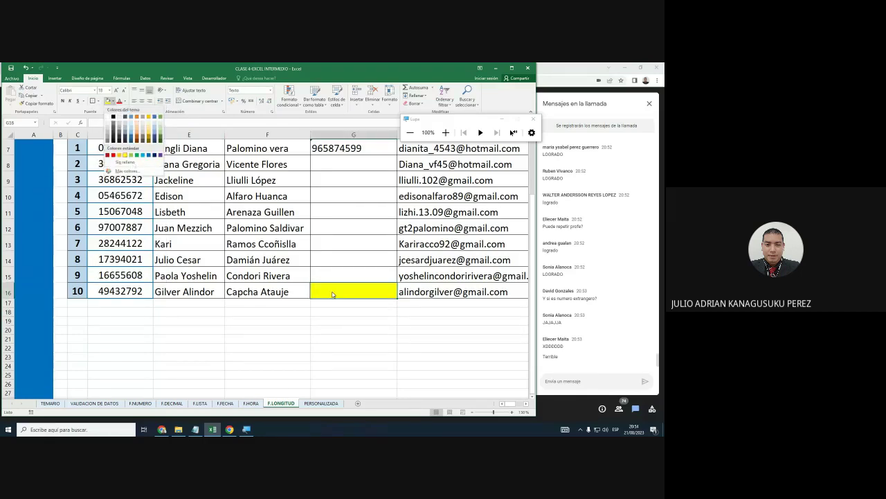
pyautogui.click(359, 292)
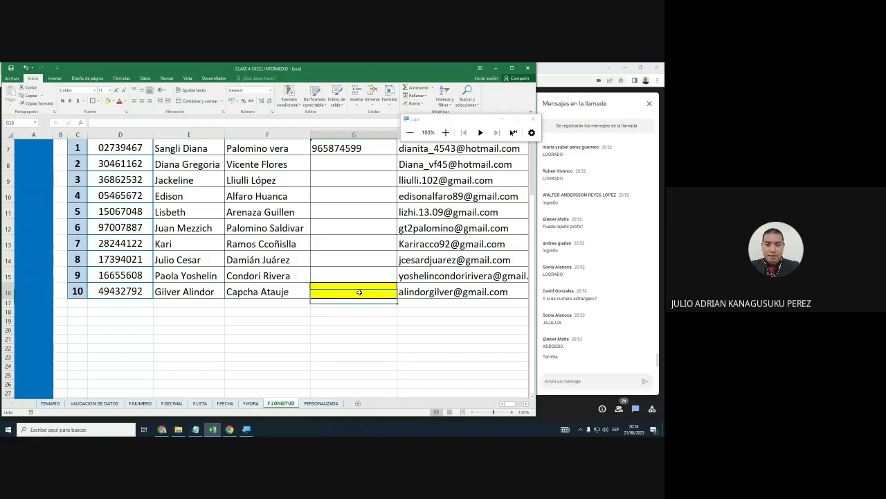
pyautogui.click(394, 302)
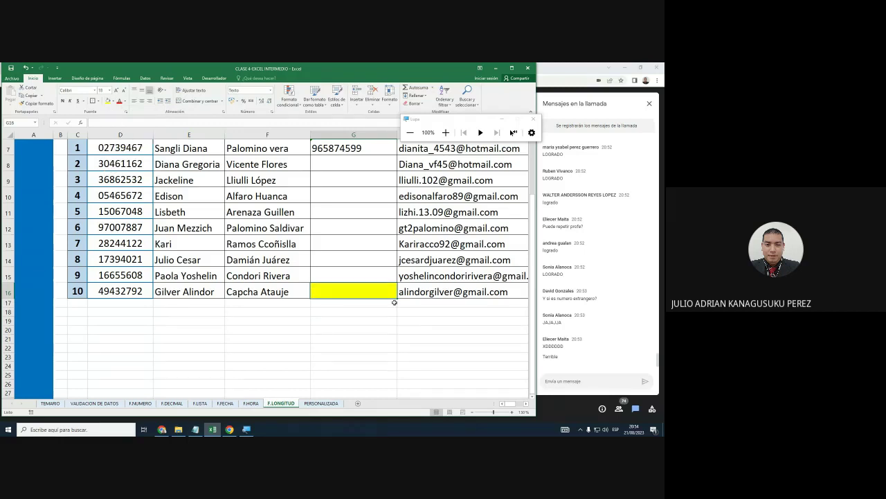
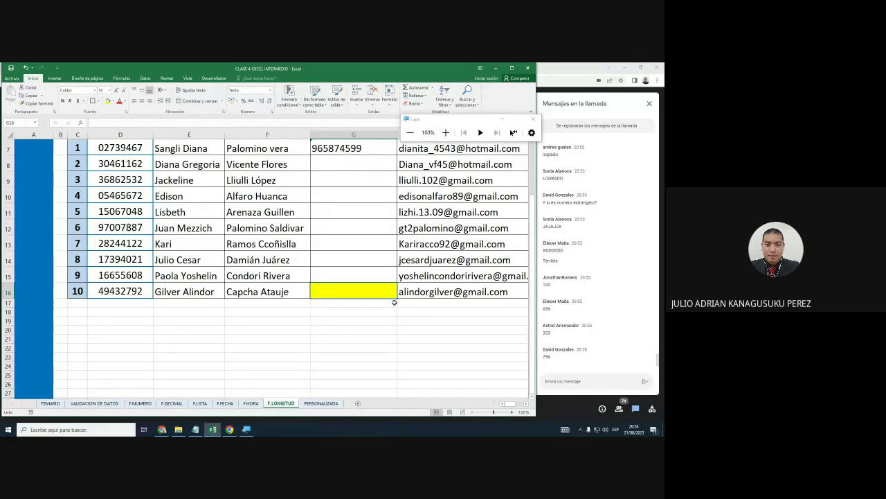
# Test G16's validation with 33 and then 333, cancelling the rejected entry.
pyautogui.write('33')
pyautogui.press('Return')
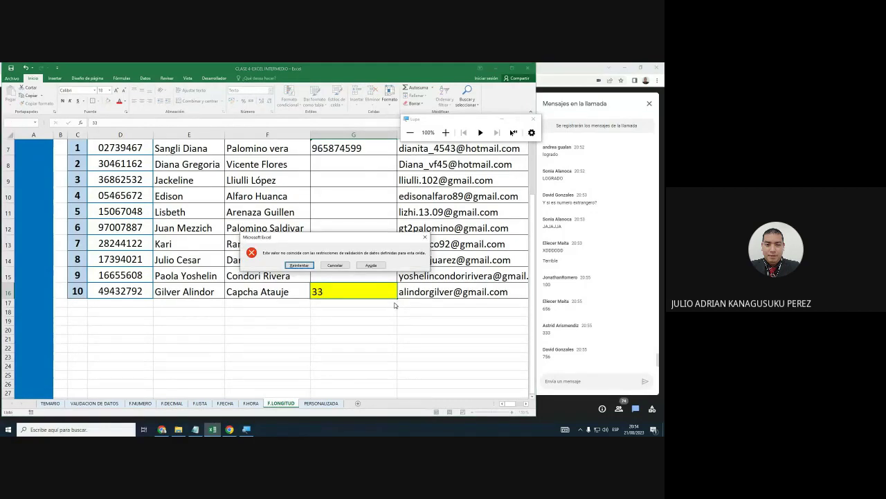
pyautogui.press('Return')
pyautogui.write('3')
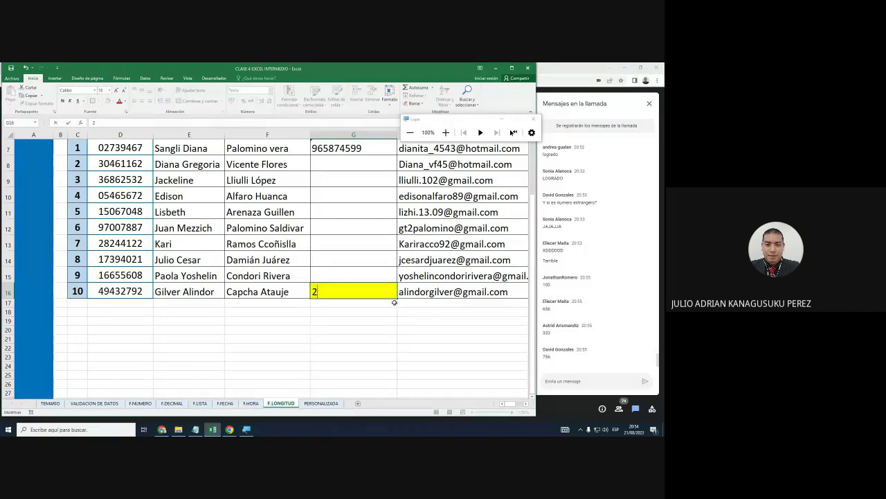
pyautogui.write('3')
pyautogui.press('BackSpace')
pyautogui.press('BackSpace')
pyautogui.write('33')
pyautogui.write('3')
pyautogui.press('Return')
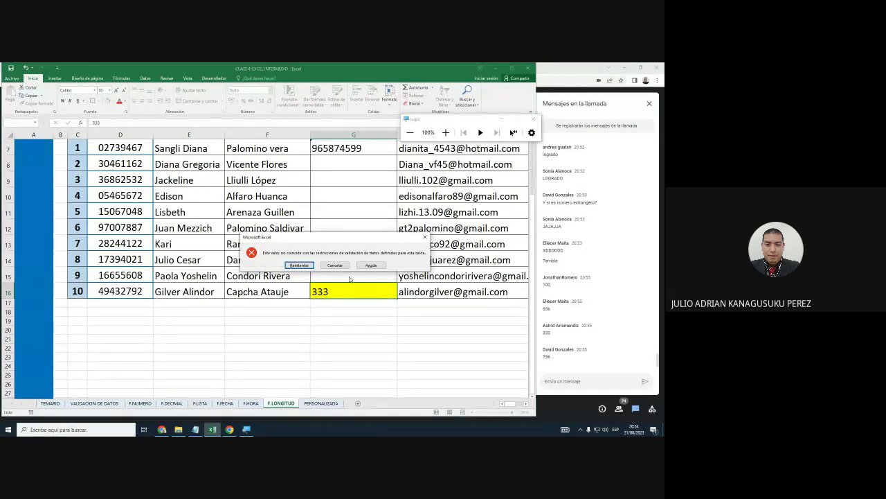
pyautogui.click(335, 265)
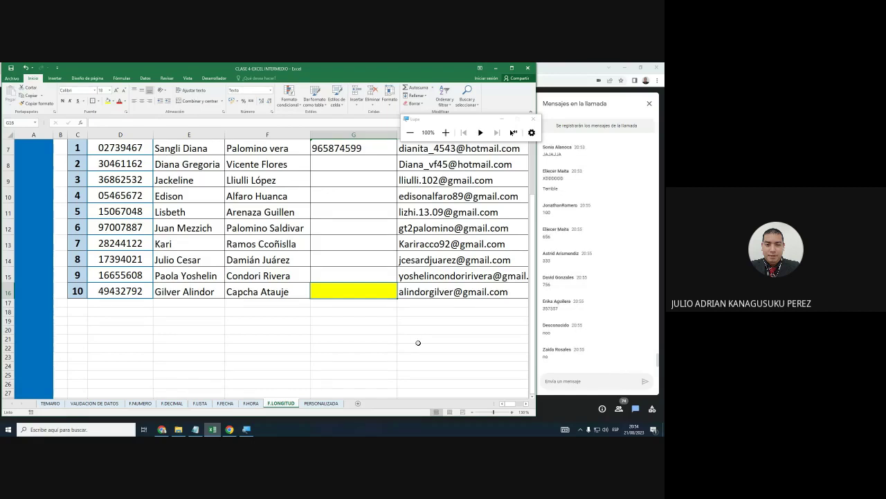
pyautogui.click(316, 347)
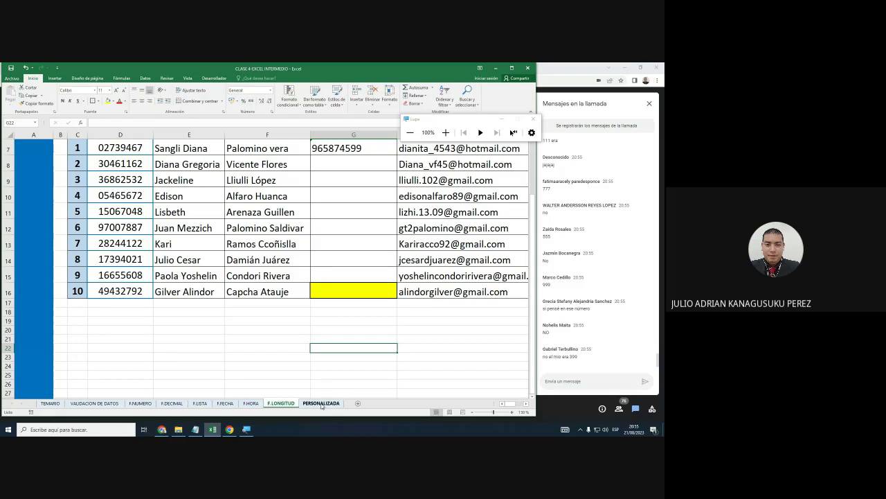
# Switch to the PERSONALIZADA sheet and select the first Ventas cell, E10.
pyautogui.click(321, 403)
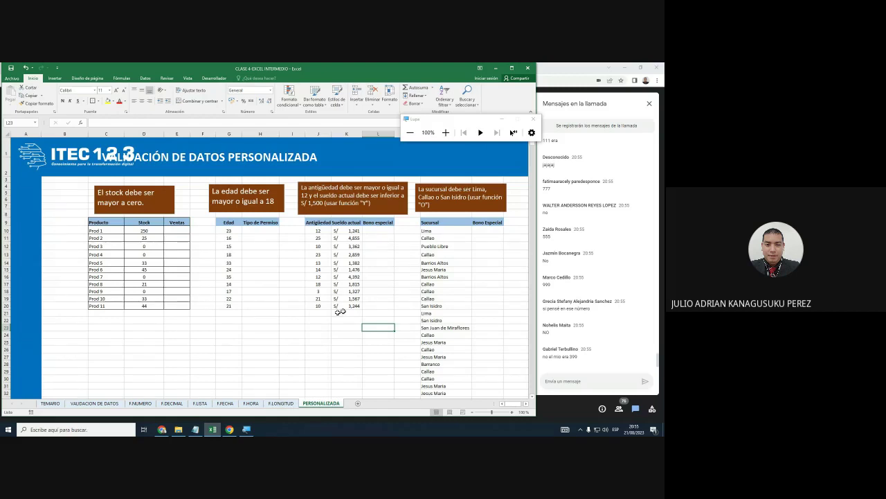
pyautogui.press('Left')
pyautogui.press('Left')
pyautogui.press('Left')
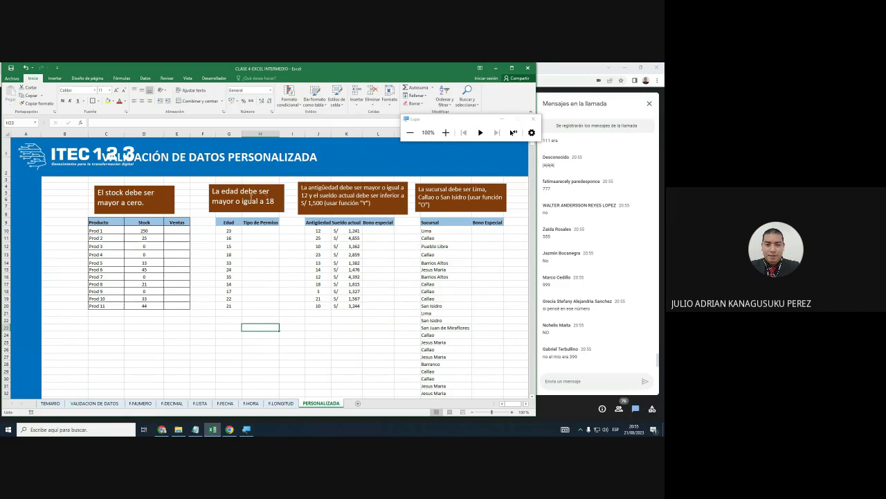
pyautogui.click(184, 231)
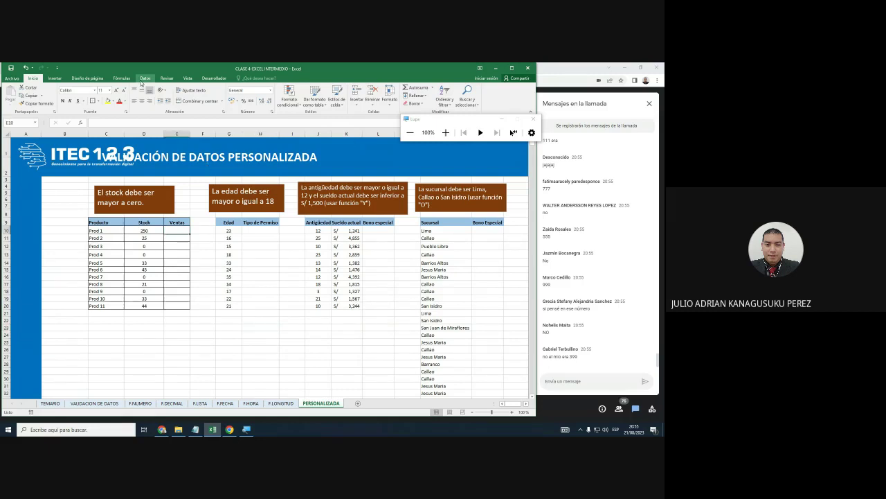
# Review the Permitir options in Validación de datos for E10 without applying a rule.
pyautogui.click(144, 78)
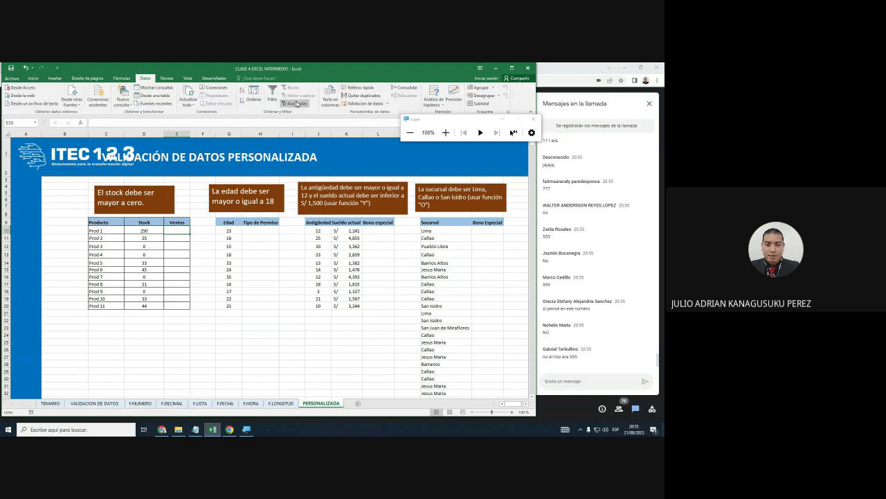
pyautogui.click(357, 104)
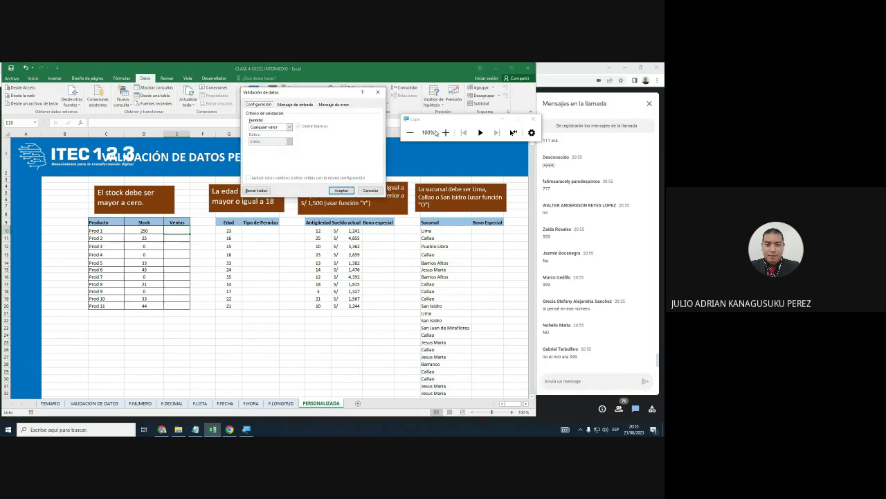
pyautogui.click(445, 133)
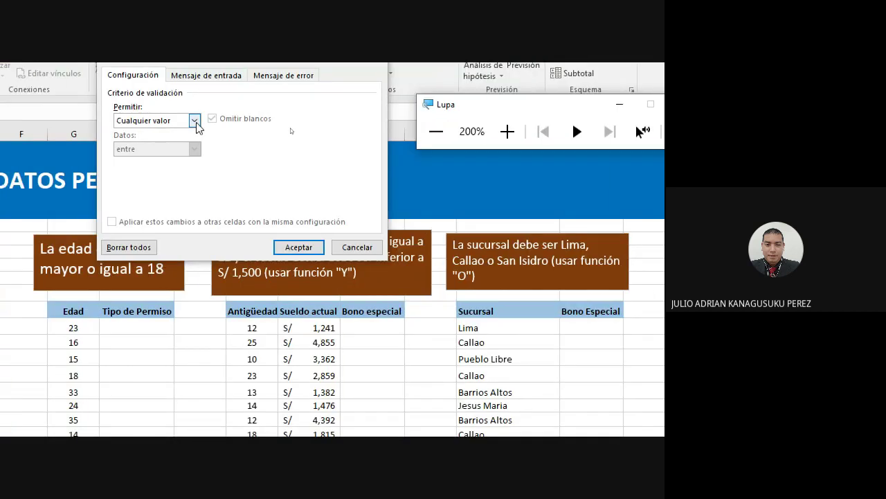
pyautogui.click(195, 121)
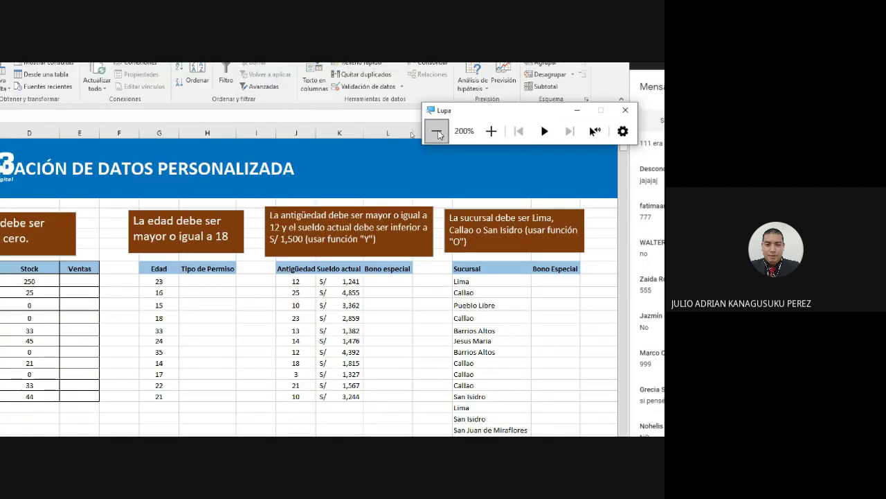
pyautogui.click(438, 134)
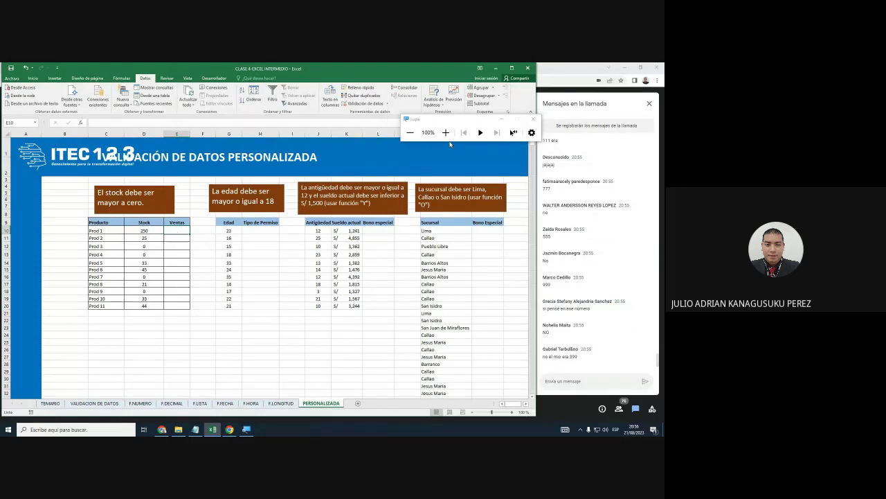
pyautogui.press('super+plus')
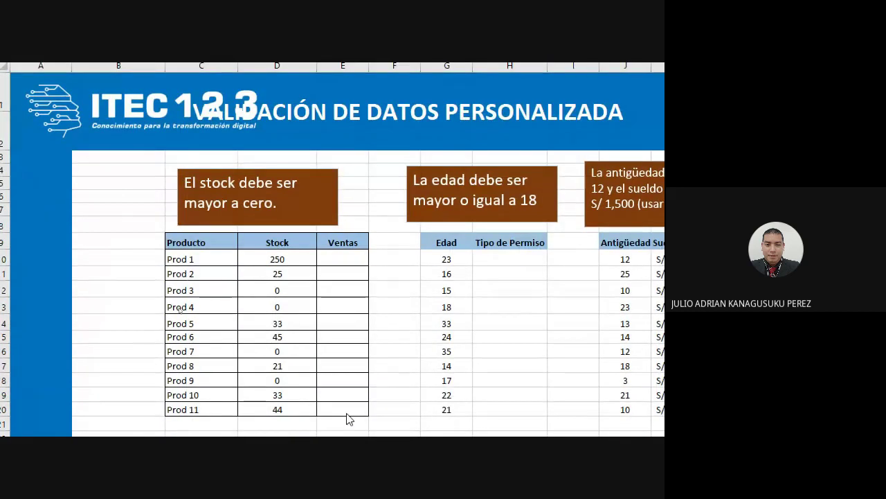
pyautogui.moveTo(346, 258); pyautogui.dragTo(344, 307)
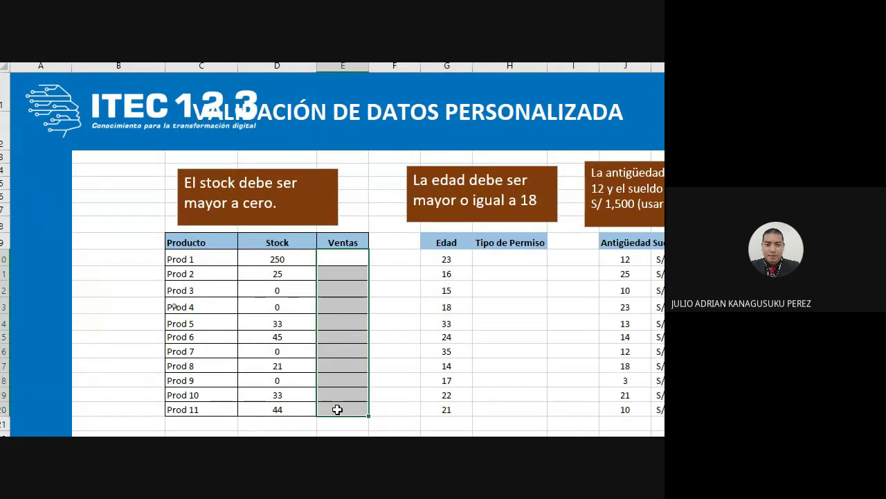
pyautogui.moveTo(345, 308); pyautogui.dragTo(337, 409)
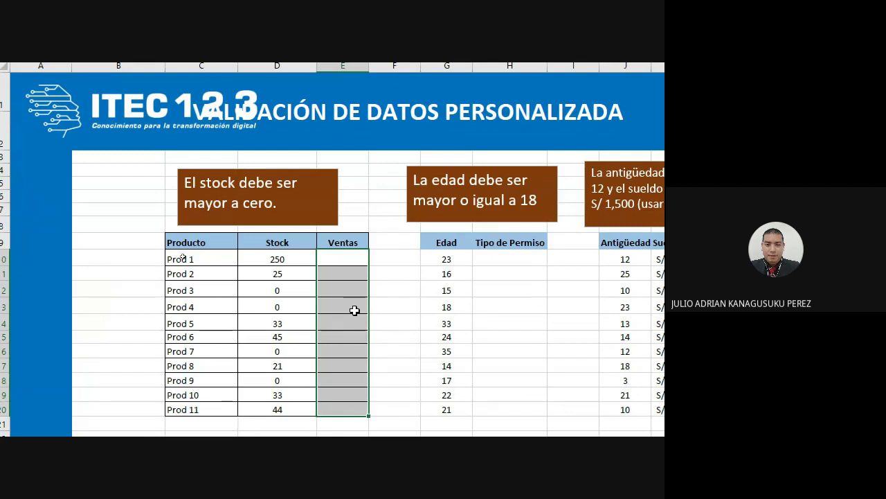
pyautogui.click(292, 257)
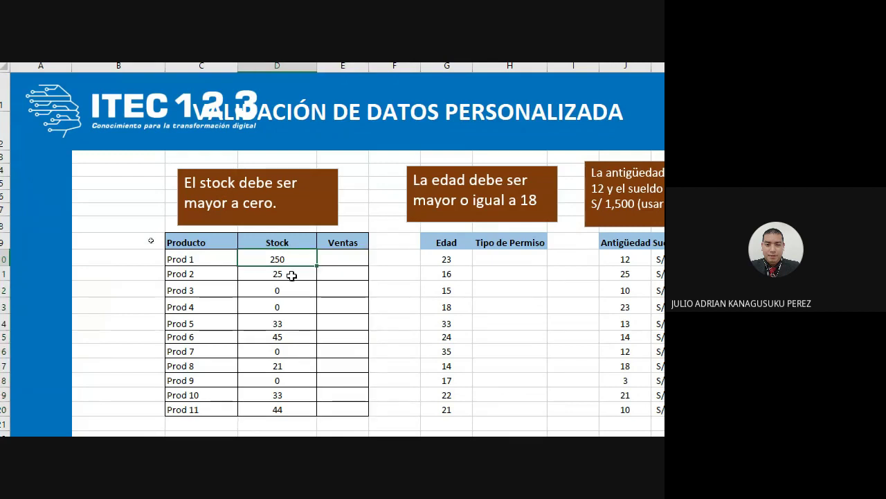
pyautogui.moveTo(292, 275); pyautogui.dragTo(286, 408)
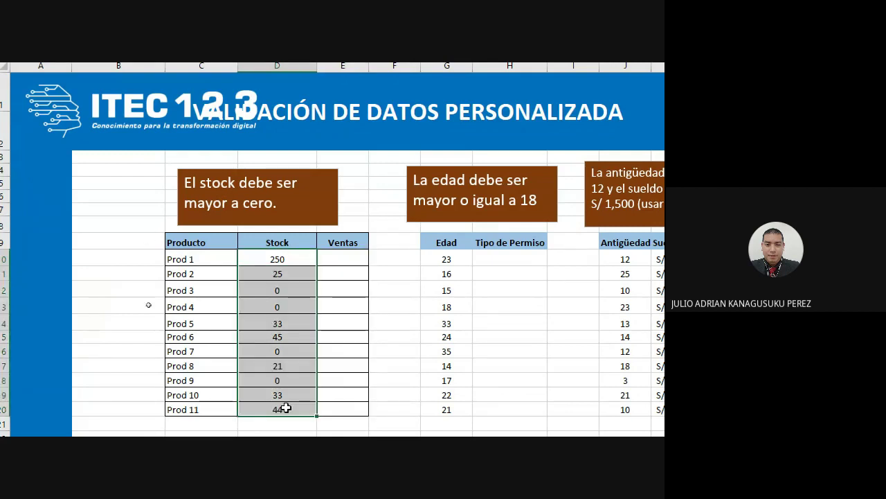
pyautogui.click(350, 306)
pyautogui.click(344, 289)
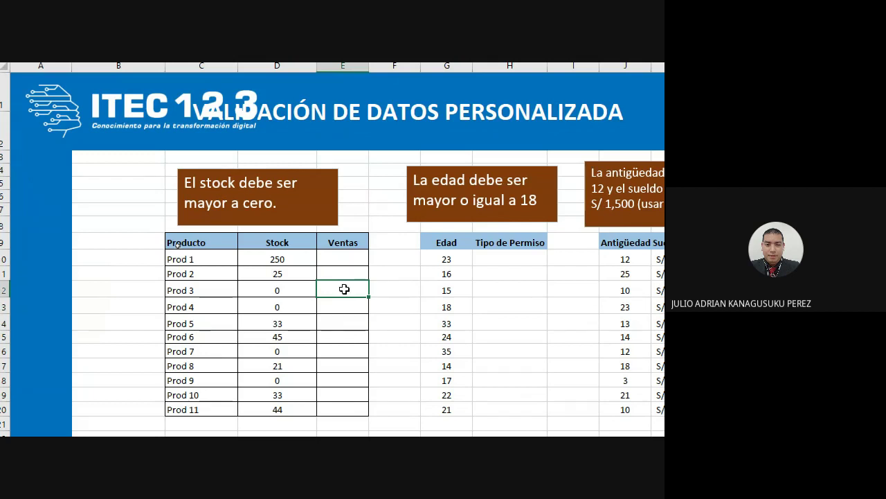
pyautogui.click(211, 290)
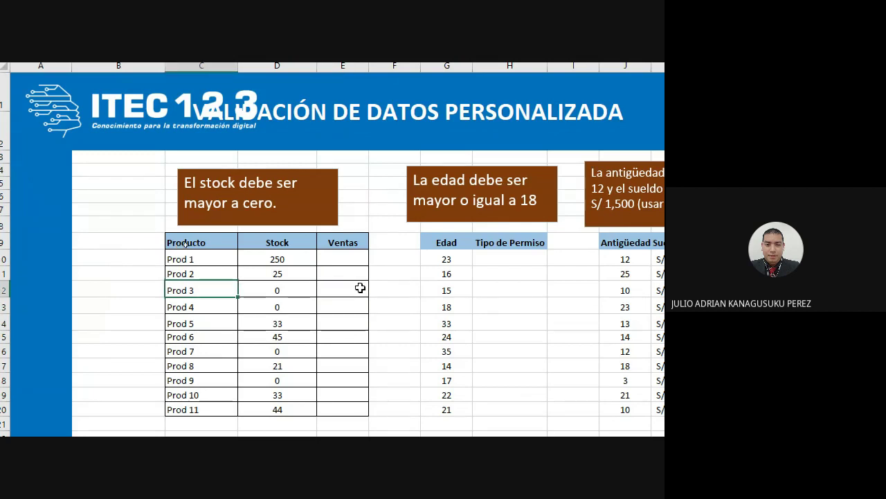
pyautogui.click(361, 288)
pyautogui.write('25')
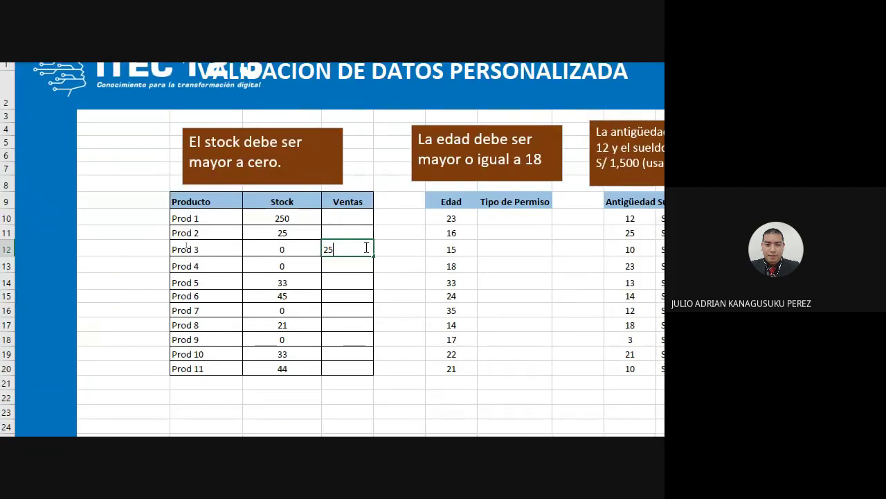
pyautogui.press('Return')
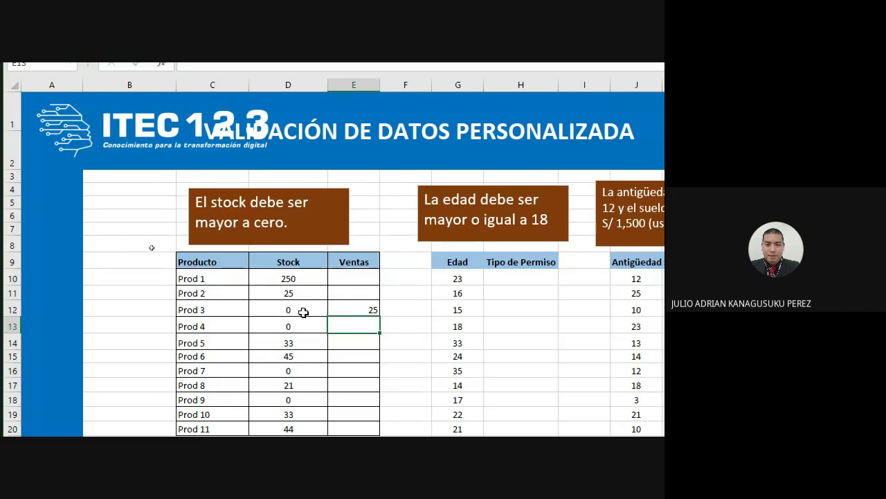
pyautogui.click(353, 308)
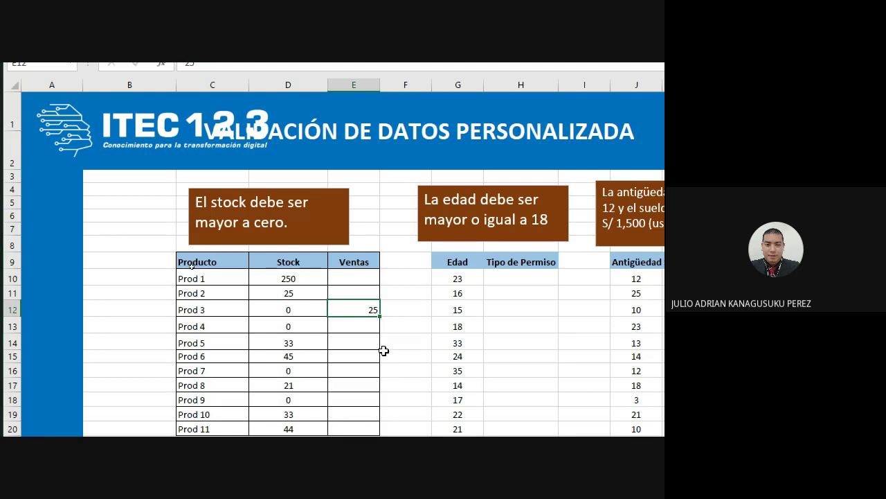
pyautogui.press('Delete')
pyautogui.click(373, 333)
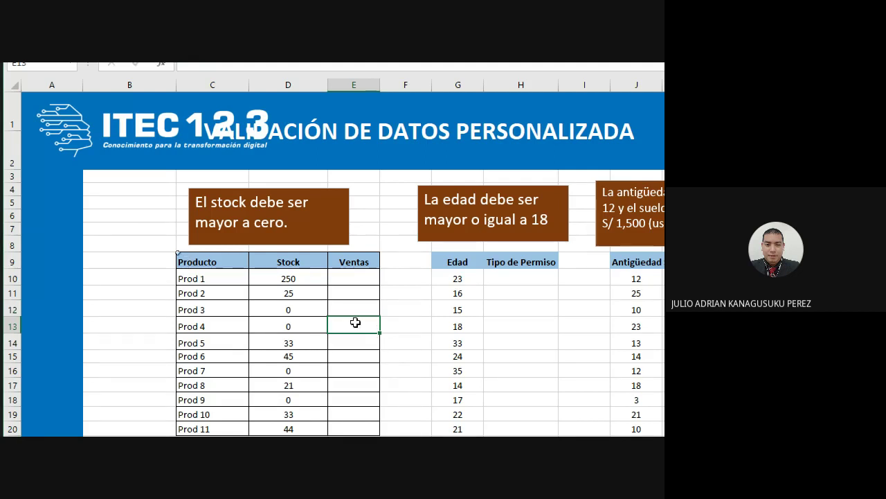
pyautogui.moveTo(357, 277)
pyautogui.mouseDown()
pyautogui.moveTo(353, 405)
pyautogui.moveTo(362, 373)
pyautogui.mouseUp()
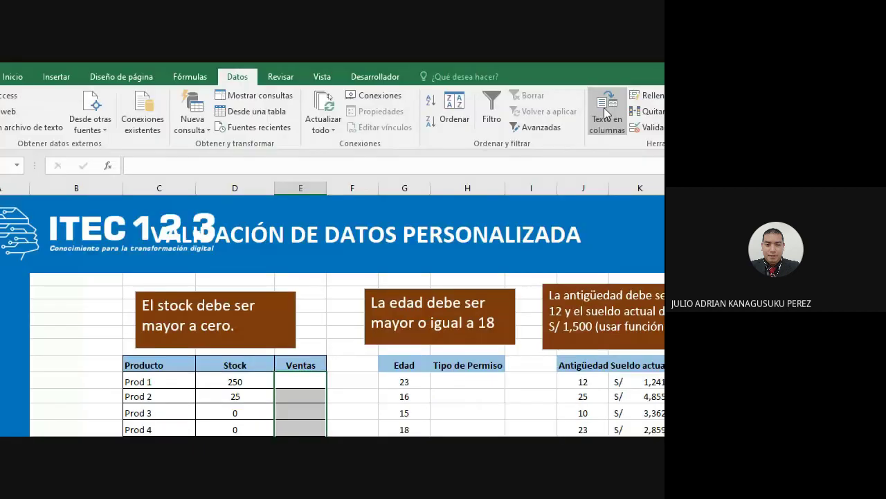
# Apply a Personalizada validation formula =D10>0 to the Ventas cells, referencing Prod 1's stock.
pyautogui.click(610, 126)
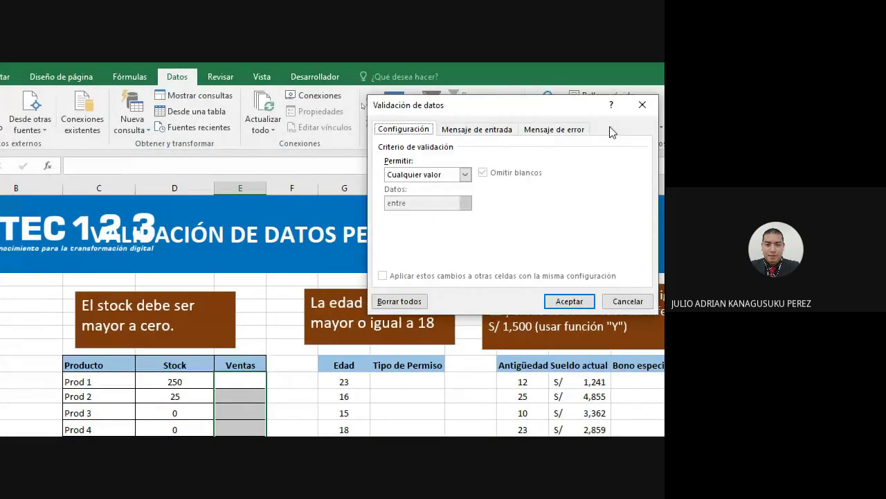
pyautogui.moveTo(490, 105); pyautogui.dragTo(385, 148)
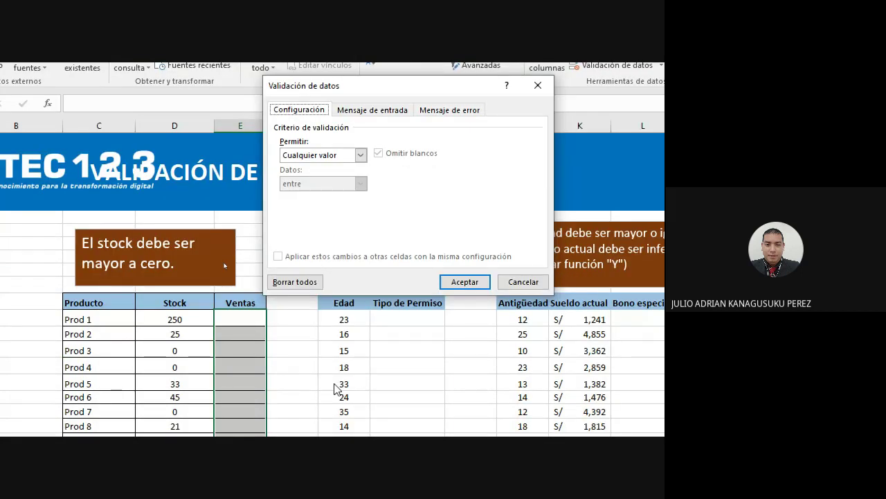
pyautogui.click(360, 156)
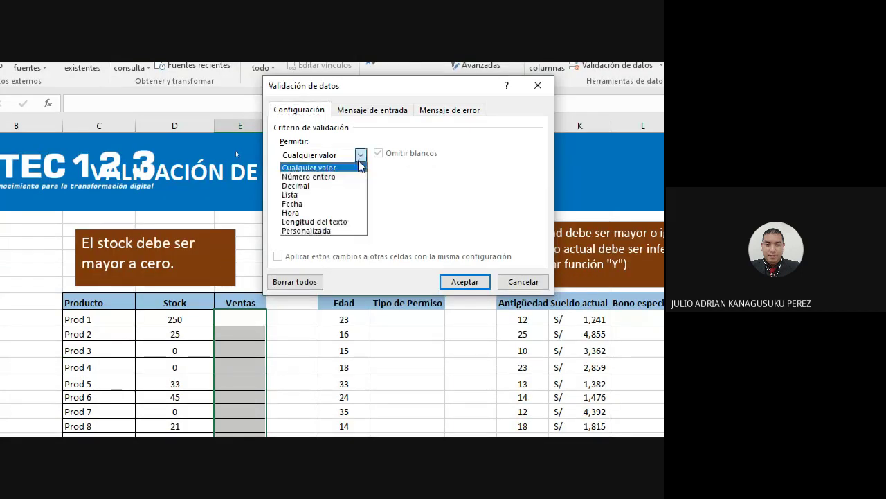
pyautogui.click(324, 231)
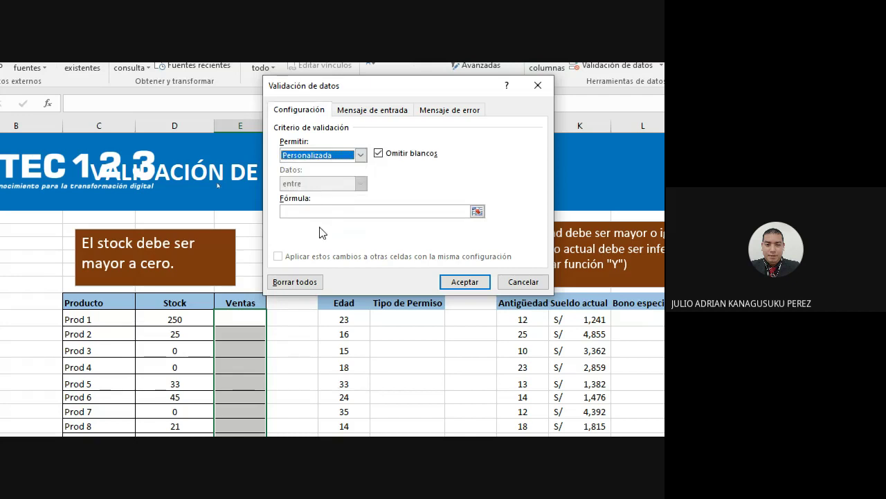
pyautogui.click(321, 211)
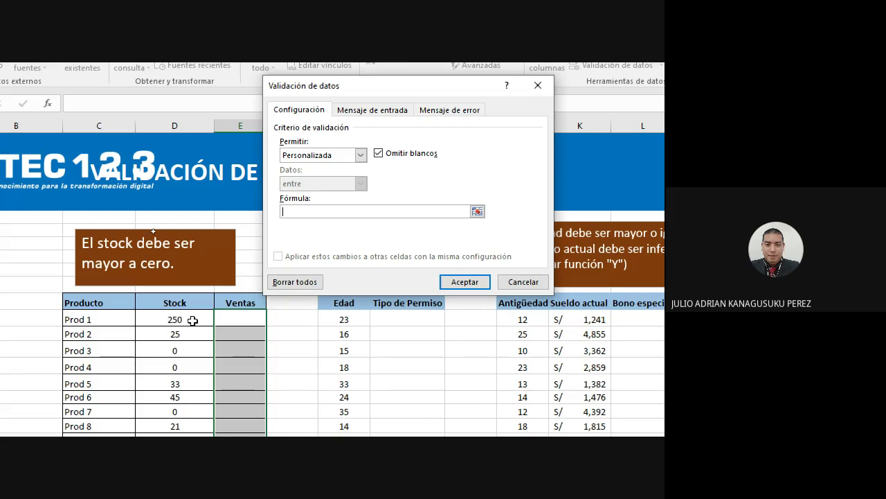
pyautogui.click(175, 317)
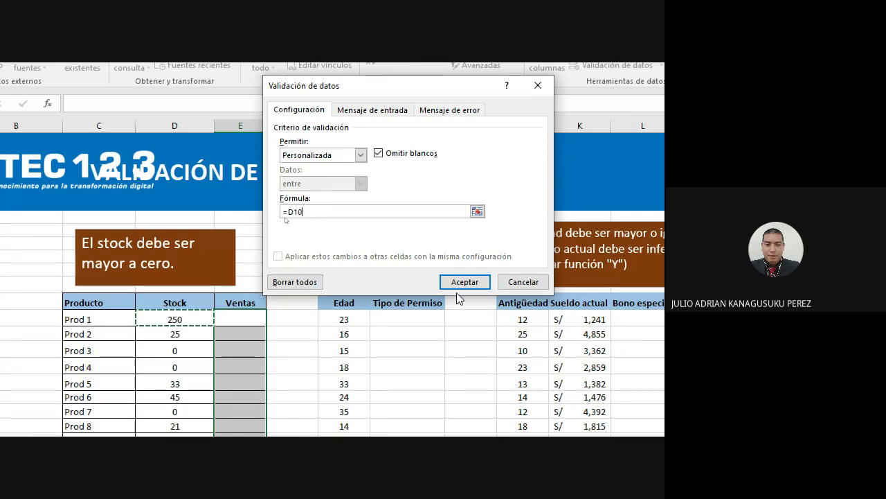
pyautogui.write('>')
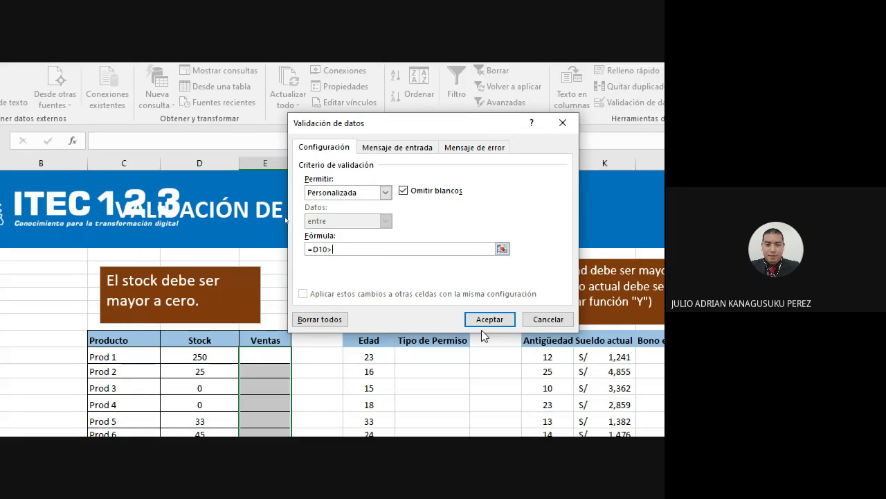
pyautogui.write('0')
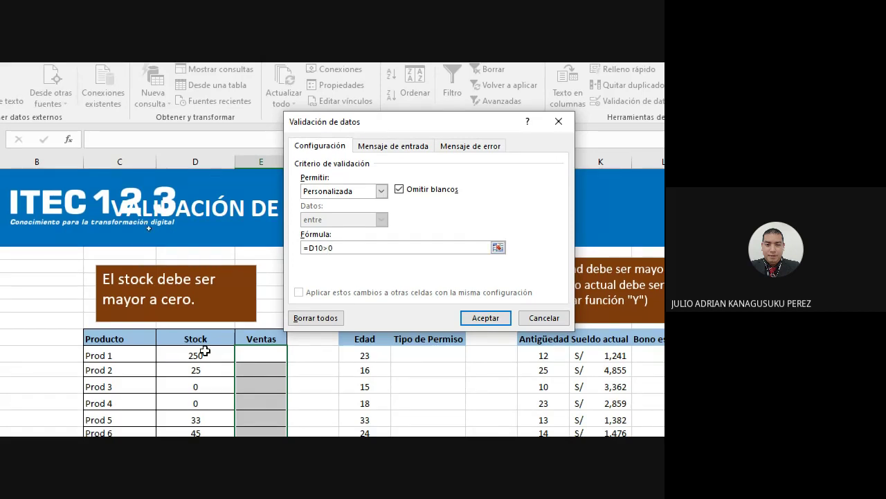
pyautogui.click(494, 318)
# Enter Ventas of 50 for Prod 1 and 15 for Prod 2.
pyautogui.click(249, 372)
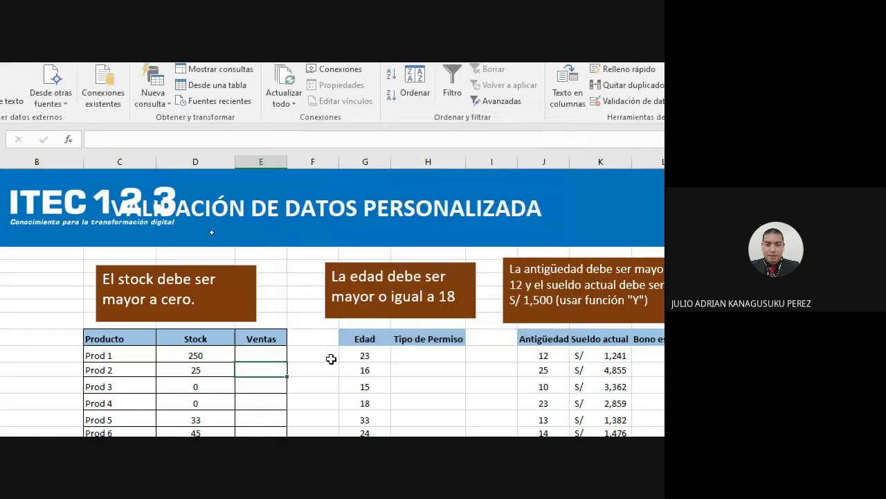
pyautogui.scroll(-3, 267, 233)
pyautogui.click(267, 228)
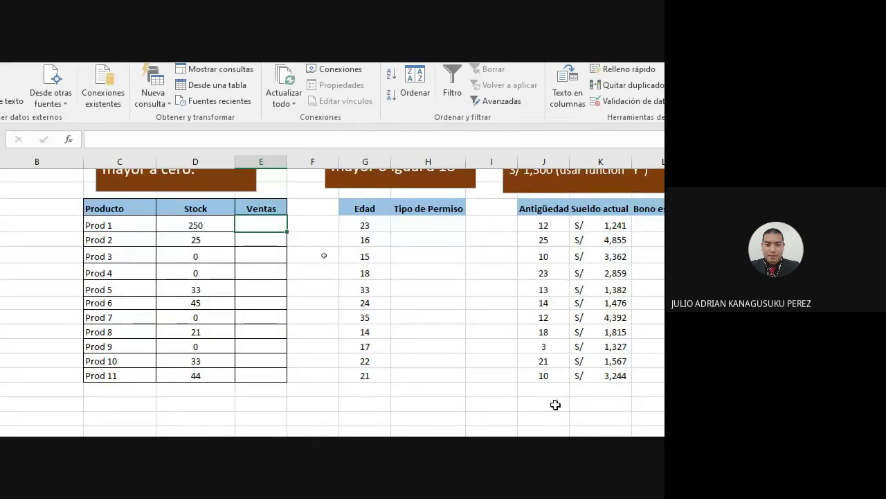
pyautogui.write('50')
pyautogui.press('Return')
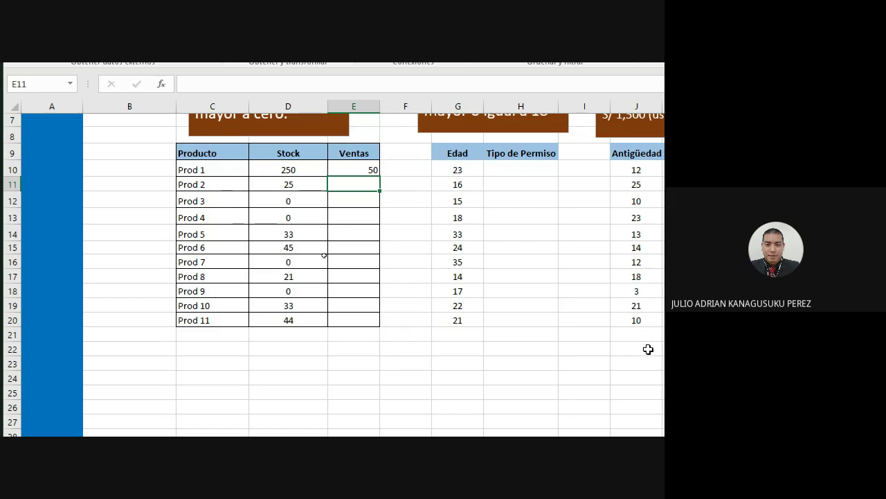
pyautogui.write('15')
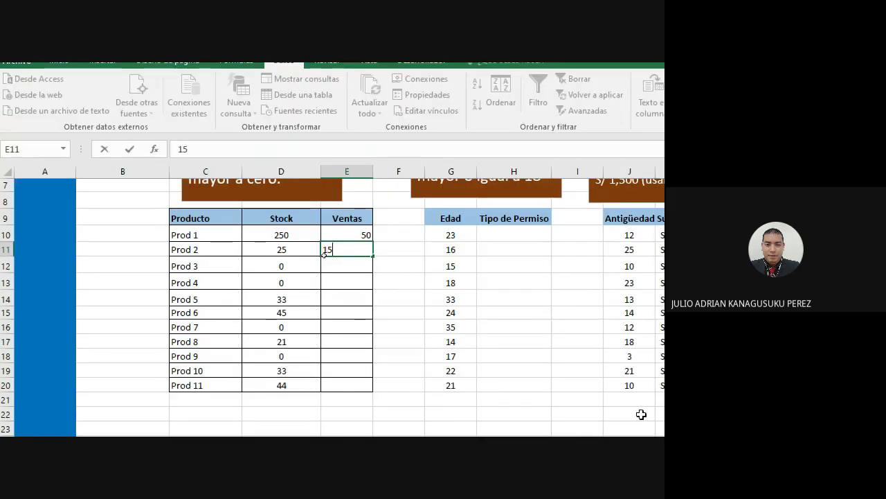
pyautogui.press('Return')
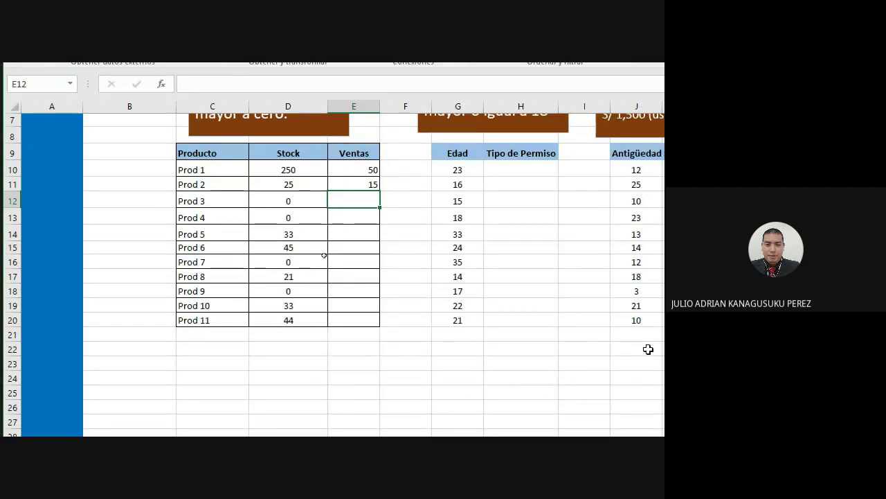
# Try Ventas of 10 for Prod 3 and 20 for Prod 4, cancelling both rejections.
pyautogui.write('10')
pyautogui.press('Return')
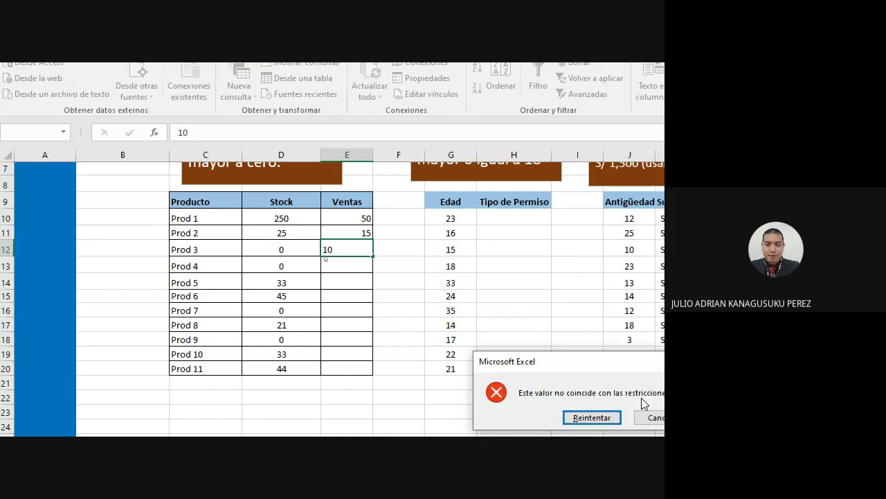
pyautogui.moveTo(621, 361); pyautogui.dragTo(495, 357)
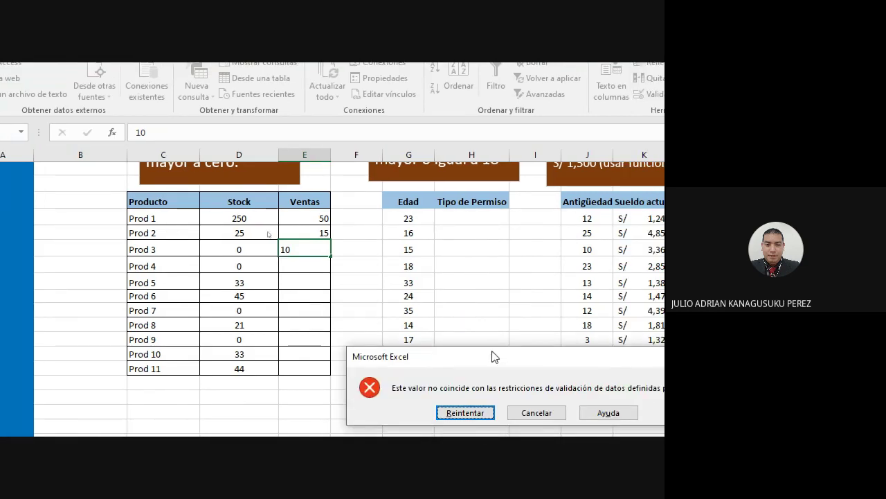
pyautogui.moveTo(495, 356); pyautogui.dragTo(409, 323)
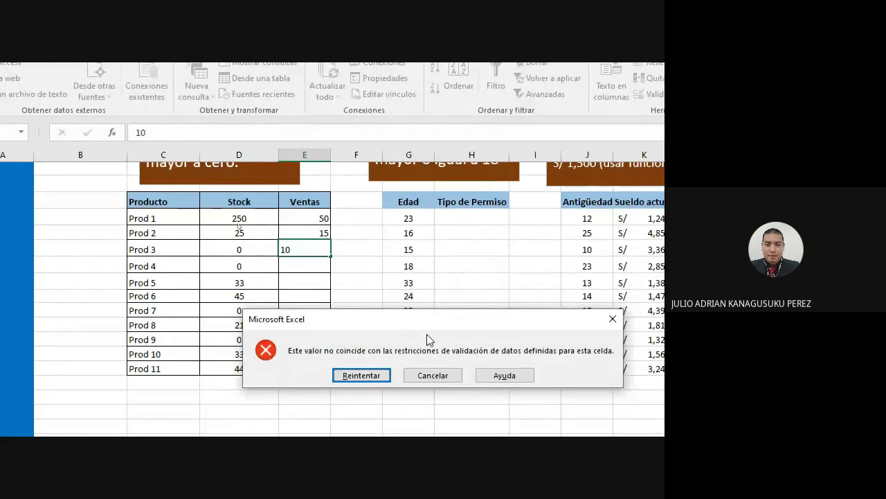
pyautogui.click(445, 383)
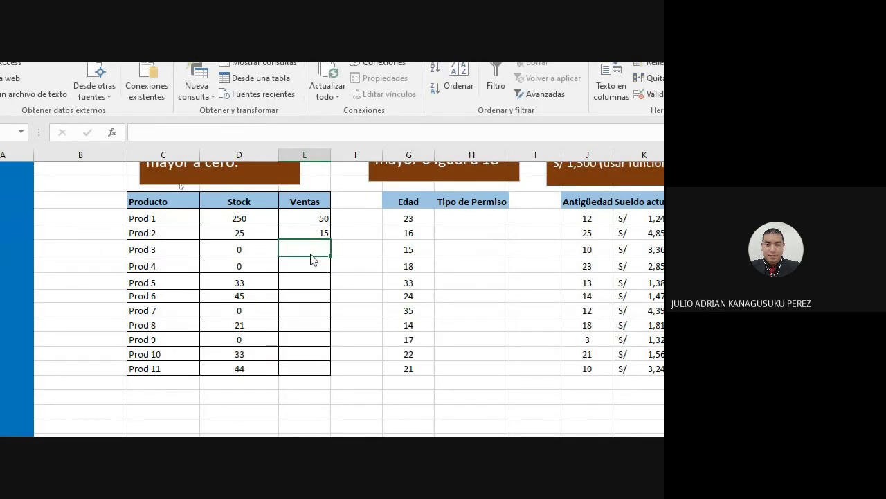
pyautogui.press('Return')
pyautogui.write('20')
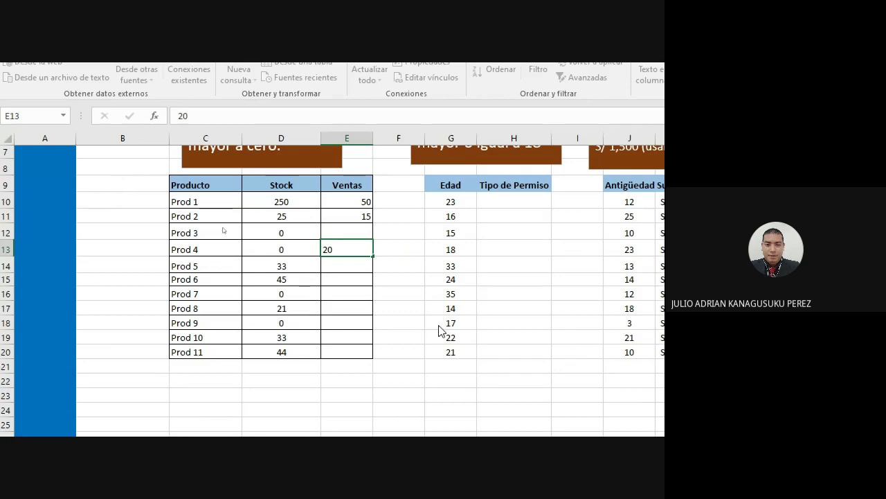
pyautogui.press('Return')
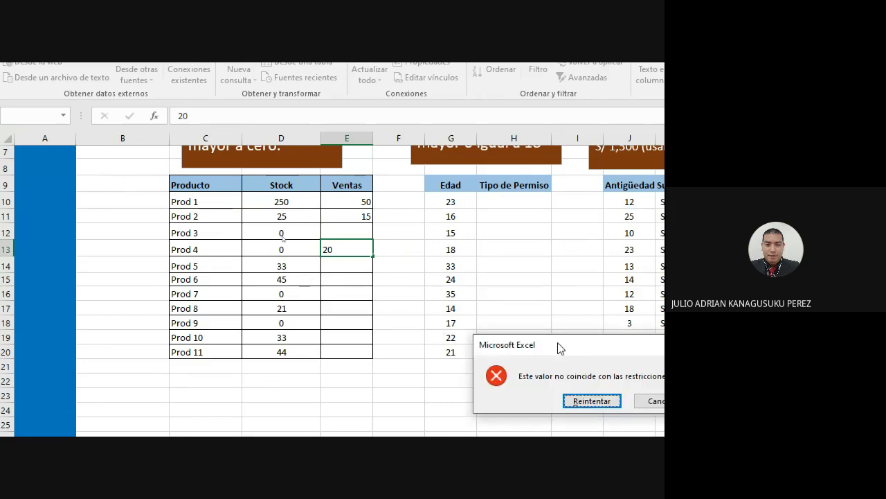
pyautogui.moveTo(559, 347); pyautogui.dragTo(291, 292)
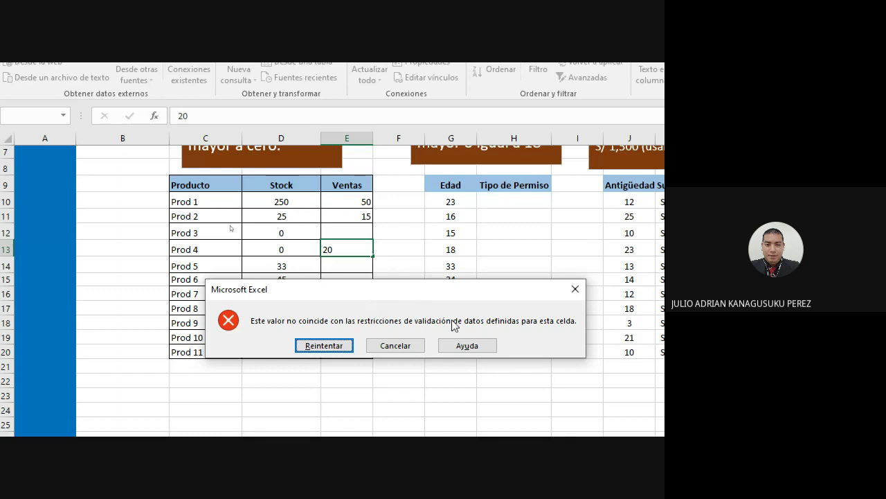
pyautogui.click(405, 347)
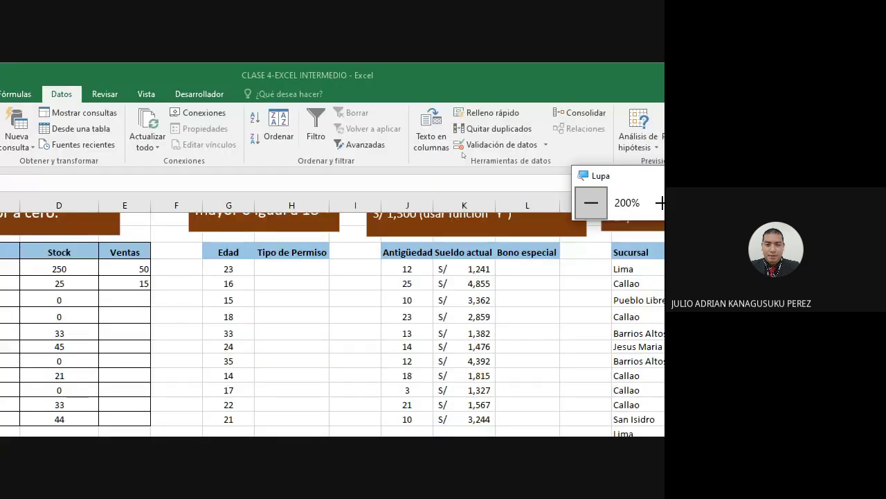
pyautogui.press('super+minus')
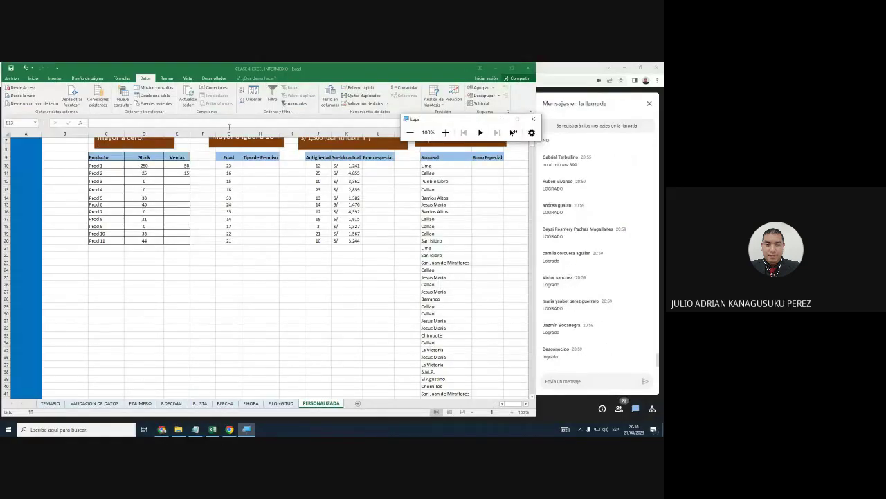
pyautogui.click(230, 126)
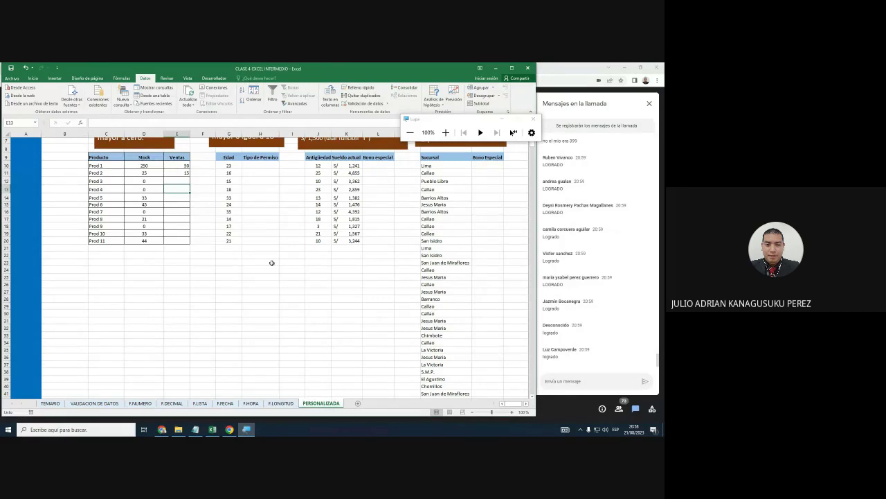
pyautogui.scroll(2, 272, 263)
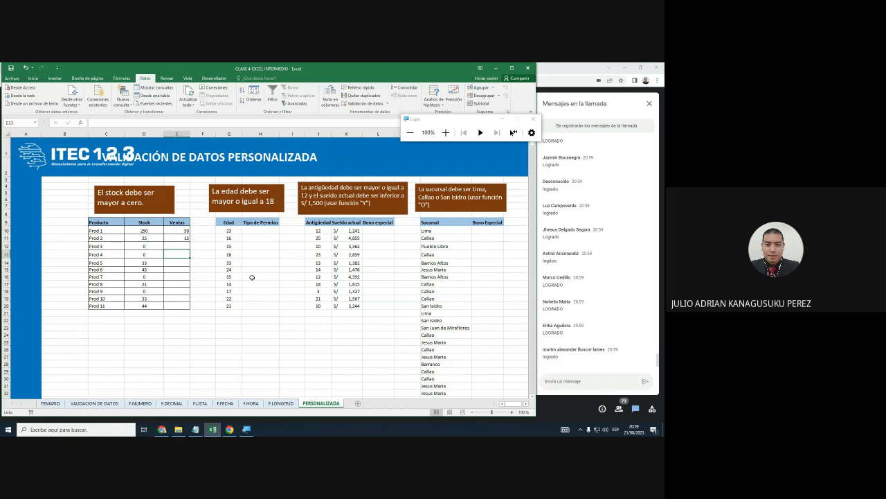
pyautogui.click(238, 230)
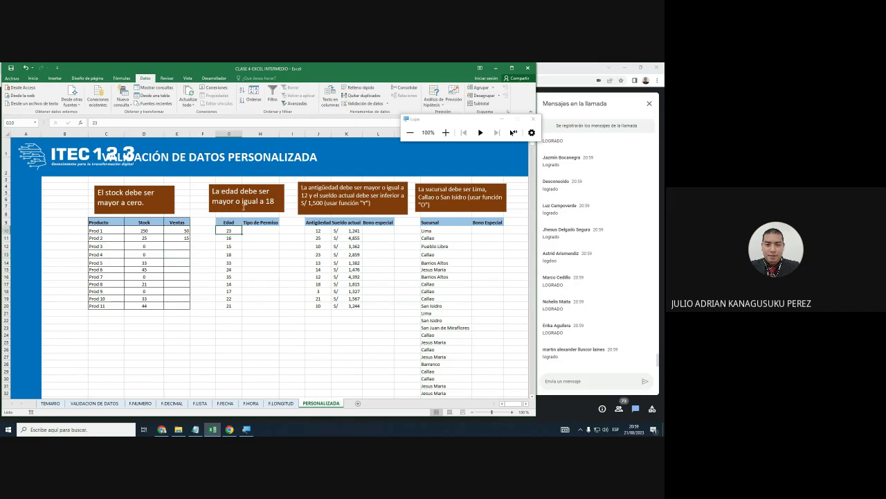
pyautogui.click(260, 291)
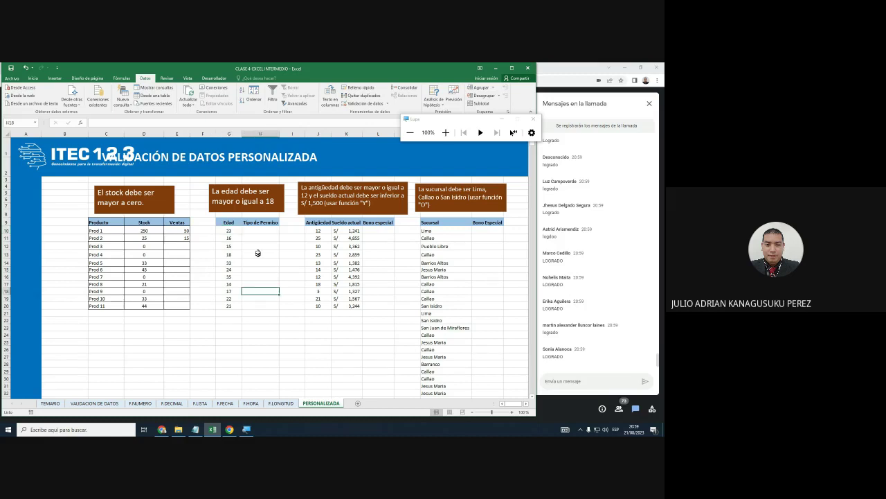
pyautogui.moveTo(260, 229); pyautogui.dragTo(255, 305)
pyautogui.click(445, 132)
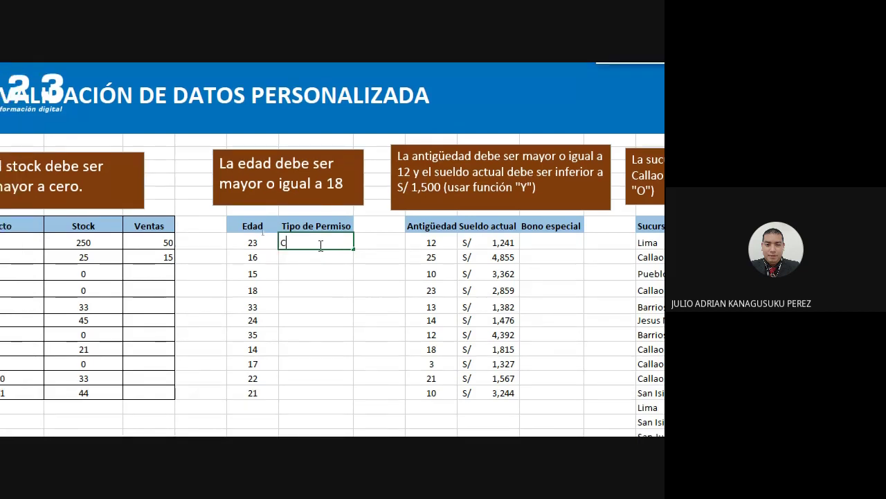
pyautogui.write('CONCEDID')
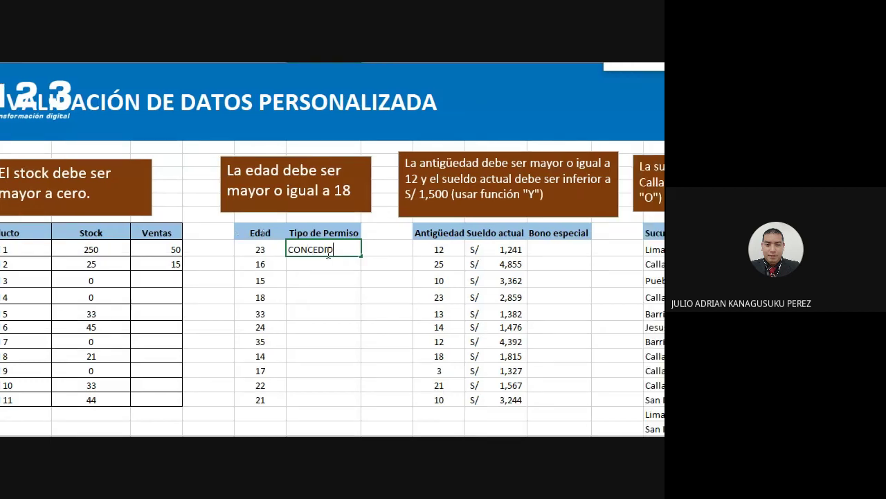
pyautogui.write('O')
pyautogui.press('Return')
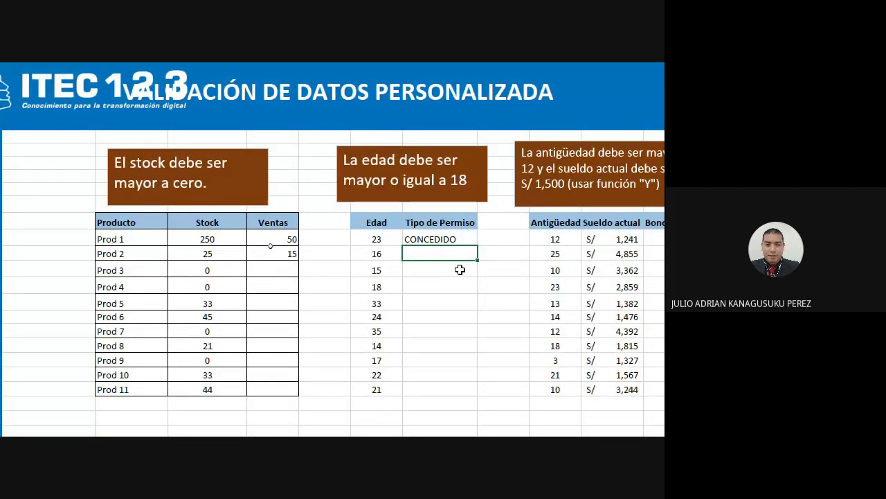
pyautogui.write('CONCEDI')
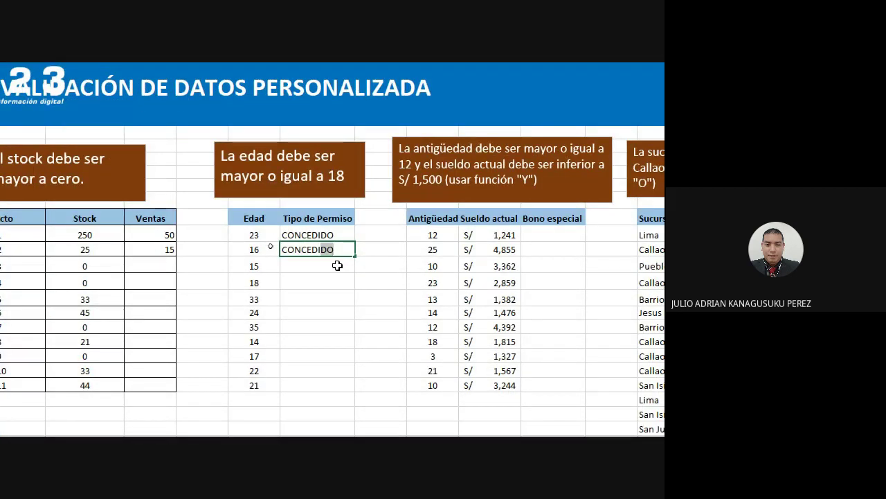
pyautogui.press('Return')
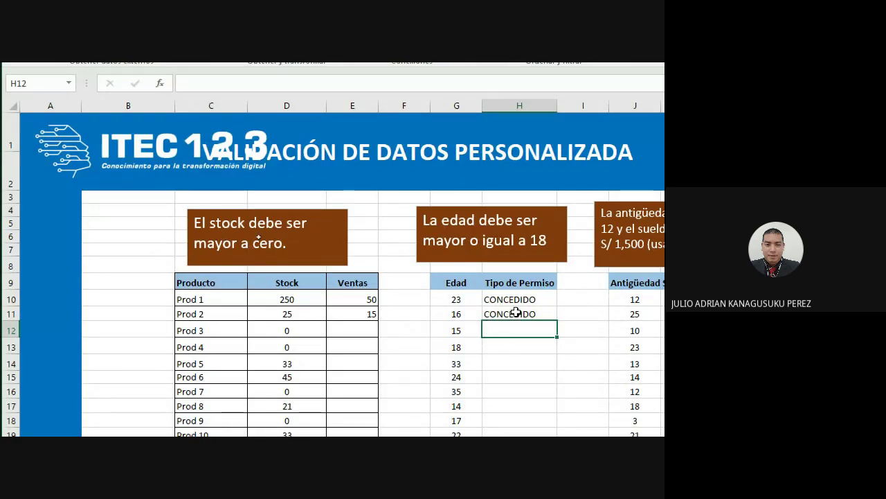
pyautogui.click(514, 312)
pyautogui.moveTo(520, 300); pyautogui.dragTo(520, 312)
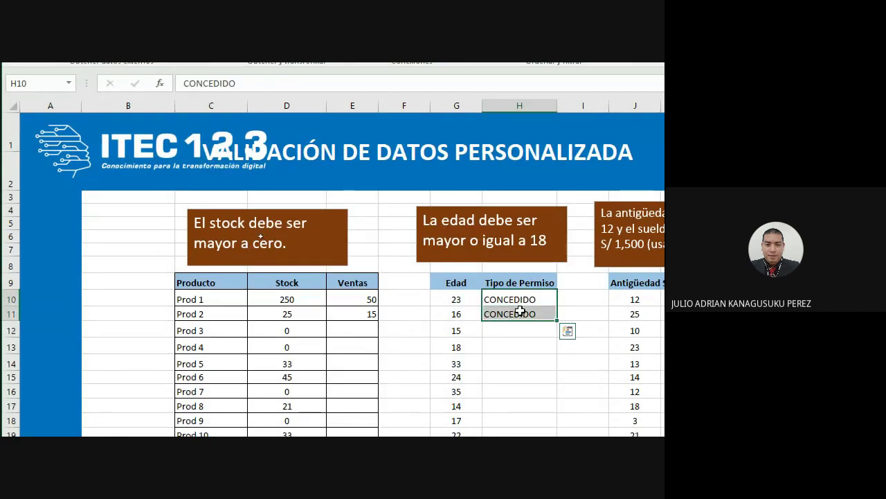
pyautogui.press('Delete')
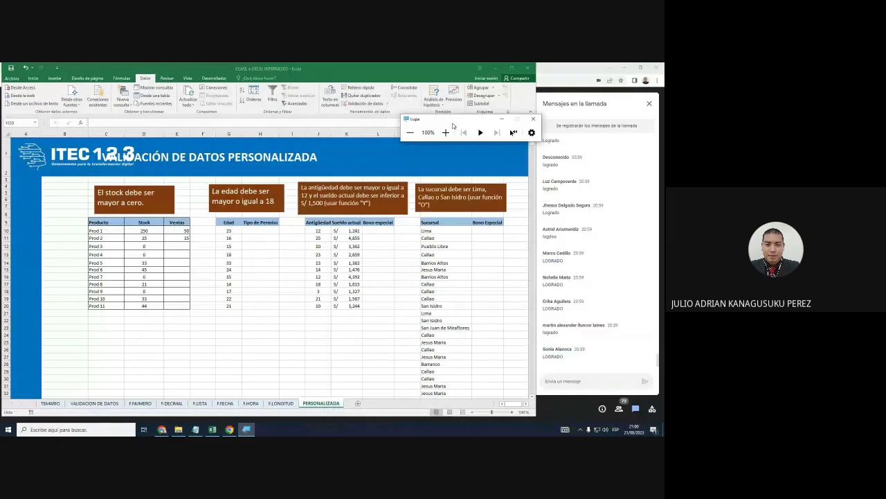
pyautogui.moveTo(452, 126); pyautogui.dragTo(168, 123)
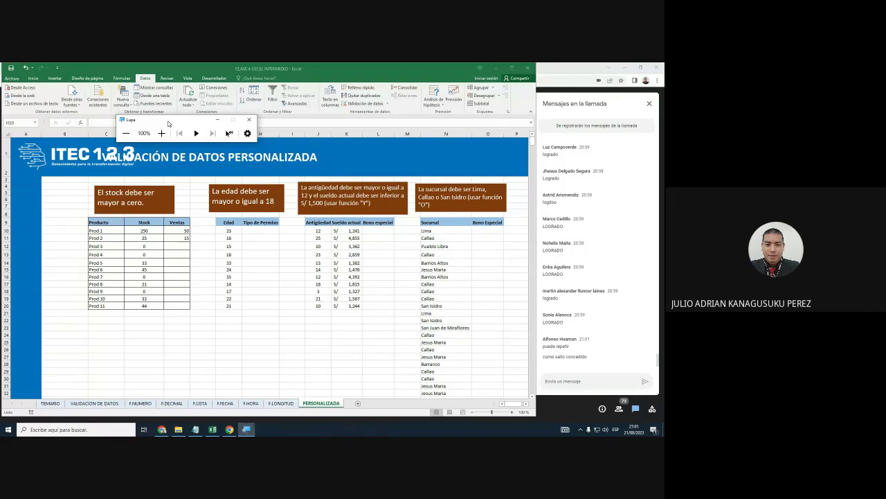
pyautogui.click(162, 132)
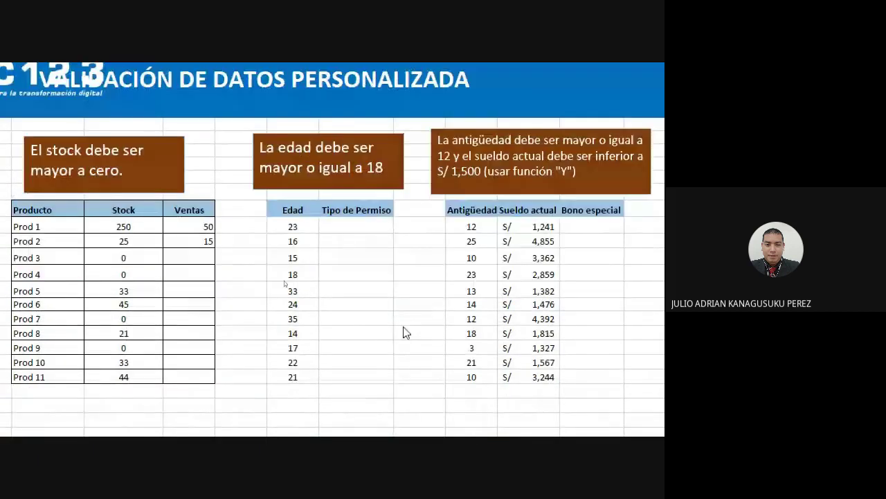
pyautogui.moveTo(356, 226); pyautogui.dragTo(360, 263)
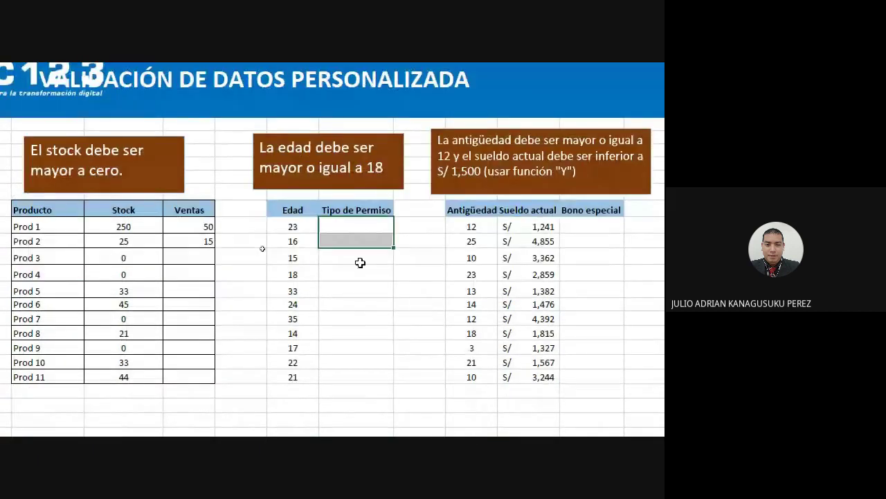
pyautogui.click(360, 263)
pyautogui.click(368, 275)
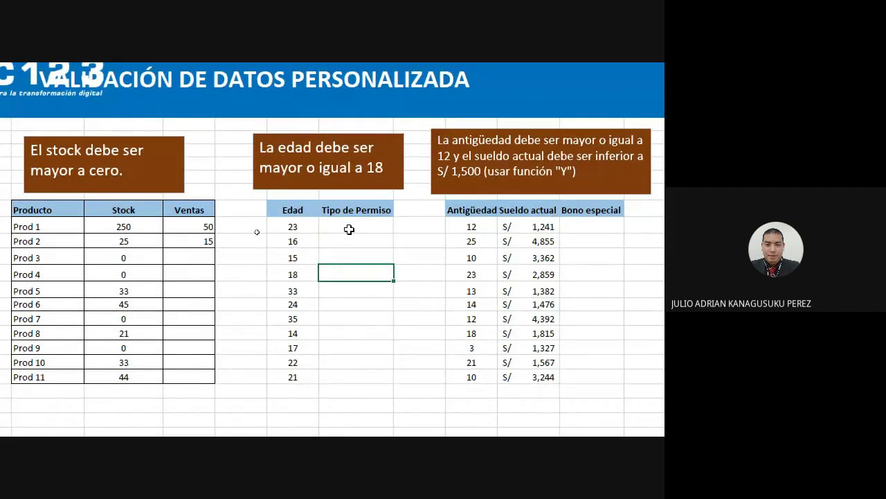
pyautogui.moveTo(349, 229); pyautogui.dragTo(346, 381)
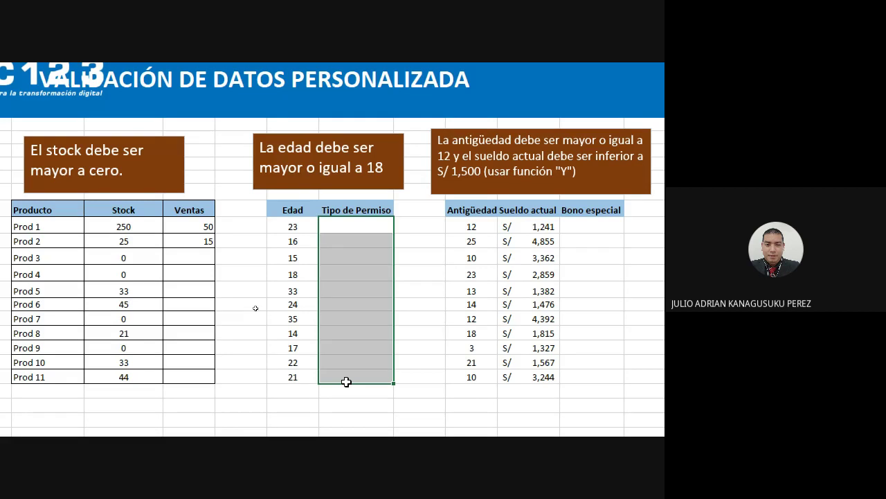
pyautogui.click(370, 287)
pyautogui.click(352, 227)
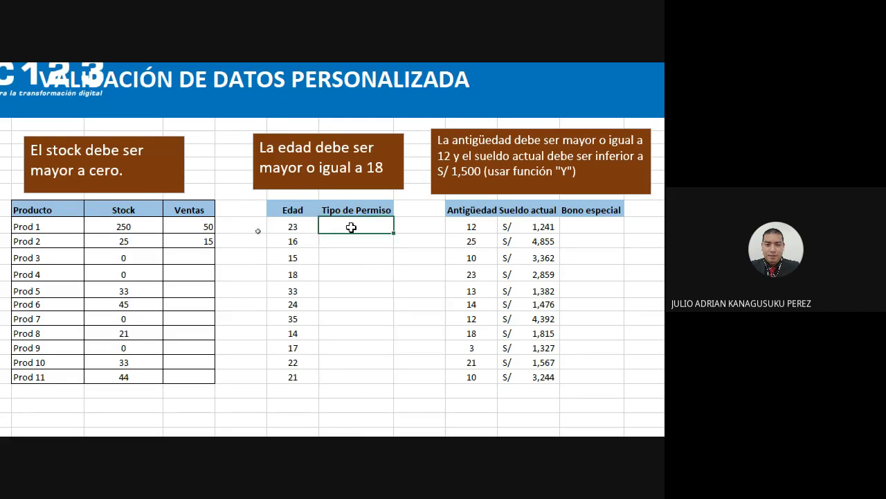
pyautogui.write('CO')
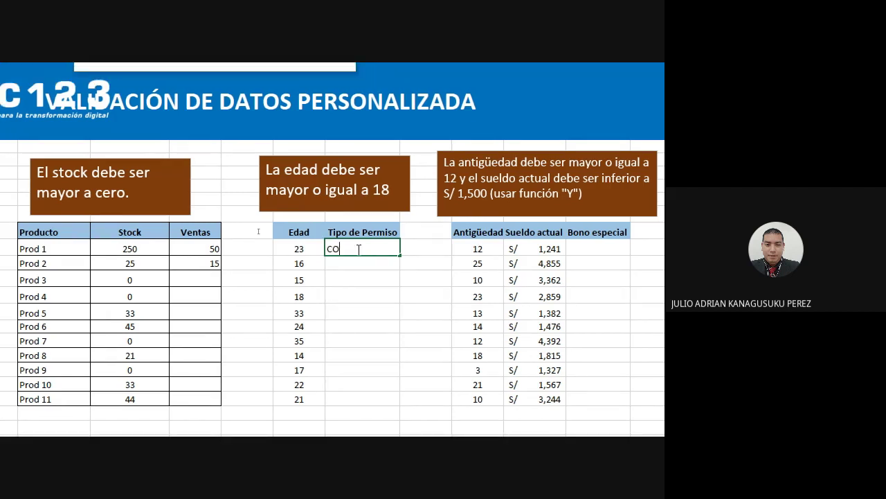
pyautogui.write('NCEDIDO')
pyautogui.press('Return')
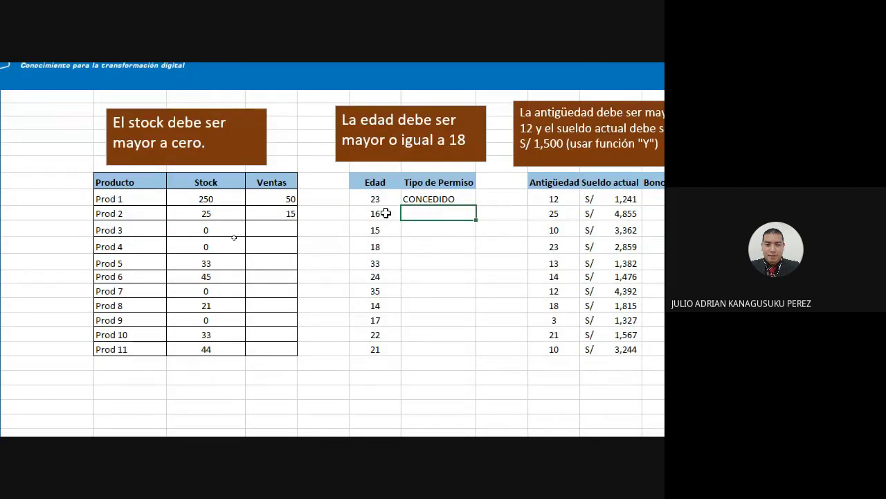
pyautogui.write('CONCED')
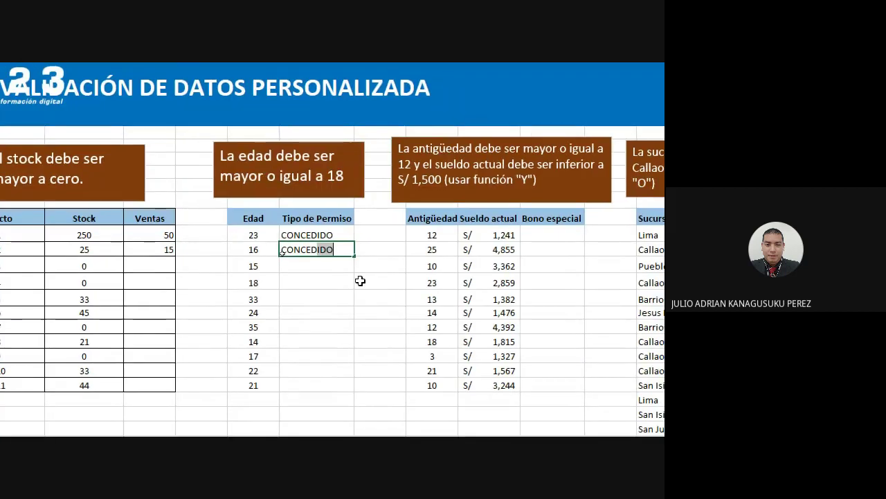
pyautogui.hotkey('ctrl', 'Return')
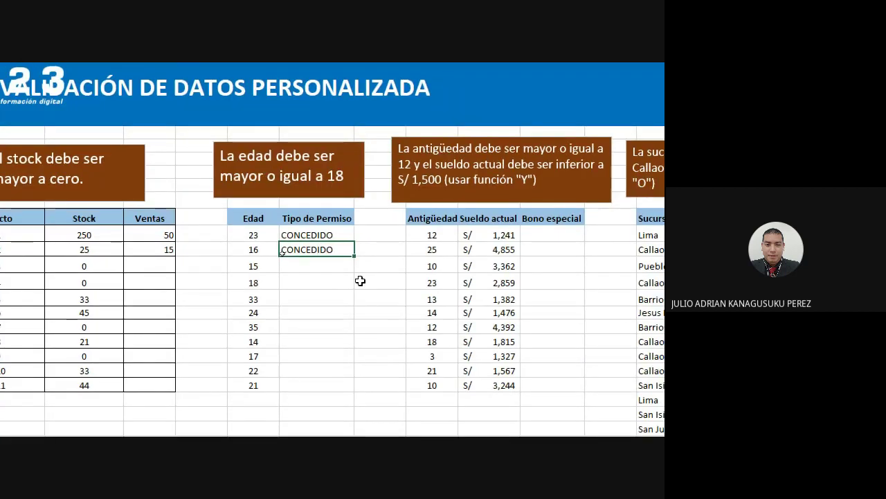
pyautogui.press('Return')
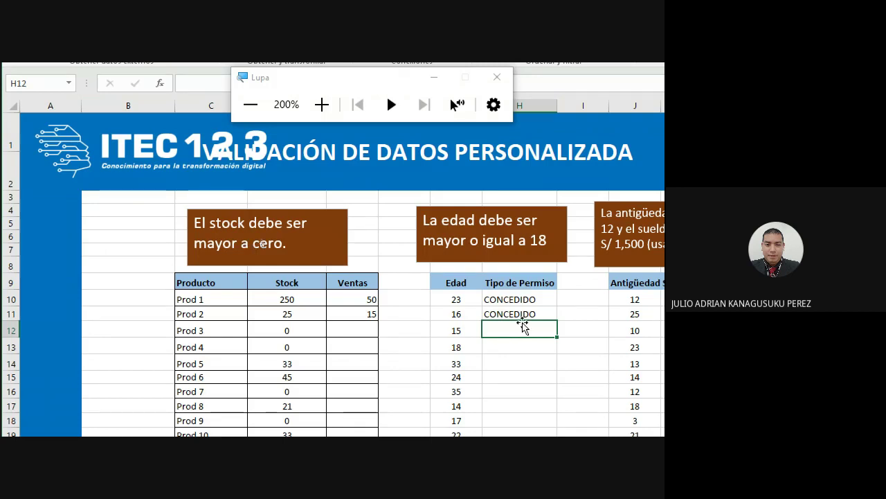
pyautogui.click(520, 314)
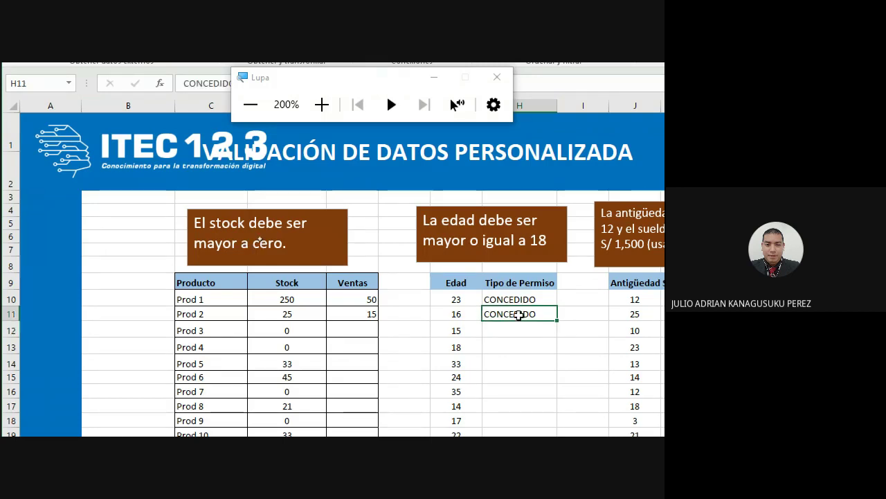
pyautogui.press('Delete')
pyautogui.click(530, 301)
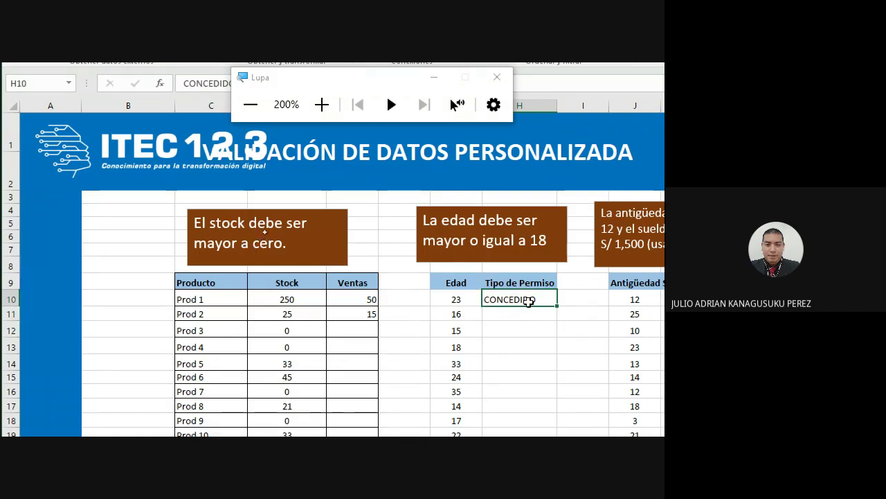
pyautogui.press('Delete')
pyautogui.press('super+minus')
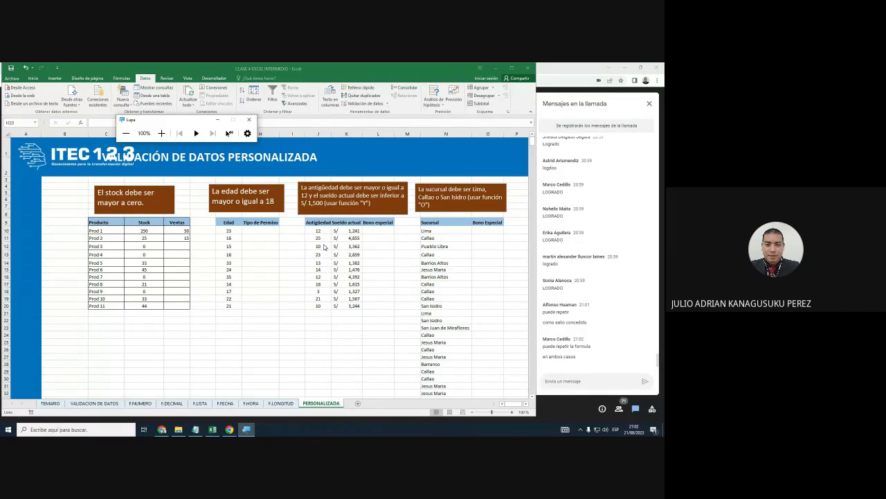
pyautogui.click(307, 312)
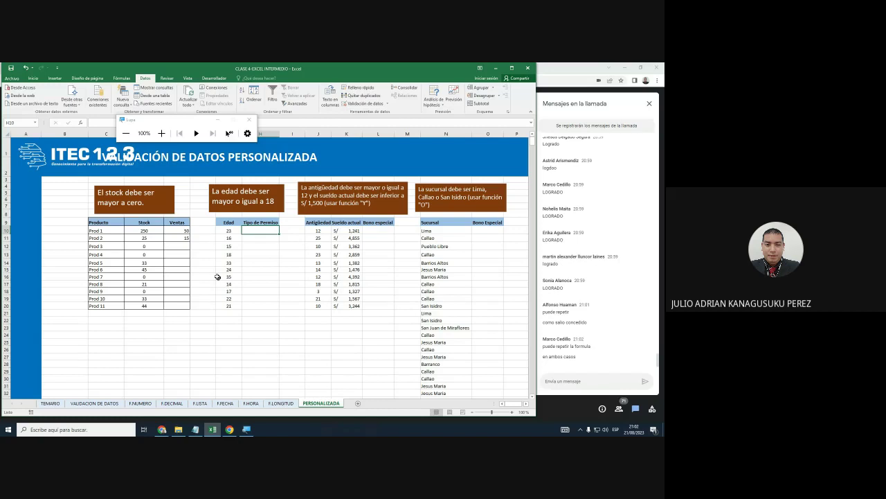
# Clear the Ventas values 50 and 15 from the Prod 1 to Prod 11 cells.
pyautogui.click(161, 133)
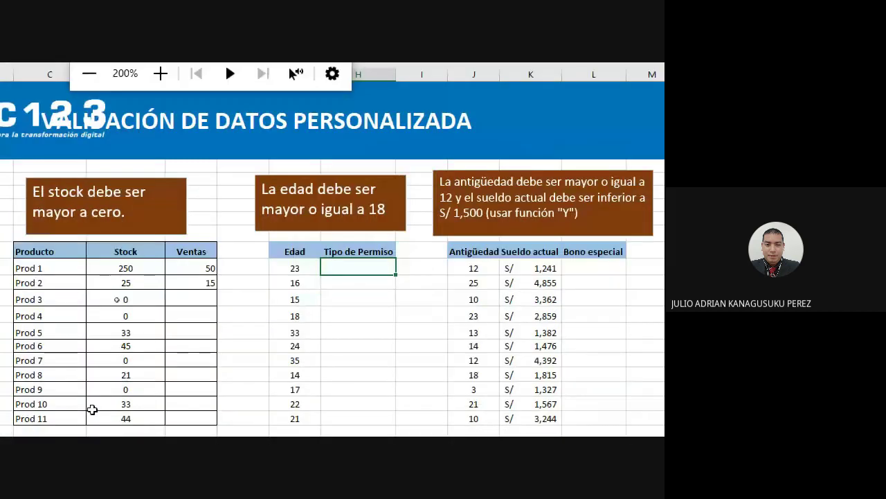
pyautogui.click(197, 264)
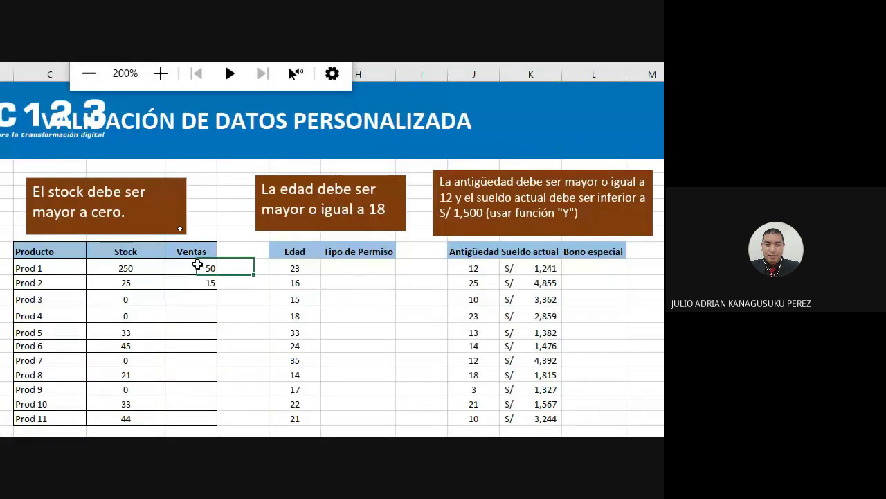
pyautogui.moveTo(198, 265); pyautogui.dragTo(204, 418)
pyautogui.press('Delete')
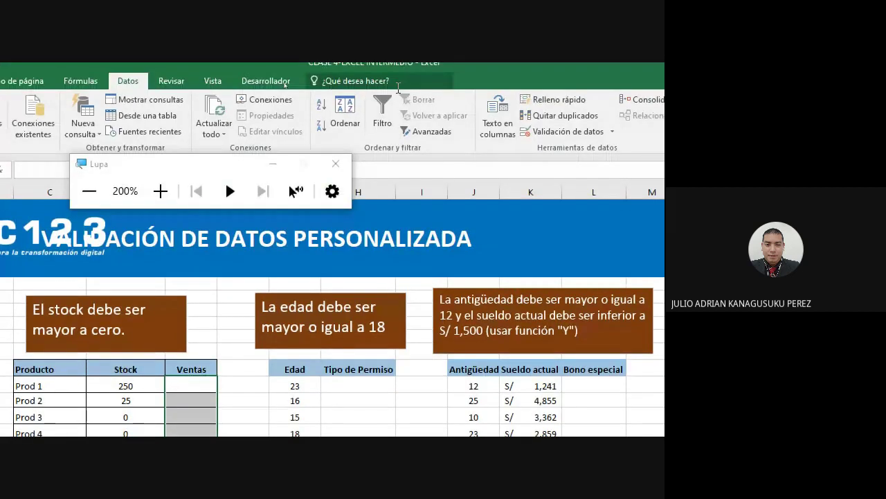
# Replace the Ventas validation with a fresh Personalizada rule =D10>0.
pyautogui.hotkey('alt', 'd')
pyautogui.press('v')
pyautogui.press('v')
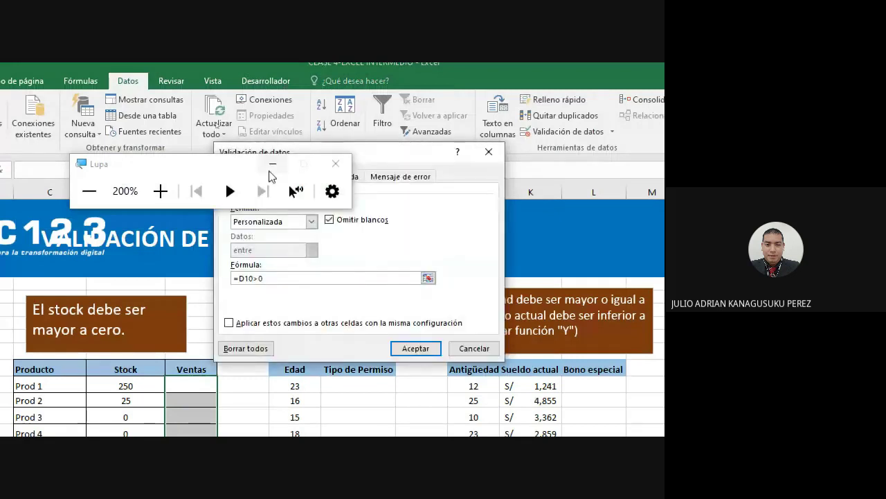
pyautogui.moveTo(270, 174); pyautogui.dragTo(269, 107)
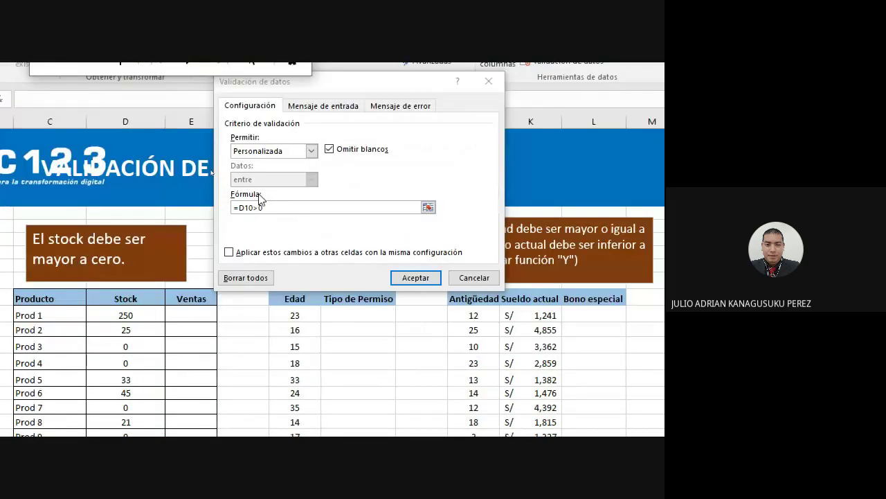
pyautogui.click(245, 277)
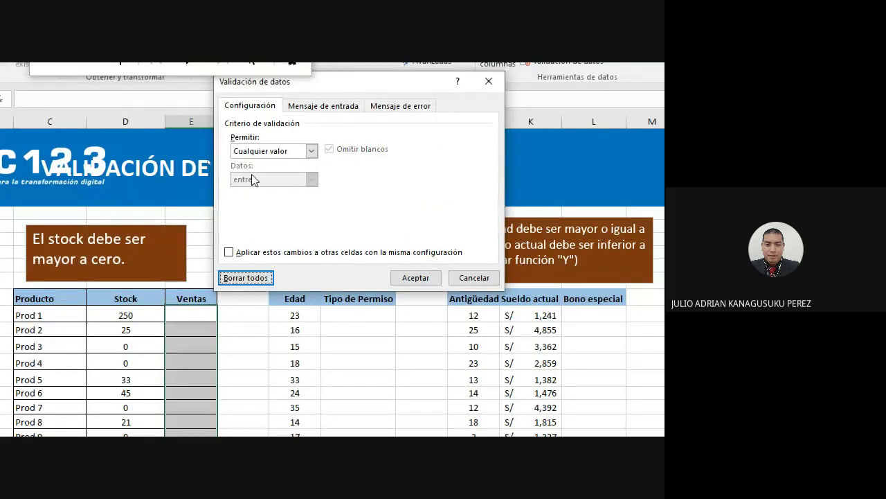
pyautogui.click(277, 151)
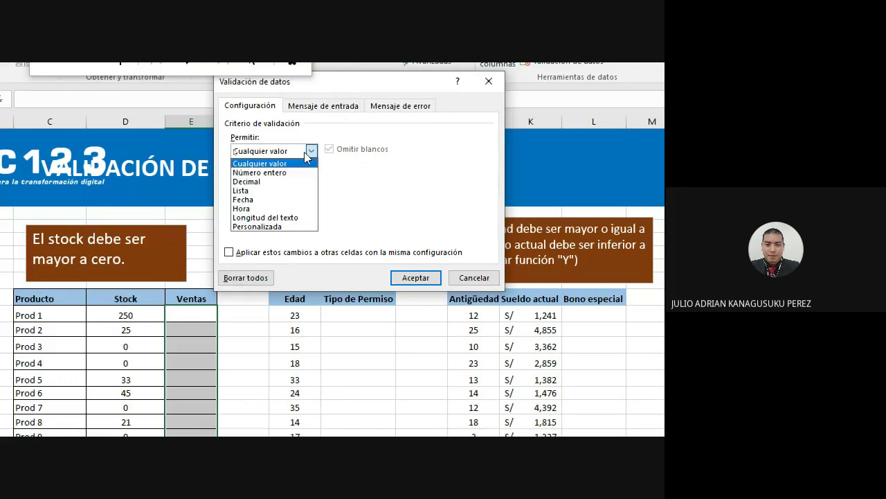
pyautogui.click(265, 227)
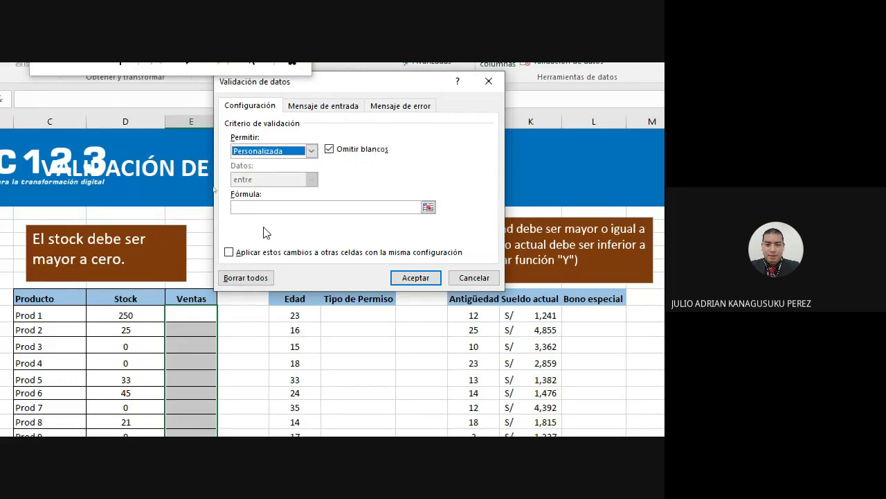
pyautogui.click(257, 209)
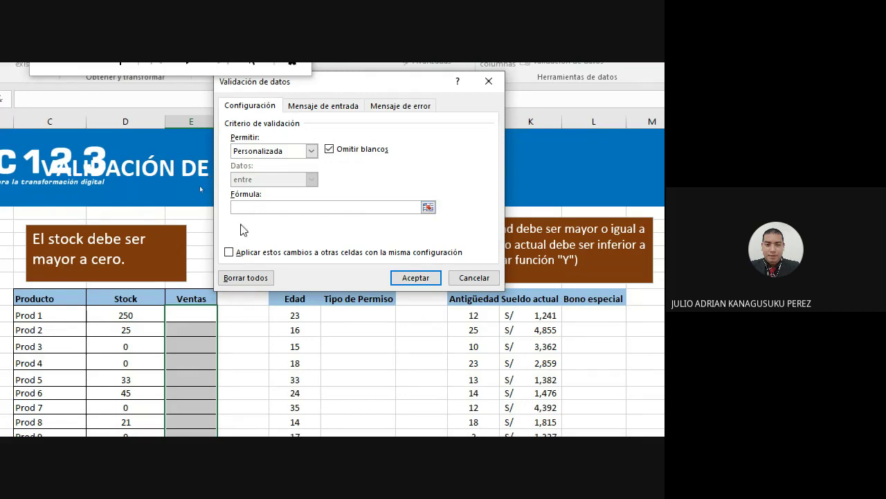
pyautogui.write('=')
pyautogui.click(134, 315)
pyautogui.write('>0')
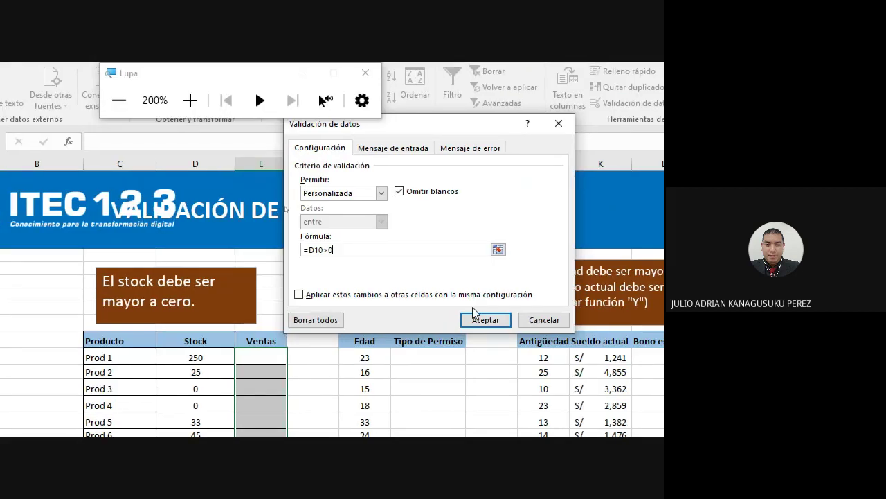
pyautogui.click(486, 321)
pyautogui.click(296, 357)
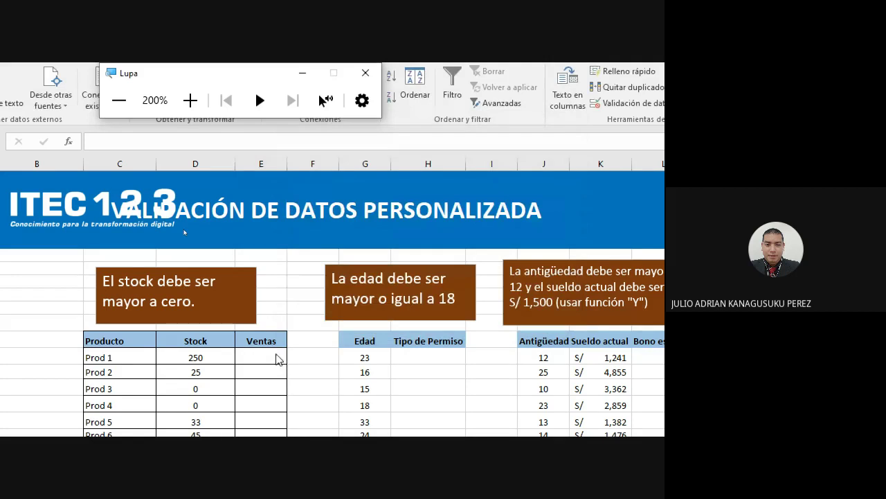
# Enter Ventas 50 and 10 for Prod 1 and 2, then cancel the rejected 5 for Prod 3.
pyautogui.scroll(-3, 297, 365)
pyautogui.press('Left')
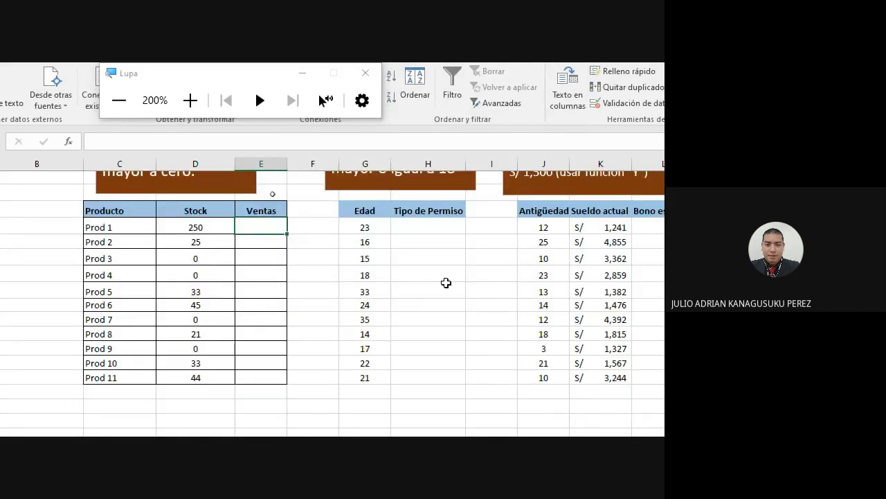
pyautogui.write('50')
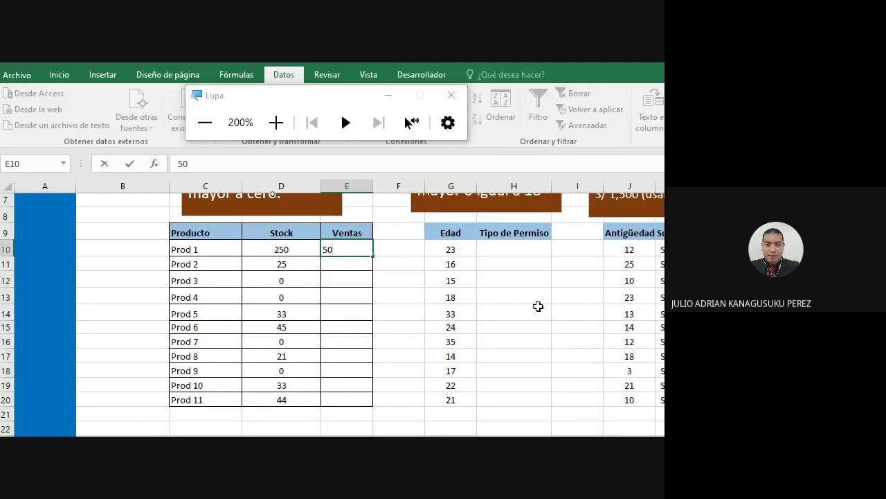
pyautogui.press('Return')
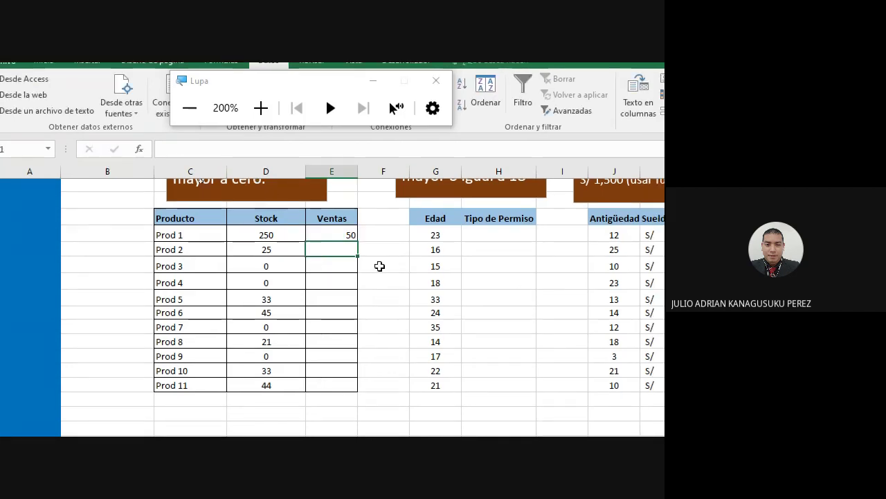
pyautogui.write('10')
pyautogui.press('Return')
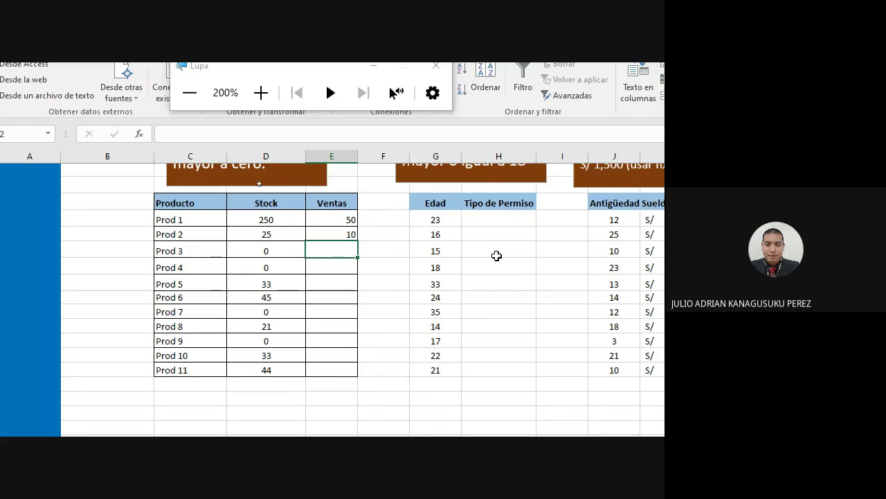
pyautogui.write('5')
pyautogui.press('Return')
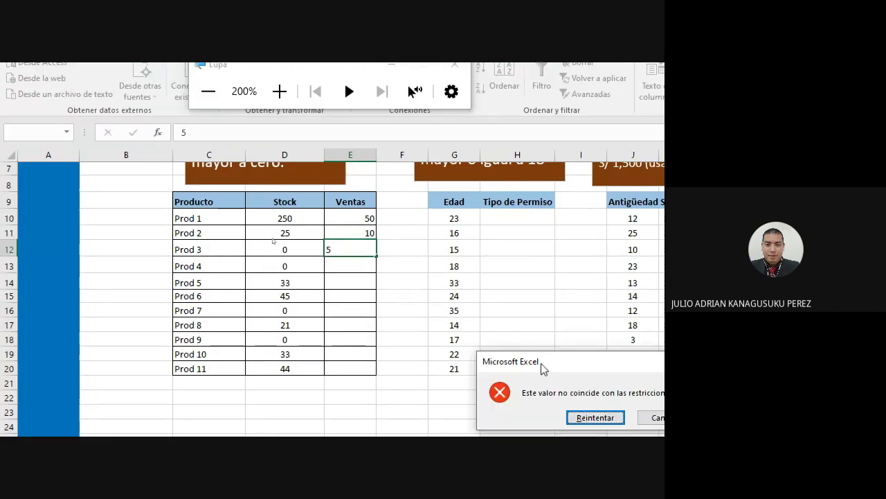
pyautogui.moveTo(542, 368)
pyautogui.mouseDown()
pyautogui.moveTo(176, 303)
pyautogui.moveTo(177, 346)
pyautogui.mouseUp()
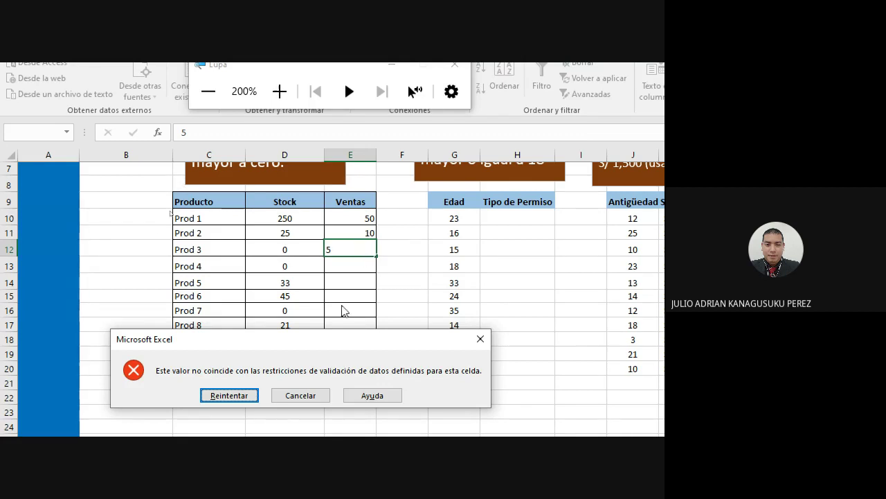
pyautogui.moveTo(310, 344); pyautogui.dragTo(315, 318)
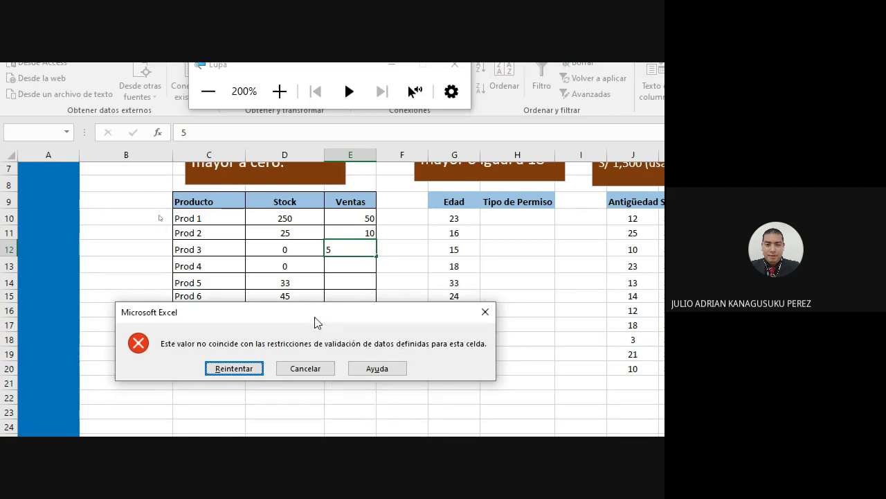
pyautogui.click(295, 369)
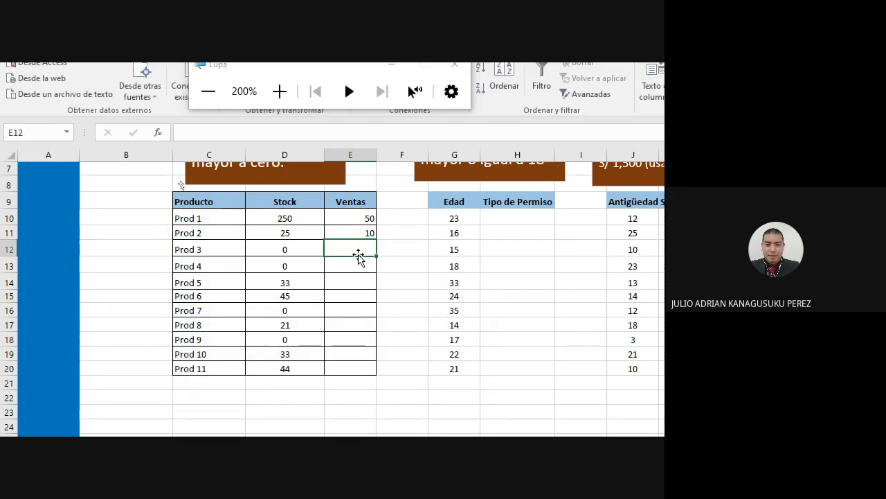
# Select H10:H20 under Tipo de Permiso, beside the Edad values.
pyautogui.moveTo(358, 217); pyautogui.dragTo(359, 243)
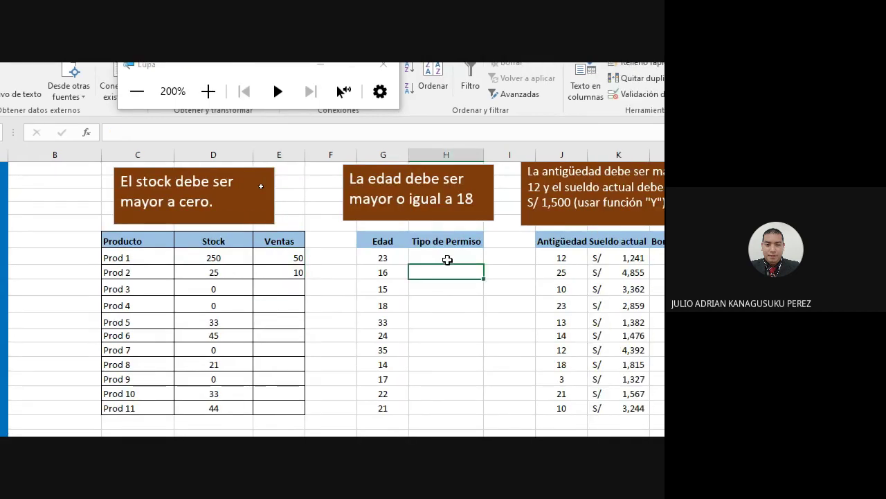
pyautogui.moveTo(447, 258); pyautogui.dragTo(446, 353)
pyautogui.moveTo(444, 385); pyautogui.dragTo(439, 389)
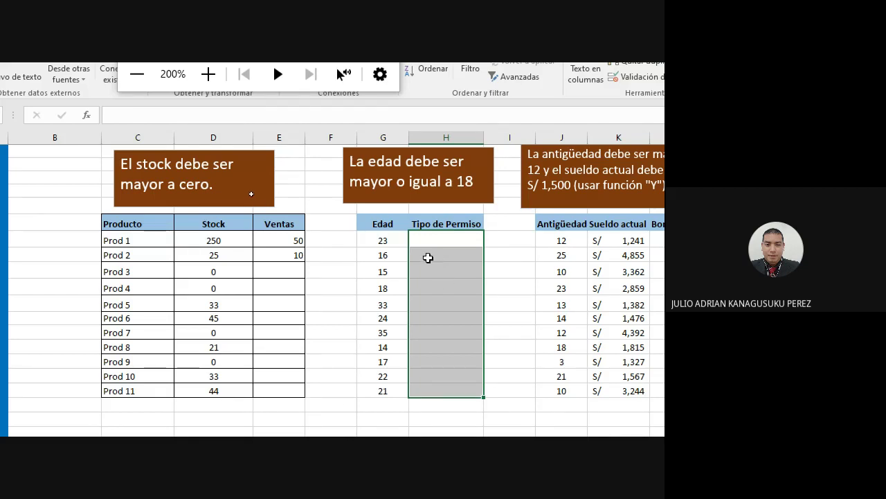
pyautogui.click(428, 258)
pyautogui.click(126, 88)
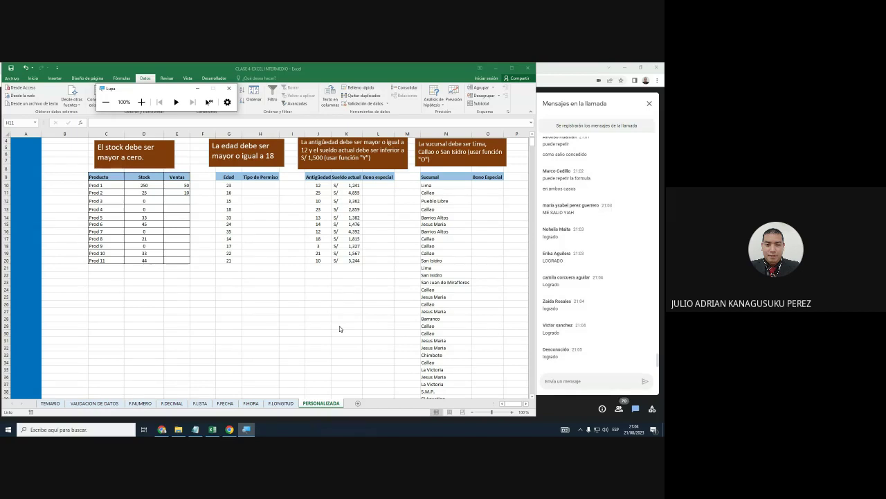
pyautogui.click(145, 105)
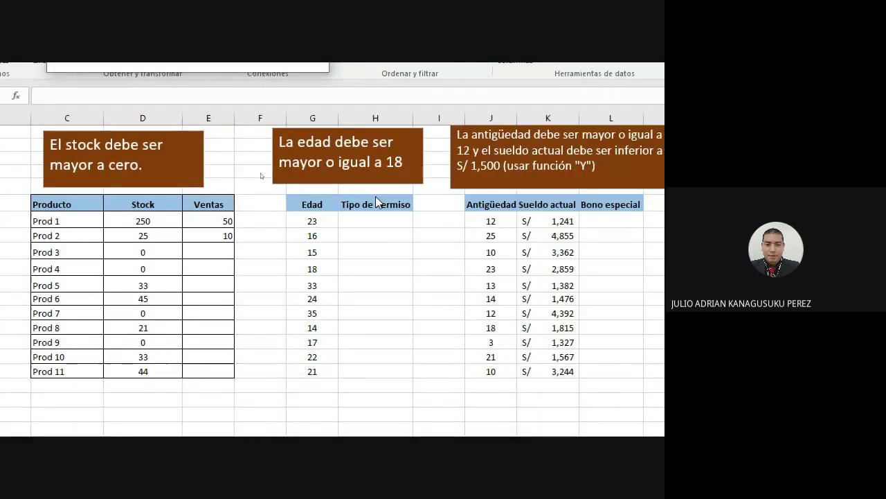
pyautogui.moveTo(375, 222); pyautogui.dragTo(377, 305)
pyautogui.moveTo(384, 336); pyautogui.dragTo(389, 370)
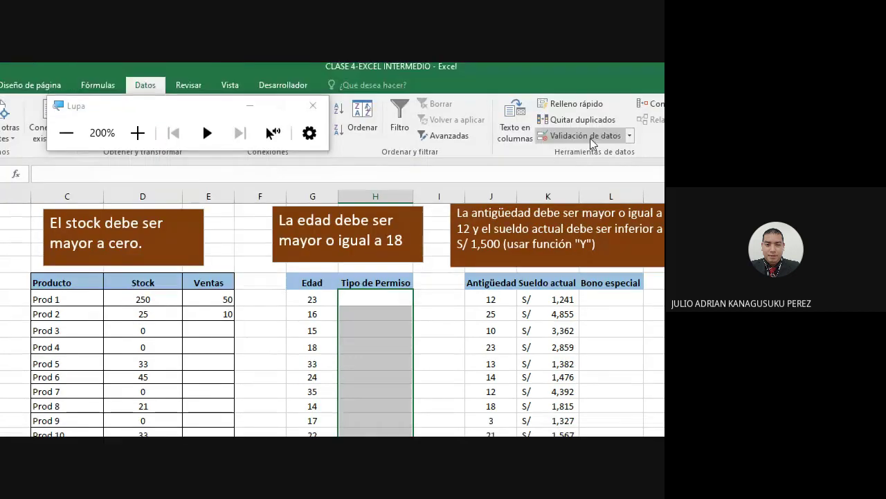
# Give the Tipo de Permiso cells a Personalizada validation formula =G10>=18.
pyautogui.click(574, 135)
pyautogui.moveTo(341, 164); pyautogui.dragTo(213, 147)
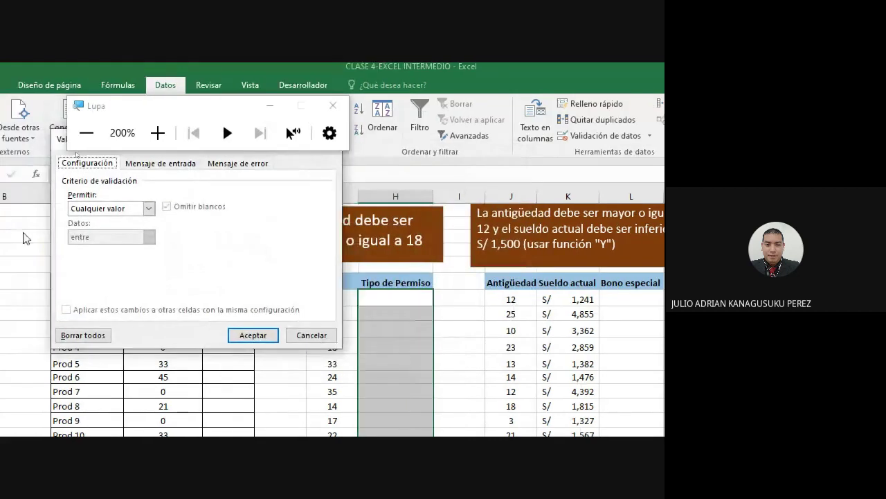
pyautogui.moveTo(173, 105); pyautogui.dragTo(96, 65)
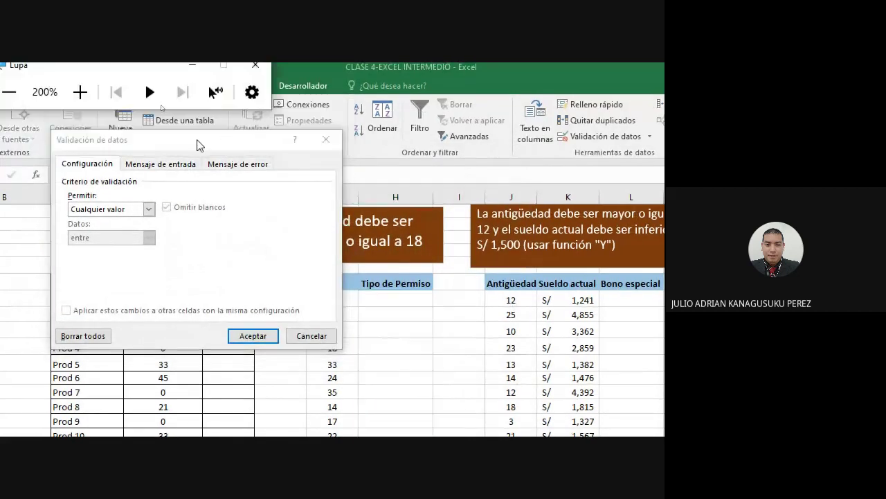
pyautogui.moveTo(198, 145); pyautogui.dragTo(146, 119)
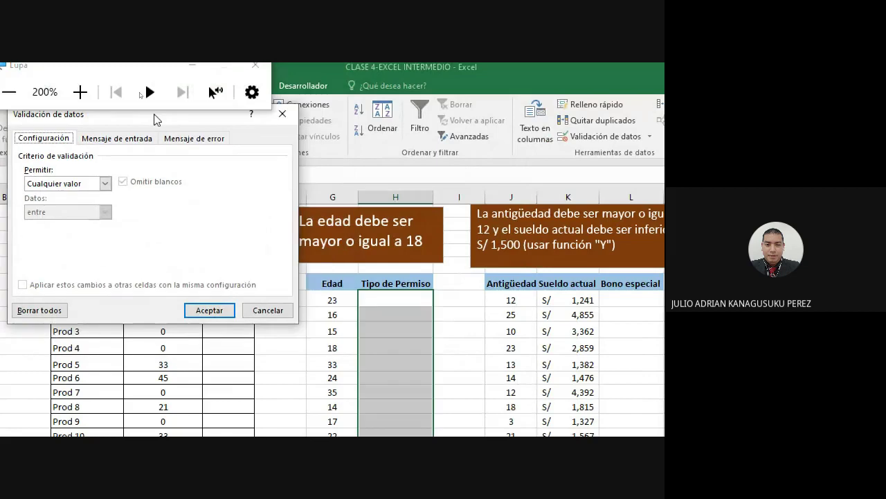
pyautogui.click(97, 184)
pyautogui.click(66, 259)
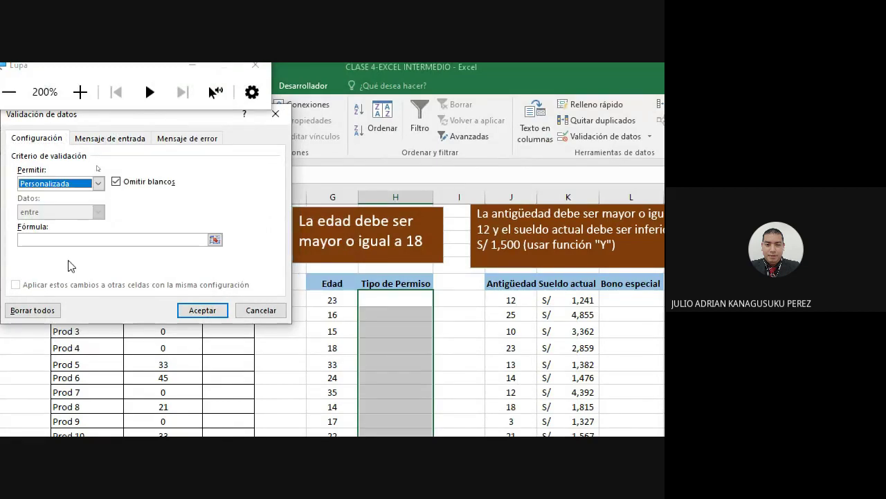
pyautogui.click(79, 240)
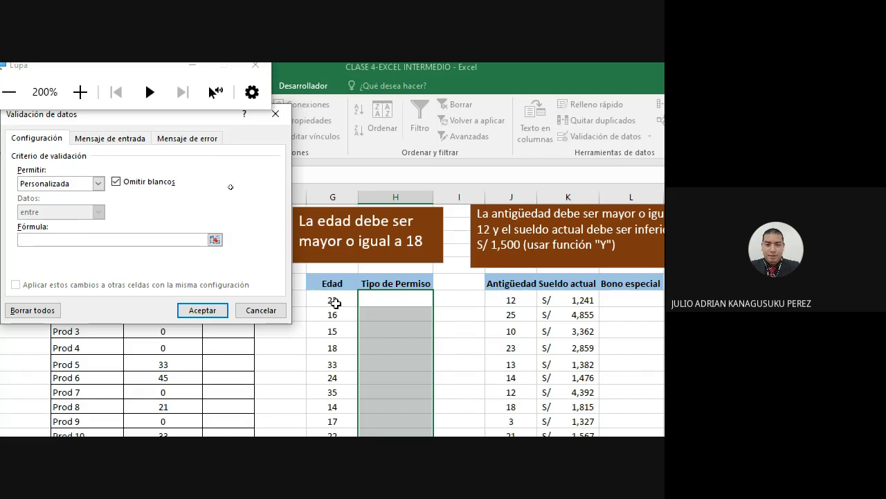
pyautogui.click(334, 303)
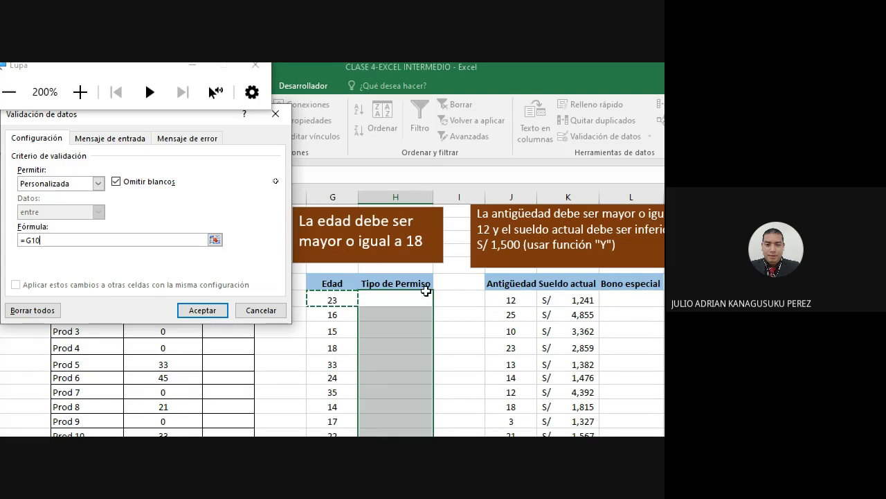
pyautogui.write('>')
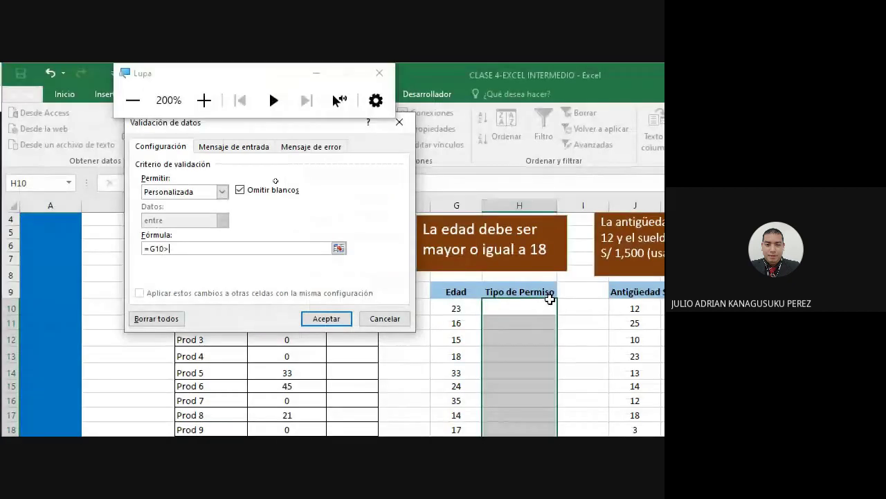
pyautogui.write('=18')
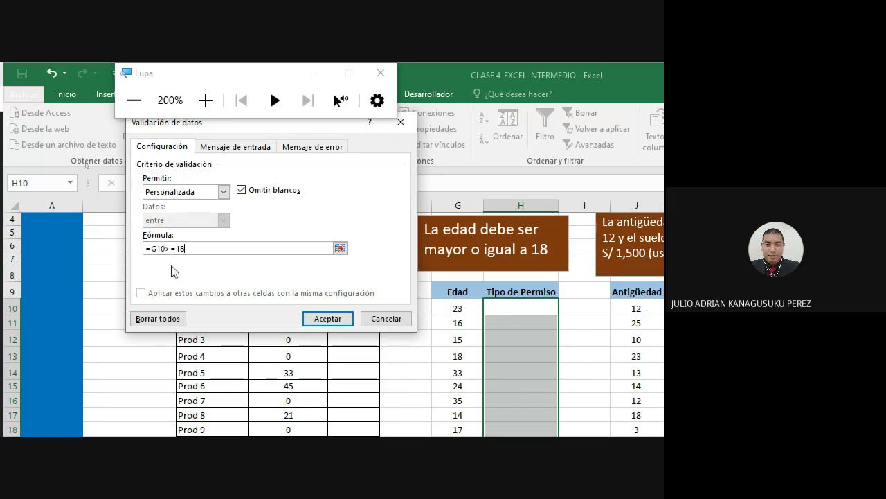
pyautogui.click(330, 317)
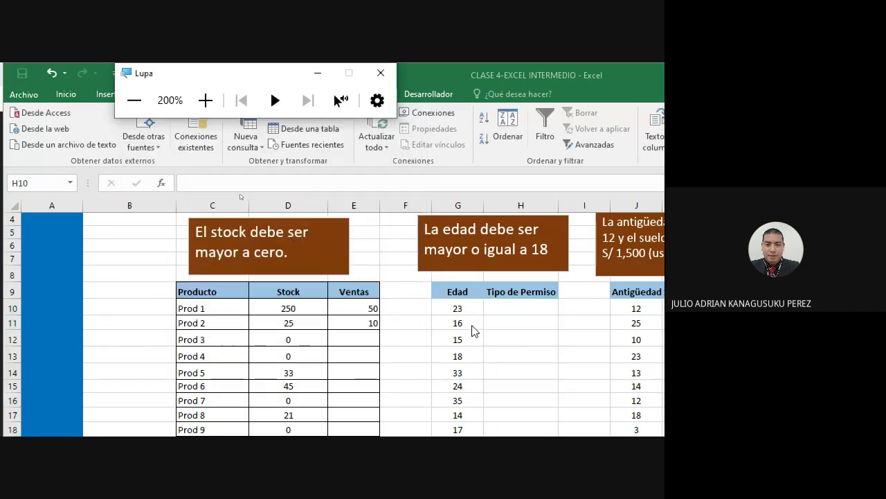
# Enter CONCEDIDO as the Tipo de Permiso for the age 23 row.
pyautogui.click(572, 354)
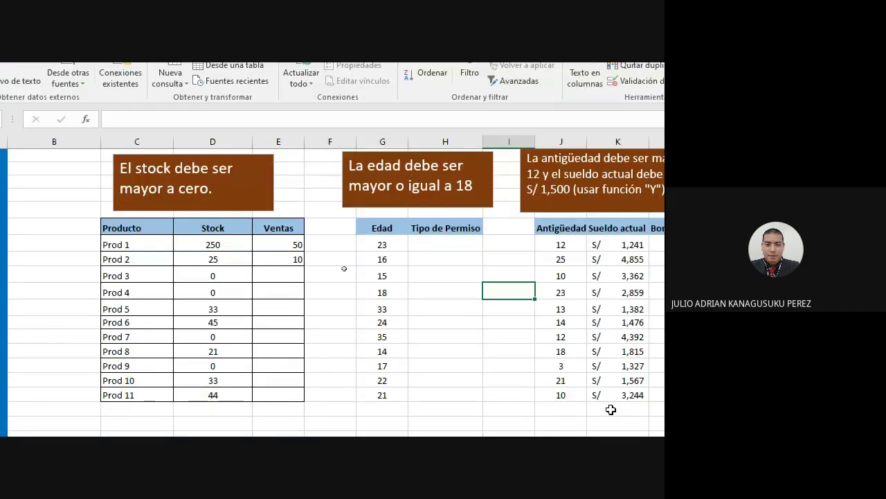
pyautogui.click(424, 207)
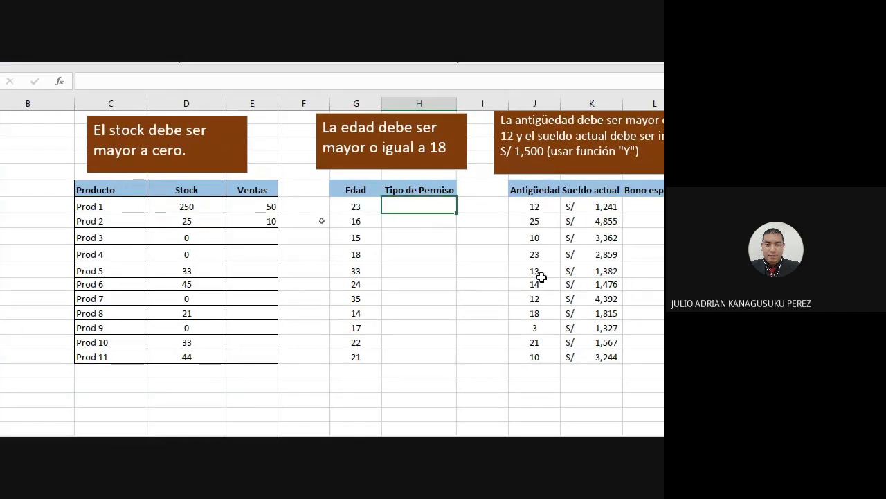
pyautogui.write('CONCE')
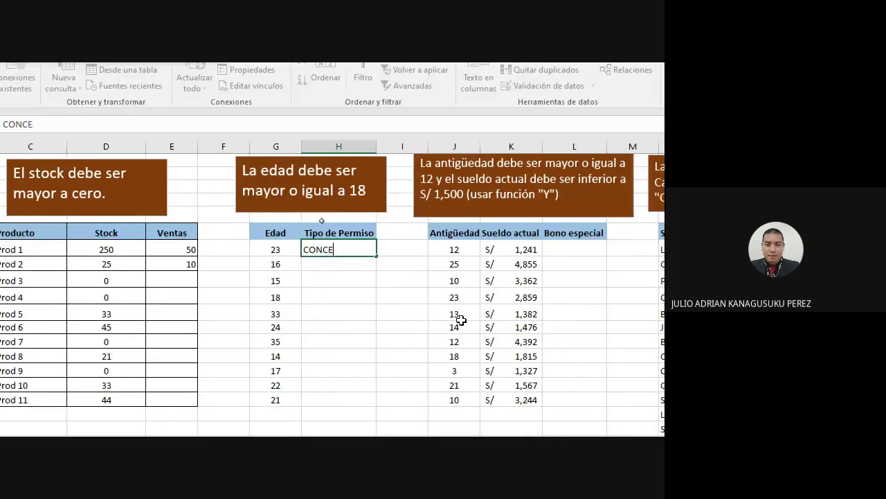
pyautogui.write('DIDO')
pyautogui.press('Return')
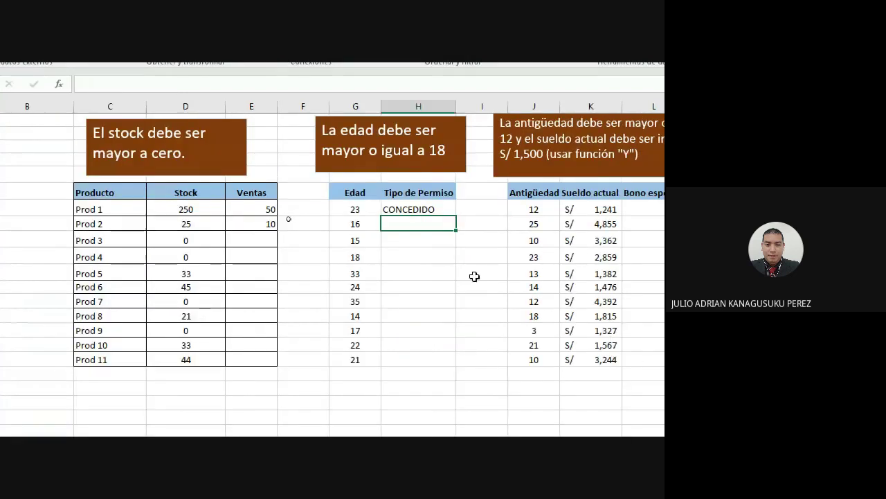
# Try CONCEDIDO for ages 16 and 15, cancelling both rejected entries.
pyautogui.write('CONCEDIDO')
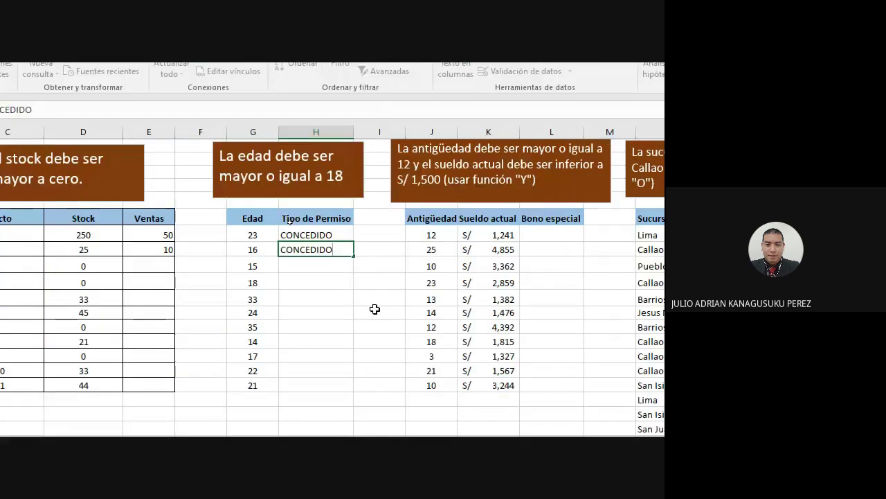
pyautogui.press('Return')
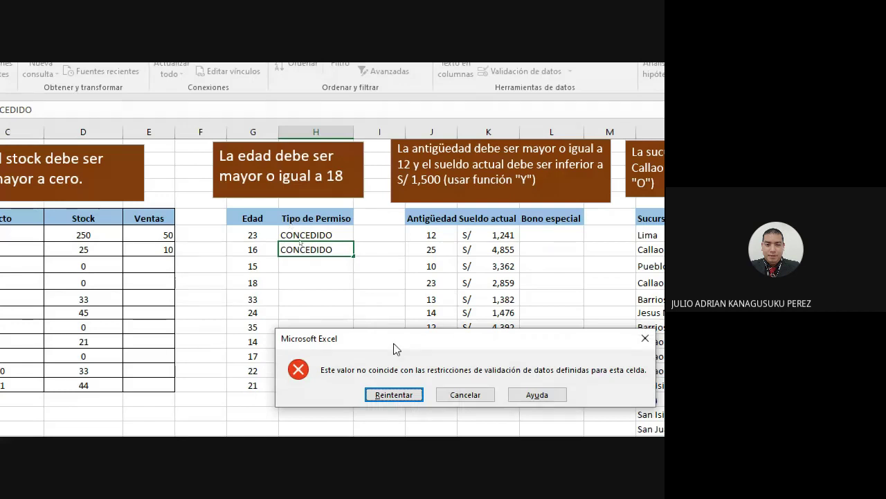
pyautogui.moveTo(395, 348); pyautogui.dragTo(222, 330)
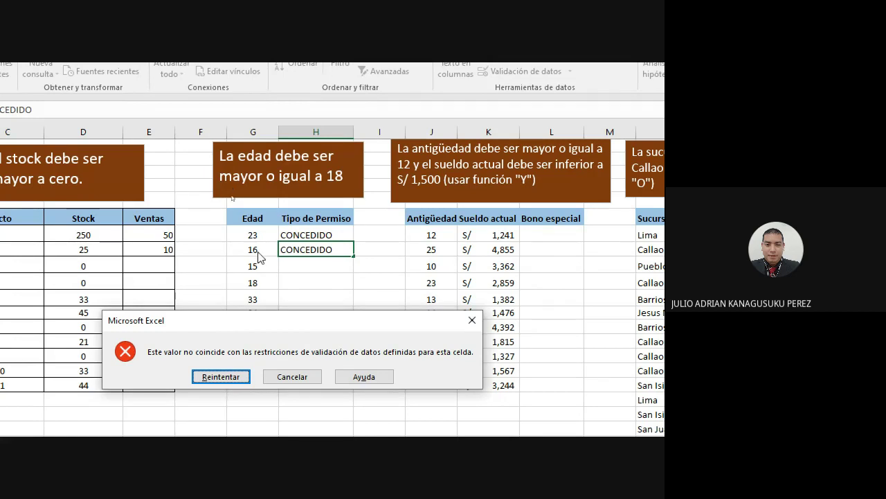
pyautogui.click(279, 376)
pyautogui.click(309, 268)
pyautogui.doubleClick(308, 269)
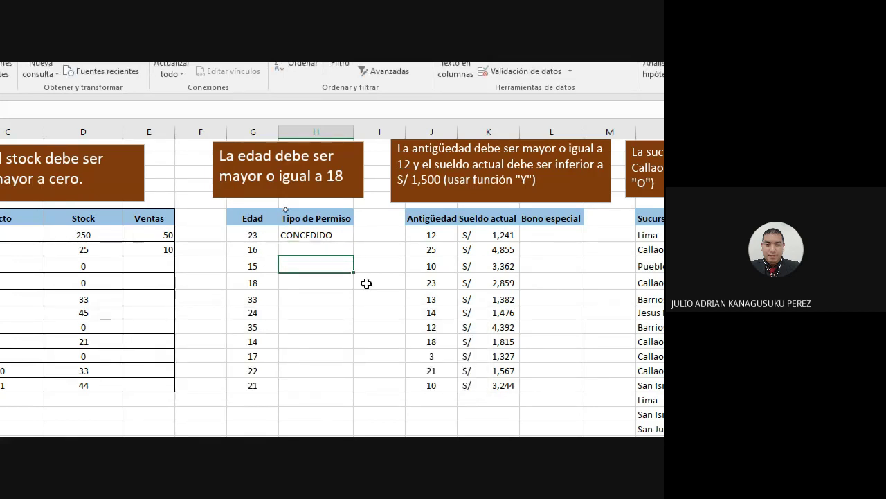
pyautogui.write('CONCE')
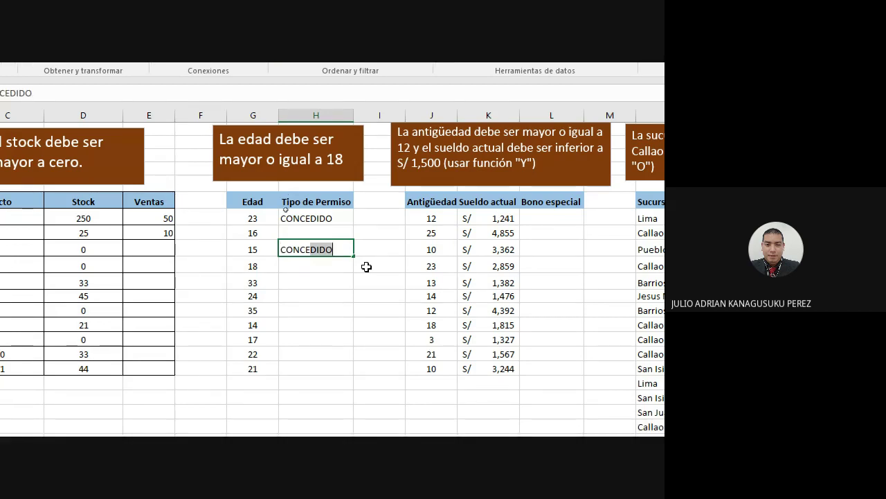
pyautogui.press('Return')
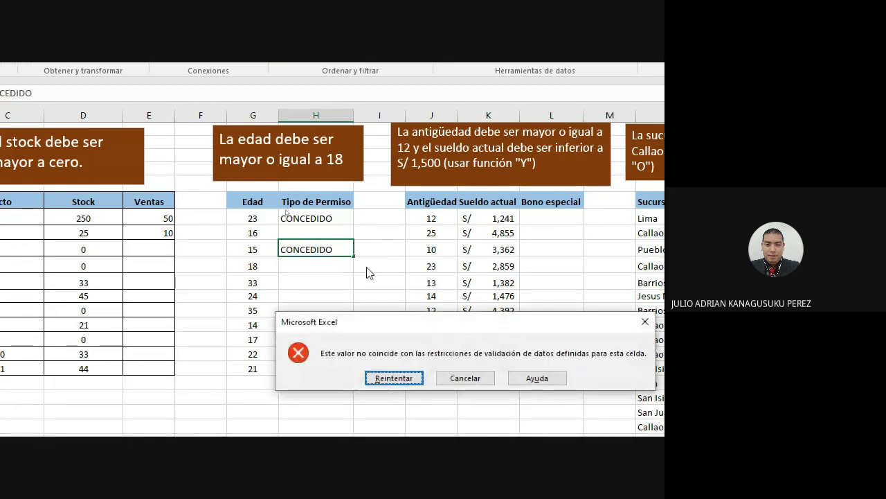
pyautogui.moveTo(374, 325); pyautogui.dragTo(288, 293)
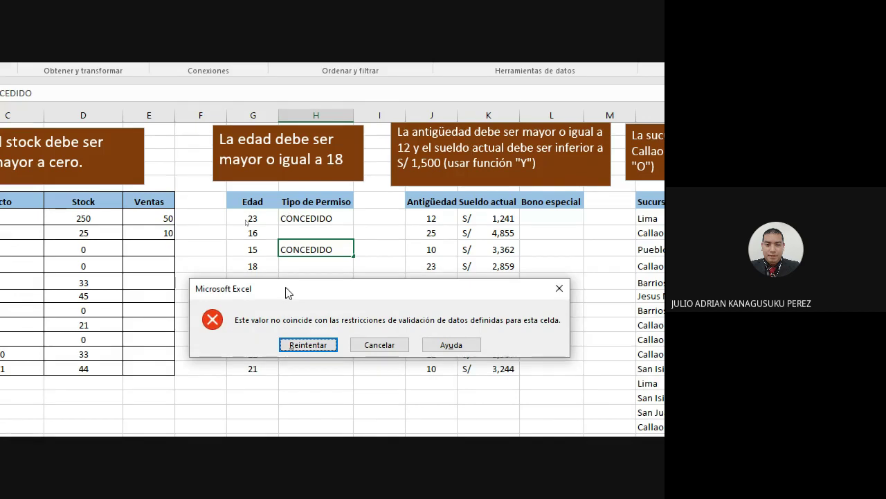
pyautogui.click(379, 344)
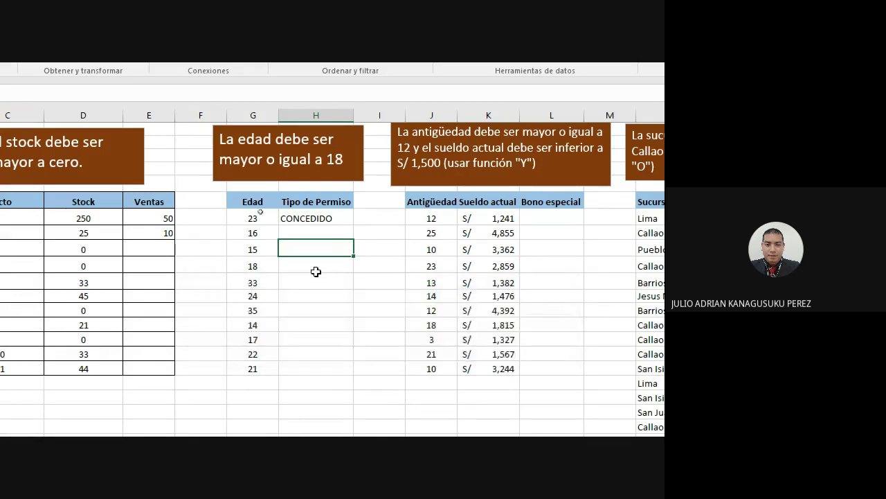
# Enter CONCEDIDO for the age 18 row, correcting the AutoComplete suggestion.
pyautogui.click(315, 272)
pyautogui.write('C')
pyautogui.press('BackSpace')
pyautogui.press('BackSpace')
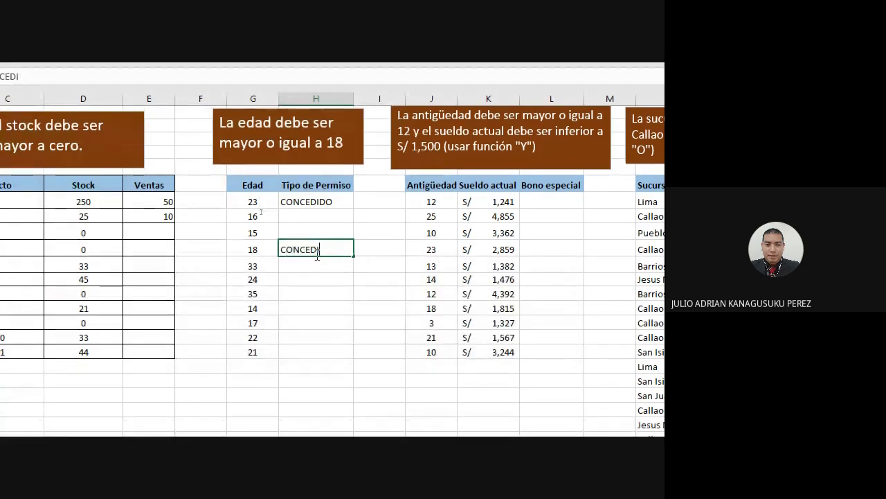
pyautogui.write('DO')
pyautogui.press('Return')
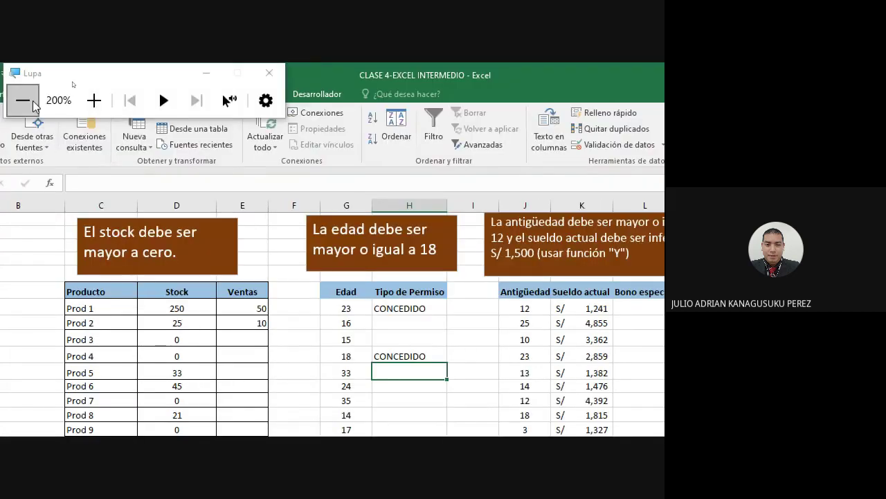
pyautogui.click(11, 101)
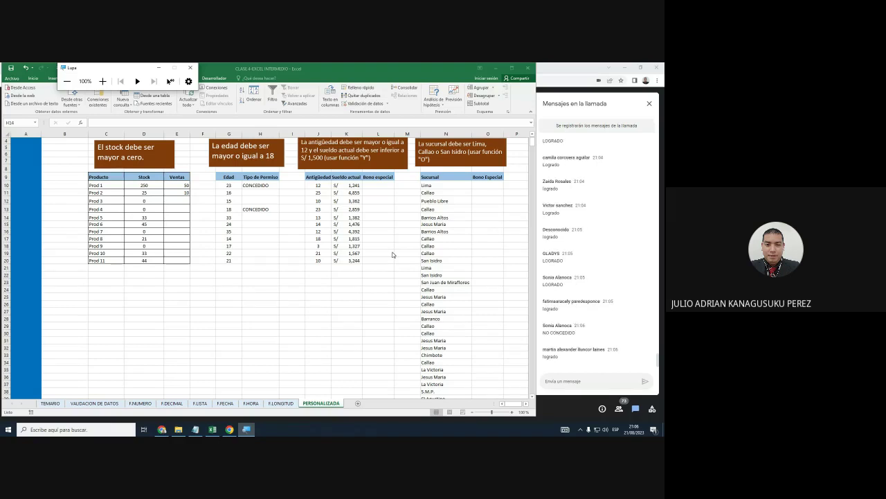
pyautogui.scroll(1, 392, 254)
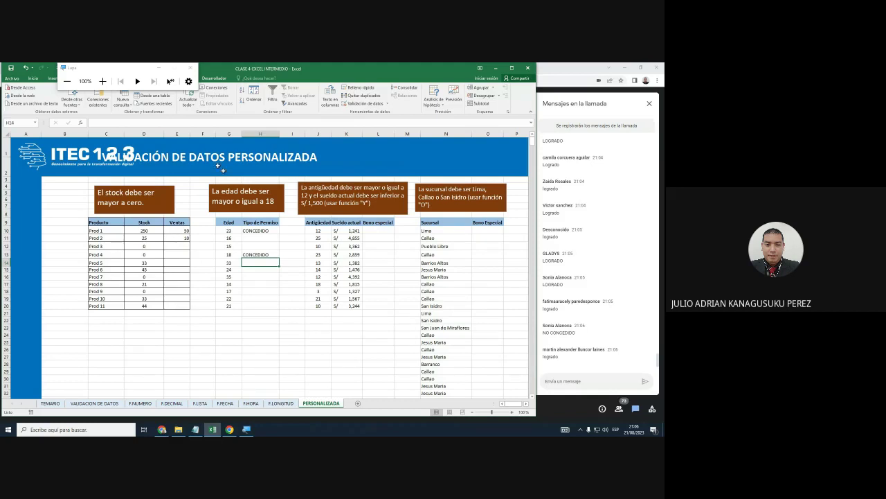
pyautogui.click(103, 81)
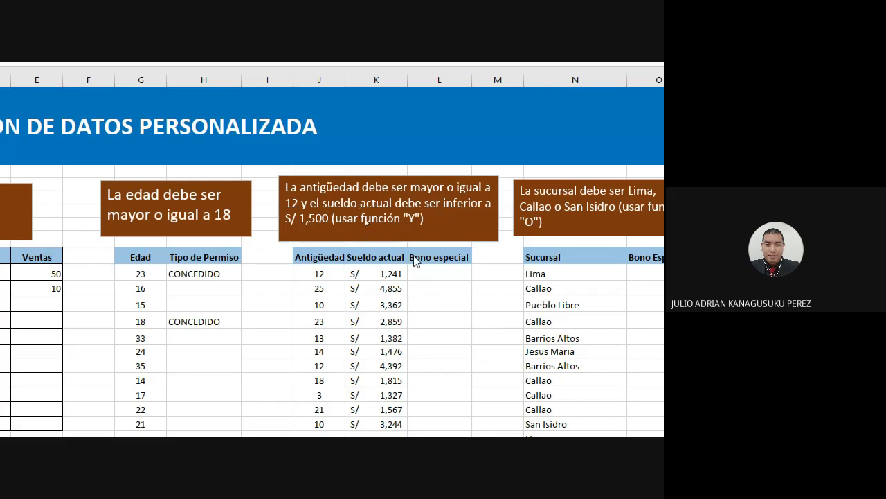
pyautogui.scroll(-2, 415, 261)
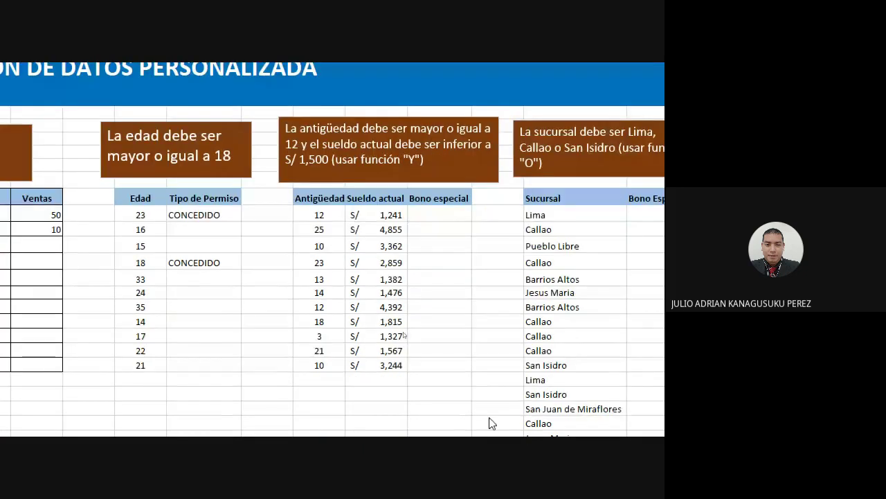
pyautogui.click(438, 215)
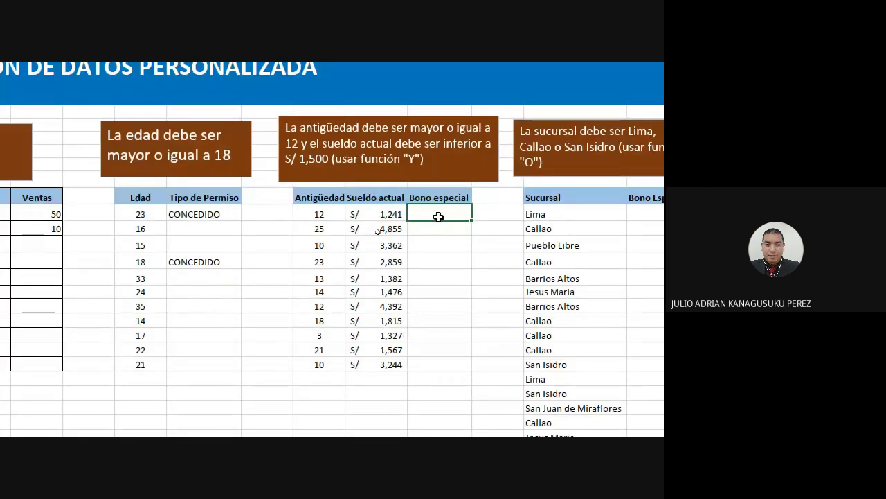
pyautogui.hscroll(1, 633, 416)
pyautogui.write('OK')
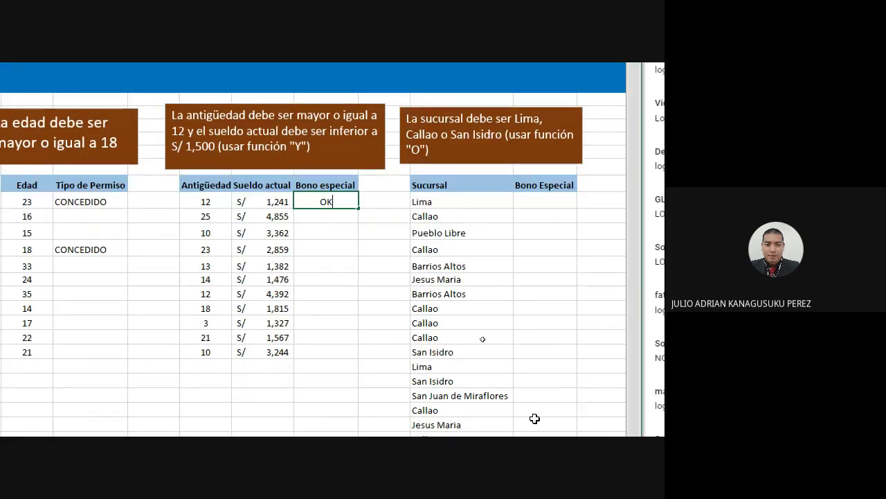
pyautogui.press('Return')
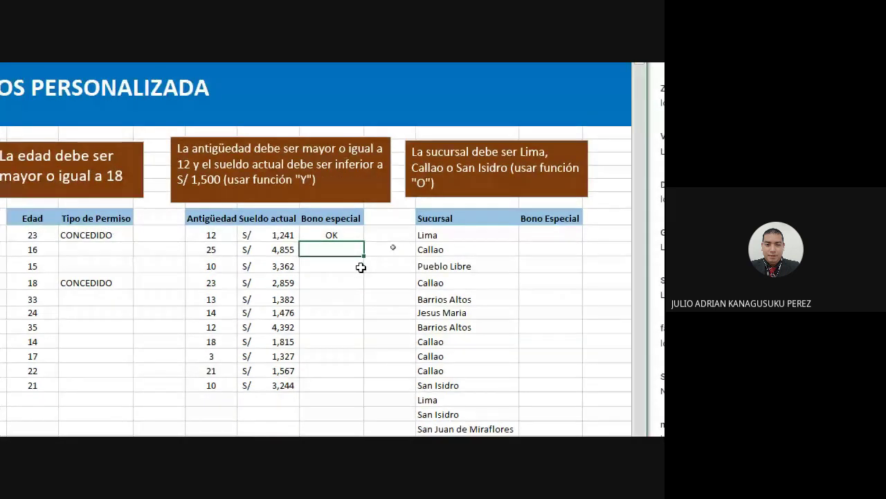
pyautogui.write('OK')
pyautogui.press('Return')
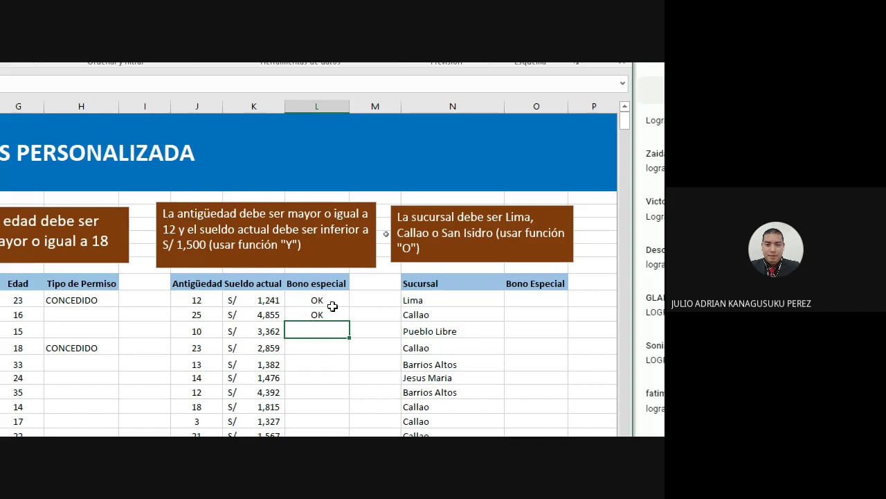
pyautogui.click(332, 302)
pyautogui.press('Delete')
pyautogui.click(331, 314)
pyautogui.press('Delete')
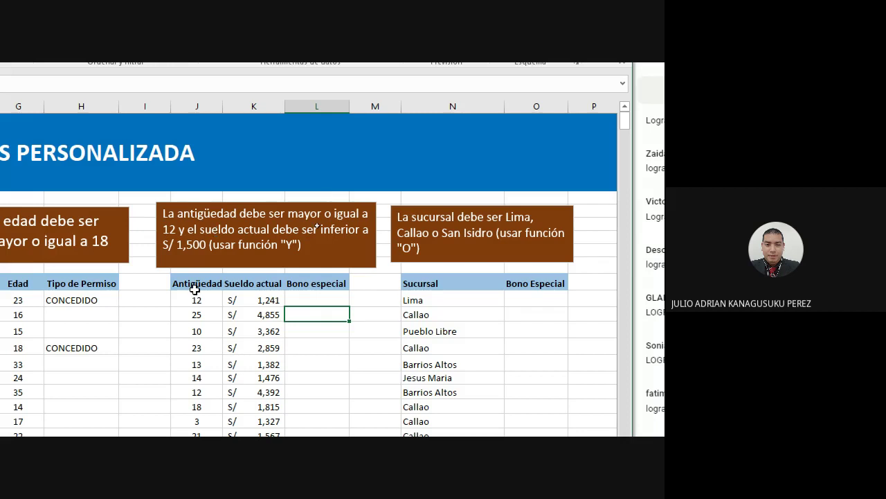
pyautogui.moveTo(195, 289); pyautogui.dragTo(198, 347)
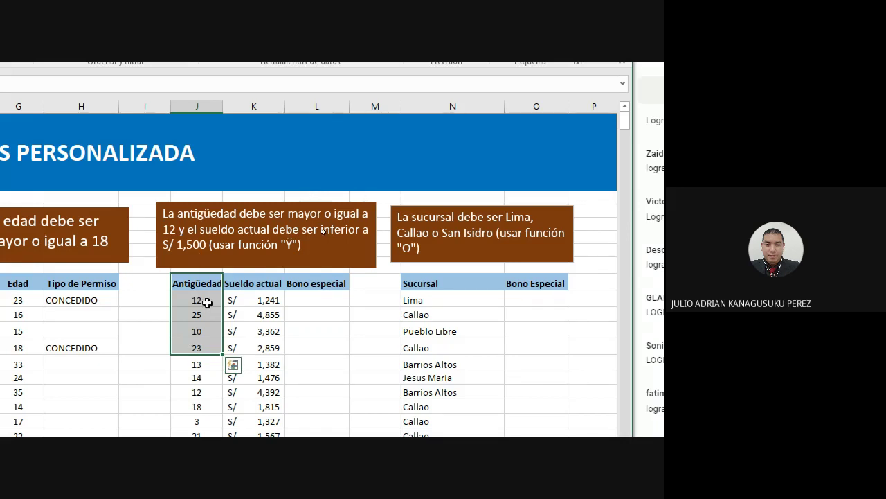
pyautogui.click(322, 300)
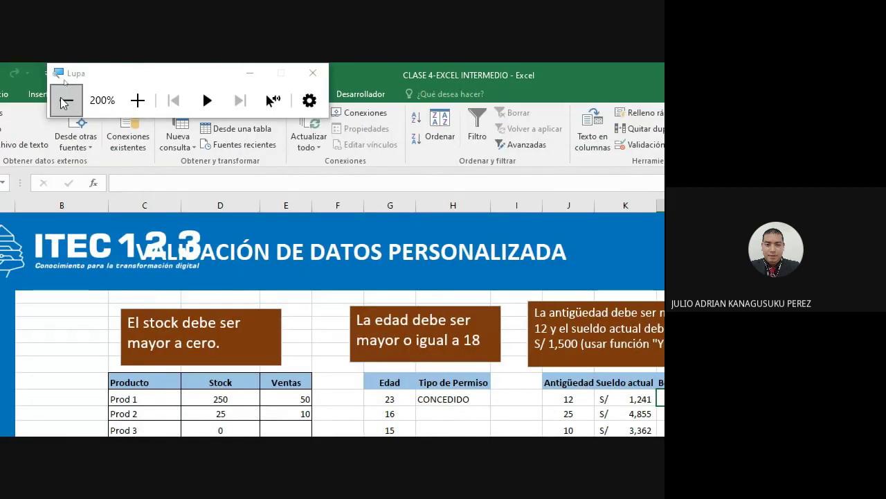
pyautogui.click(65, 97)
pyautogui.click(263, 342)
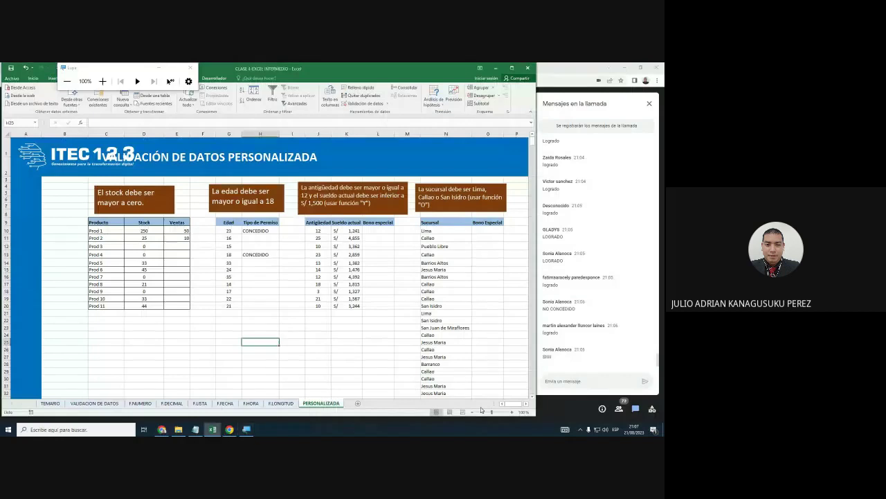
pyautogui.click(511, 412)
pyautogui.click(511, 412)
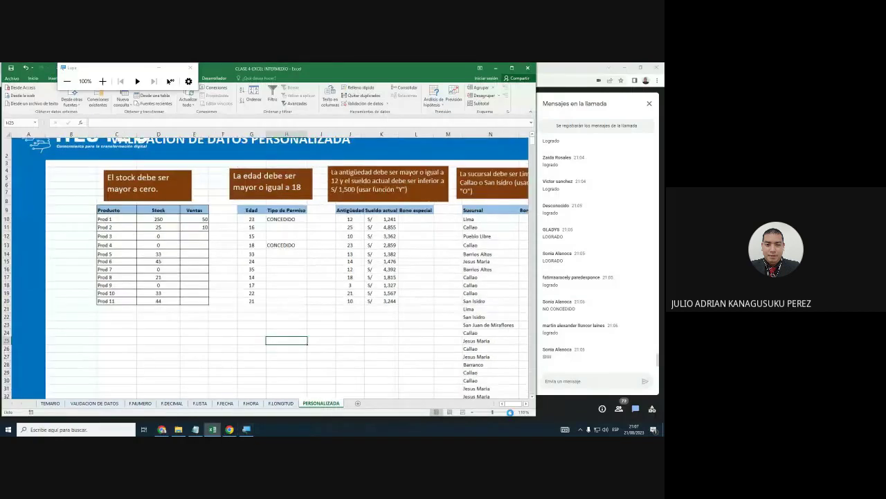
pyautogui.click(511, 412)
pyautogui.click(511, 412)
pyautogui.click(511, 412)
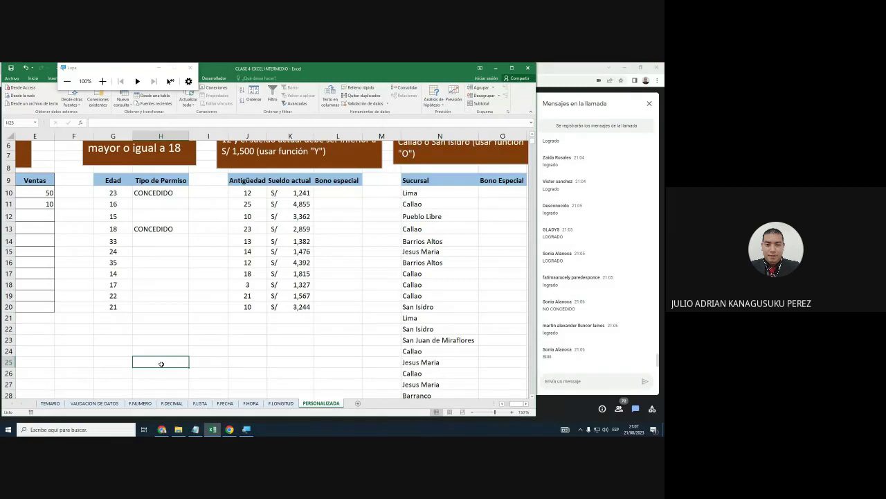
pyautogui.write('=SI')
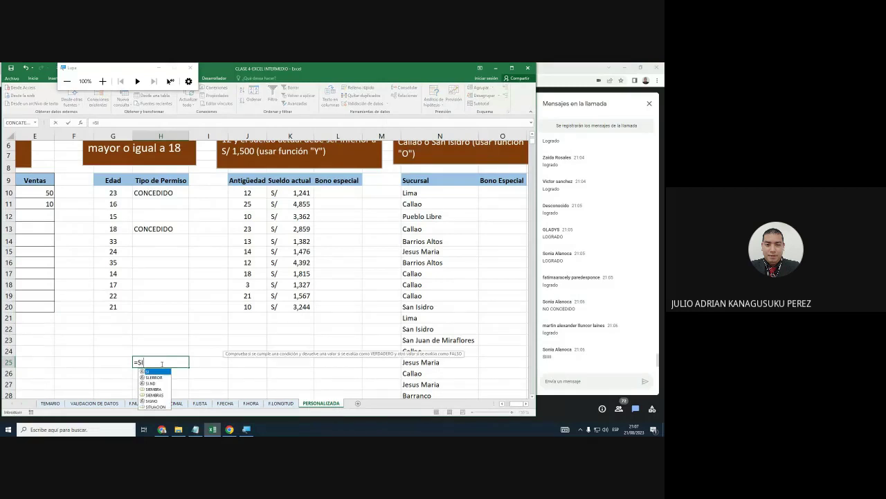
pyautogui.doubleClick(156, 372)
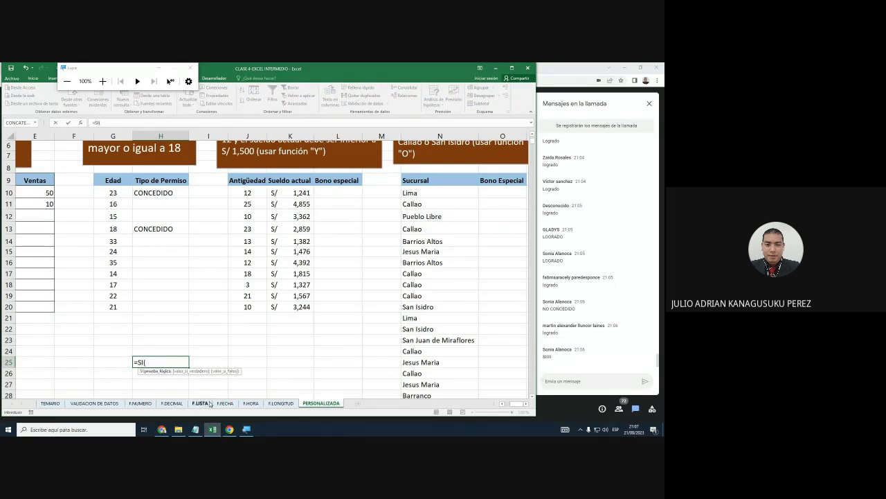
pyautogui.write('Y')
pyautogui.doubleClick(157, 383)
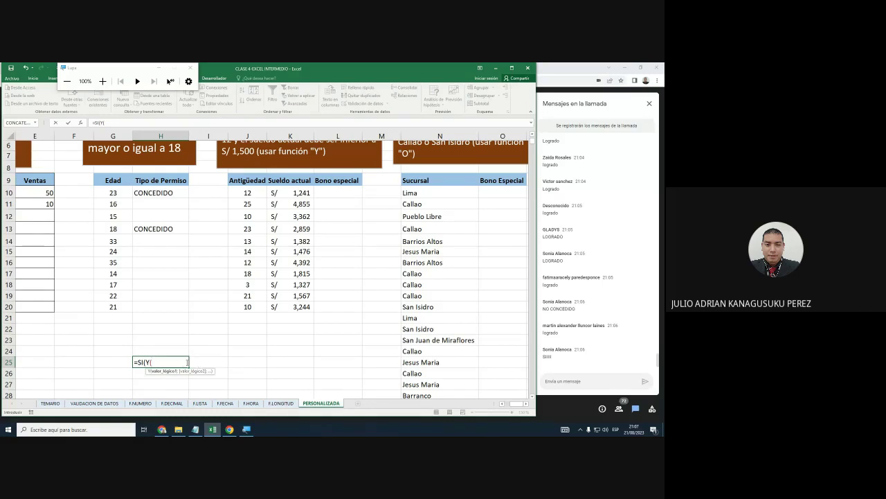
pyautogui.write('DDDD')
pyautogui.write('D)')
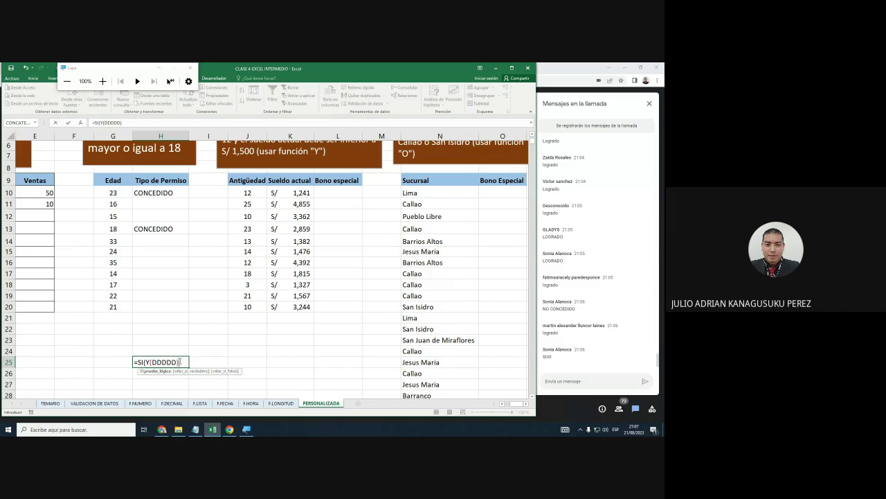
pyautogui.moveTo(180, 361); pyautogui.dragTo(147, 362)
pyautogui.press('BackSpace')
pyautogui.press('Escape')
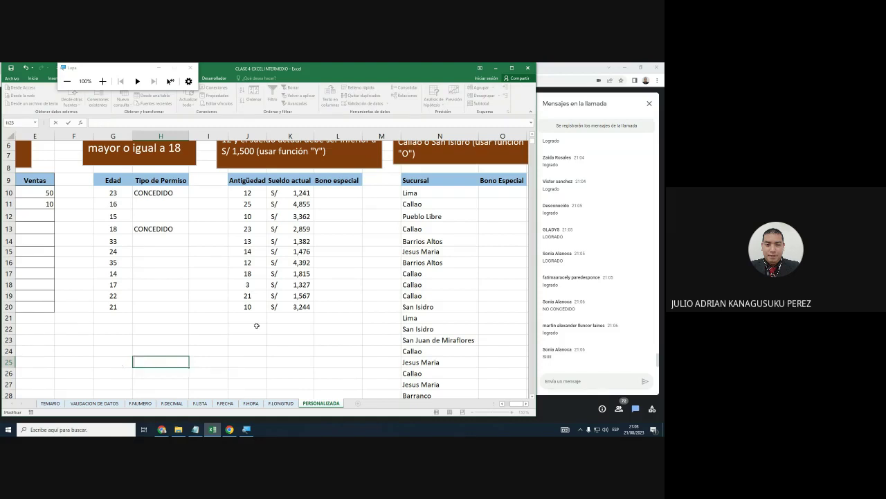
pyautogui.click(337, 251)
pyautogui.scroll(1, 337, 250)
pyautogui.click(337, 223)
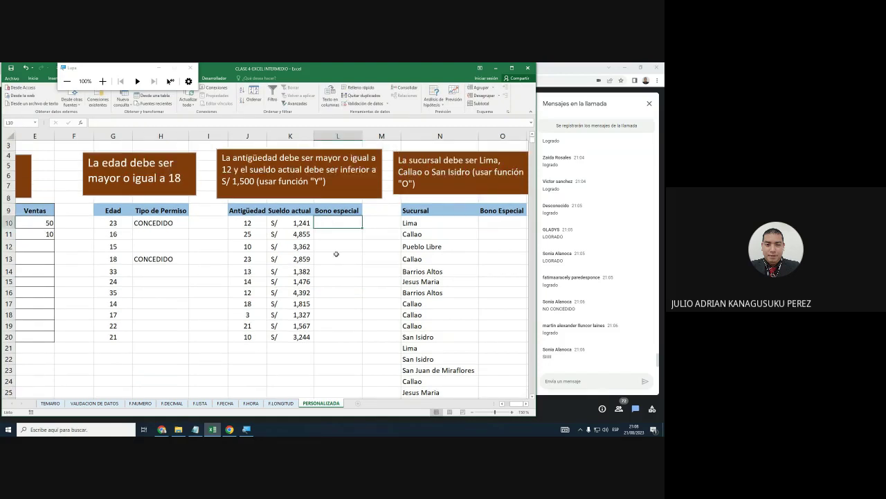
pyautogui.write('=')
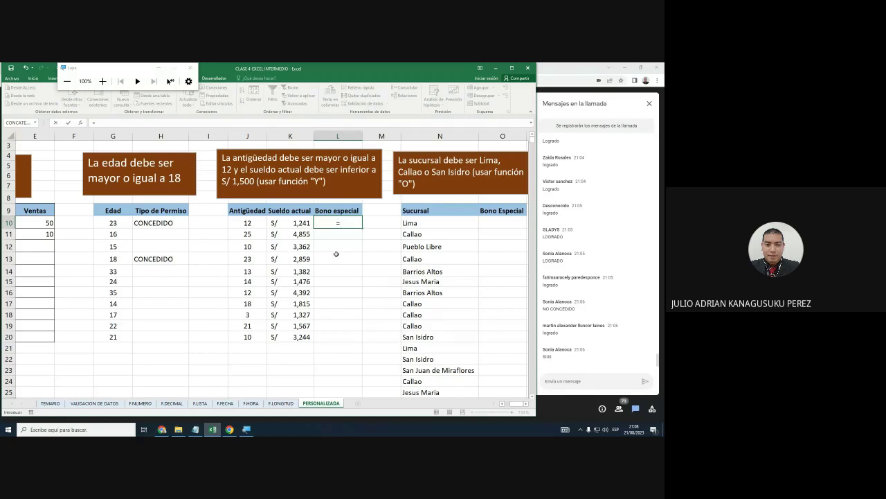
pyautogui.write('Y')
pyautogui.write('(')
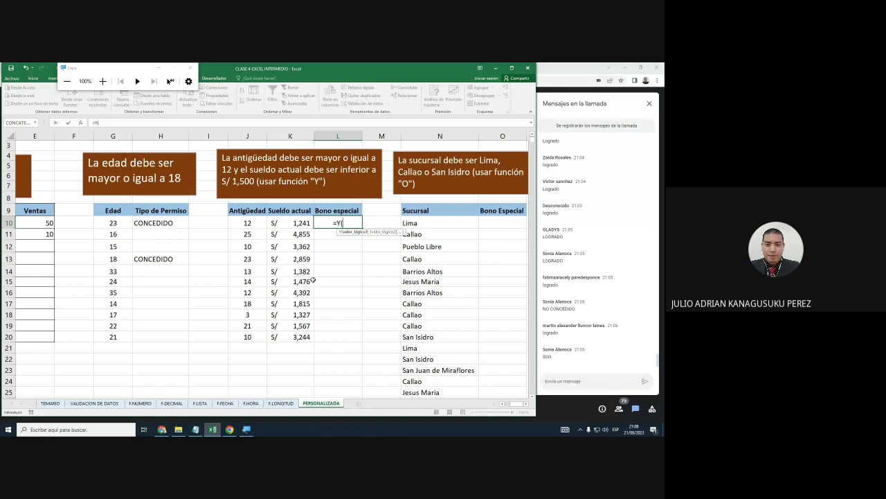
pyautogui.press('BackSpace')
pyautogui.press('Escape')
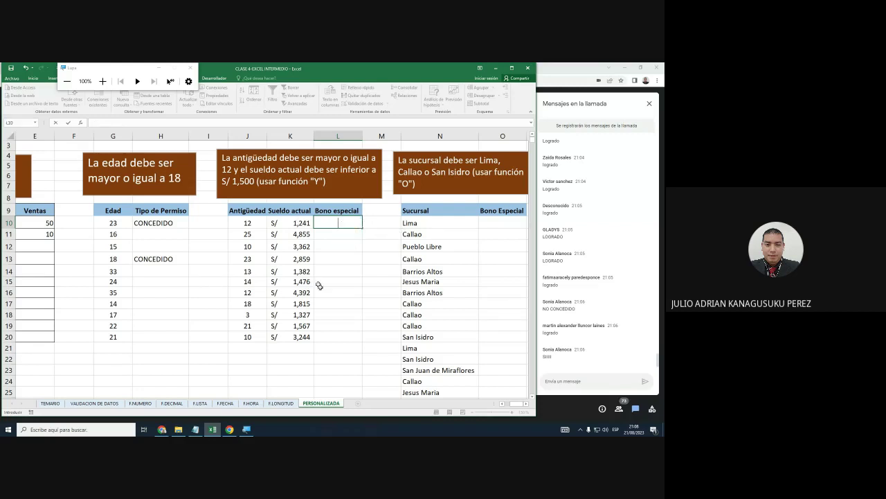
pyautogui.click(326, 288)
pyautogui.click(341, 225)
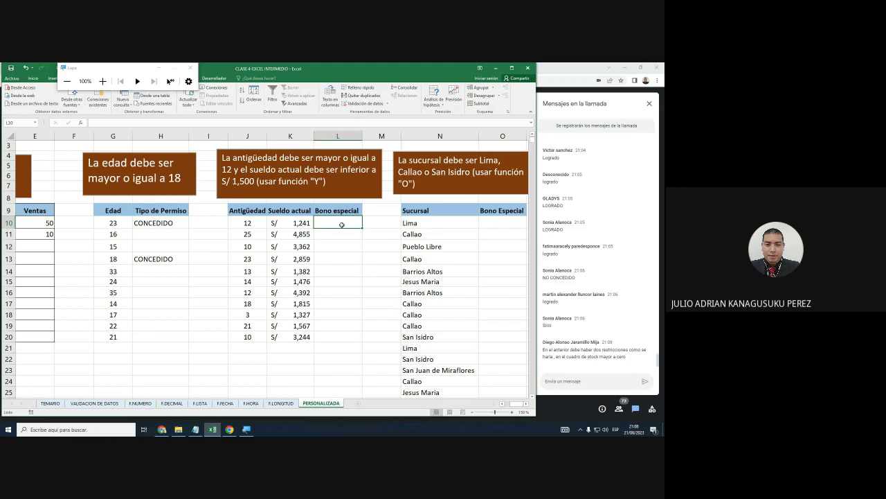
# Delete the 50 and 10 entries from Ventas E10:E20, then select Prod 3's Ventas cell.
pyautogui.click(31, 234)
pyautogui.press('Left')
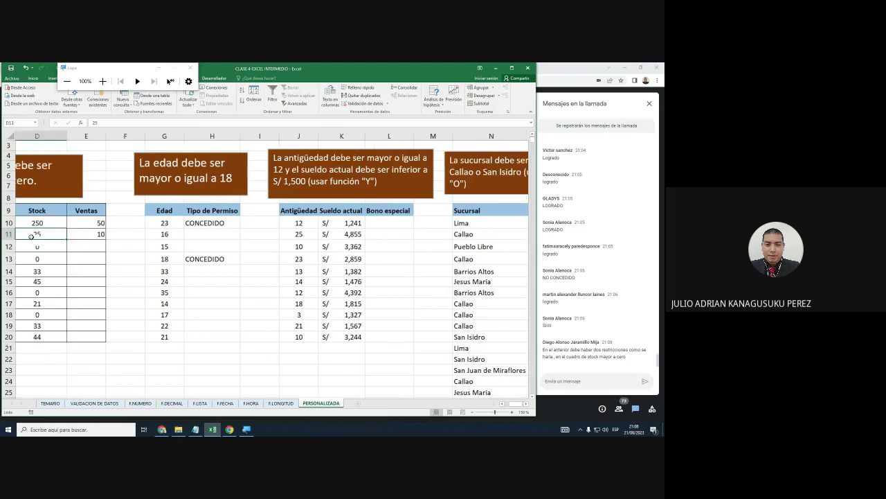
pyautogui.press('Right')
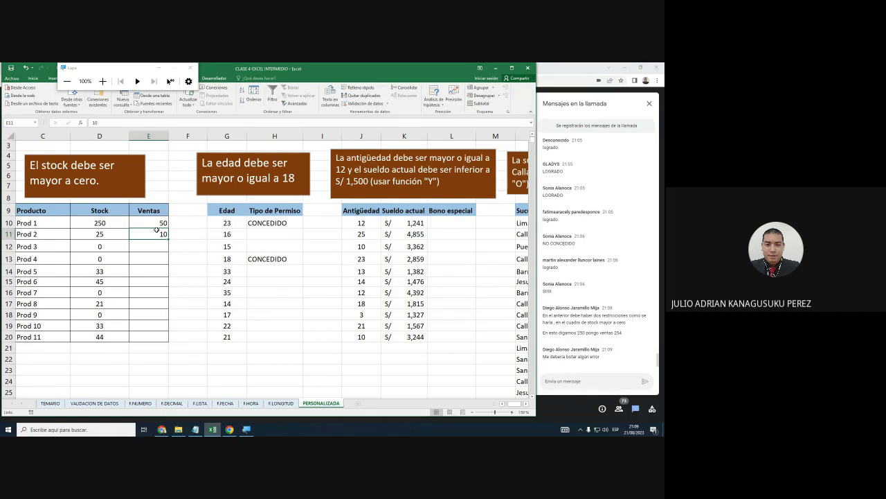
pyautogui.moveTo(157, 223); pyautogui.dragTo(164, 339)
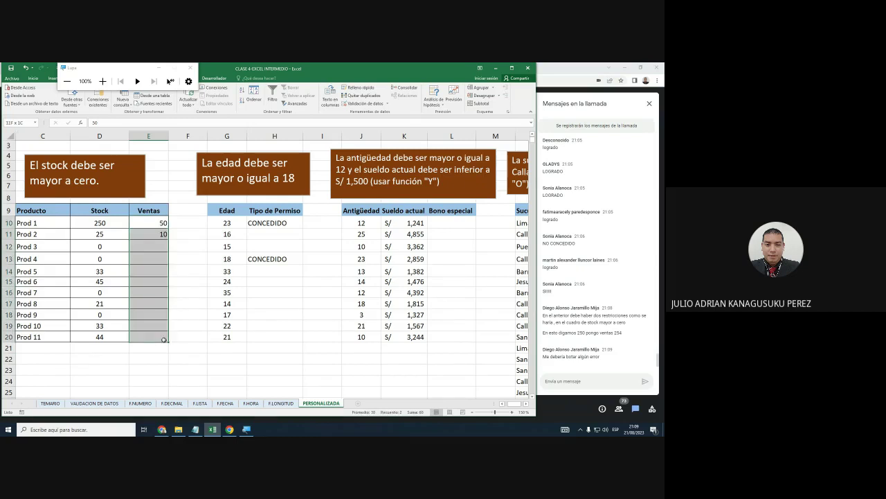
pyautogui.press('Delete')
pyautogui.click(147, 268)
pyautogui.click(143, 246)
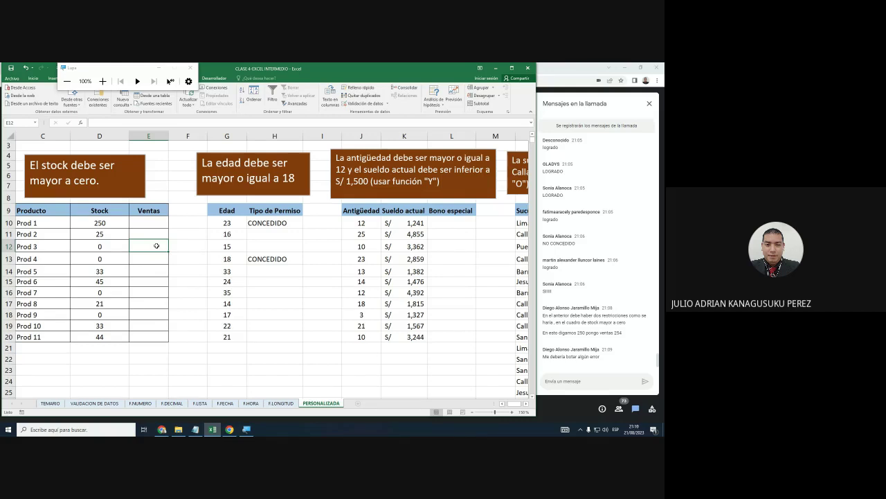
pyautogui.click(114, 236)
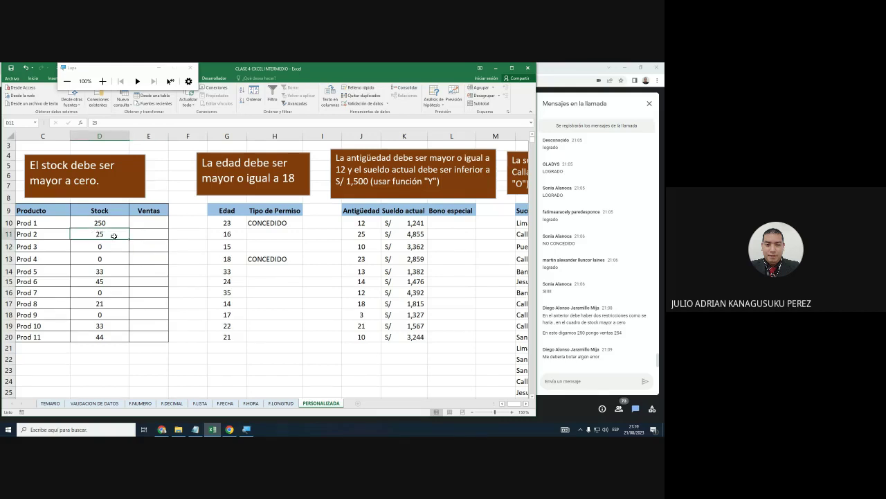
pyautogui.click(144, 235)
pyautogui.write('50')
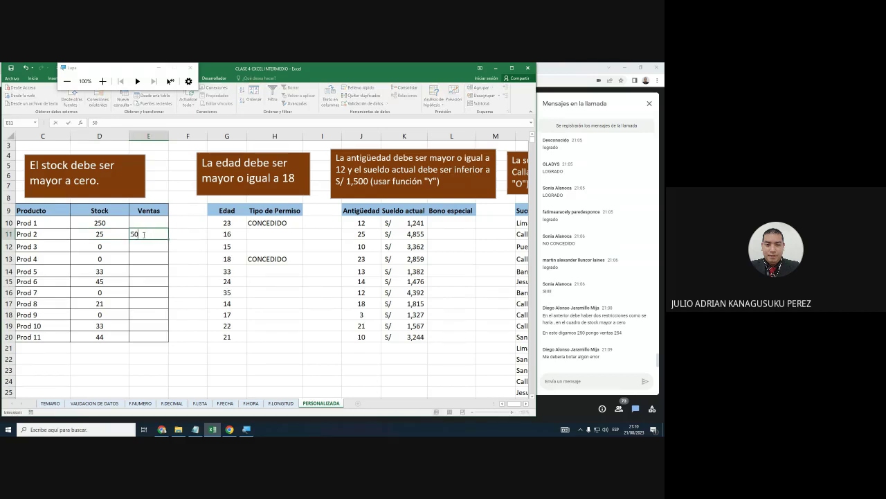
pyautogui.press('Return')
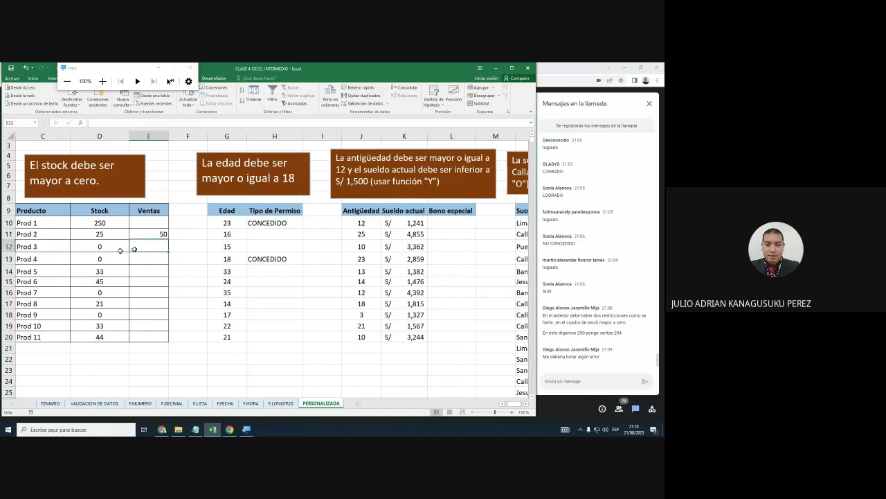
pyautogui.press('Up')
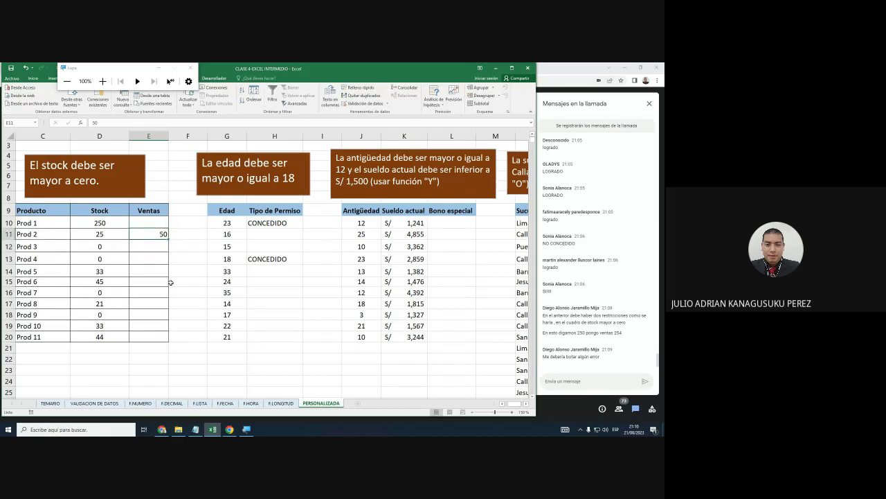
pyautogui.press('Delete')
pyautogui.click(156, 222)
pyautogui.moveTo(157, 223); pyautogui.dragTo(159, 332)
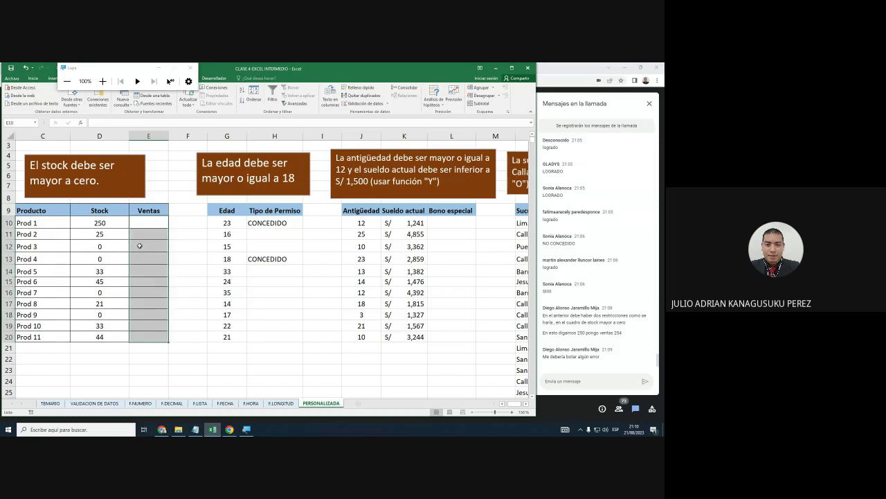
pyautogui.click(361, 104)
pyautogui.moveTo(161, 101)
pyautogui.mouseDown()
pyautogui.moveTo(293, 101)
pyautogui.moveTo(298, 113)
pyautogui.mouseUp()
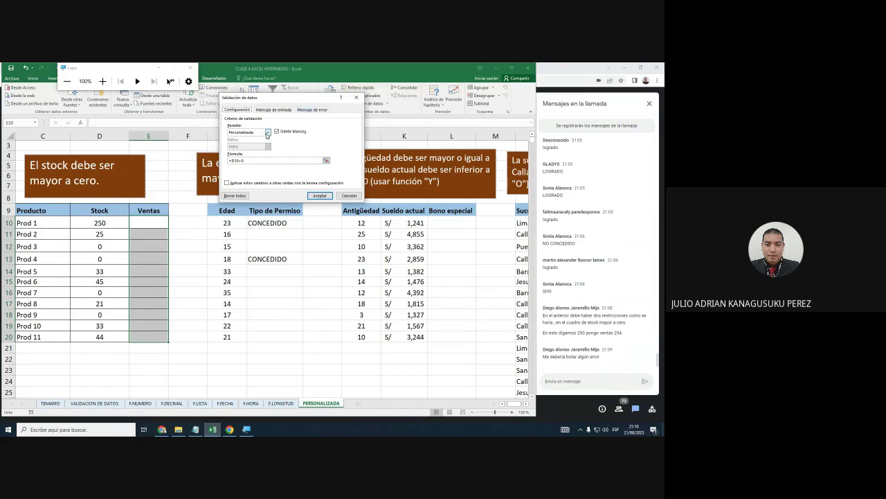
pyautogui.click(267, 132)
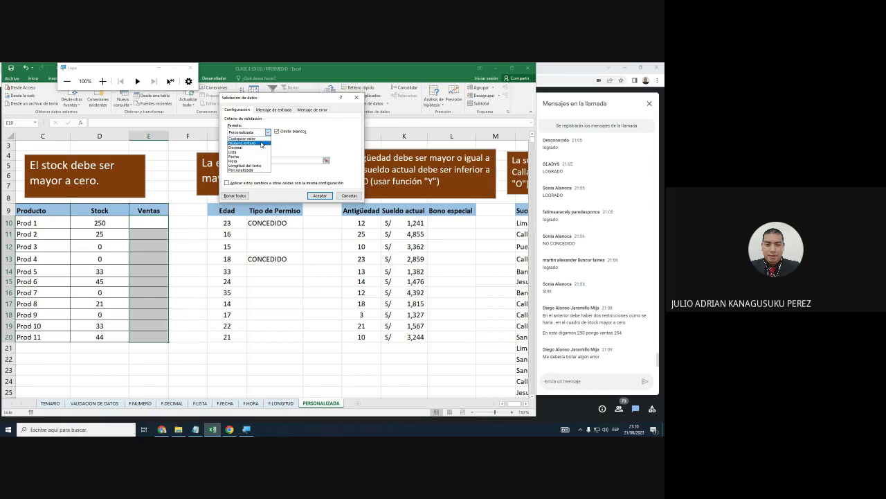
pyautogui.click(261, 143)
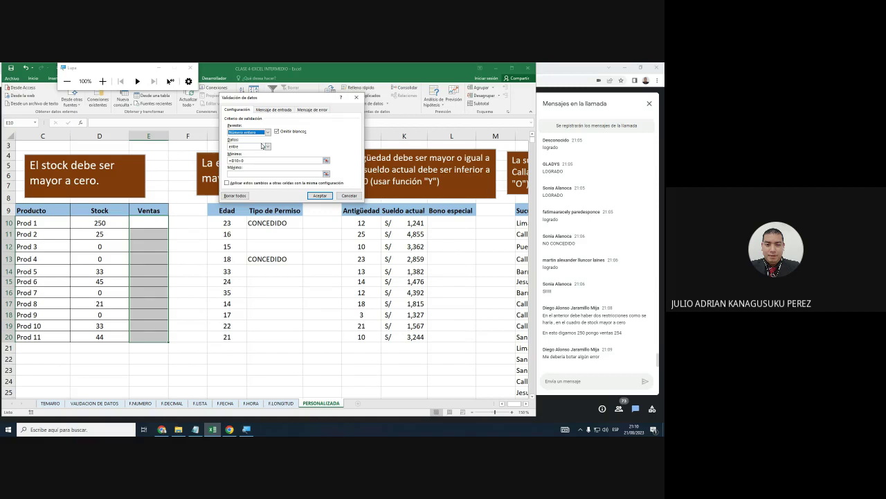
pyautogui.click(268, 148)
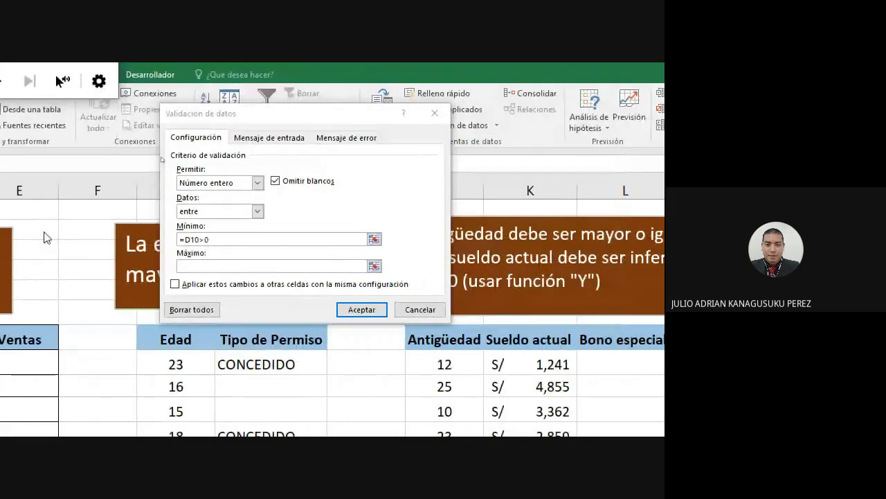
pyautogui.click(418, 310)
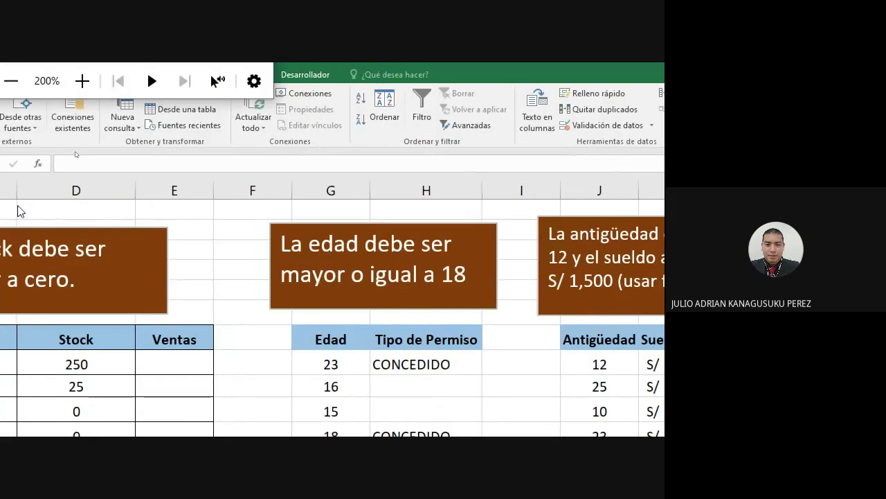
pyautogui.moveTo(266, 360); pyautogui.dragTo(267, 415)
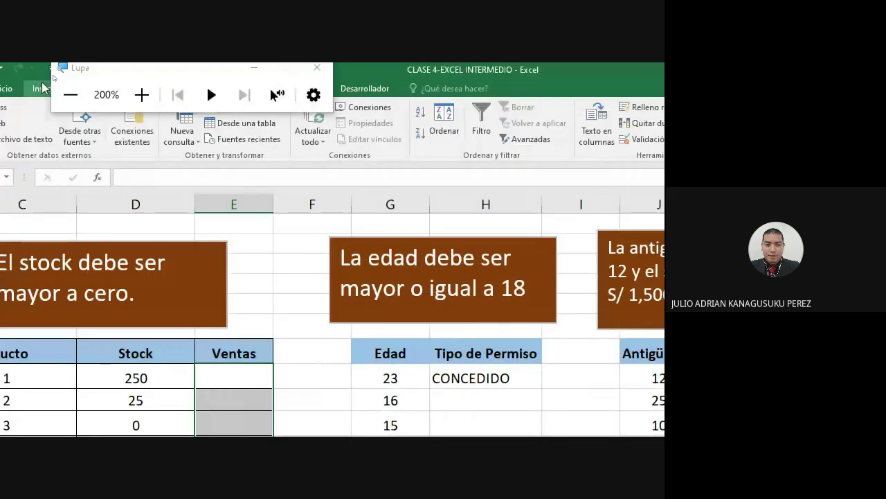
pyautogui.click(70, 95)
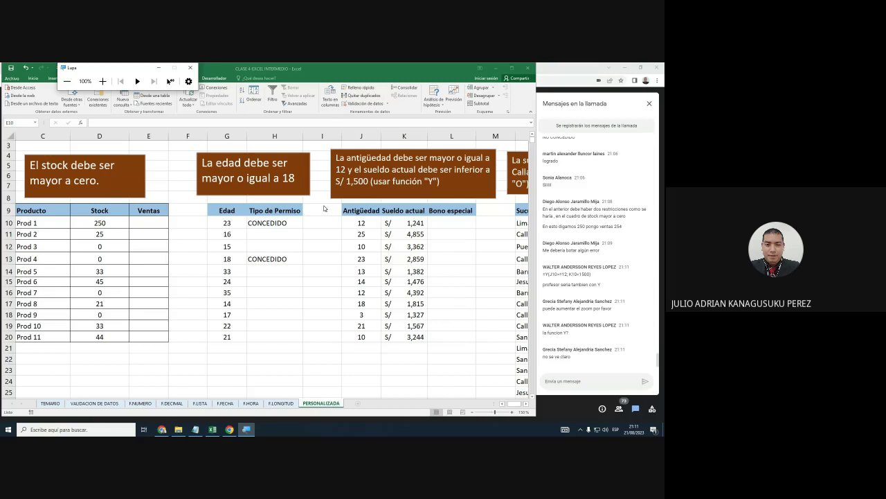
pyautogui.moveTo(148, 222); pyautogui.dragTo(148, 337)
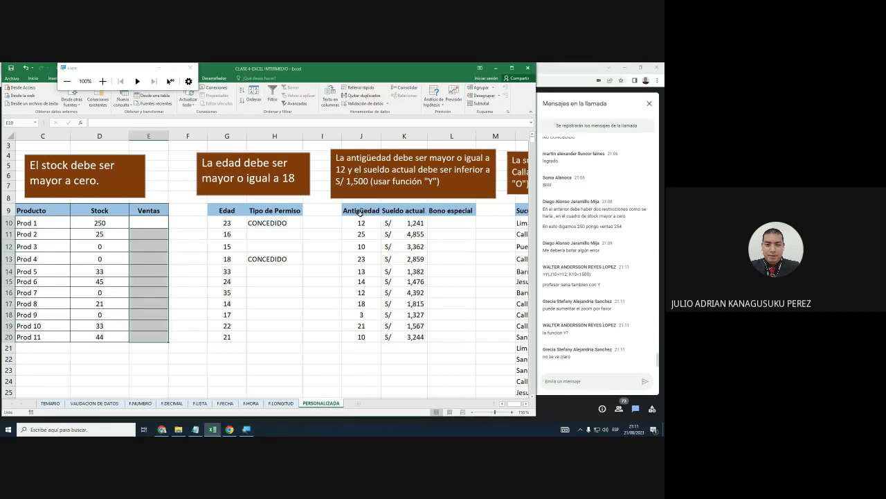
pyautogui.moveTo(366, 209); pyautogui.dragTo(450, 347)
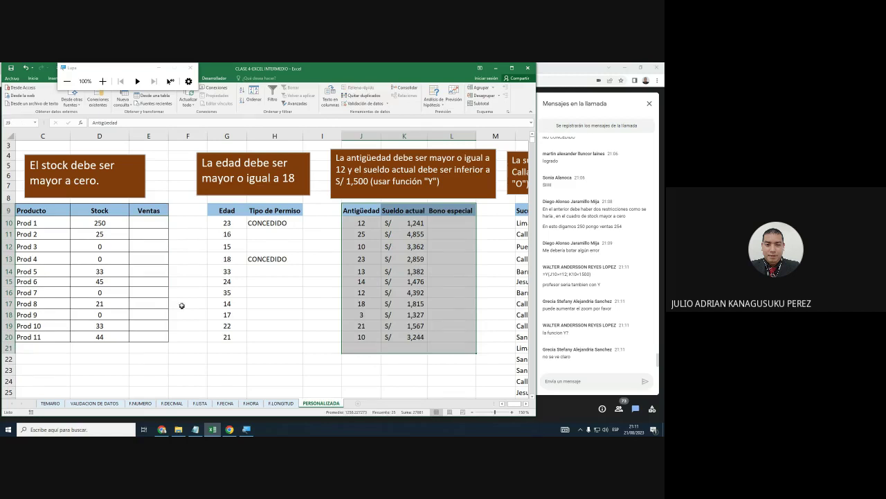
pyautogui.click(161, 240)
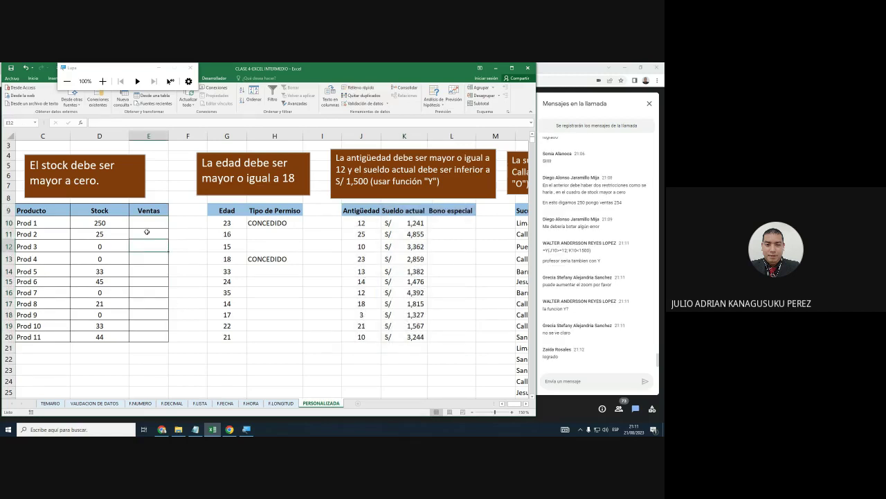
pyautogui.click(147, 222)
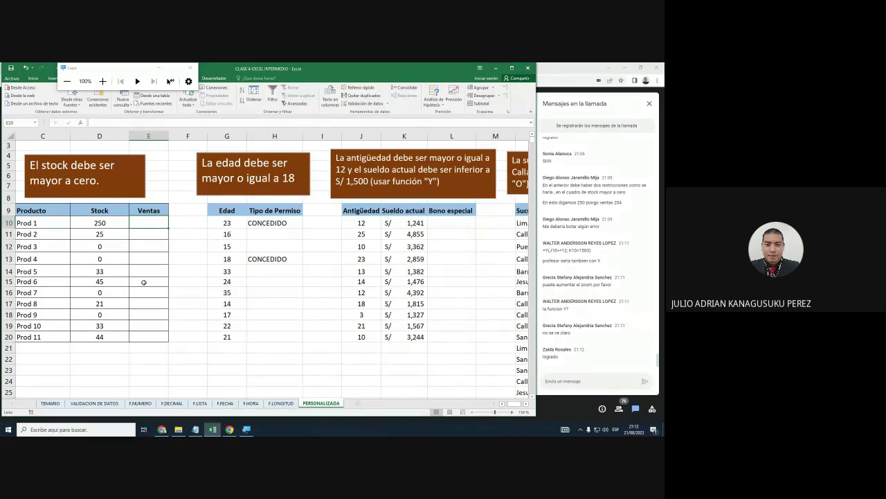
pyautogui.click(360, 212)
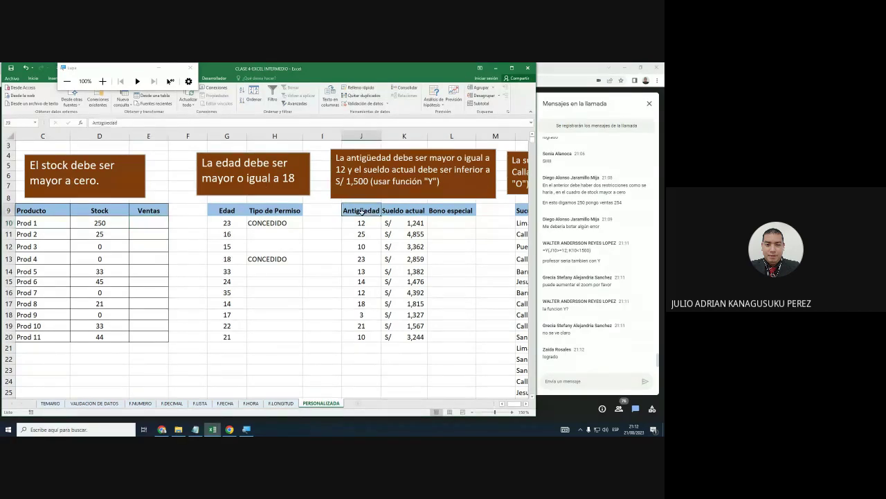
pyautogui.moveTo(360, 212); pyautogui.dragTo(434, 337)
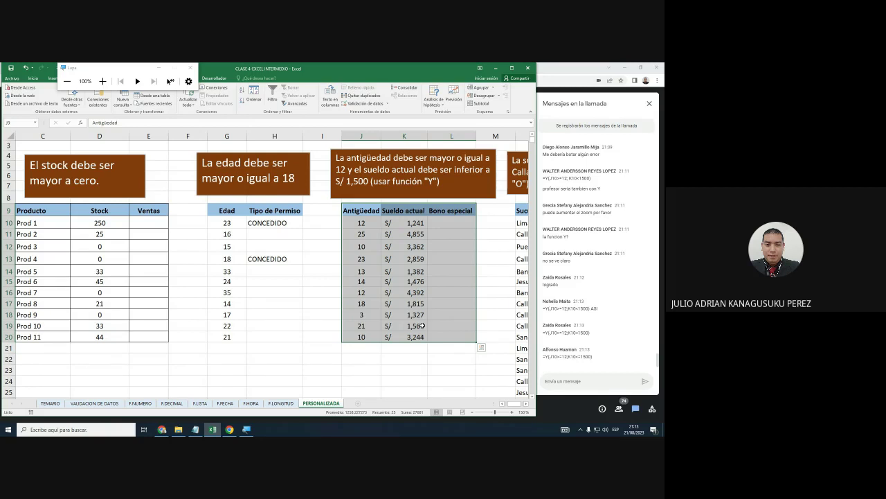
pyautogui.click(490, 300)
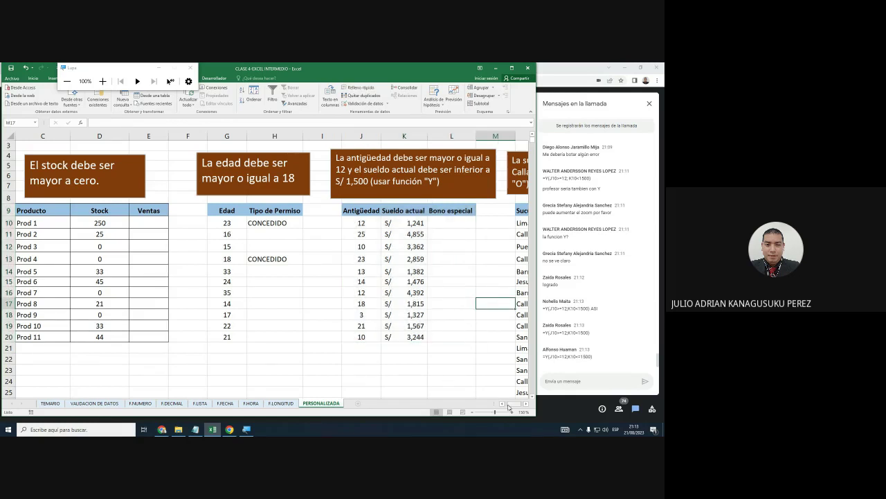
pyautogui.moveTo(509, 404); pyautogui.dragTo(507, 406)
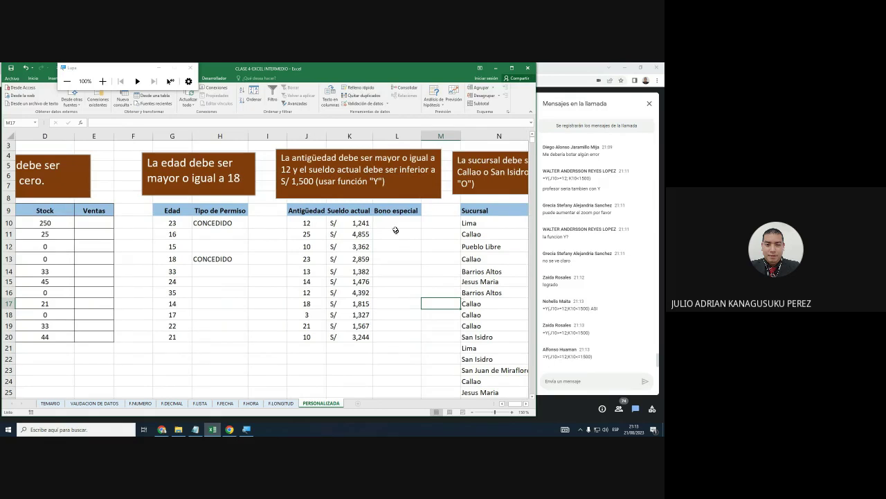
pyautogui.click(395, 223)
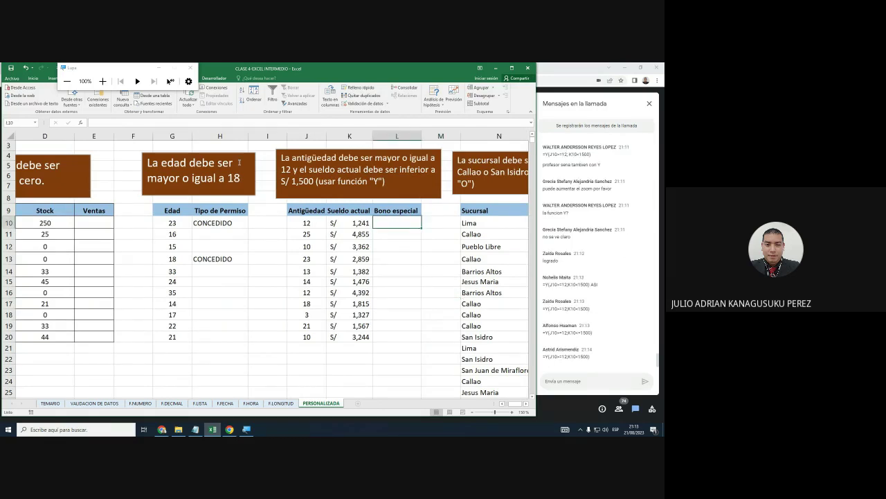
pyautogui.click(103, 81)
pyautogui.click(102, 81)
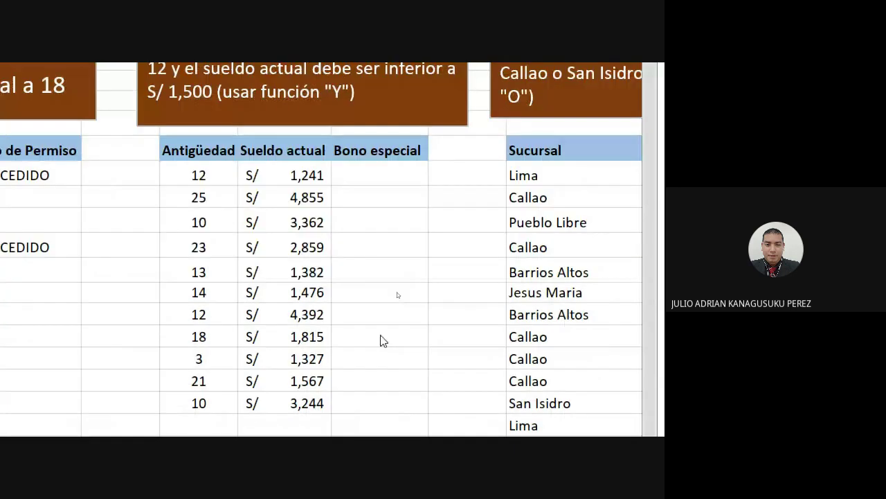
pyautogui.moveTo(364, 167); pyautogui.dragTo(371, 343)
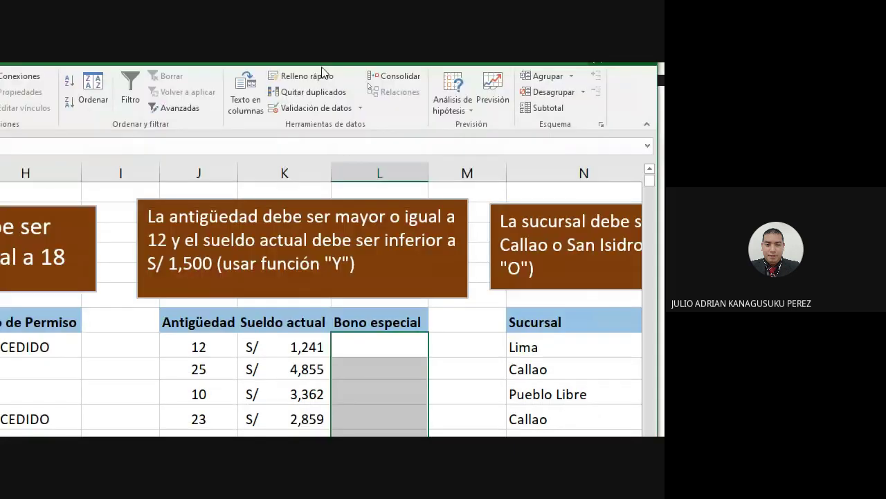
# Set Bono especial validation to Personalizada with formula =Y(J10>=12;K10<1500).
pyautogui.click(312, 107)
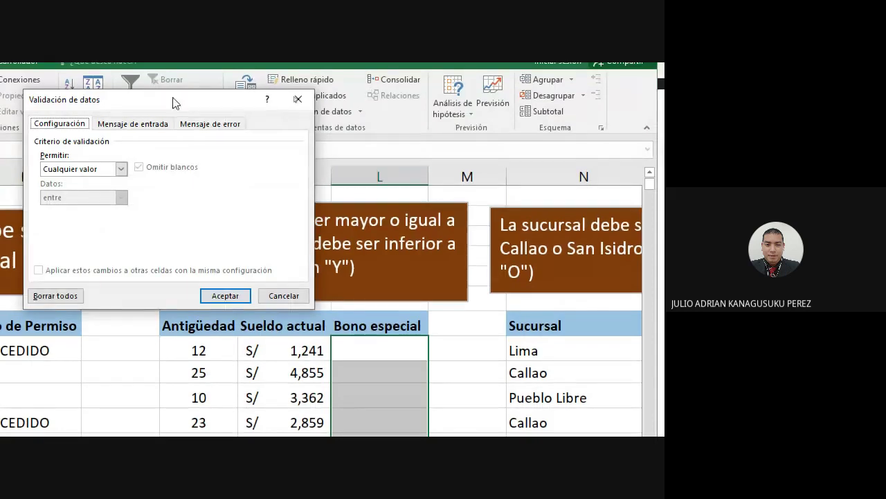
pyautogui.click(121, 169)
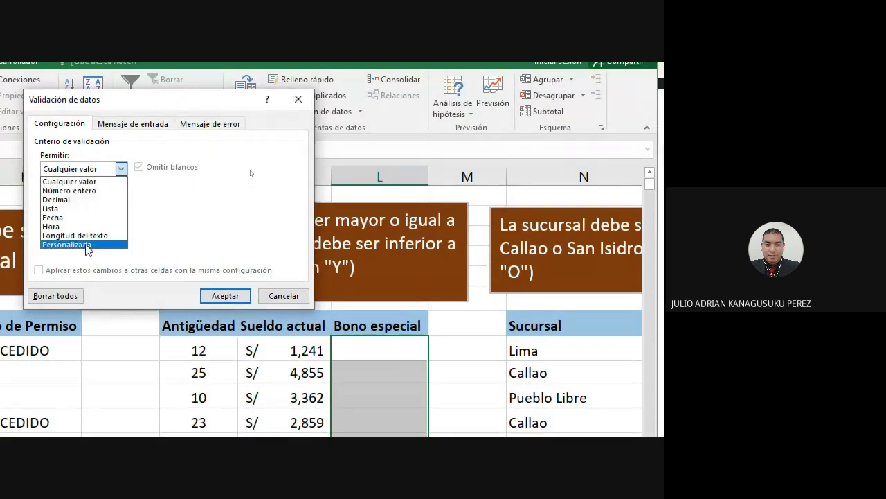
pyautogui.click(67, 244)
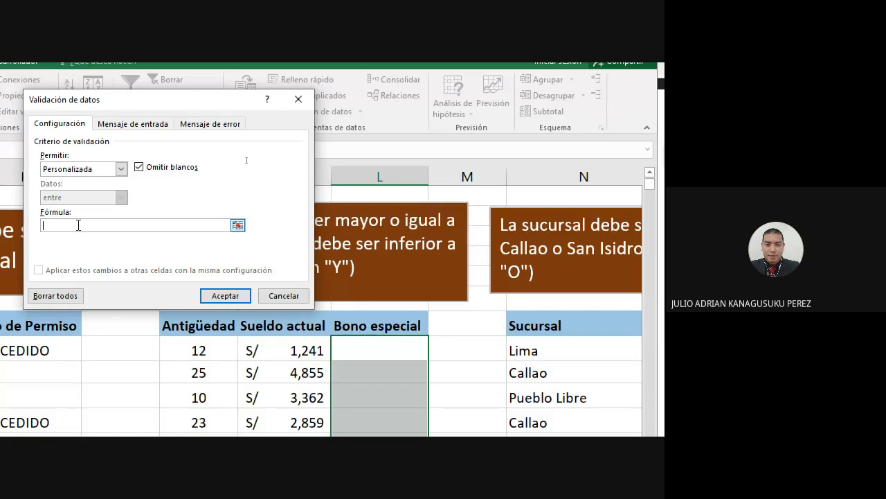
pyautogui.write('=')
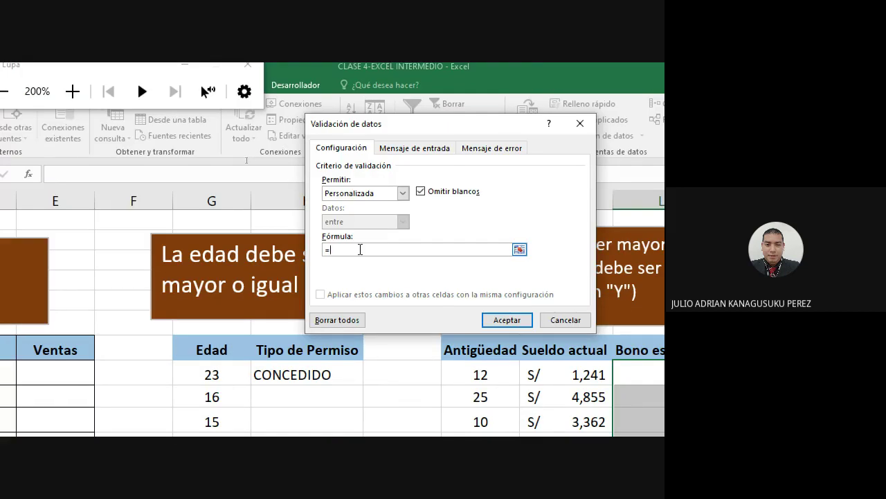
pyautogui.write('Y')
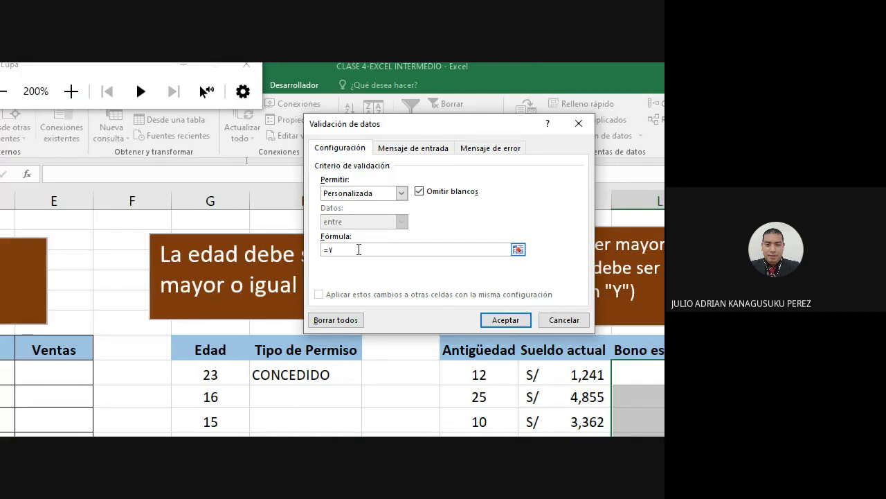
pyautogui.write('(')
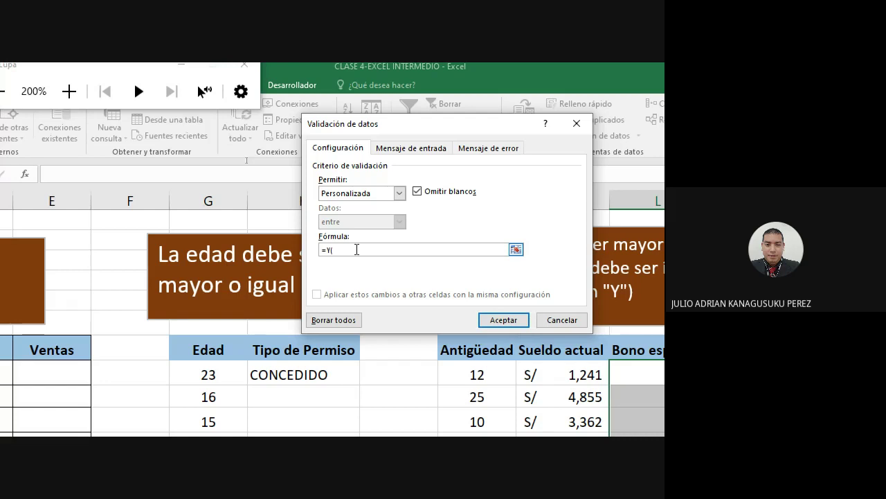
pyautogui.press('BackSpace')
pyautogui.write('(')
pyautogui.moveTo(448, 119)
pyautogui.mouseDown()
pyautogui.moveTo(284, 89)
pyautogui.moveTo(279, 112)
pyautogui.mouseUp()
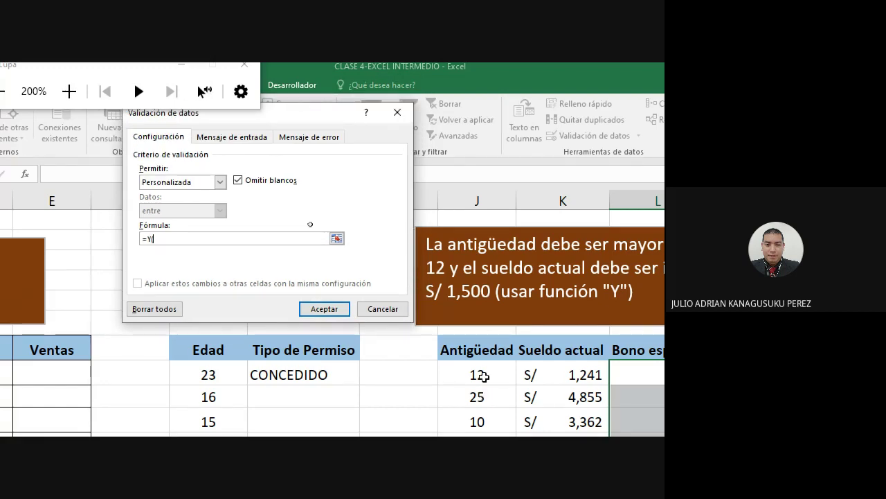
pyautogui.click(483, 376)
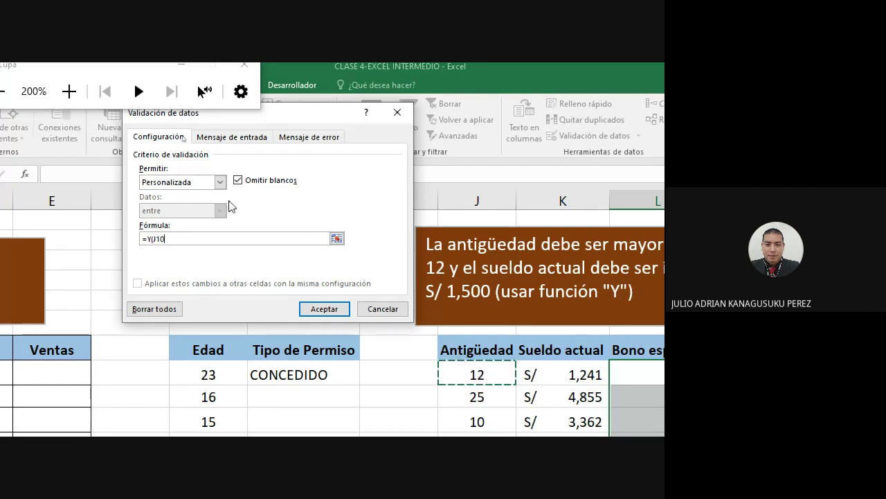
pyautogui.write('>=')
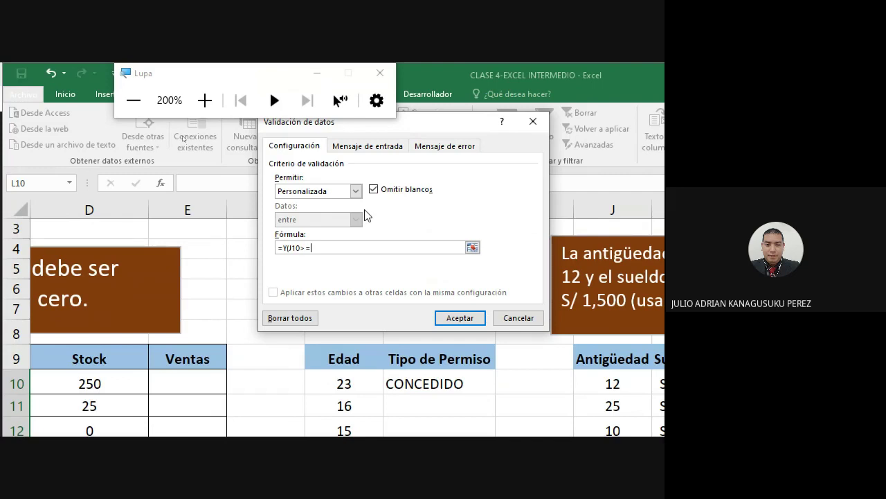
pyautogui.write('12;')
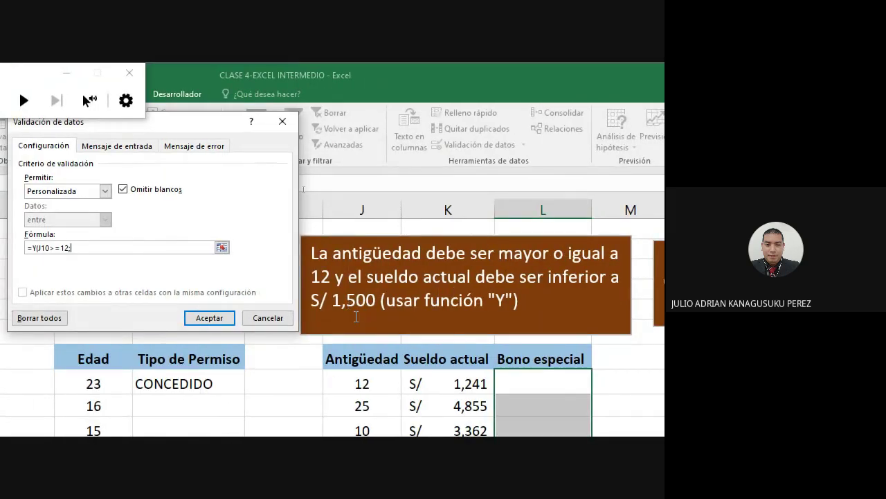
pyautogui.click(460, 382)
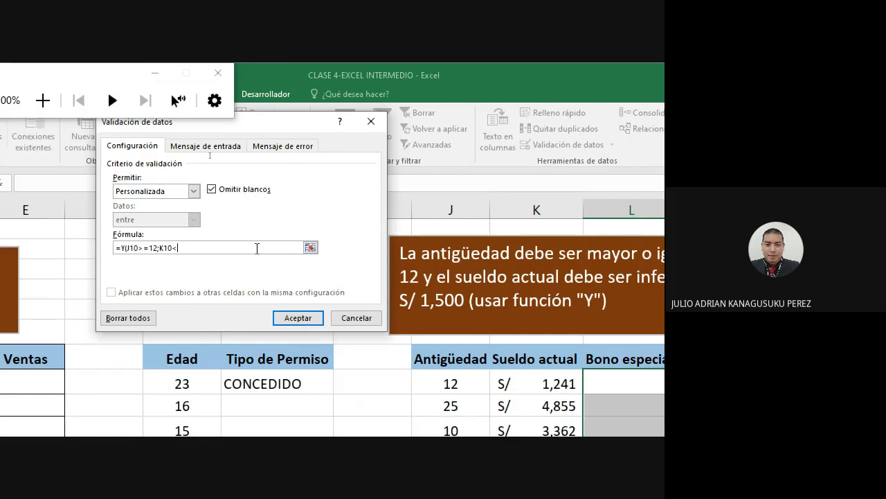
pyautogui.write('1500')
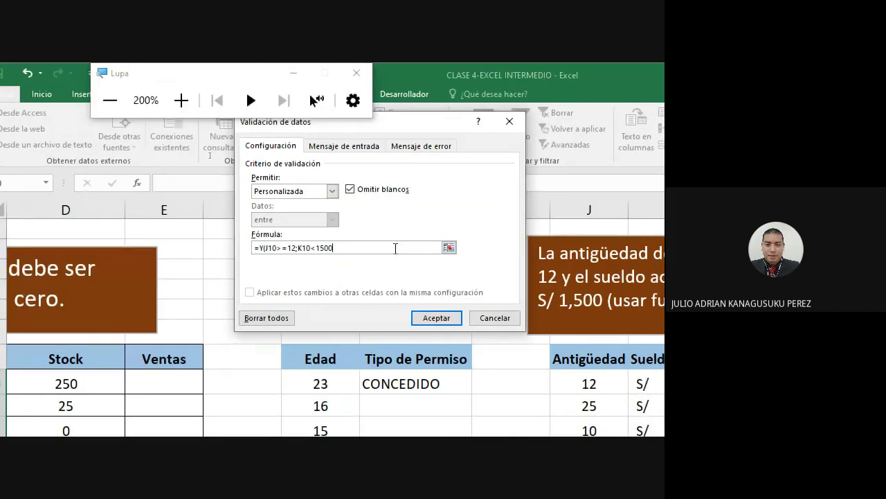
pyautogui.write(')')
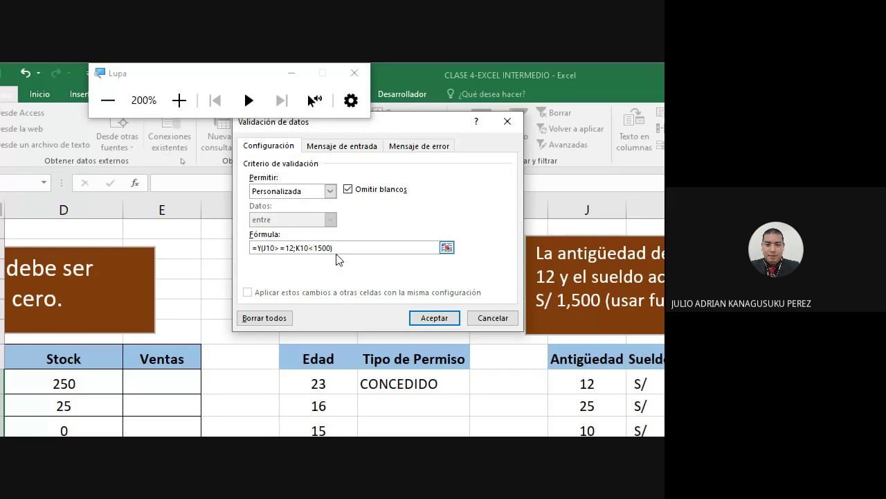
pyautogui.click(435, 318)
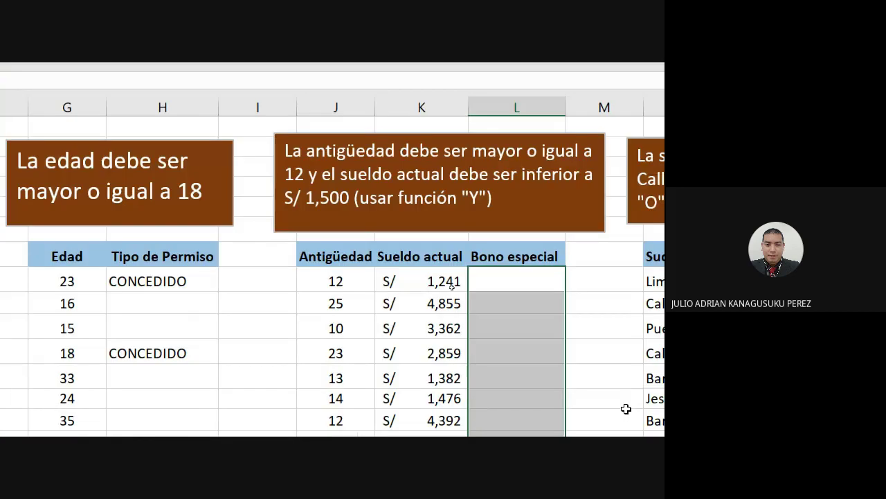
# Enter OK in the first employee's Bono especial cell L10.
pyautogui.click(516, 404)
pyautogui.click(516, 236)
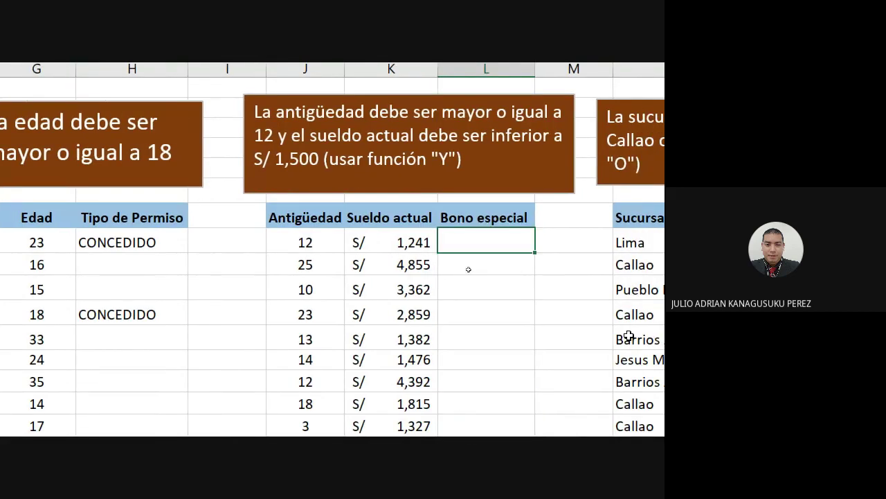
pyautogui.write('OK')
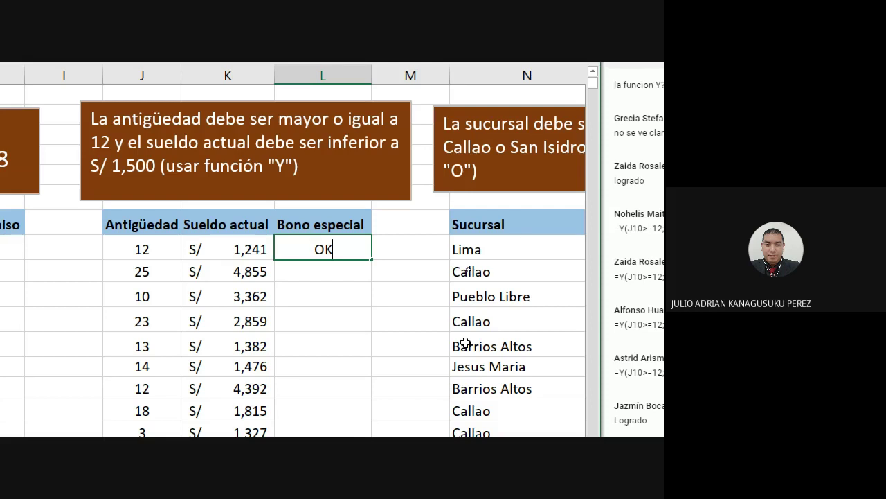
pyautogui.press('Return')
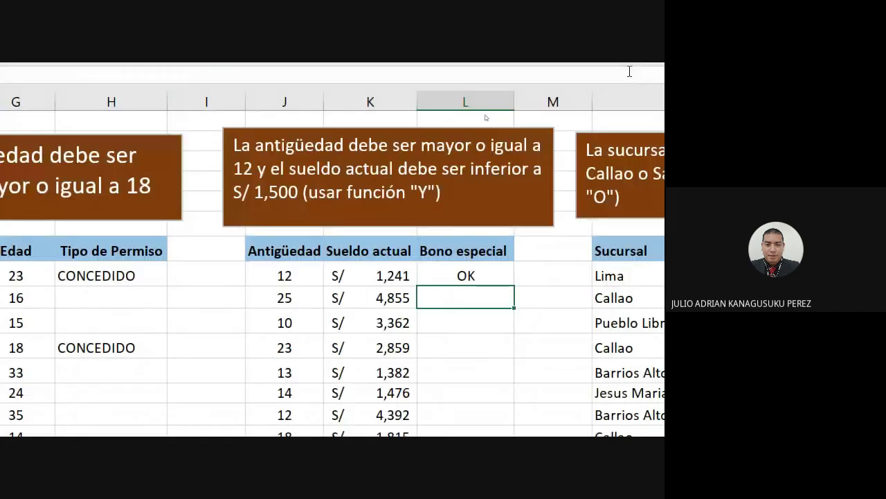
# Try OK in L11, cancel the validation rejection, and check its seniority and salary.
pyautogui.press('super+minus')
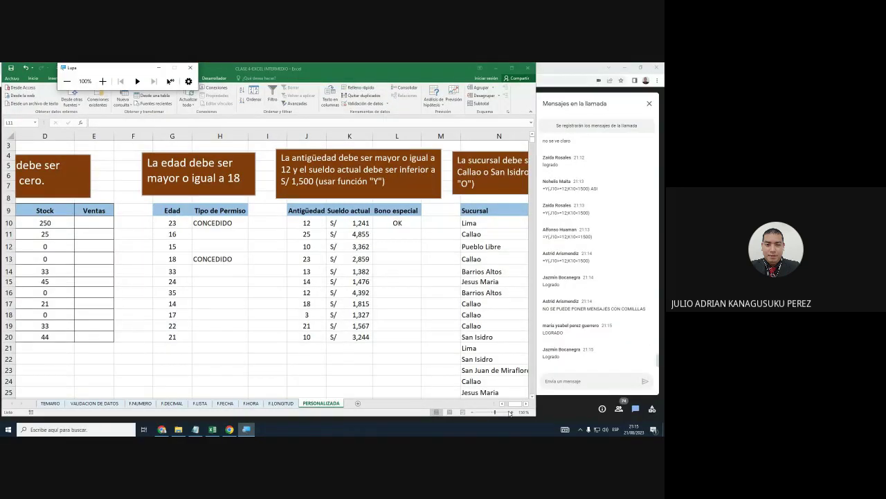
pyautogui.click(511, 412)
pyautogui.click(511, 412)
pyautogui.click(512, 413)
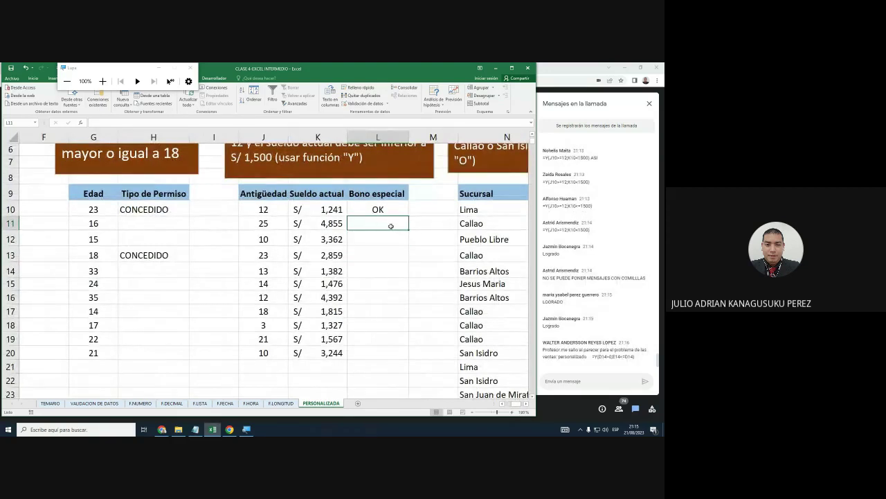
pyautogui.write('OK')
pyautogui.press('Return')
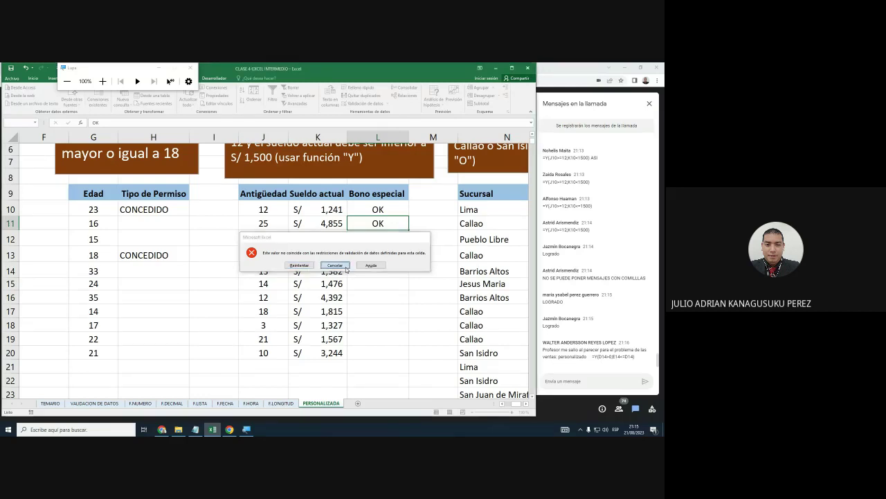
pyautogui.click(334, 265)
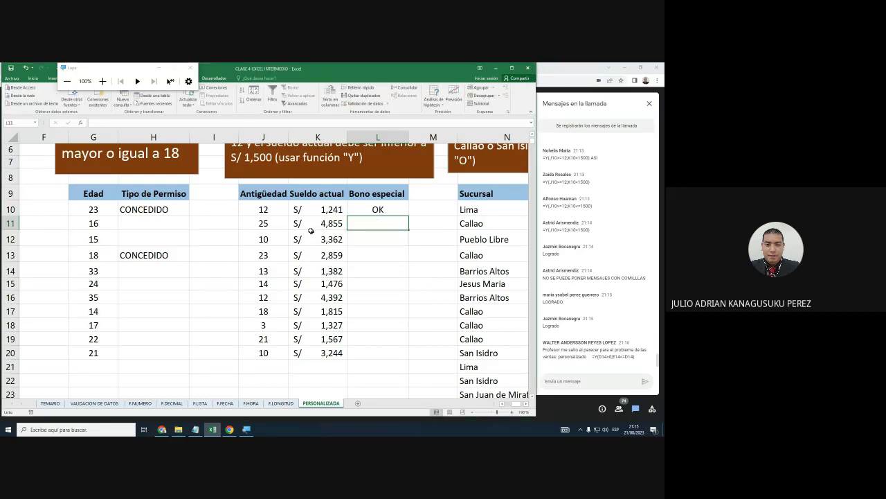
pyautogui.click(280, 224)
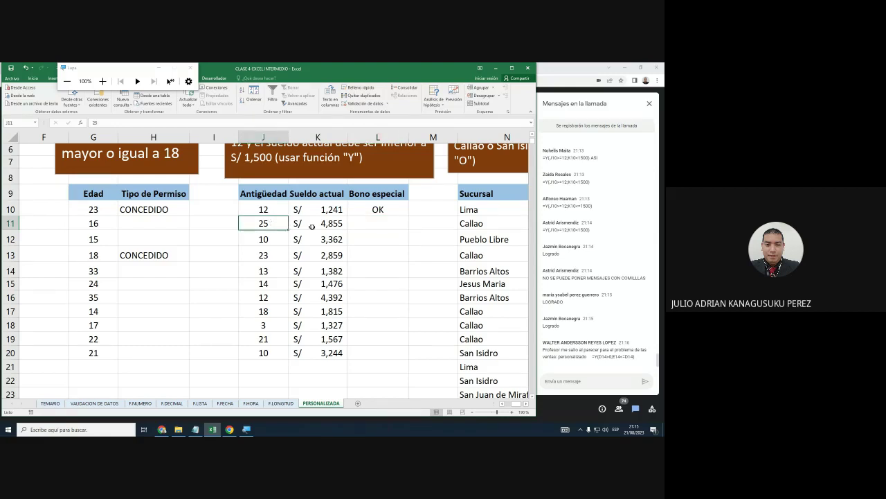
pyautogui.click(341, 228)
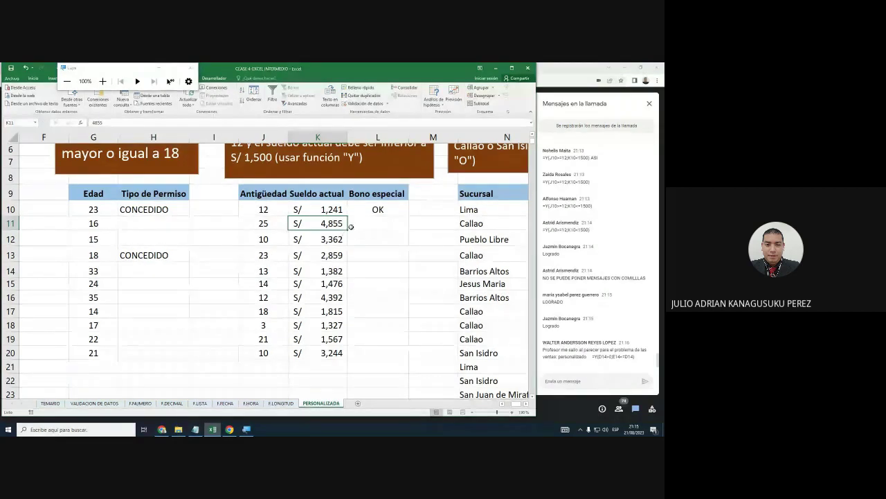
# Try OK in L12, cancel the rejection, and check the J12 and K12 values.
pyautogui.click(370, 228)
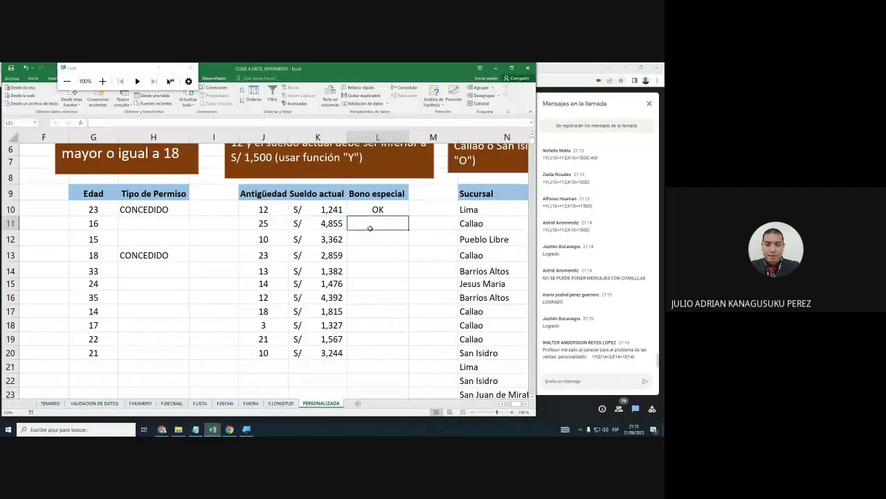
pyautogui.press('Down')
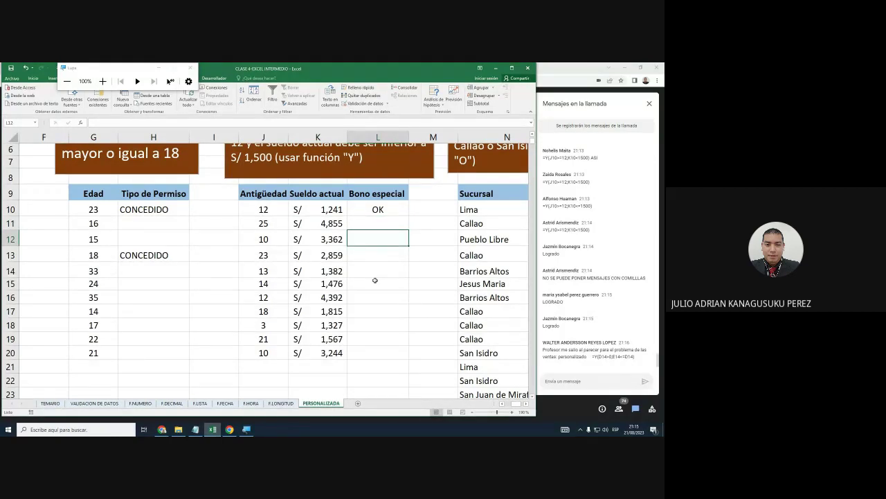
pyautogui.write('OK')
pyautogui.press('Return')
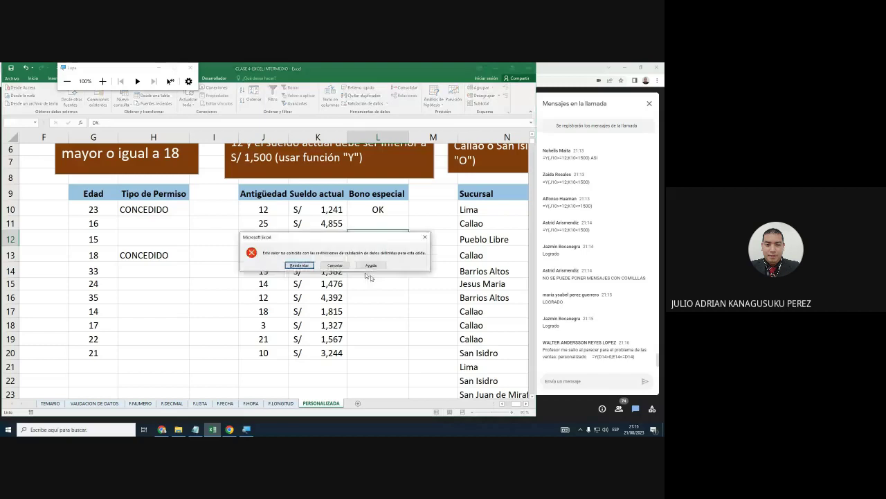
pyautogui.click(347, 266)
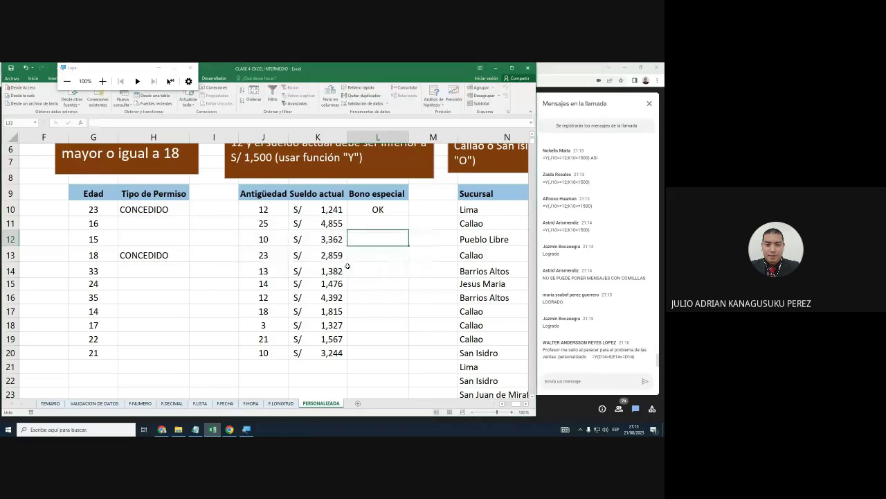
pyautogui.click(280, 241)
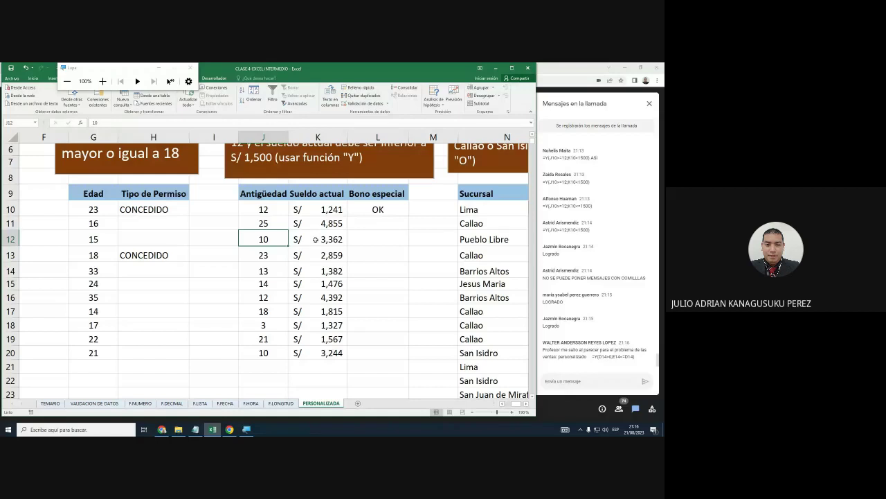
pyautogui.click(308, 239)
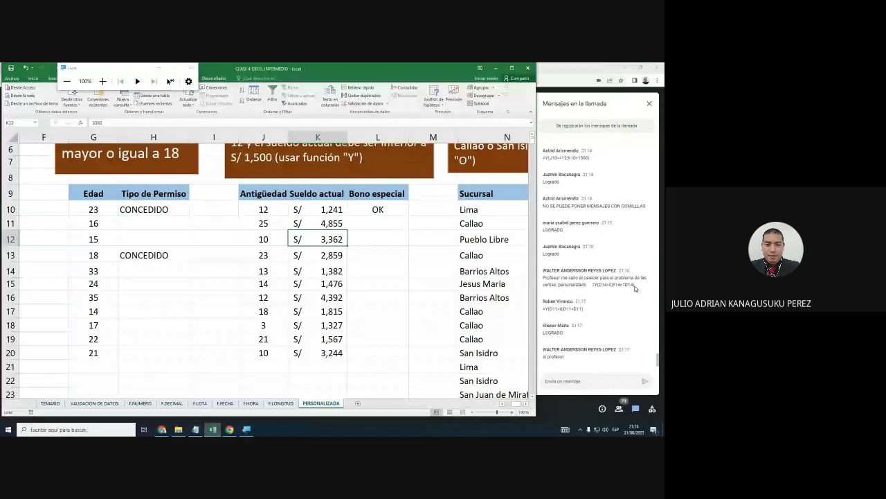
# Return to Excel from the Meet chat and select the Ventas cells E10:E20.
pyautogui.moveTo(635, 284); pyautogui.dragTo(592, 284)
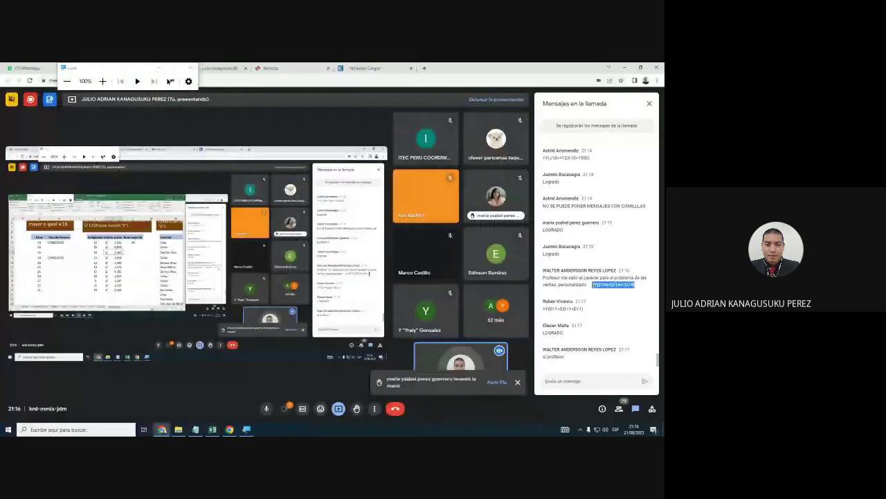
pyautogui.click(212, 429)
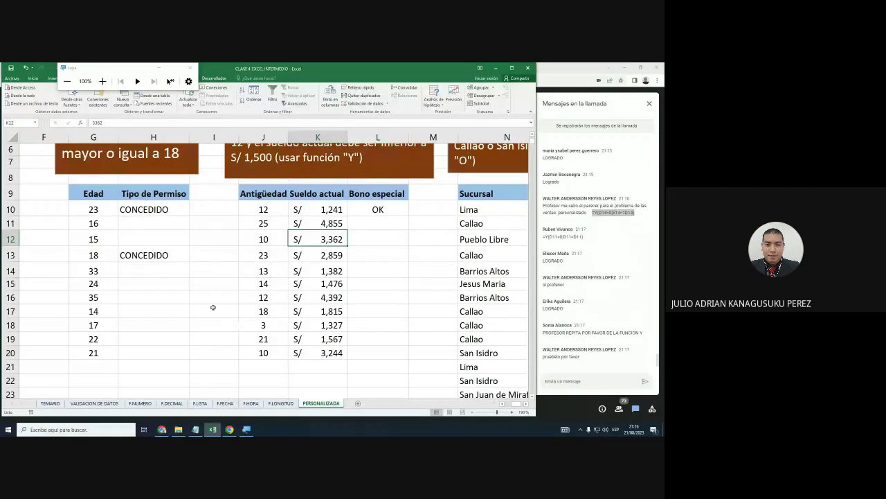
pyautogui.click(196, 302)
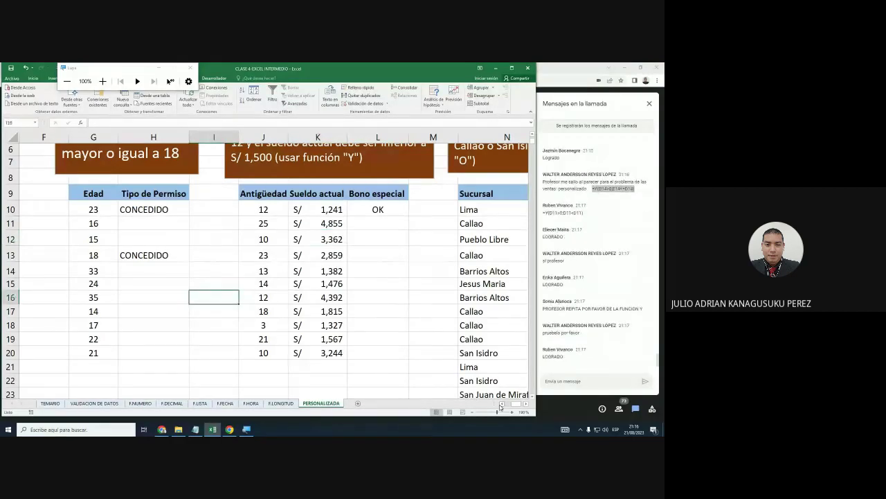
pyautogui.click(502, 403)
pyautogui.click(501, 405)
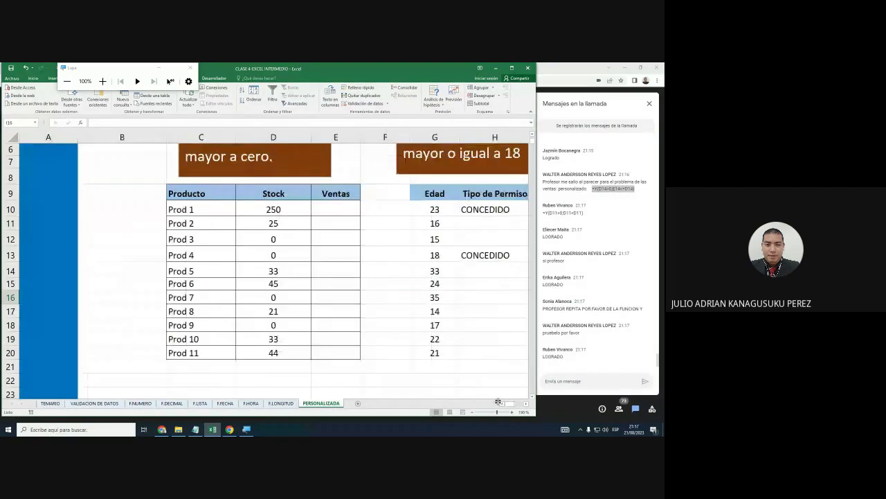
pyautogui.scroll(2, 390, 358)
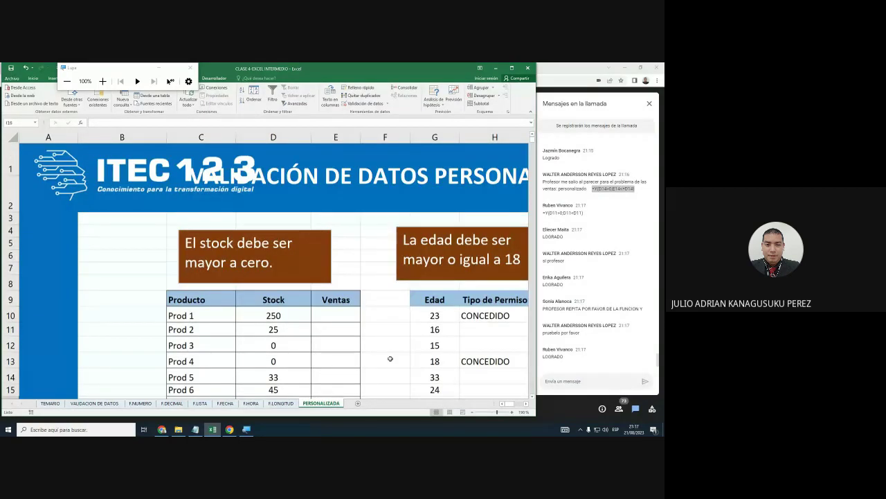
pyautogui.scroll(-1, 388, 357)
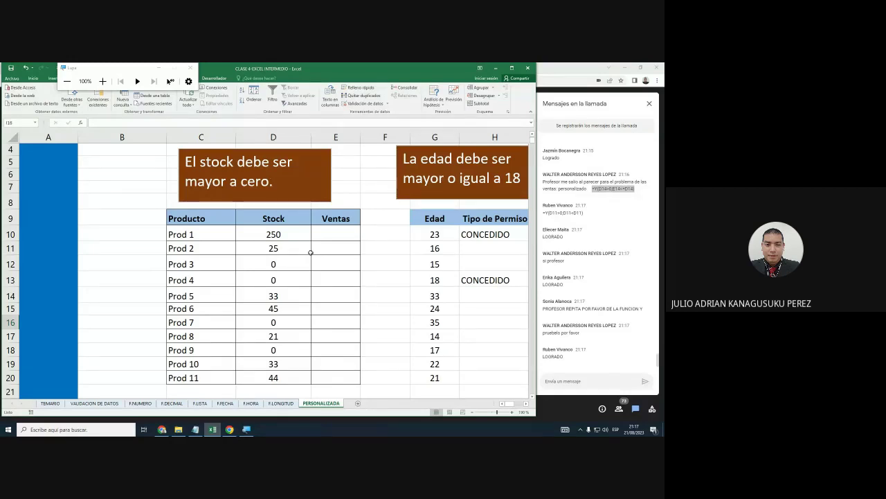
pyautogui.moveTo(323, 235); pyautogui.dragTo(337, 372)
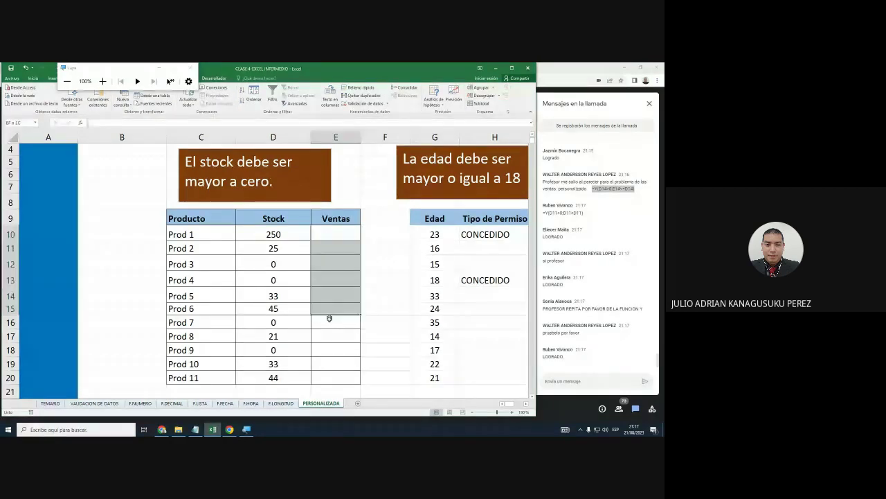
# Give the Ventas cells a Personalizada validation rule with formula =Y(D14>0;E14<=D14).
pyautogui.click(362, 104)
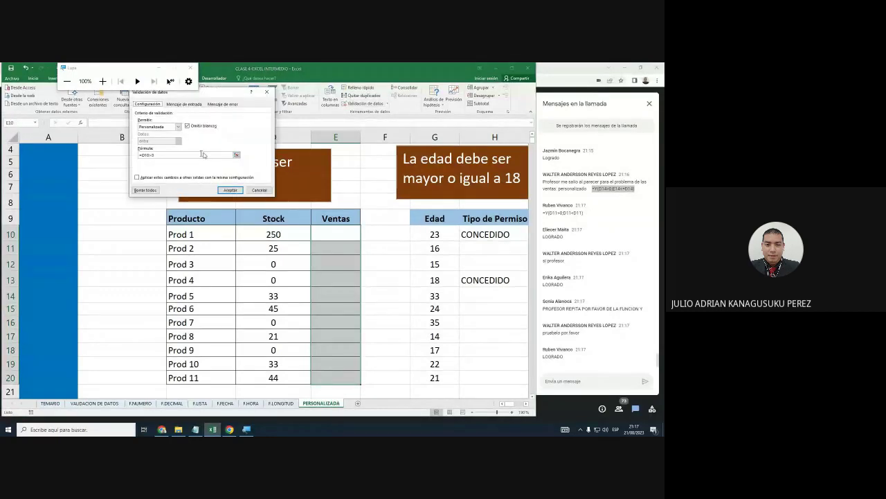
pyautogui.click(146, 190)
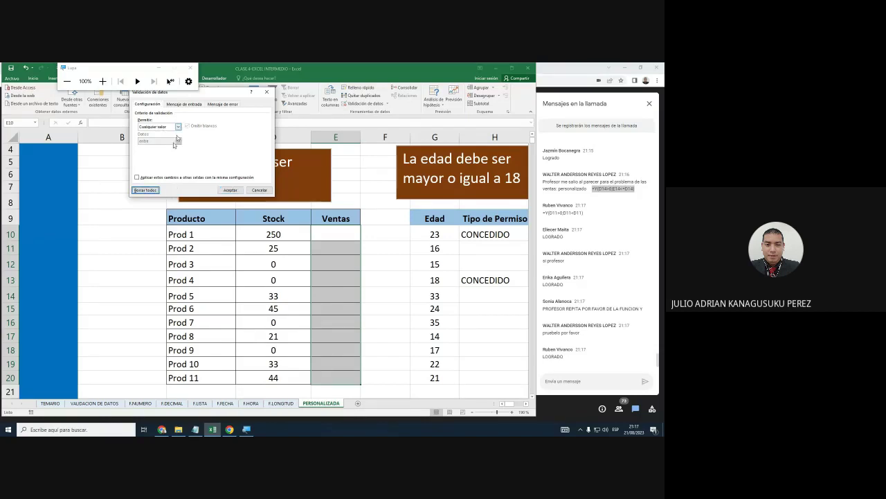
pyautogui.press('super+plus')
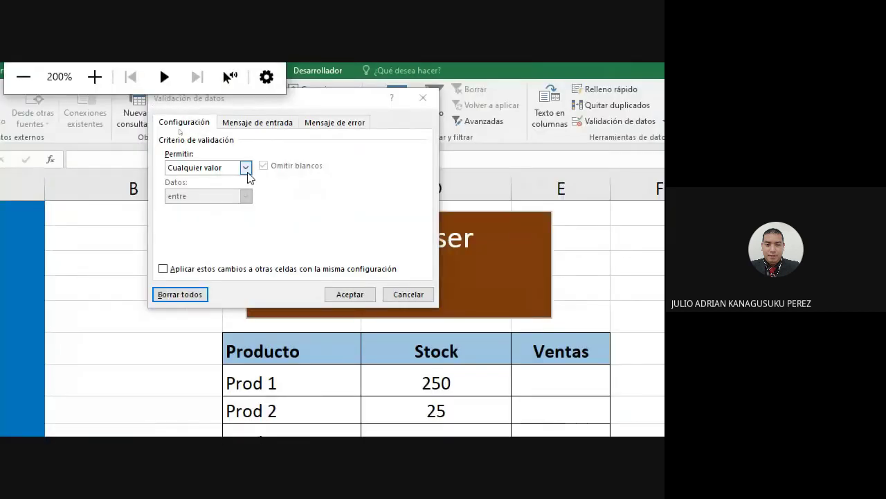
pyautogui.click(178, 127)
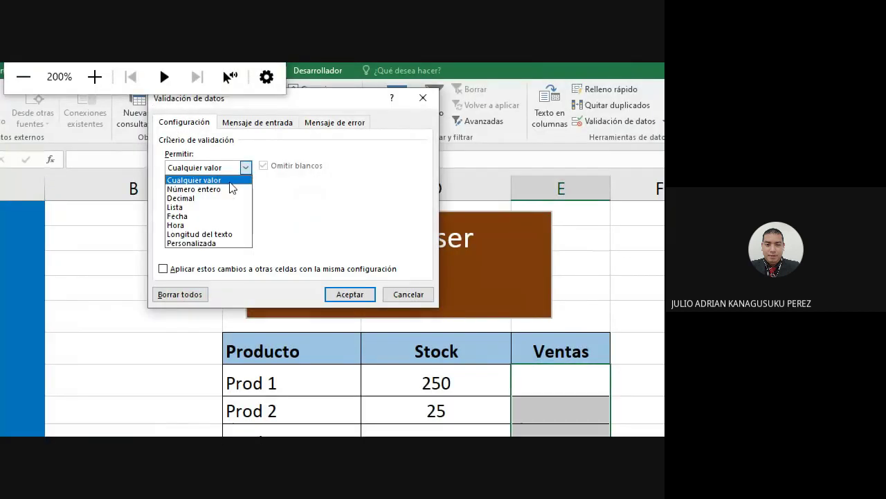
pyautogui.click(205, 243)
pyautogui.click(207, 224)
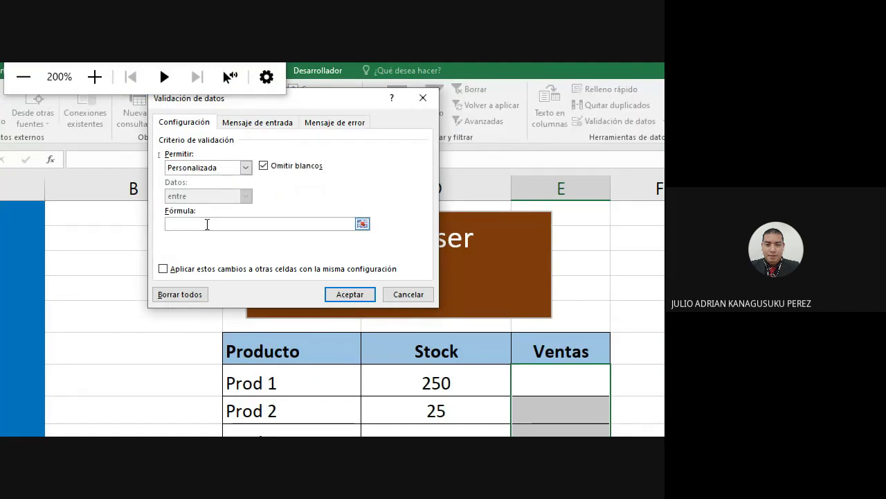
pyautogui.write('=Y(D14>0;E14<=D14)')
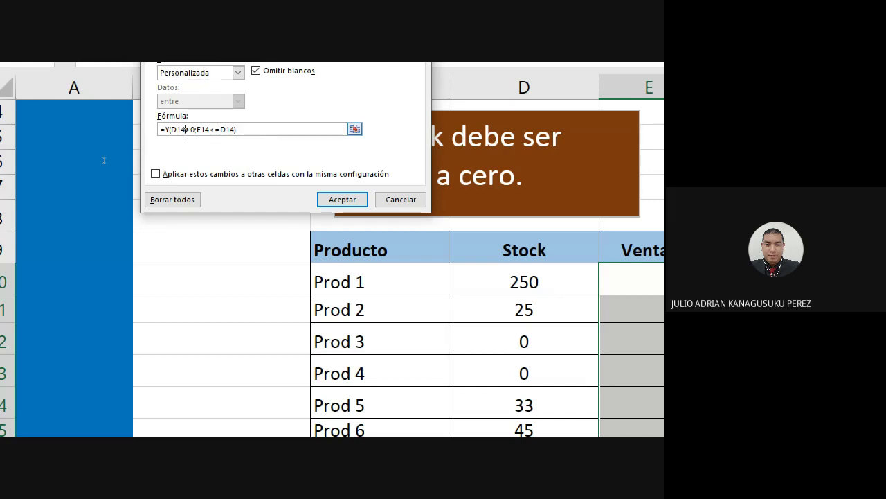
pyautogui.press('BackSpace')
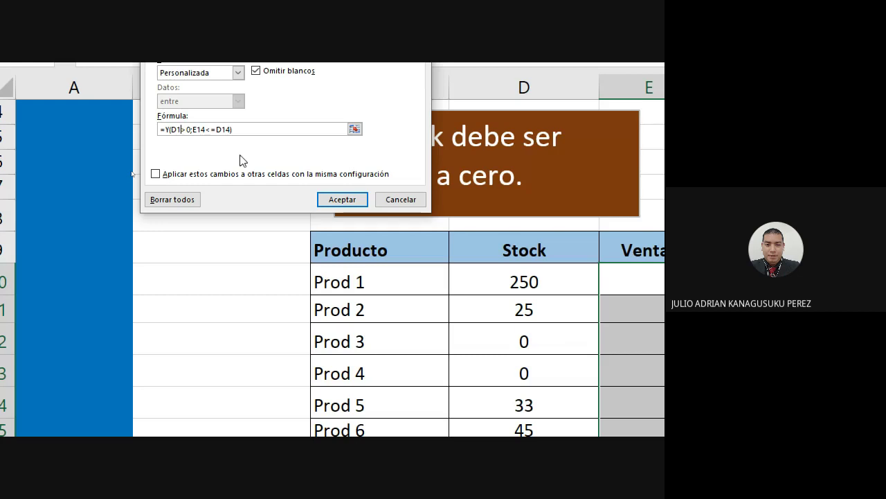
pyautogui.write('4')
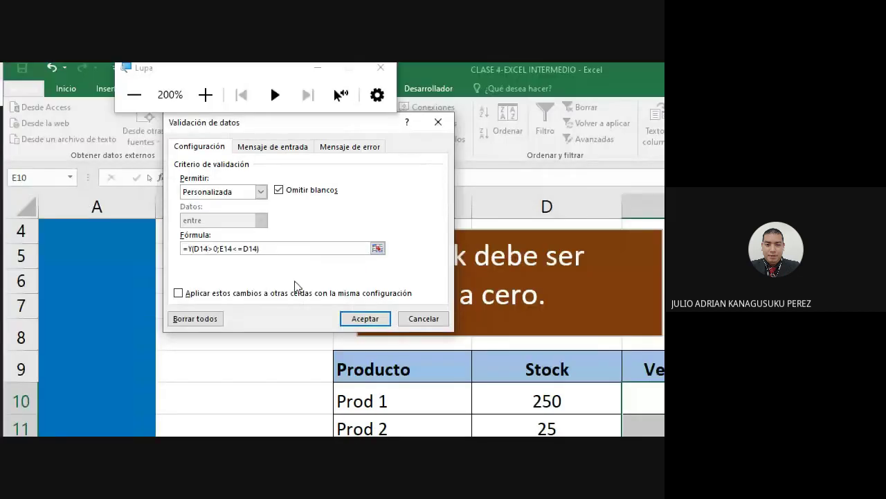
pyautogui.click(366, 322)
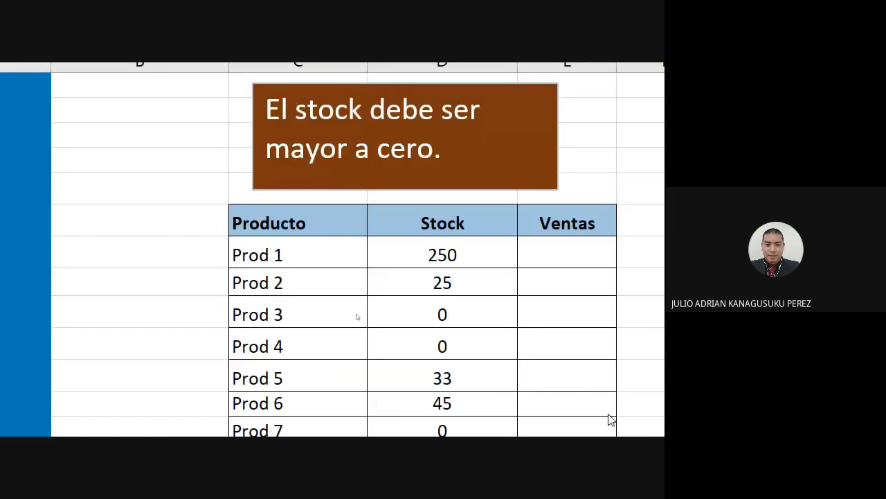
pyautogui.click(574, 334)
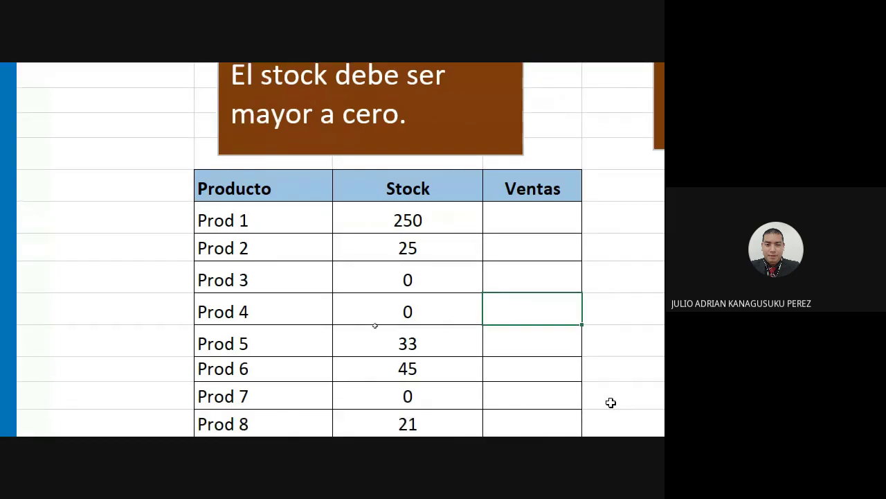
pyautogui.click(527, 216)
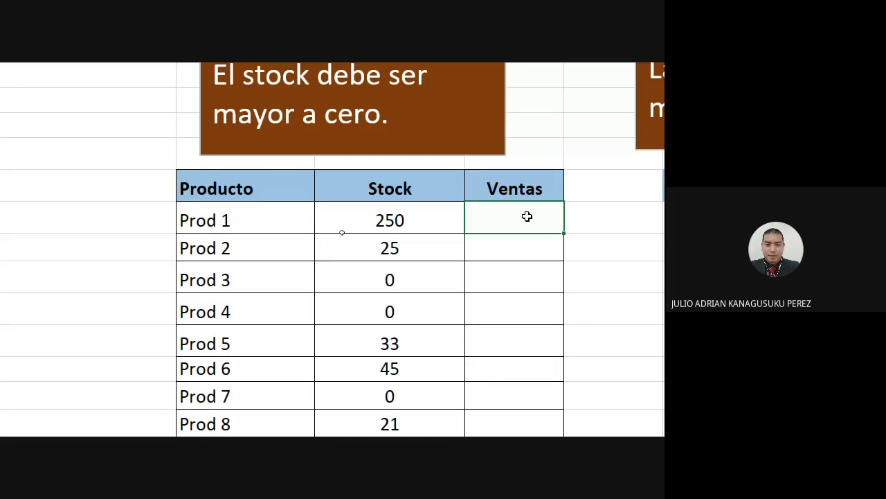
pyautogui.write('50')
pyautogui.press('Return')
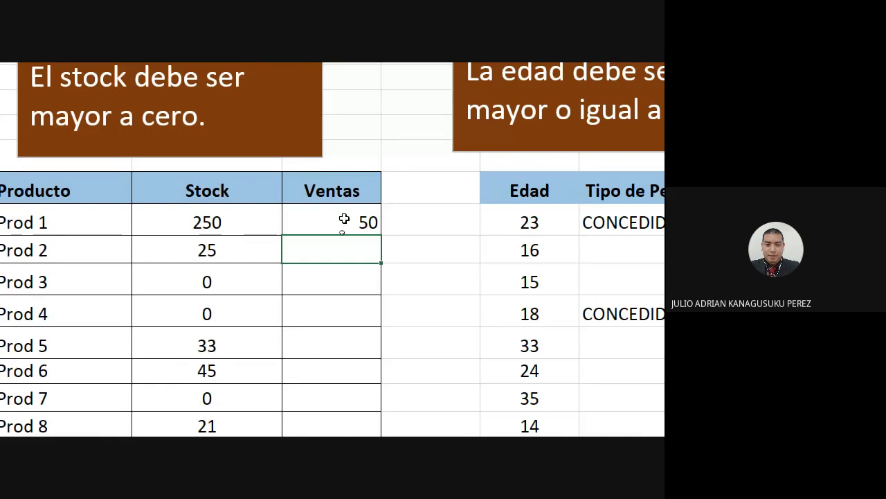
pyautogui.press('Left')
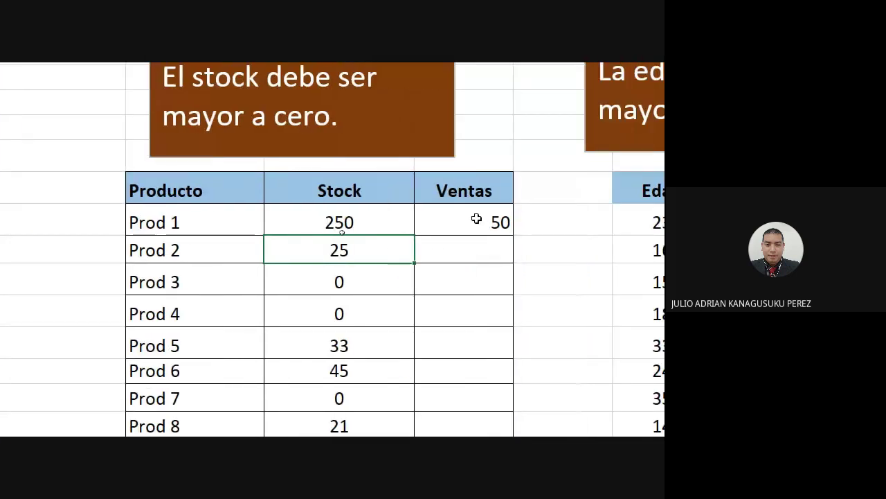
pyautogui.press('Right')
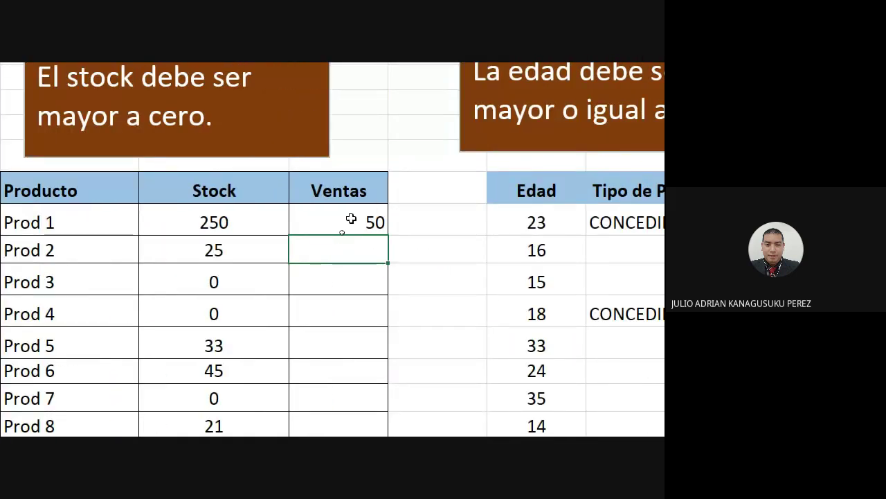
pyautogui.write('5')
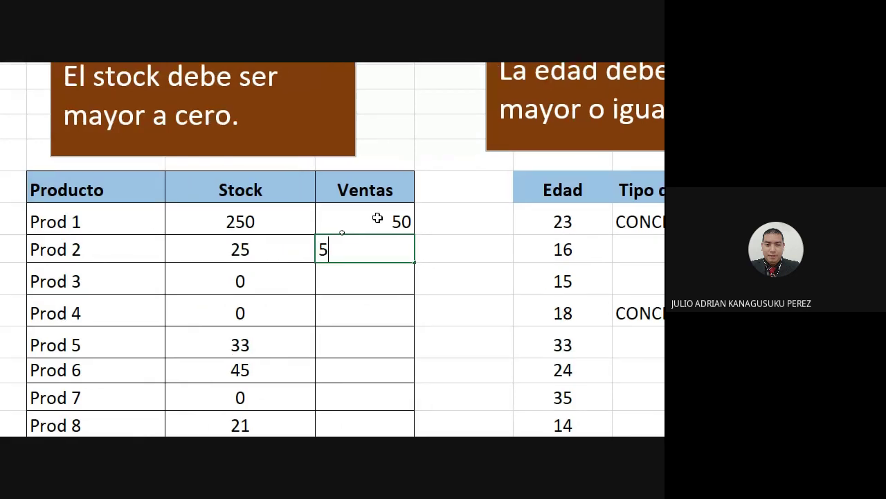
pyautogui.write('0')
pyautogui.press('Return')
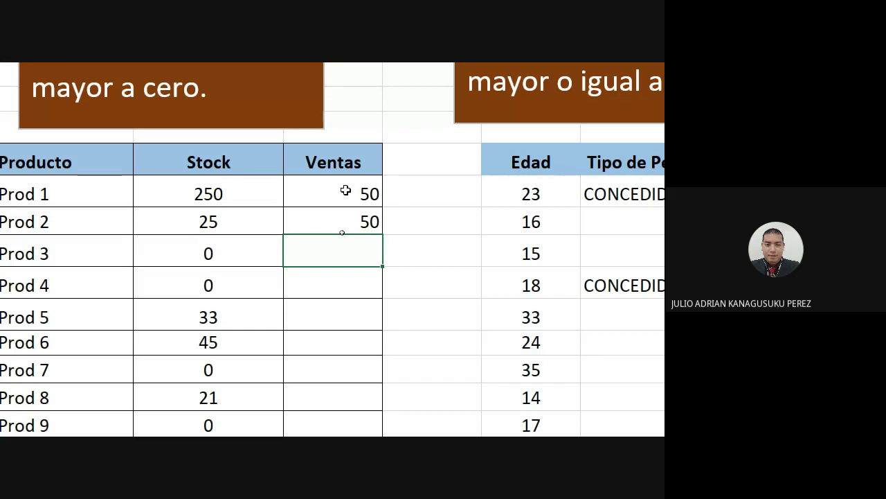
pyautogui.moveTo(345, 191); pyautogui.dragTo(345, 211)
pyautogui.press('Delete')
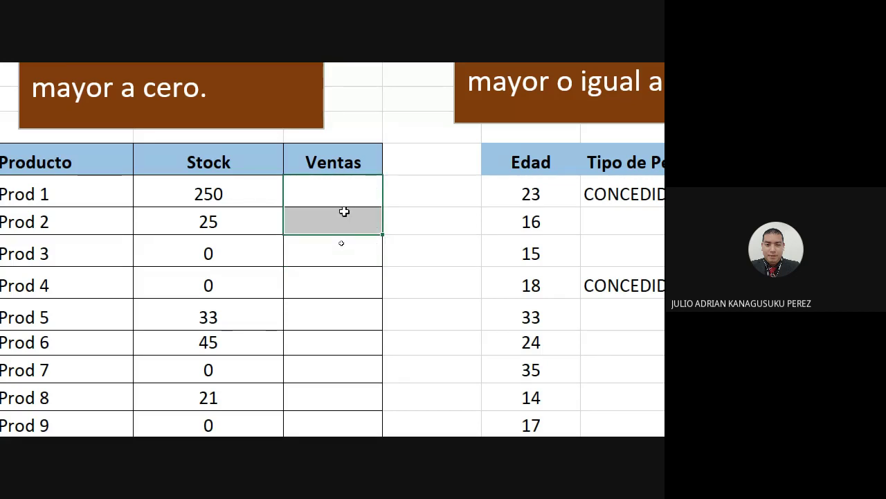
pyautogui.hotkey('shift', 'Up')
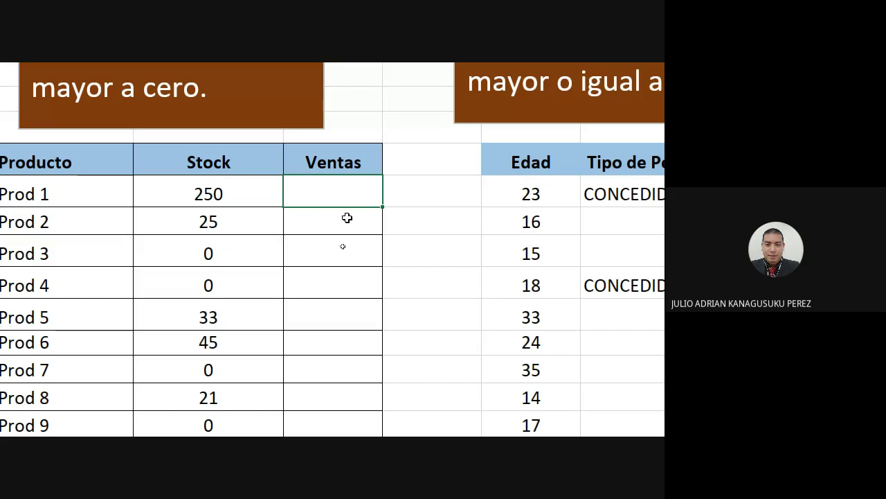
pyautogui.hotkey('shift', 'Down')
pyautogui.hotkey('shift', 'Down')
pyautogui.hotkey('shift', 'Down')
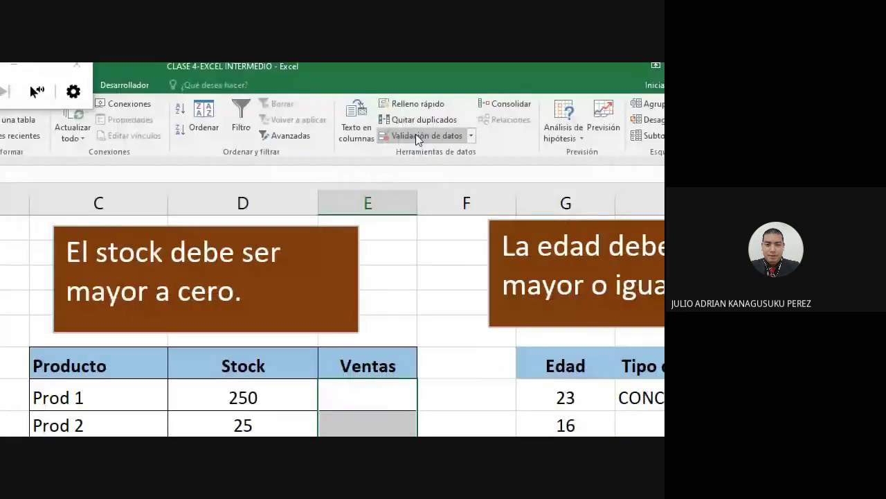
# Correct the Ventas validation formula's D14/E14 references to read =Y(D10>0;E10<=D10).
pyautogui.click(416, 133)
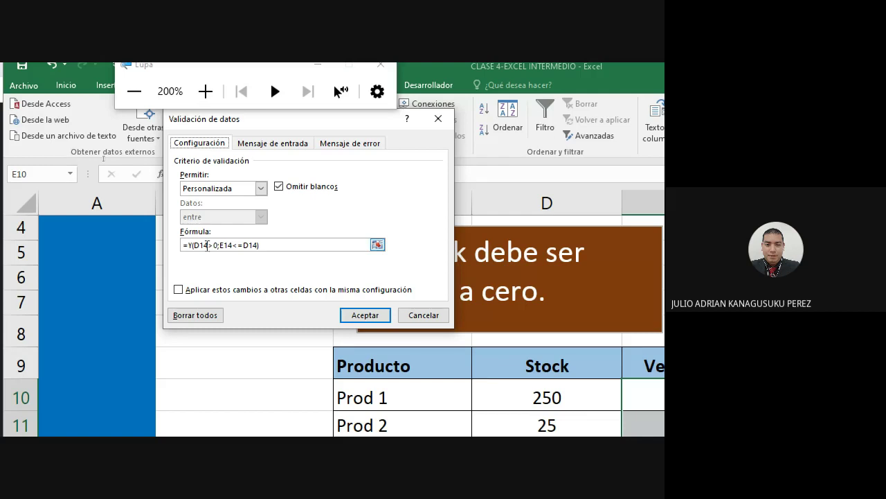
pyautogui.click(207, 245)
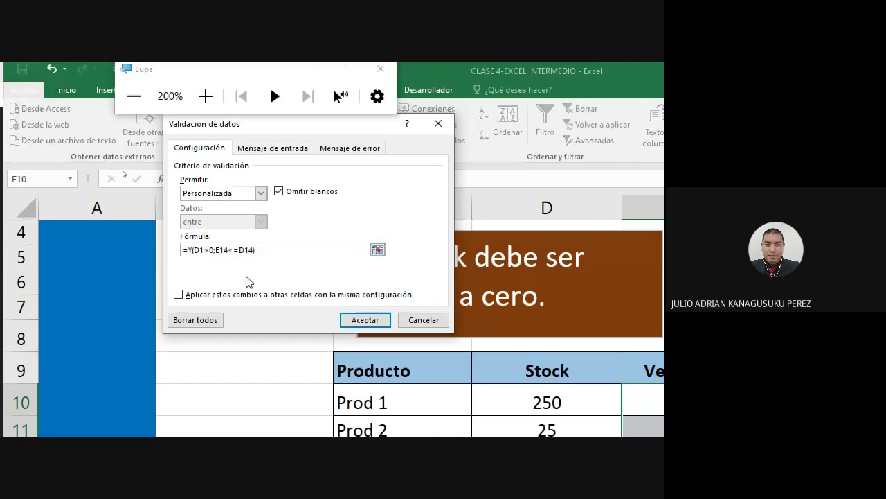
pyautogui.press('BackSpace')
pyautogui.write('0')
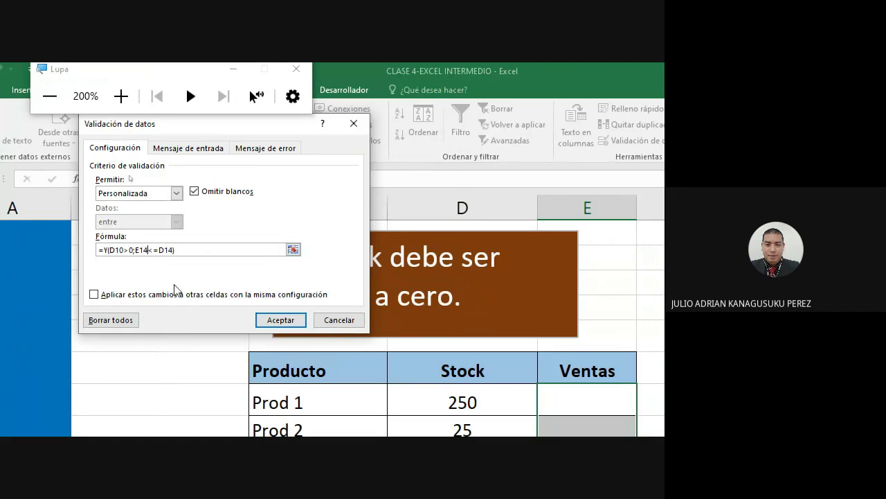
pyautogui.press('BackSpace')
pyautogui.write('0')
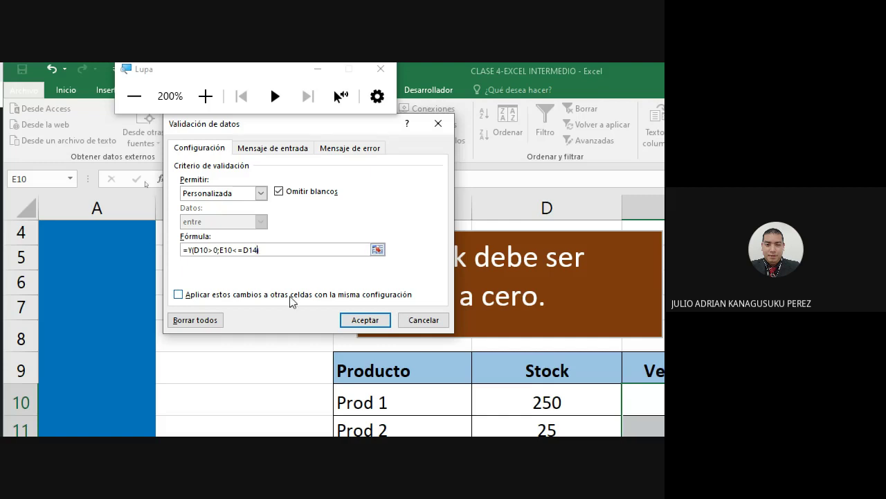
pyautogui.press('BackSpace')
pyautogui.write('0')
pyautogui.click(375, 319)
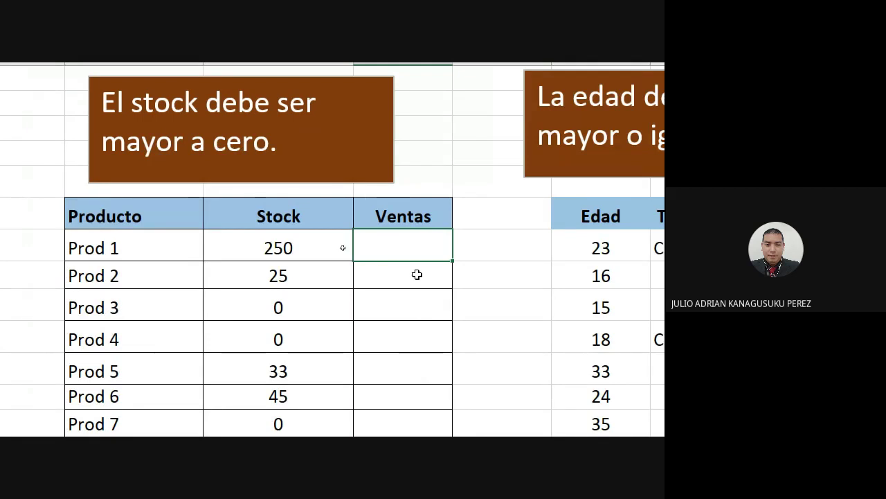
# Enter 100 as Prod 1 sales, then test 300 and cancel its rejection.
pyautogui.write('1')
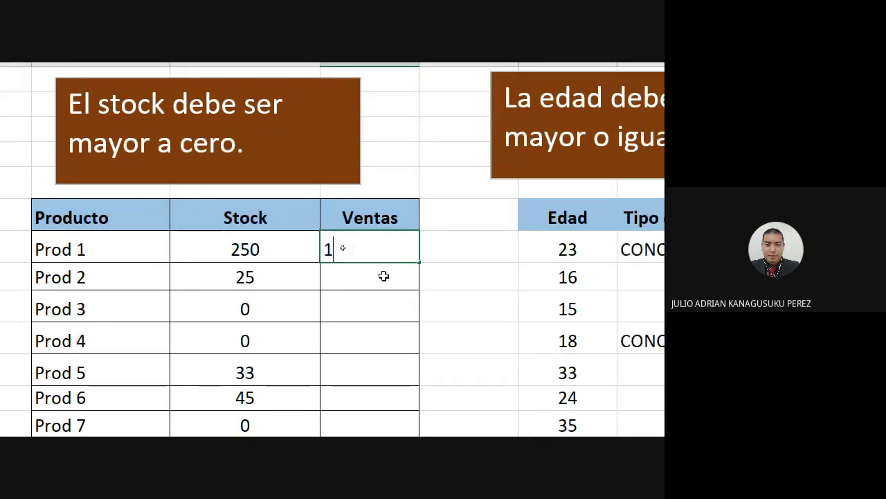
pyautogui.write('00')
pyautogui.hotkey('ctrl', 'Return')
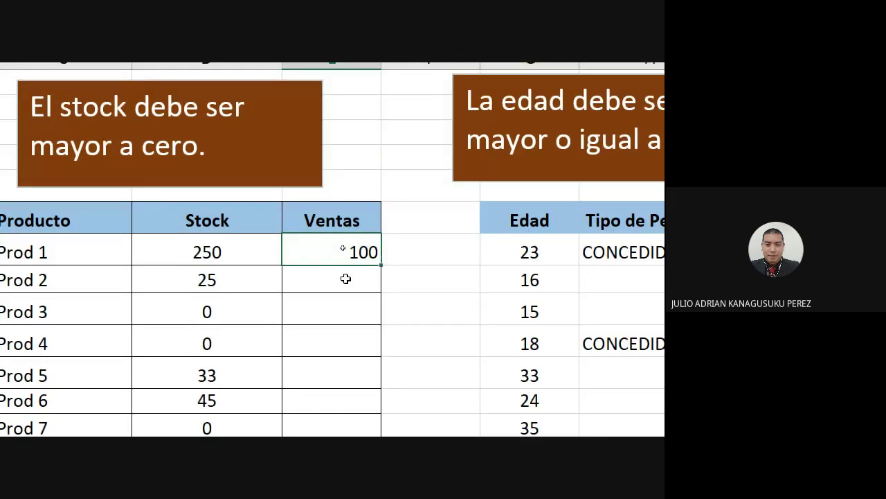
pyautogui.write('3')
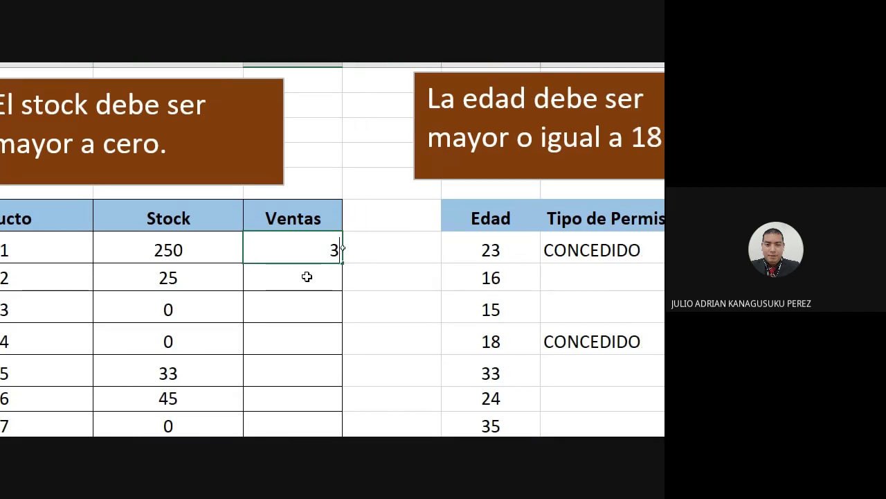
pyautogui.write('00')
pyautogui.press('Return')
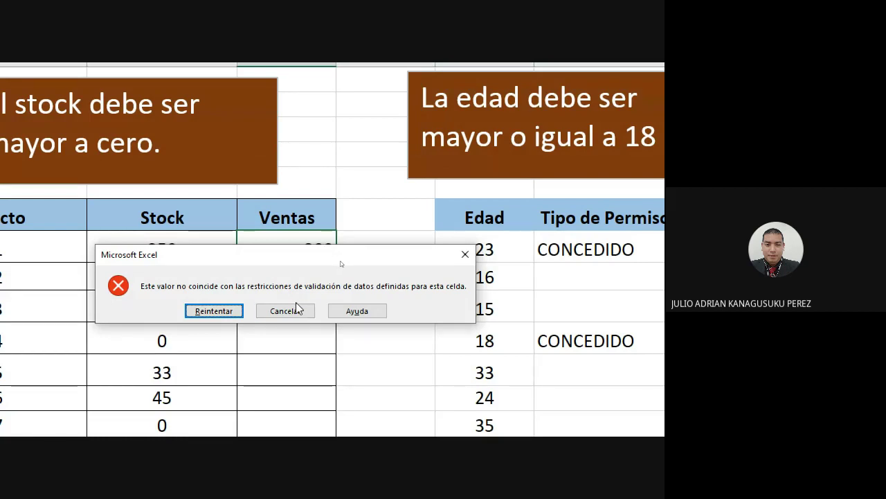
pyautogui.moveTo(293, 254)
pyautogui.mouseDown()
pyautogui.moveTo(311, 304)
pyautogui.moveTo(304, 284)
pyautogui.mouseUp()
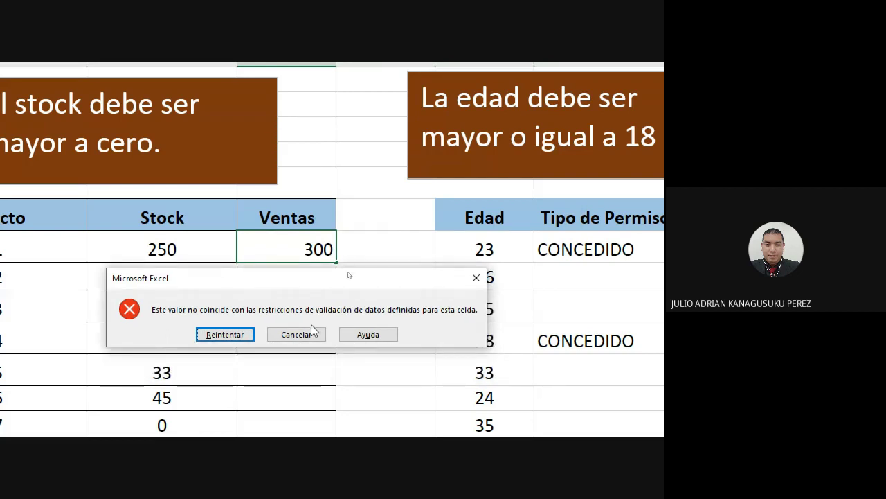
pyautogui.moveTo(301, 283); pyautogui.dragTo(474, 287)
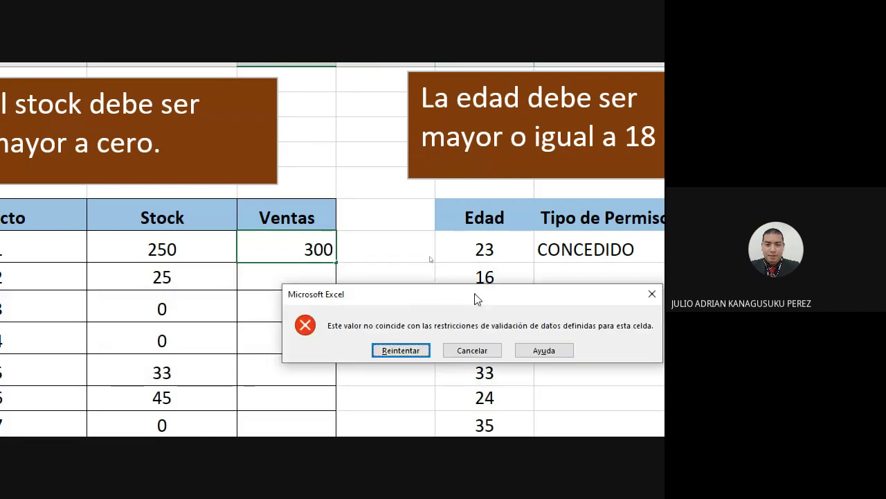
pyautogui.click(475, 340)
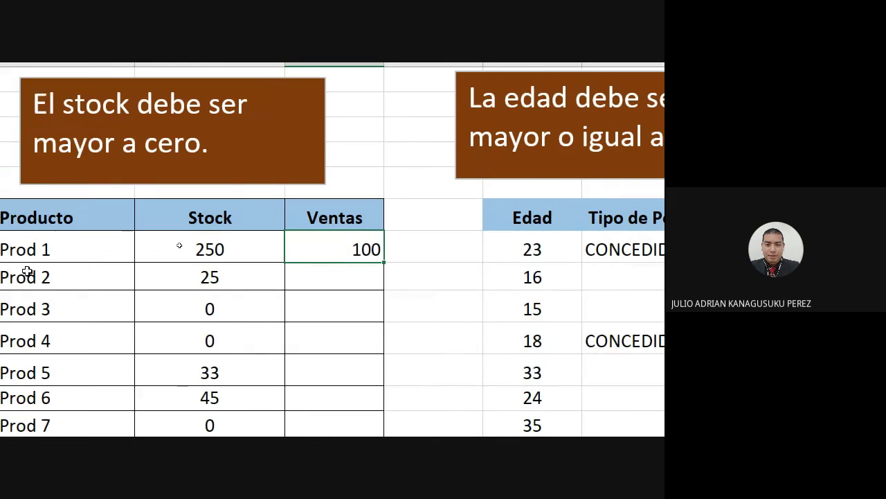
# Test 5 in Prod 2's Ventas, cancel the rejection, then enter 10.
pyautogui.click(350, 277)
pyautogui.write('5')
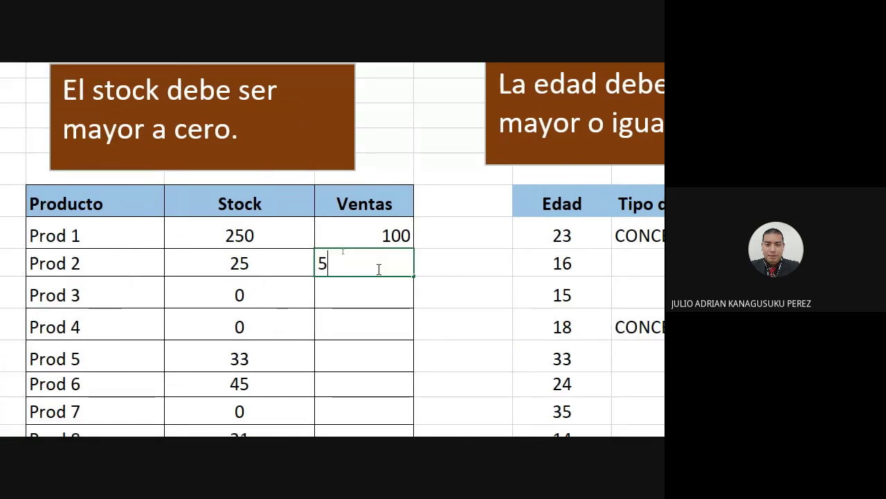
pyautogui.press('Return')
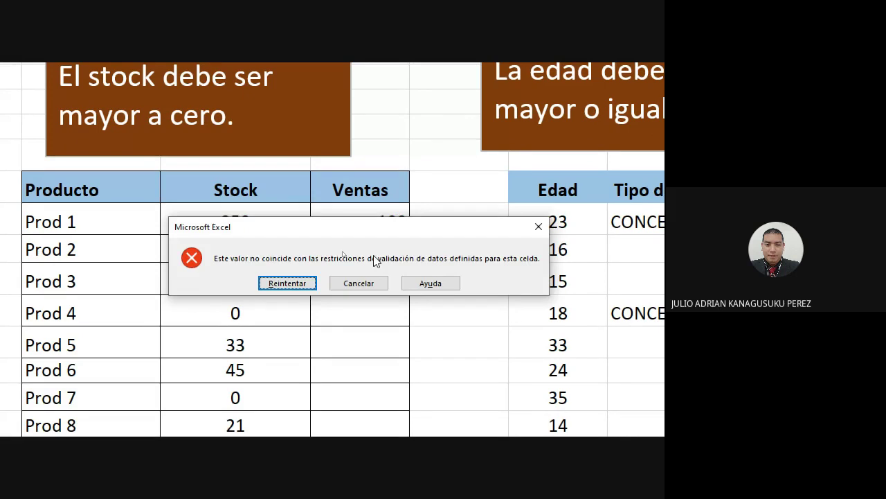
pyautogui.press('Escape')
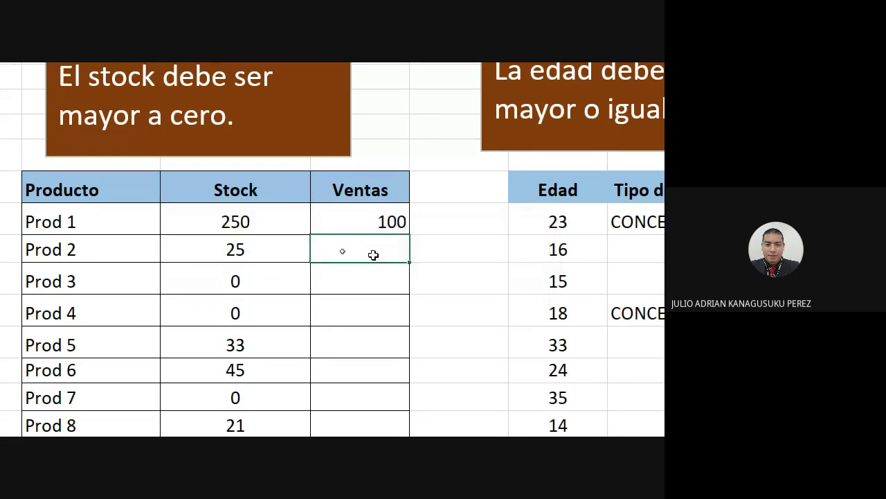
pyautogui.write('1')
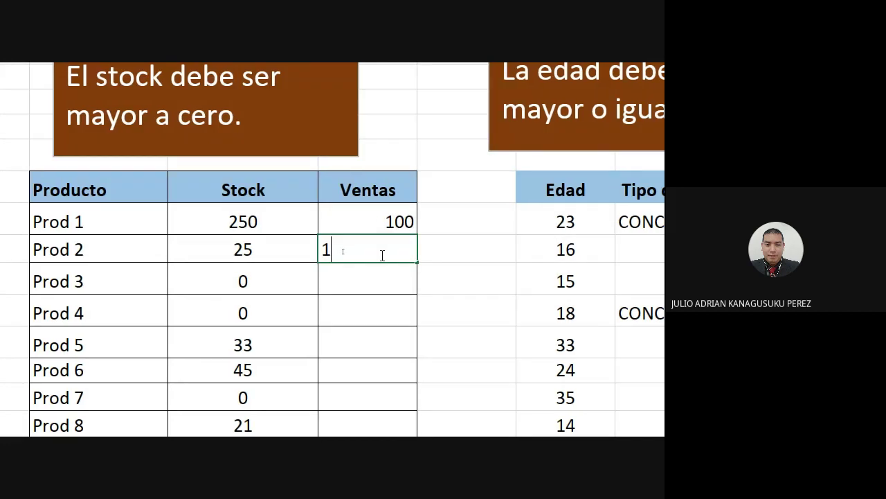
pyautogui.write('0')
pyautogui.press('Return')
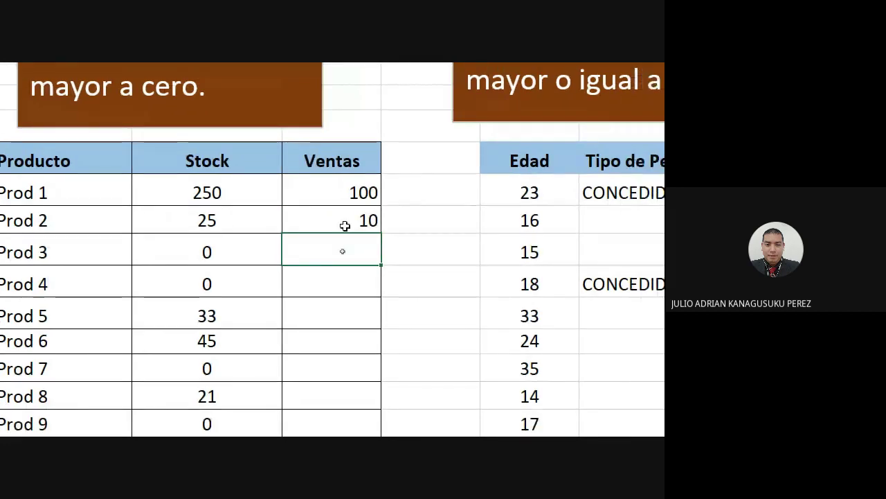
# Test 25 in Prod 3's Ventas and cancel the rejected entry.
pyautogui.write('25')
pyautogui.press('Return')
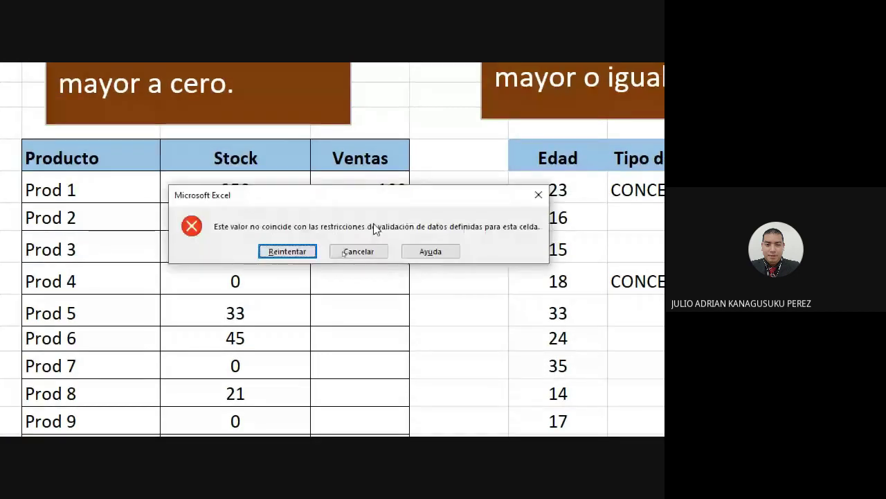
pyautogui.press('Tab')
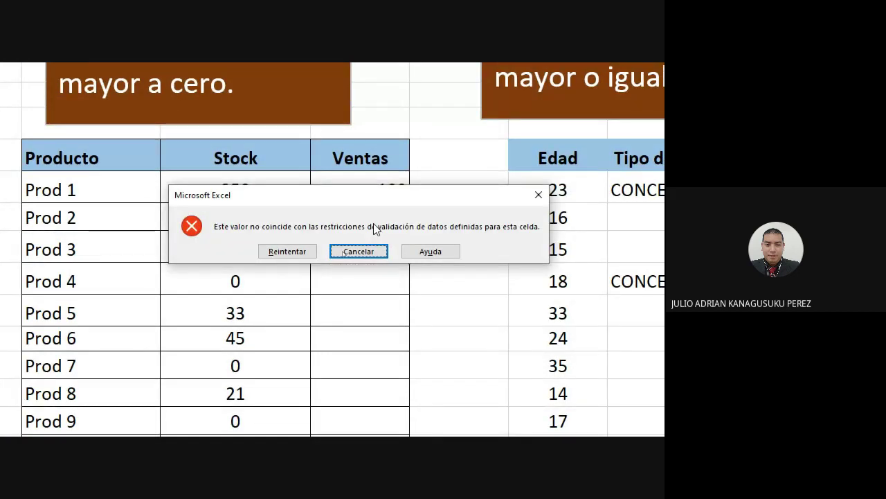
pyautogui.press('Tab')
pyautogui.click(355, 252)
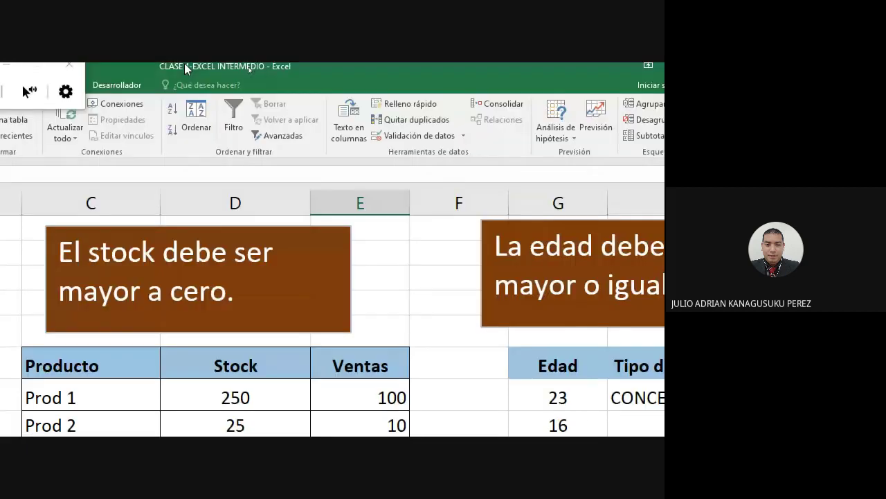
# Copy the formula =Y(D10>0;E10<=D10) from E10's data validation settings.
pyautogui.press('super+minus')
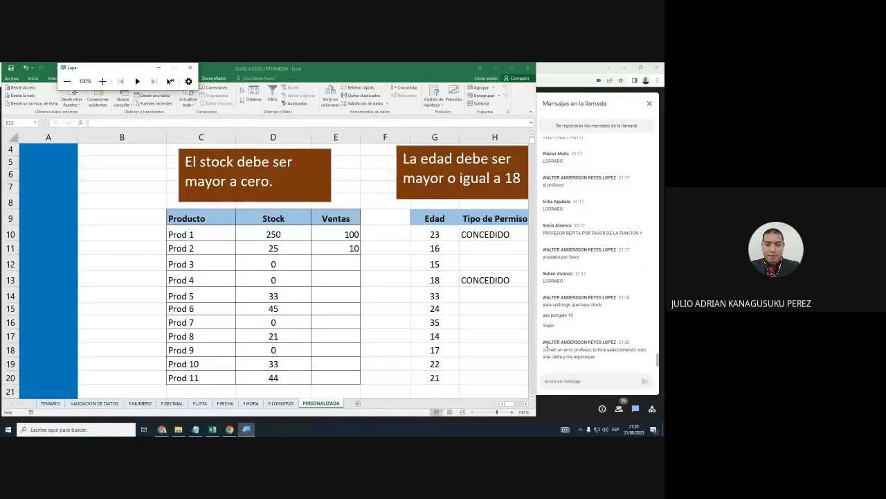
pyautogui.click(329, 234)
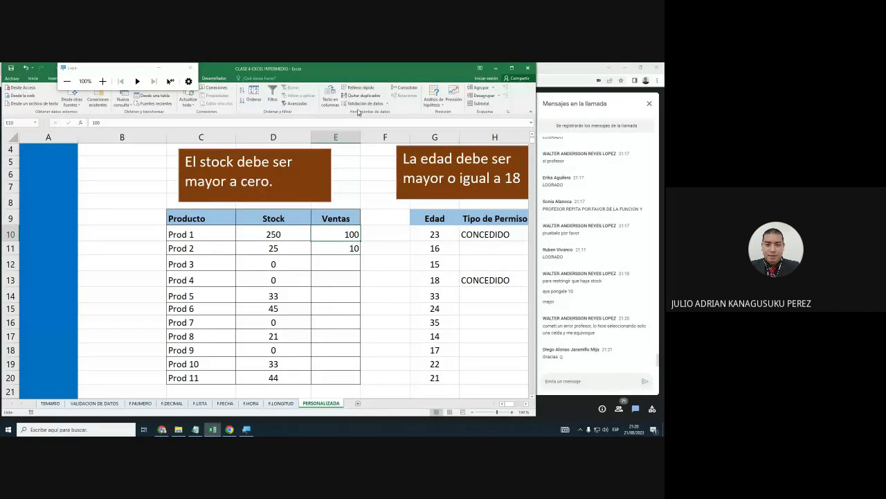
pyautogui.click(364, 103)
pyautogui.moveTo(131, 158); pyautogui.dragTo(82, 159)
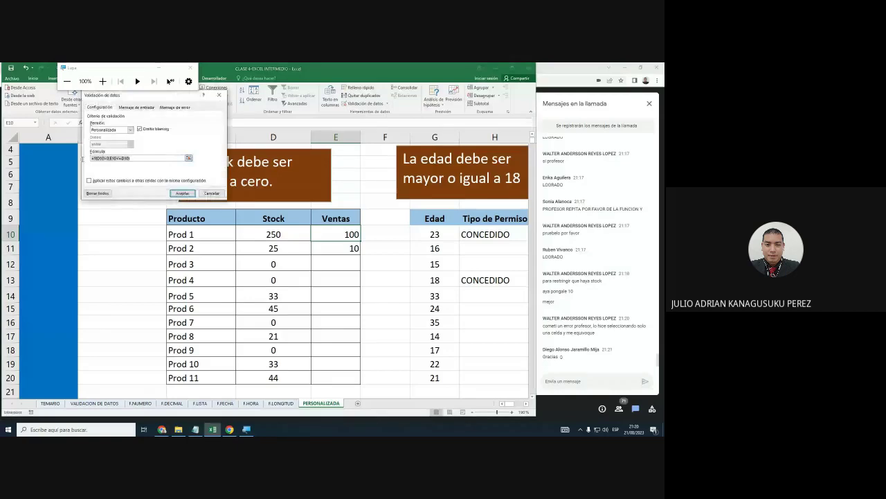
pyautogui.click(82, 159)
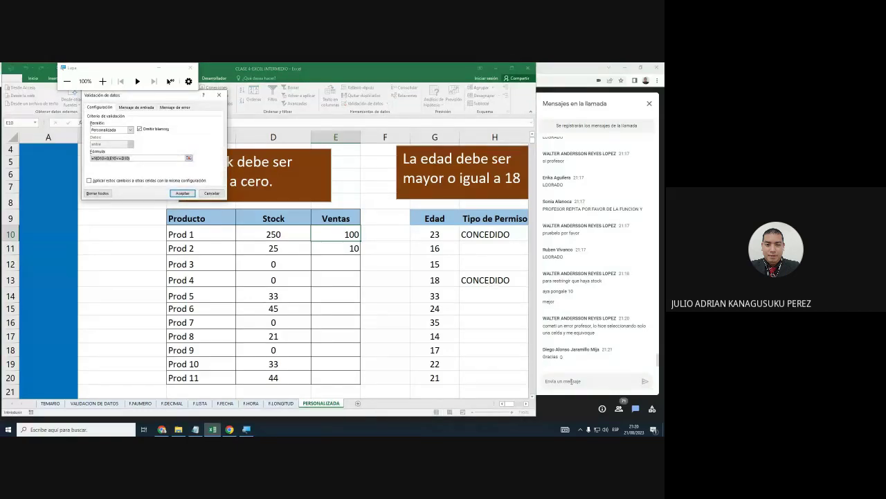
pyautogui.click(572, 380)
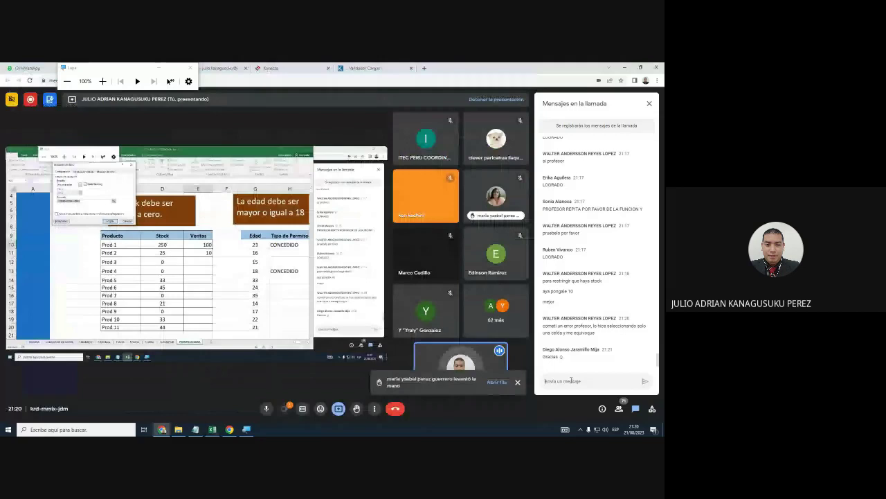
# Post the formula =Y(D10>0;E10<=D10) in the Meet chat and return to Excel.
pyautogui.write('=Y(D10>0;E10<=D10)')
pyautogui.press('Return')
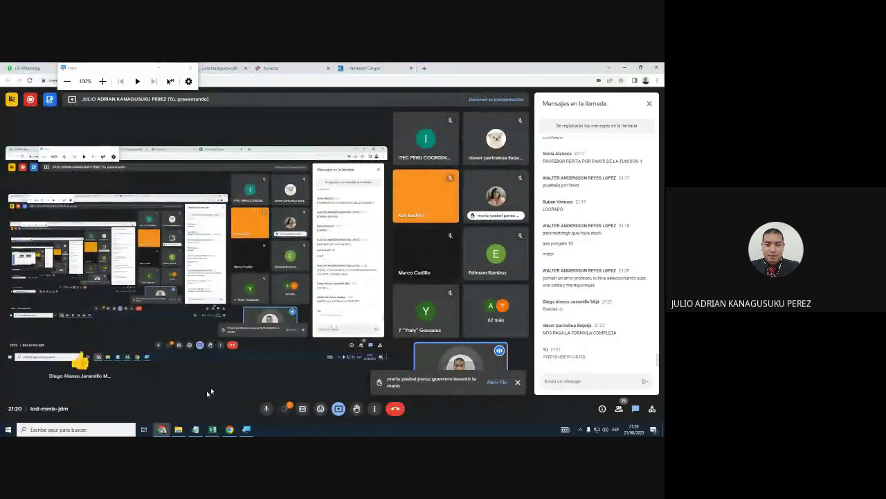
pyautogui.click(213, 429)
pyautogui.click(284, 350)
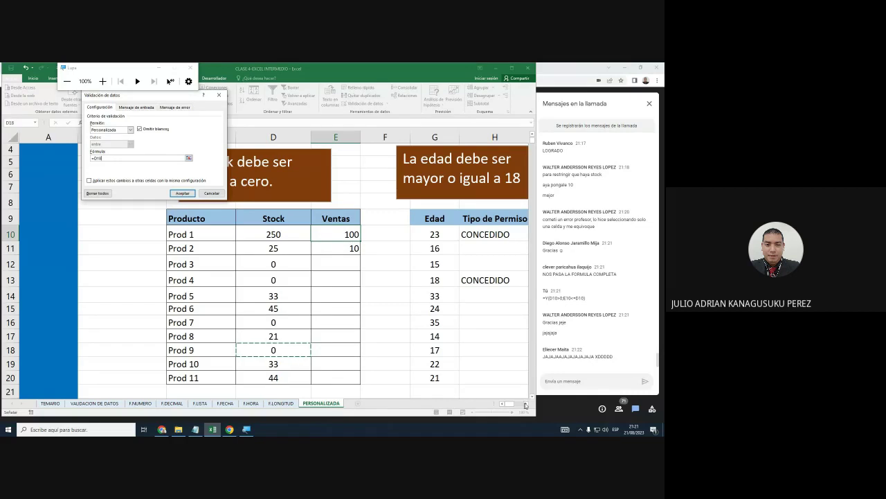
# Scroll to the Sucursal table and close the Validación de datos dialog.
pyautogui.click(527, 406)
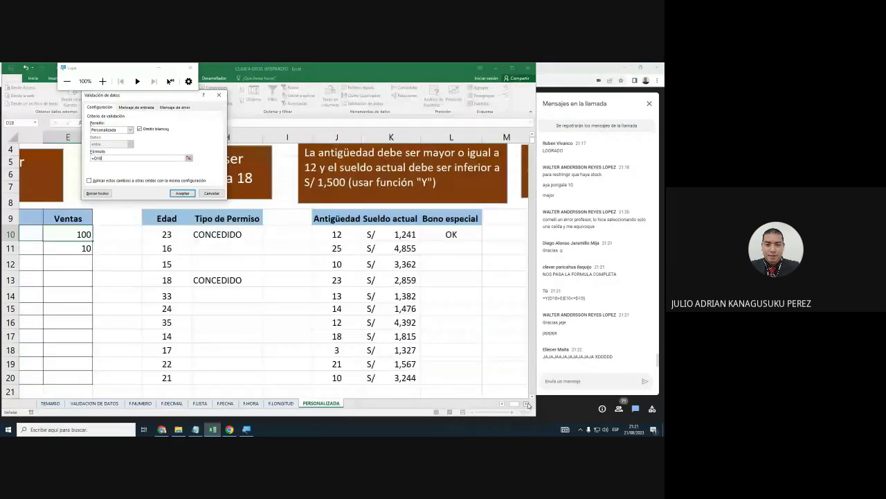
pyautogui.click(528, 405)
pyautogui.click(529, 405)
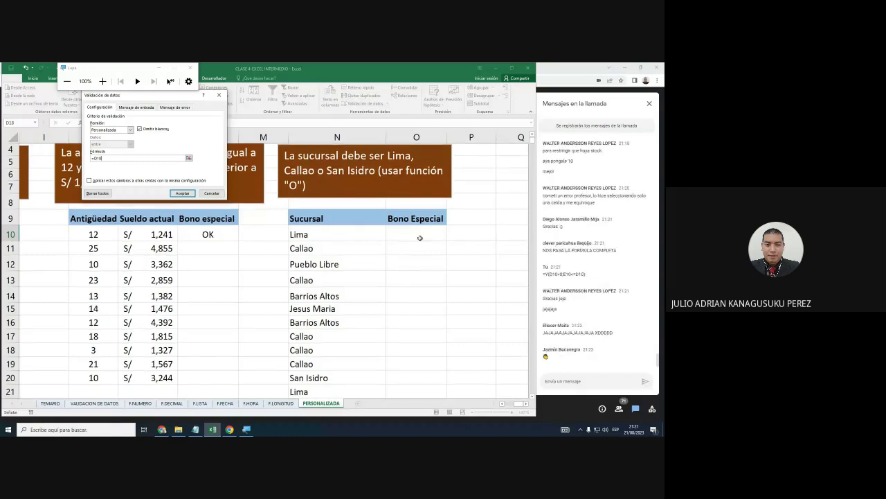
pyautogui.click(419, 238)
pyautogui.press('Escape')
pyautogui.click(419, 239)
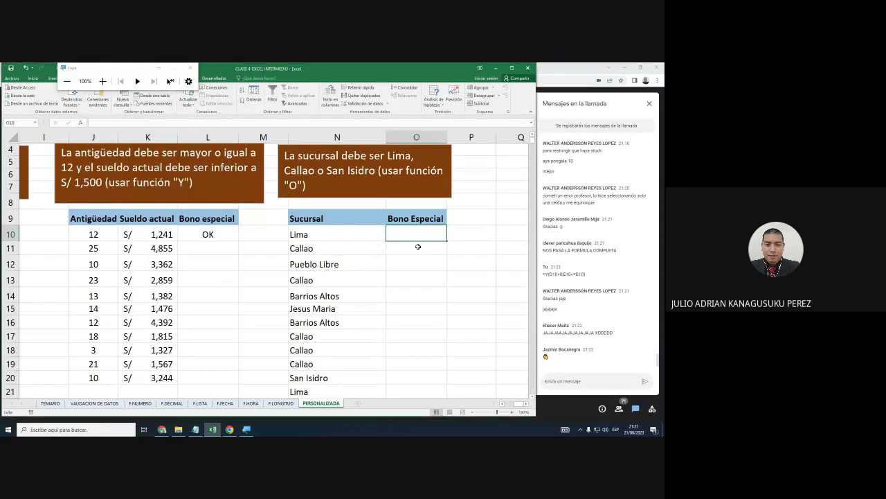
pyautogui.scroll(1, 419, 246)
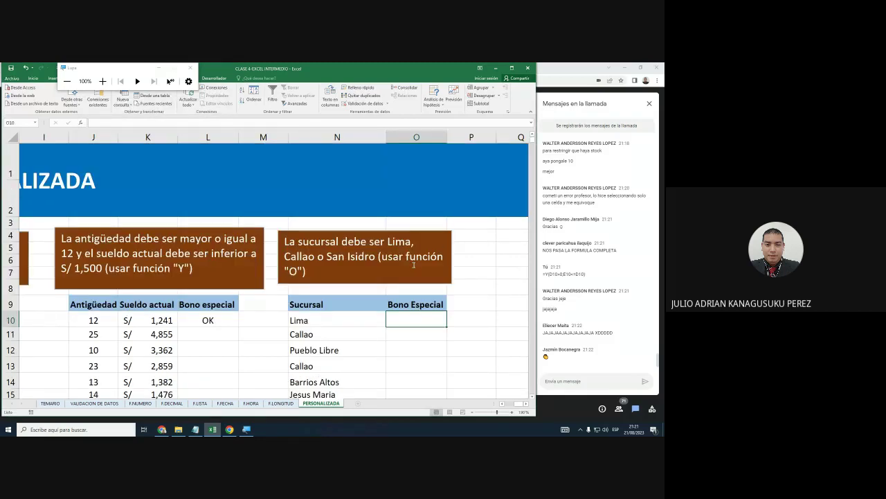
pyautogui.scroll(-1, 414, 265)
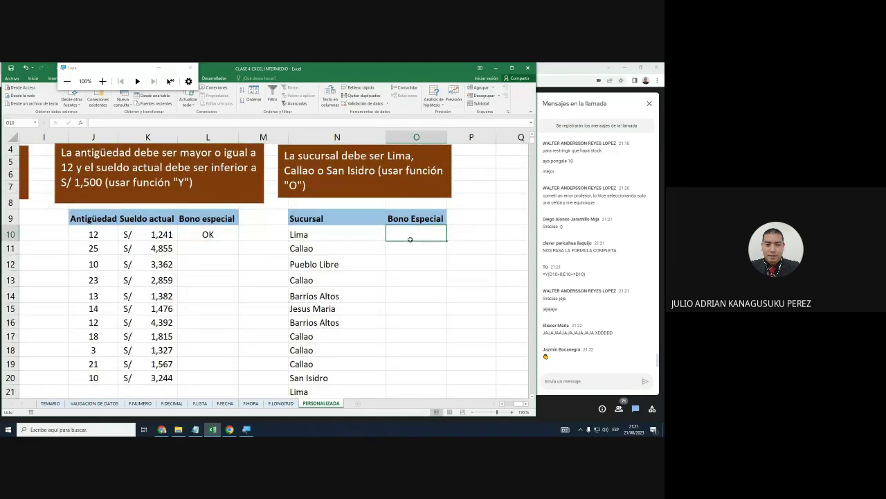
# Enter trial ok values in O10, O11 and O12, then delete them.
pyautogui.write('ok')
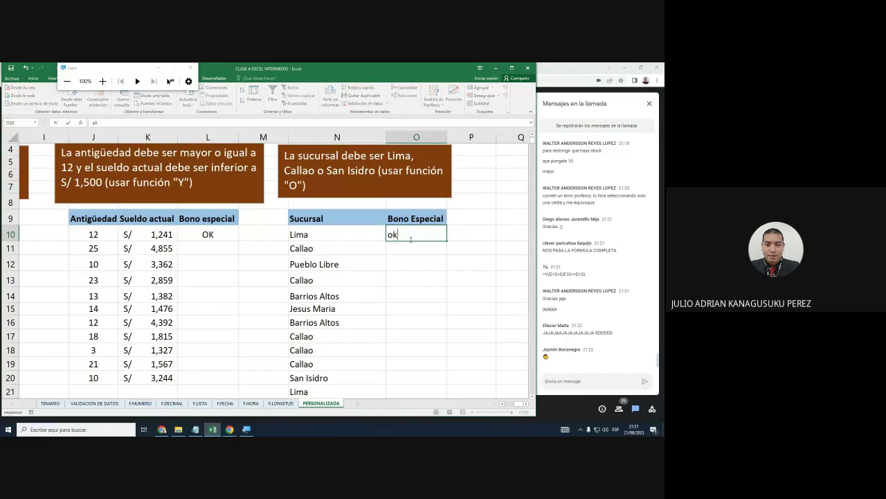
pyautogui.press('Return')
pyautogui.write('ok')
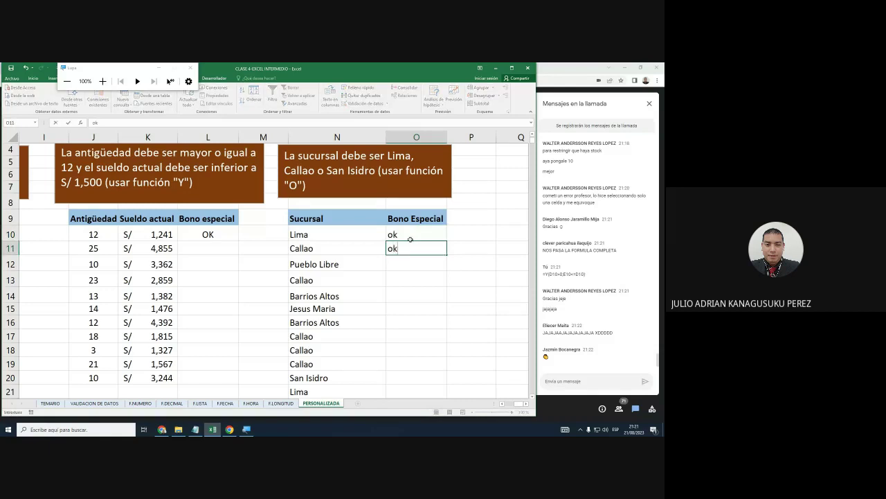
pyautogui.press('Return')
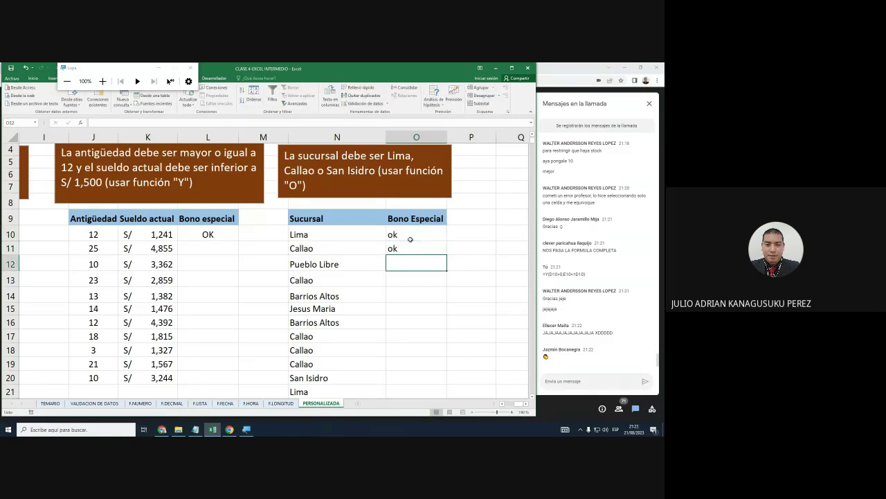
pyautogui.write('okk')
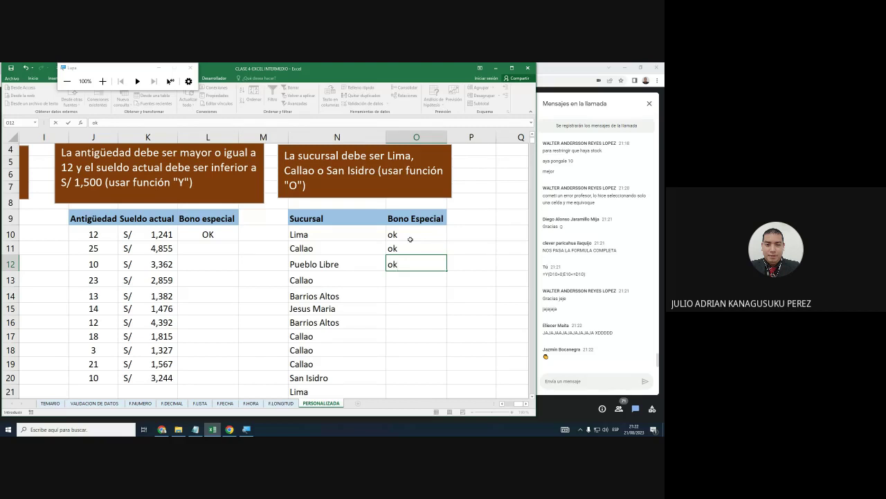
pyautogui.press('F2')
pyautogui.click(408, 248)
pyautogui.click(408, 238)
pyautogui.press('Delete')
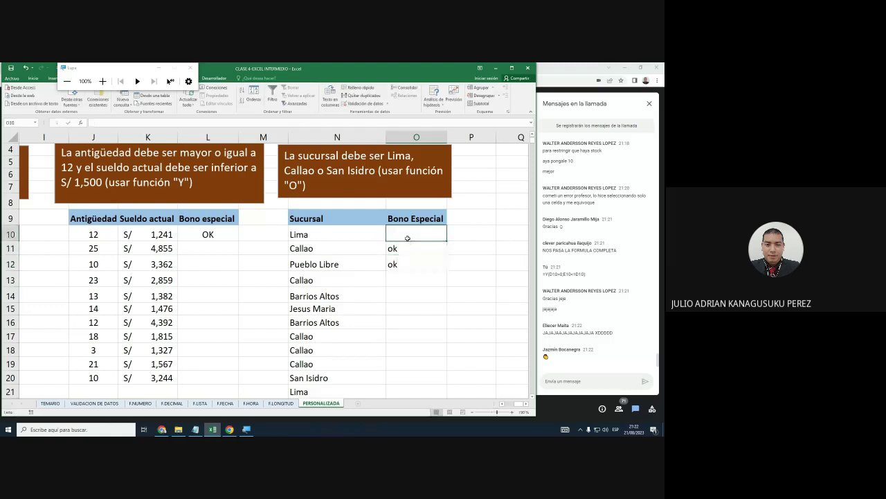
pyautogui.click(407, 248)
pyautogui.press('Delete')
pyautogui.click(408, 263)
pyautogui.press('Delete')
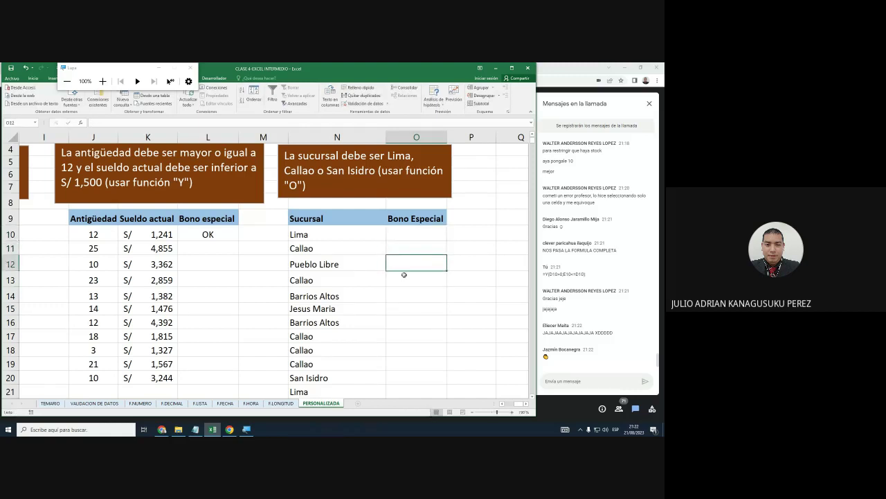
# Type ok in O14 beside Barrios Altos, then undo it.
pyautogui.click(408, 301)
pyautogui.click(407, 309)
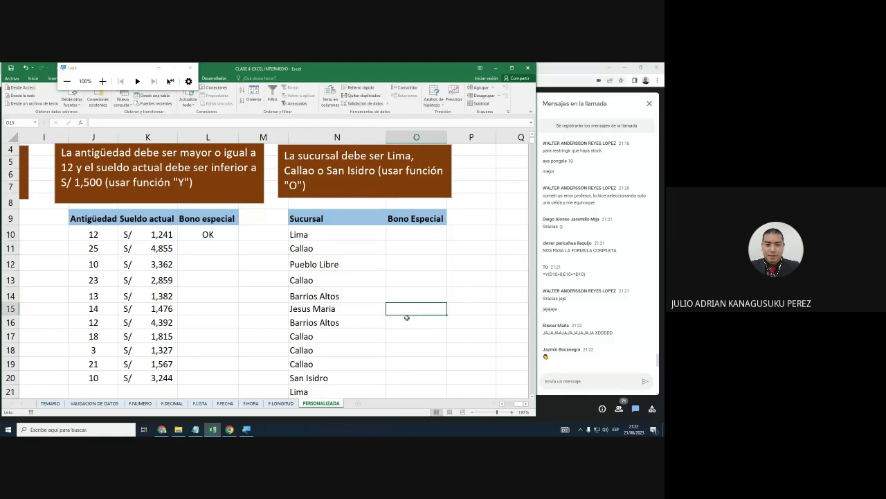
pyautogui.press('Up')
pyautogui.write('ok')
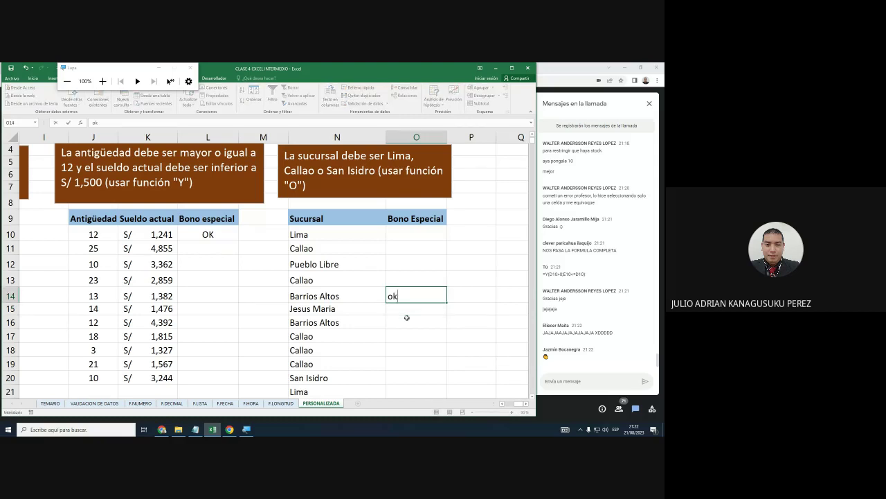
pyautogui.press('Return')
pyautogui.hotkey('ctrl', 'z')
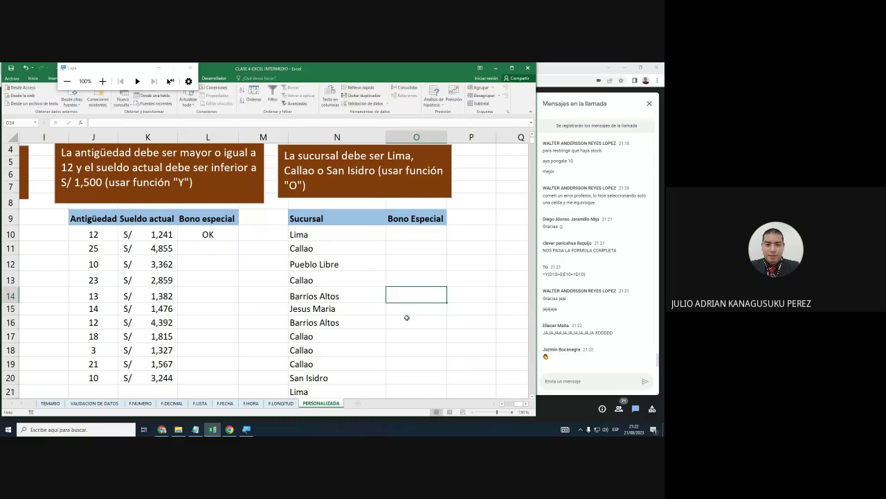
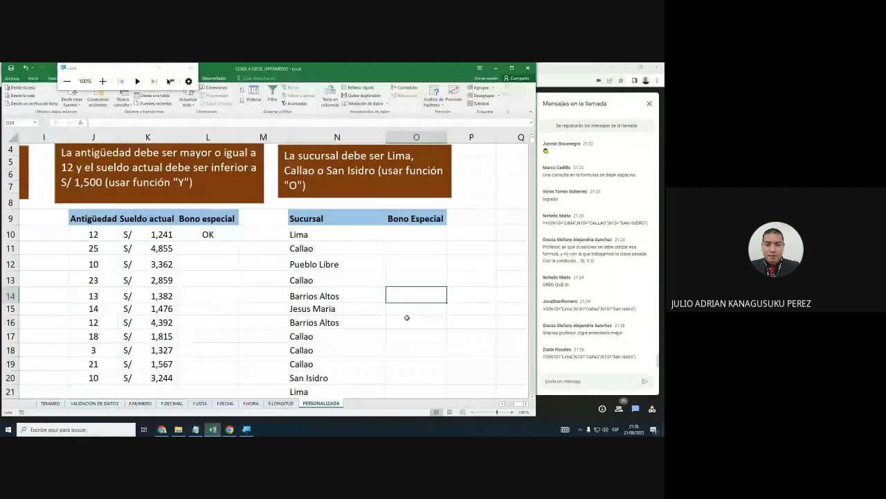
# Select the 25 Bono Especial cells from O10 down column O beside the Sucursal list.
pyautogui.scroll(-3, 406, 317)
pyautogui.scroll(3, 417, 277)
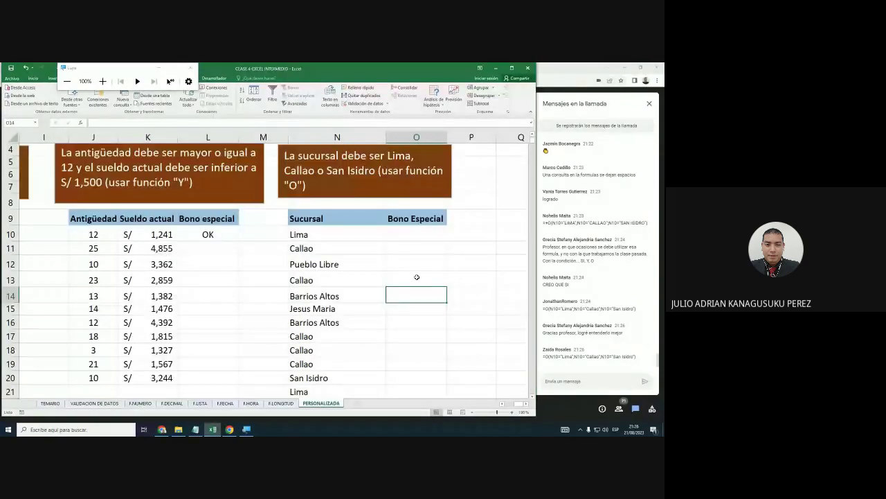
pyautogui.scroll(-4, 429, 340)
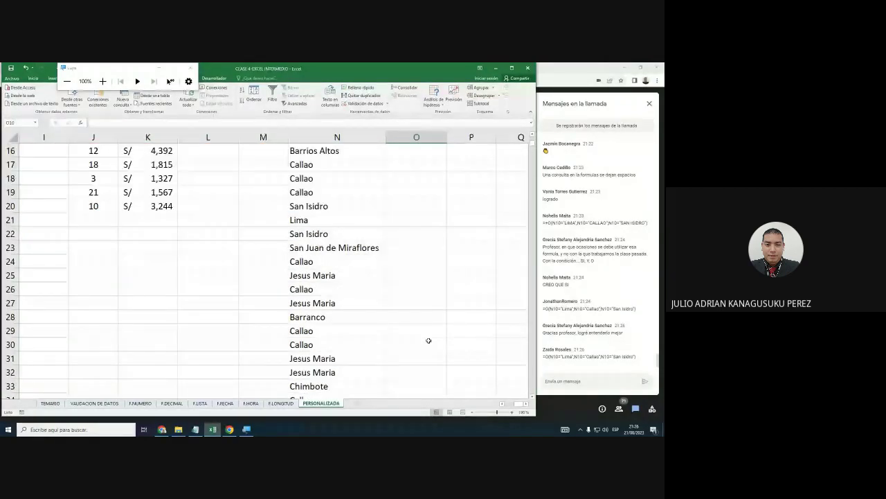
pyautogui.scroll(2, 427, 340)
pyautogui.scroll(2, 419, 291)
pyautogui.click(415, 236)
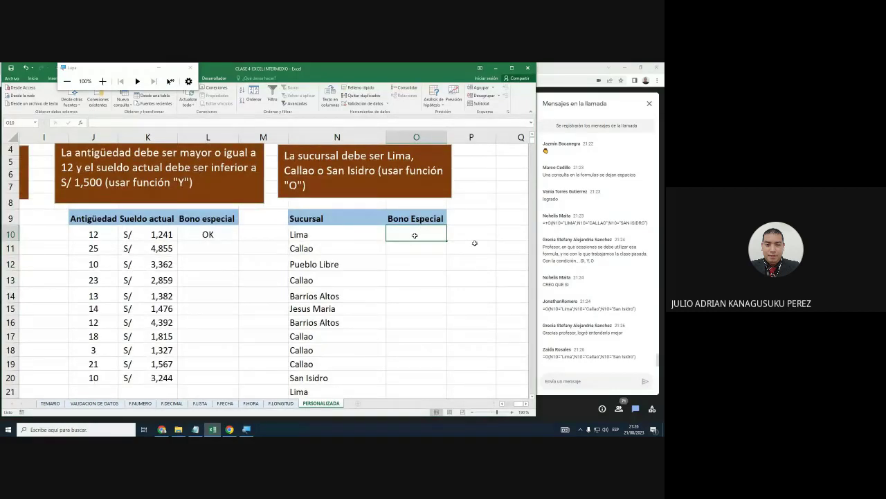
pyautogui.click(102, 81)
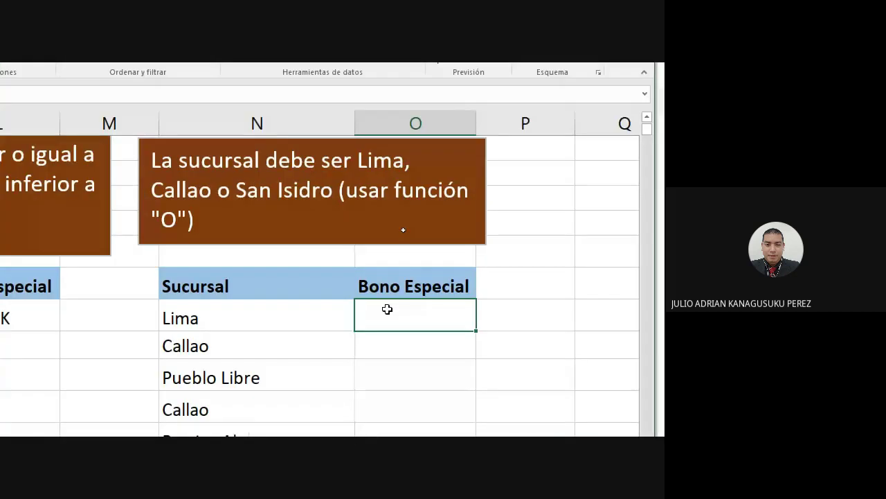
pyautogui.moveTo(385, 307); pyautogui.dragTo(397, 409)
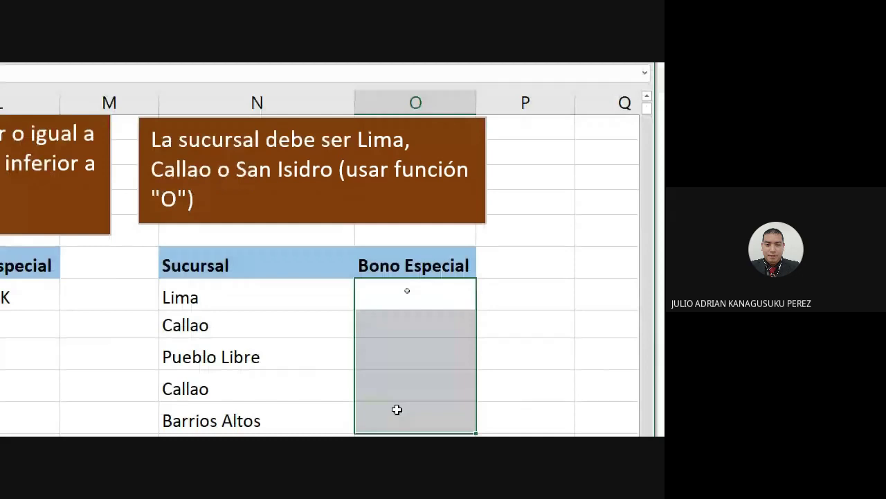
pyautogui.moveTo(397, 409)
pyautogui.mouseDown()
pyautogui.moveTo(428, 418)
pyautogui.moveTo(418, 313)
pyautogui.mouseUp()
pyautogui.scroll(10, 418, 313)
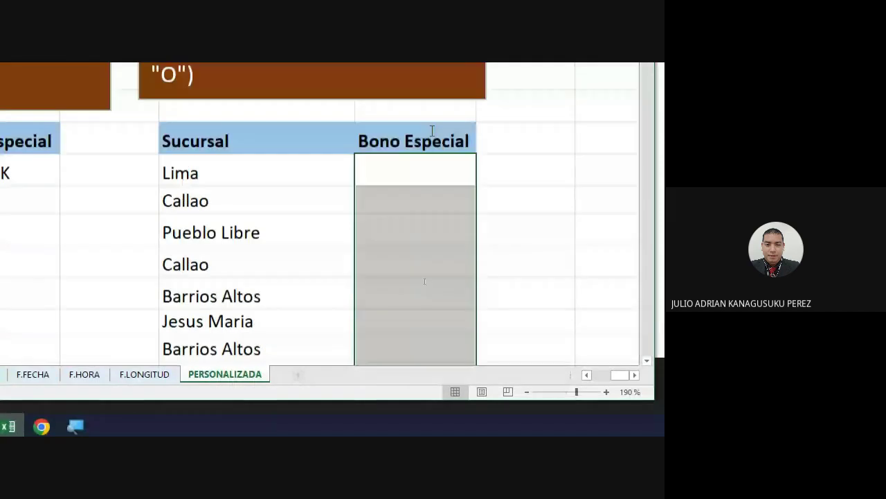
pyautogui.scroll(5, 418, 313)
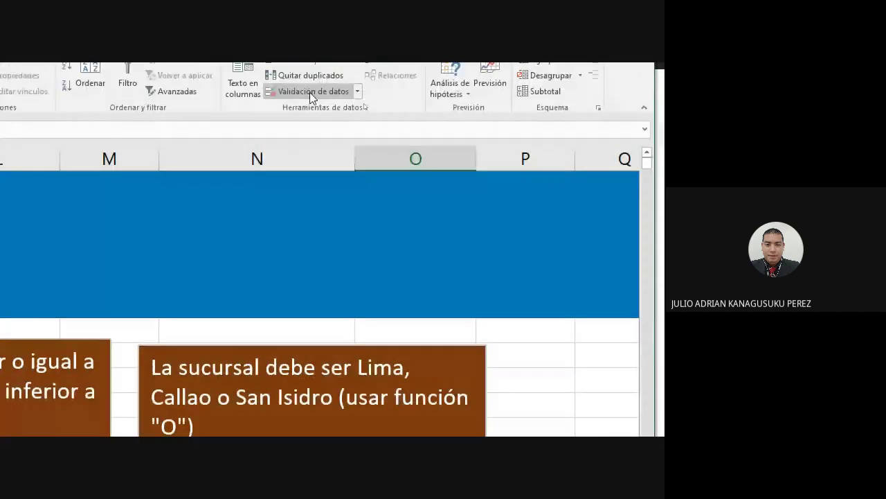
# In Data Validation, allow Personalizada and start the formula =O(N10="LIMA";.
pyautogui.click(310, 92)
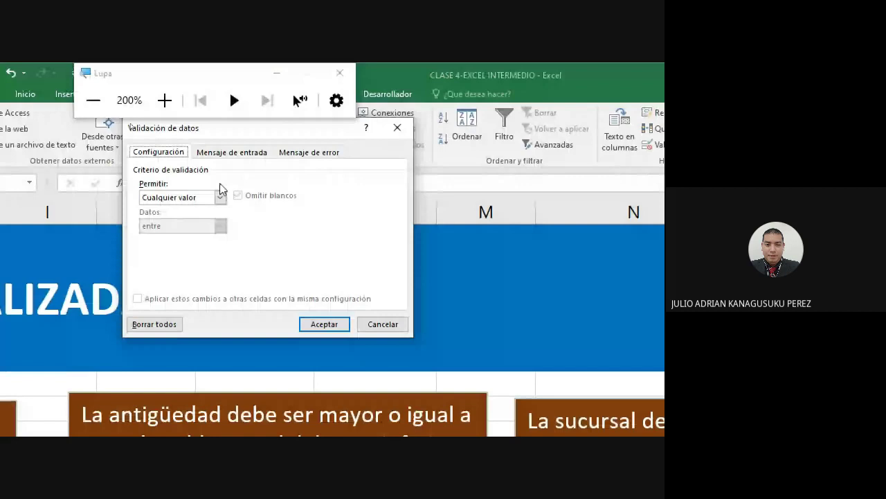
pyautogui.click(220, 197)
pyautogui.click(174, 256)
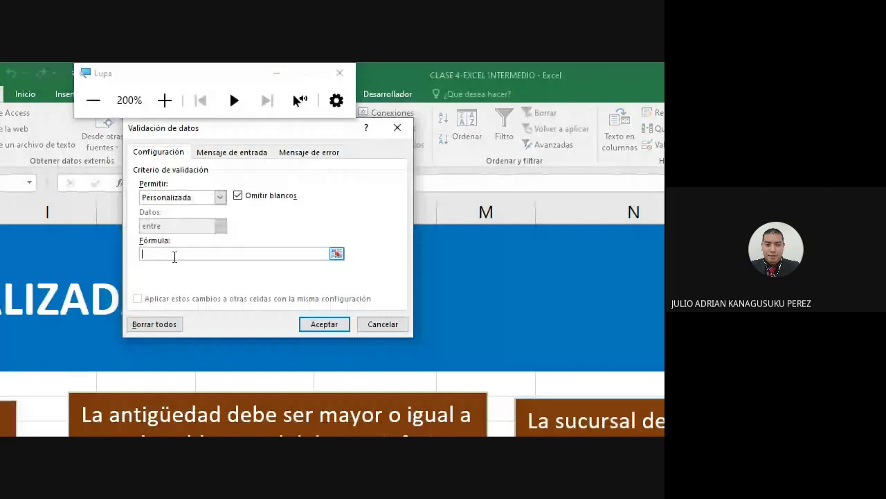
pyautogui.write('=O')
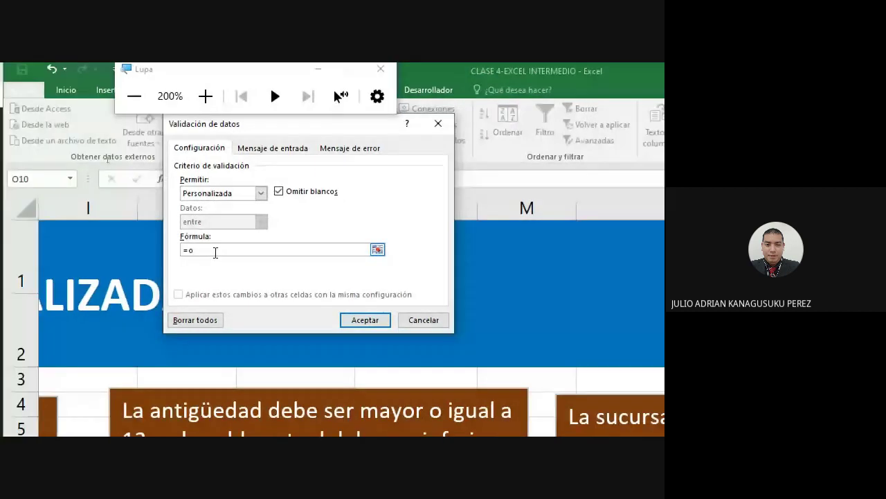
pyautogui.write('(')
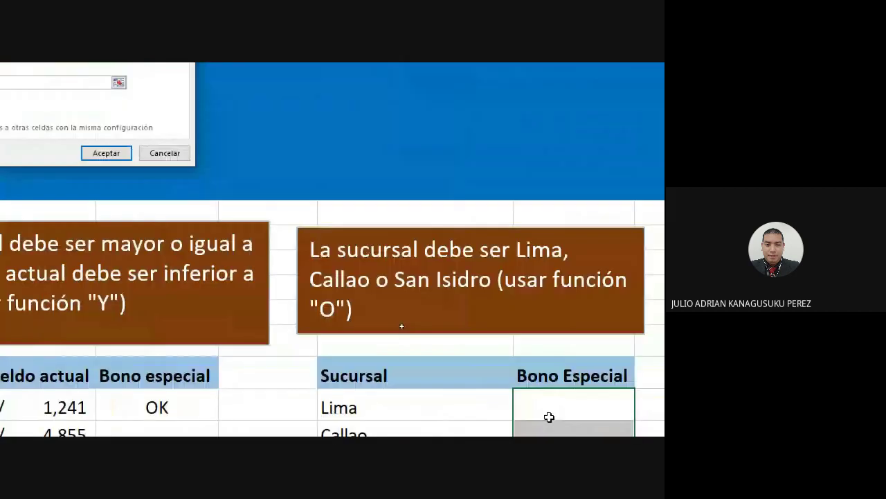
pyautogui.click(398, 409)
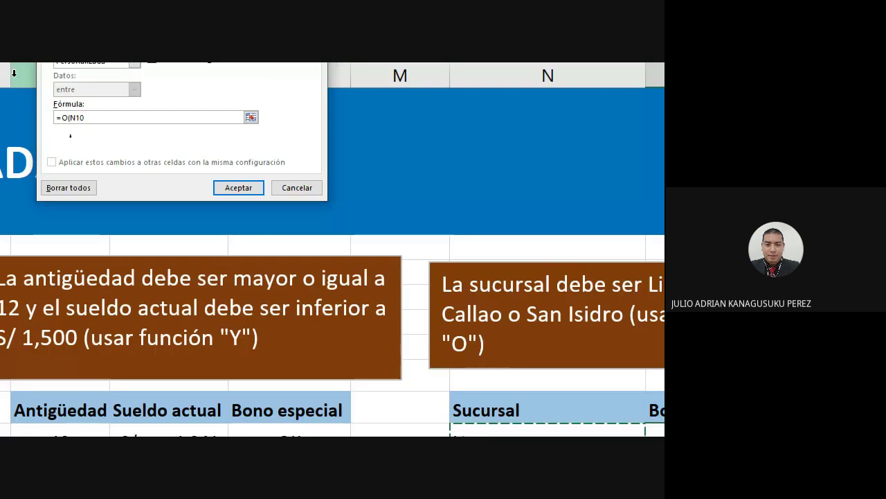
pyautogui.write('=')
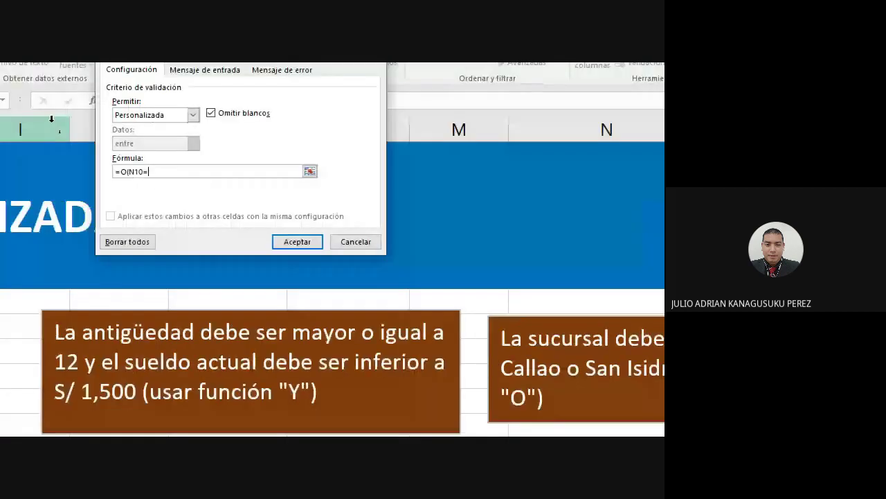
pyautogui.write('#')
pyautogui.press('BackSpace')
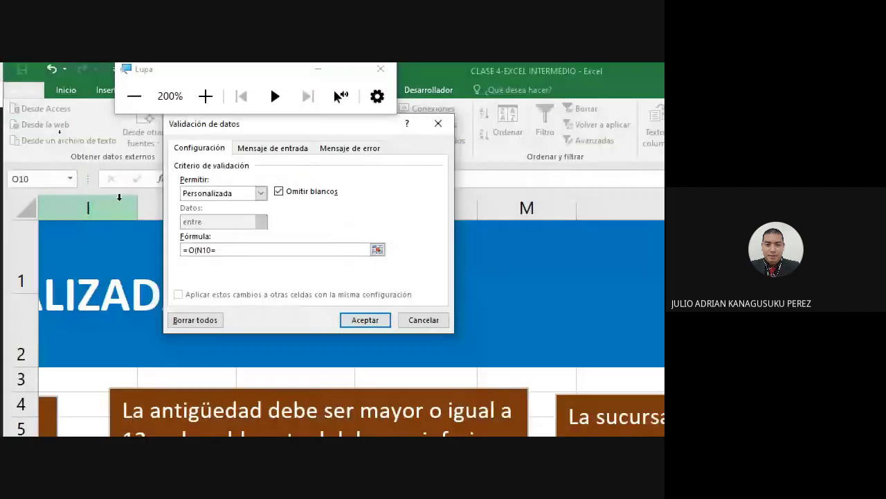
pyautogui.write('"LIMA')
pyautogui.write('"')
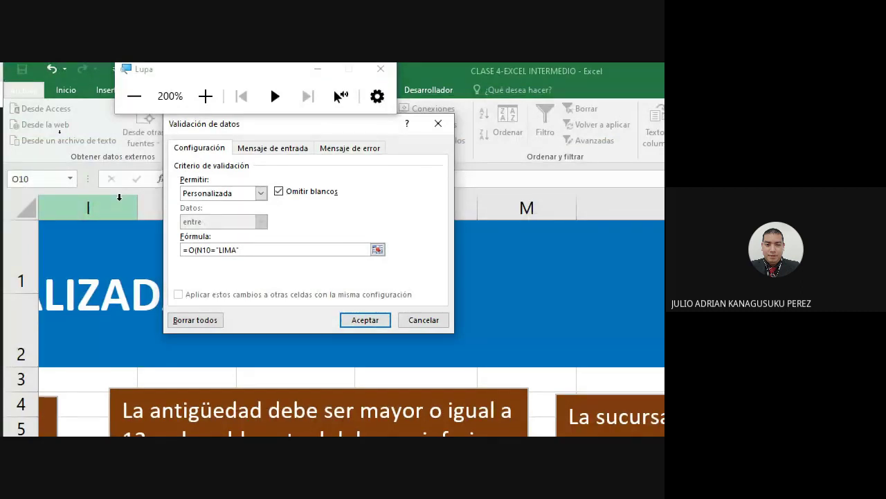
pyautogui.write(';')
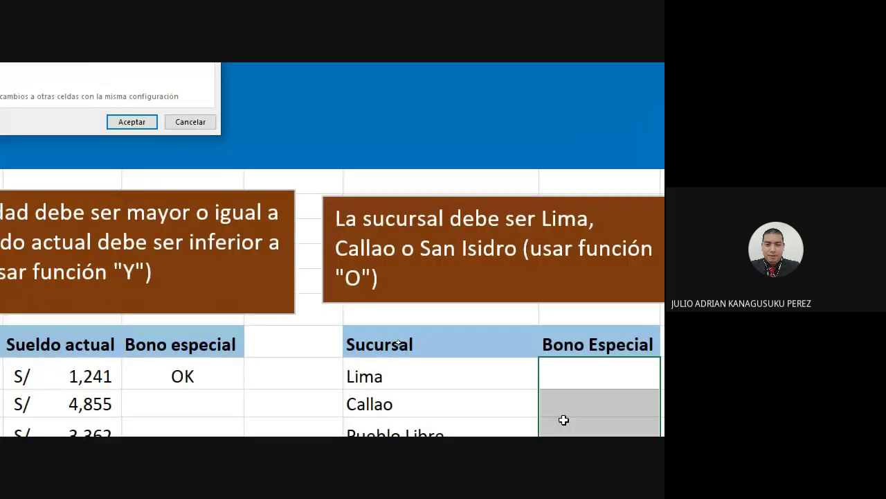
# Finish the formula with N10="CALLAO" and N10="SAN ISIDRO" conditions and apply the rule.
pyautogui.click(450, 370)
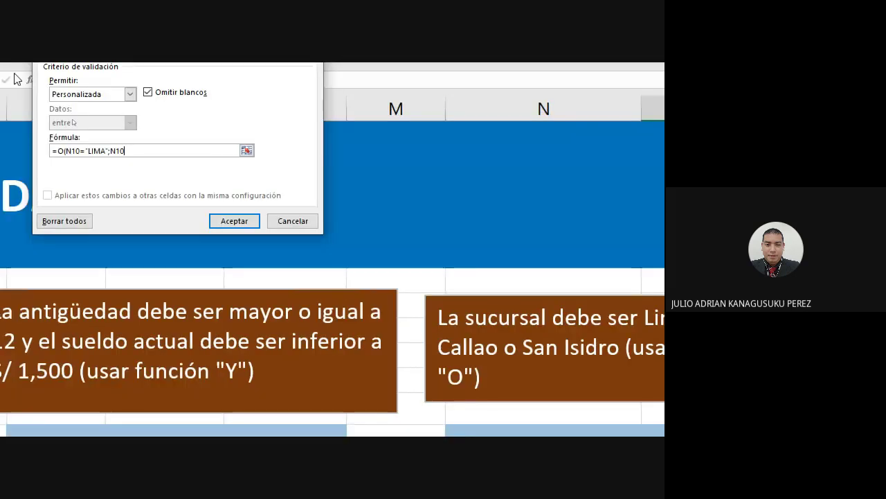
pyautogui.write('=')
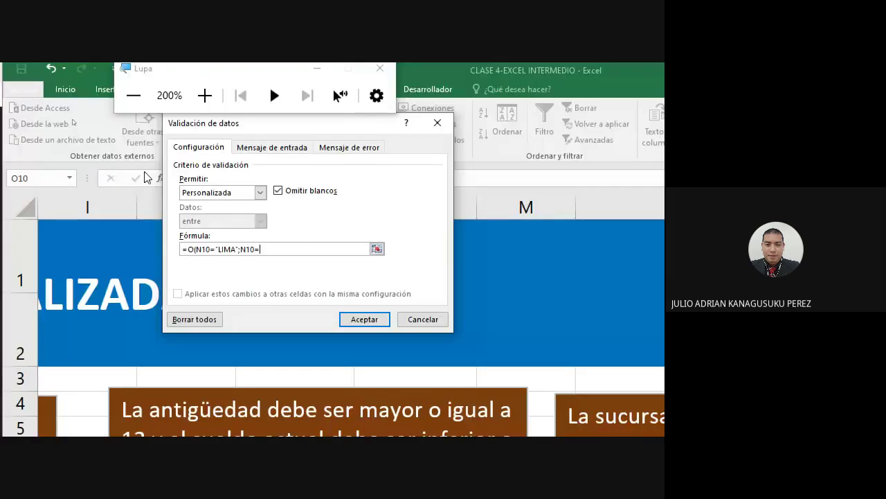
pyautogui.write('"')
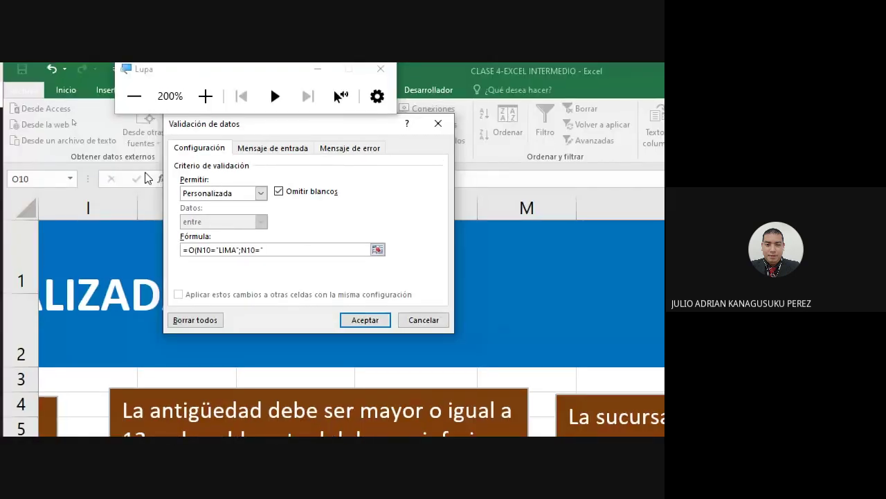
pyautogui.write('CALLAO";')
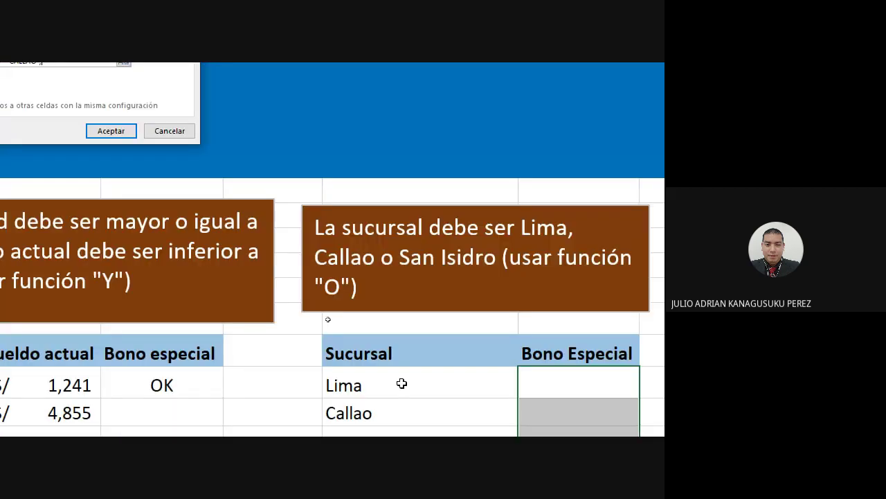
pyautogui.click(401, 383)
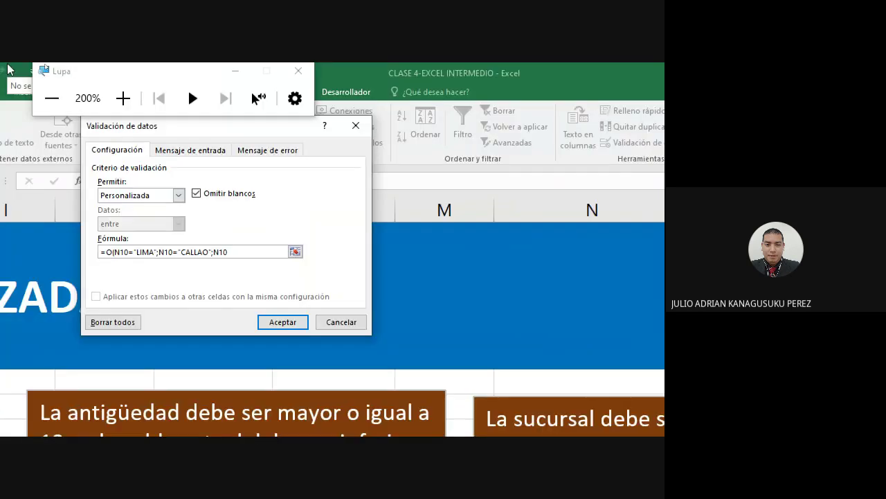
pyautogui.write('=')
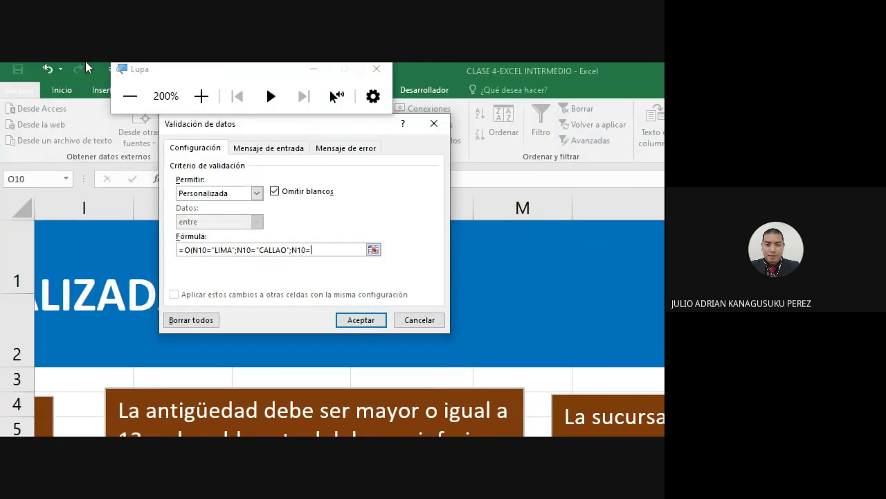
pyautogui.write('"SAN IS')
pyautogui.write('IDRO"')
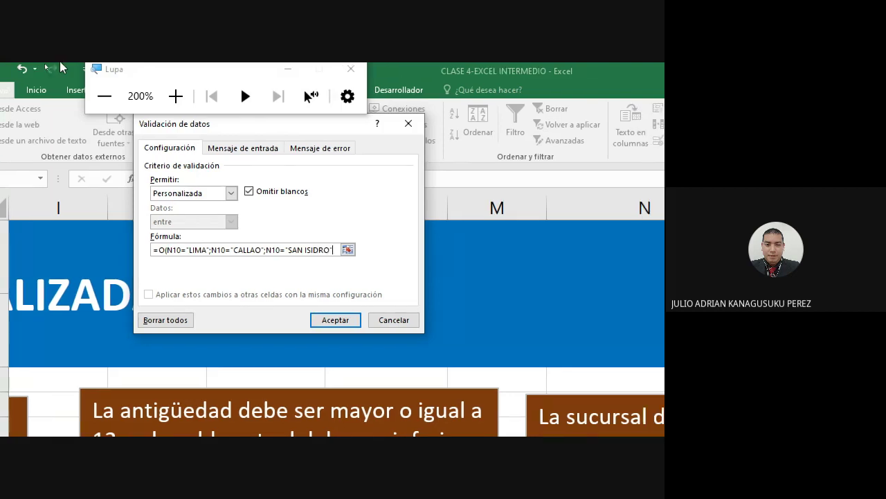
pyautogui.write(')')
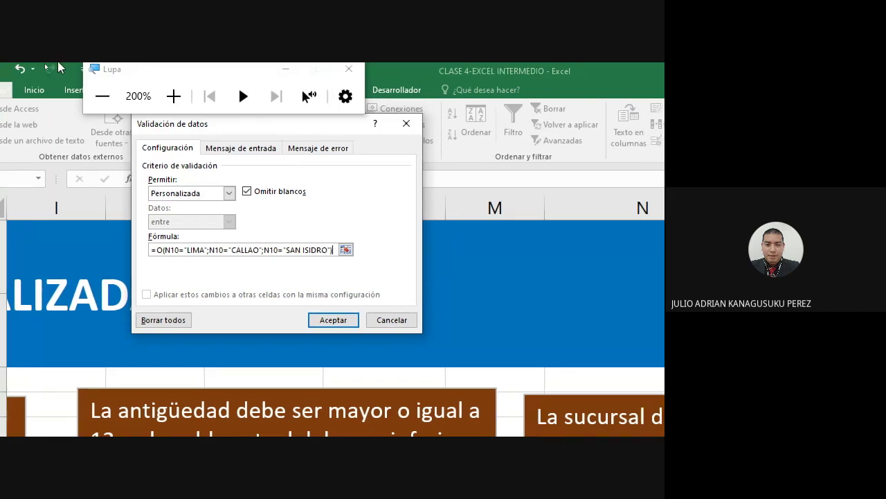
pyautogui.press('Return')
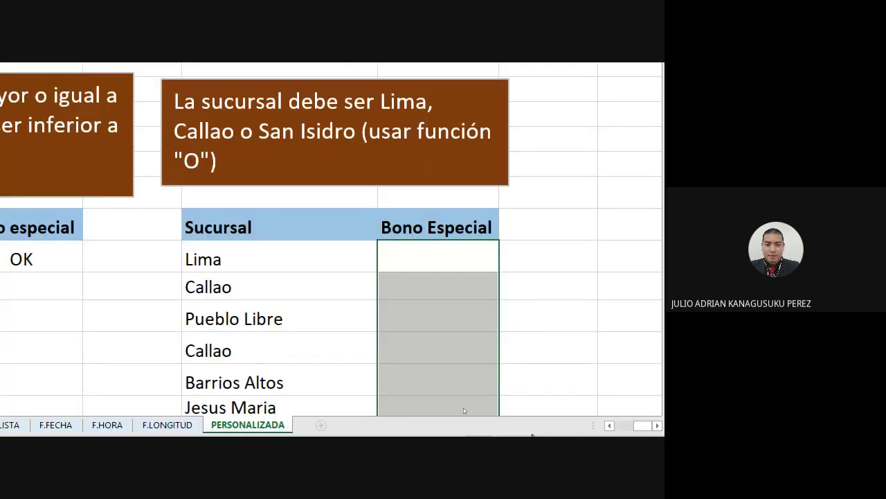
# Enter OK in O10 for Lima and O11 for Callao, then attempt OK for Pueblo Libre in O12.
pyautogui.click(412, 321)
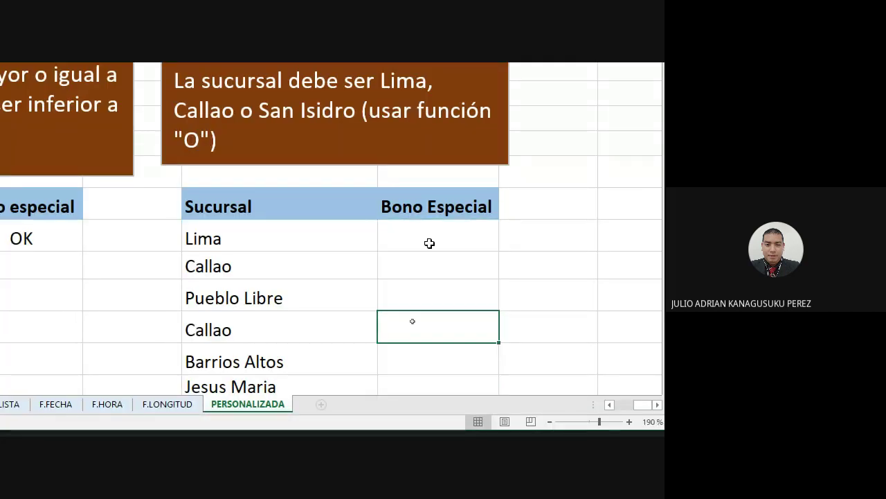
pyautogui.click(432, 234)
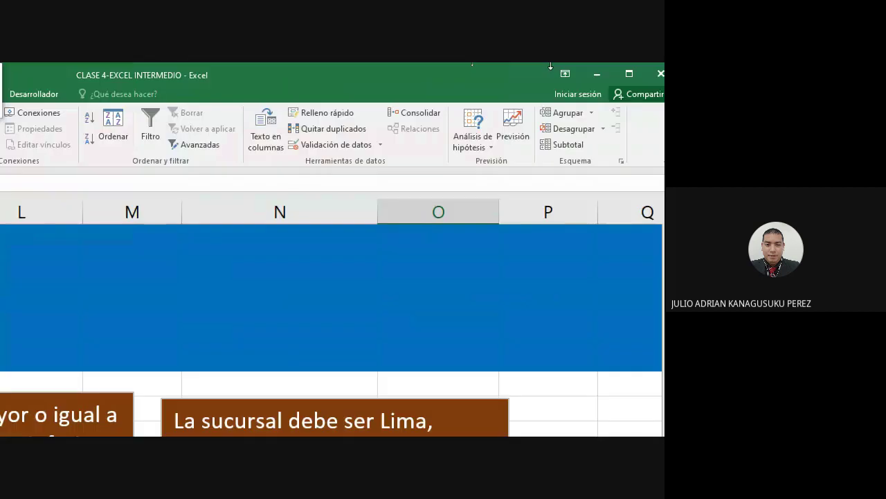
pyautogui.click(87, 90)
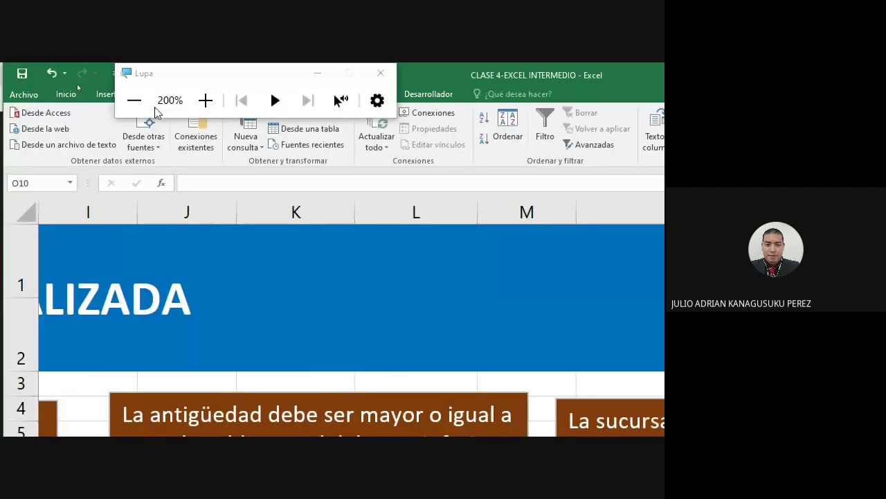
pyautogui.click(134, 101)
pyautogui.click(392, 324)
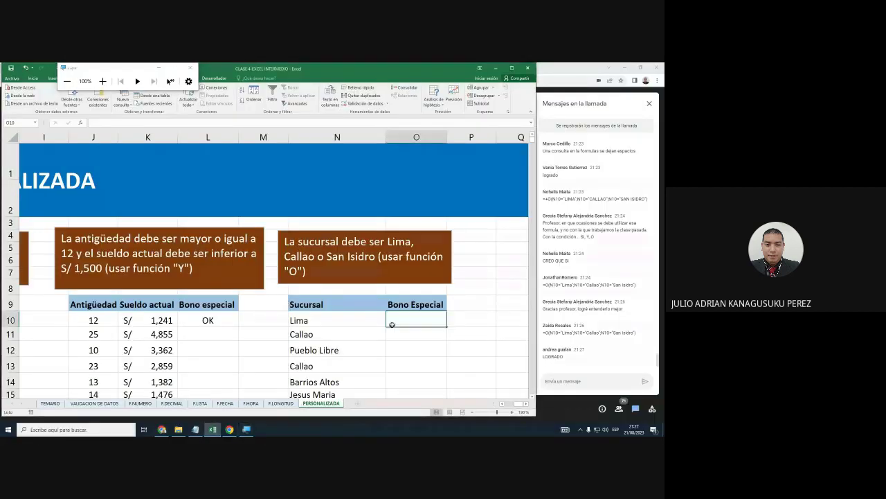
pyautogui.write('OK')
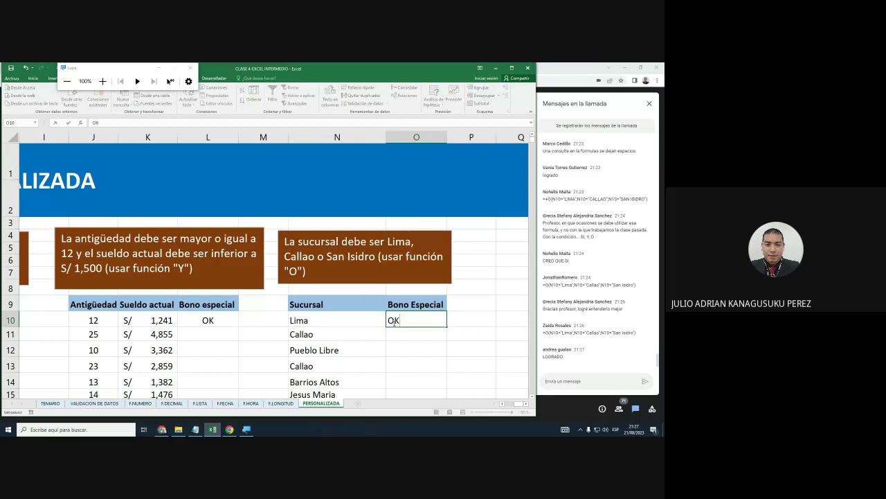
pyautogui.press('Return')
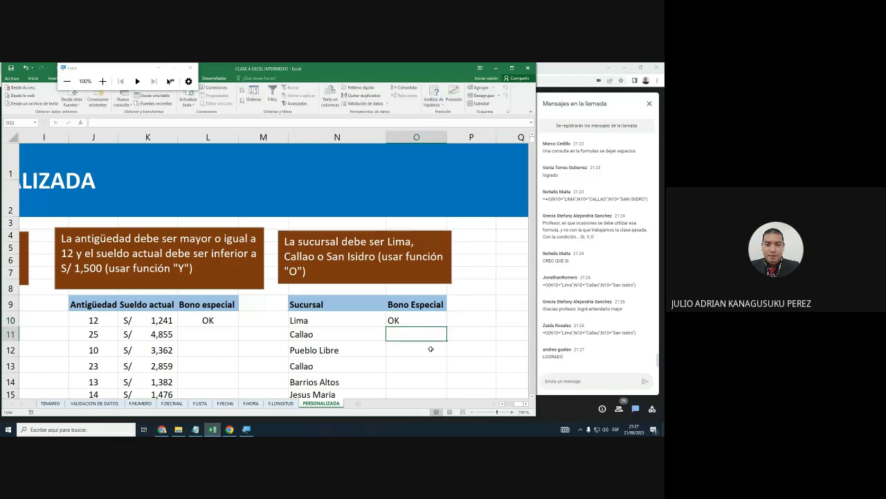
pyautogui.write('OK')
pyautogui.press('Return')
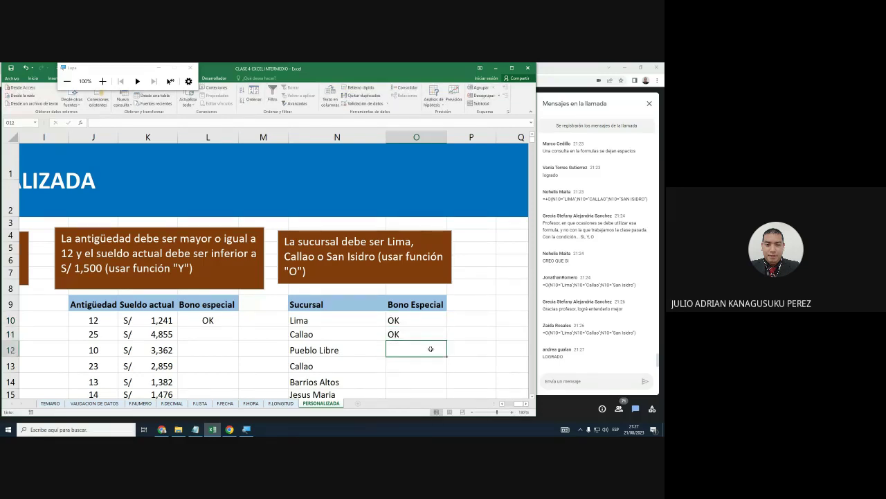
pyautogui.write('OK')
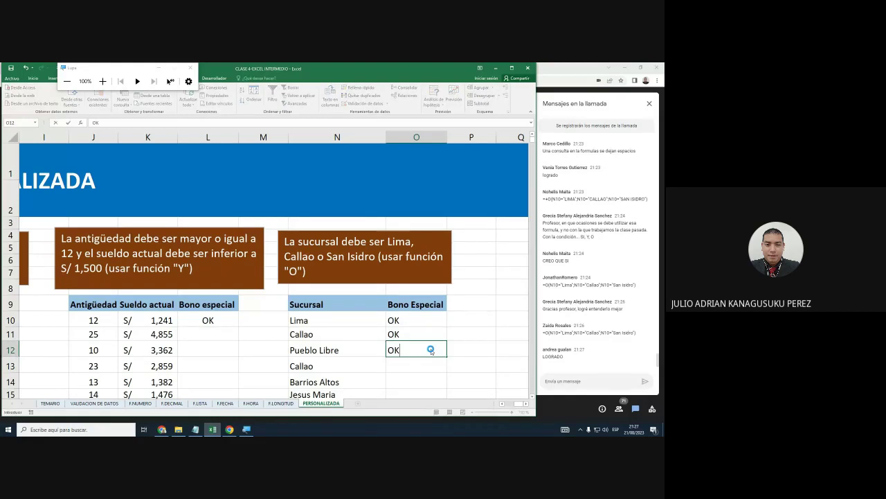
pyautogui.press('Return')
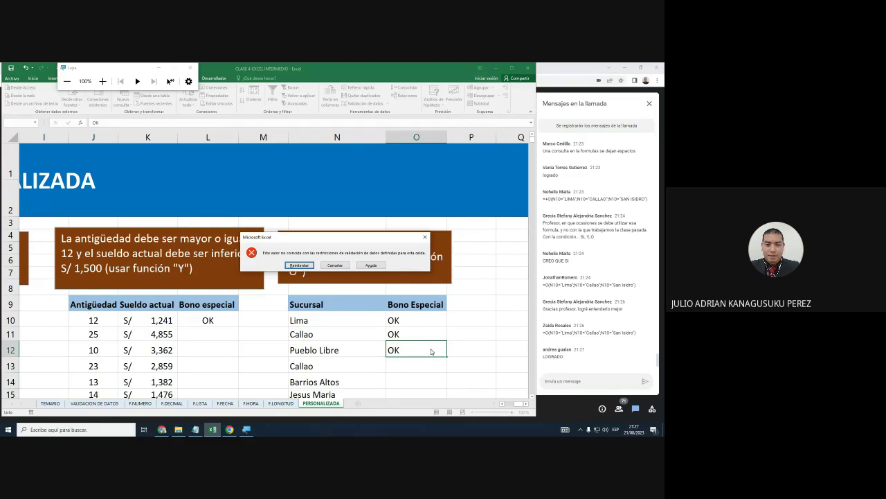
# Cancel the rejected Pueblo Libre entry, then test OK for Barrios Altos in O14 and cancel its error.
pyautogui.click(335, 265)
pyautogui.scroll(-2, 378, 340)
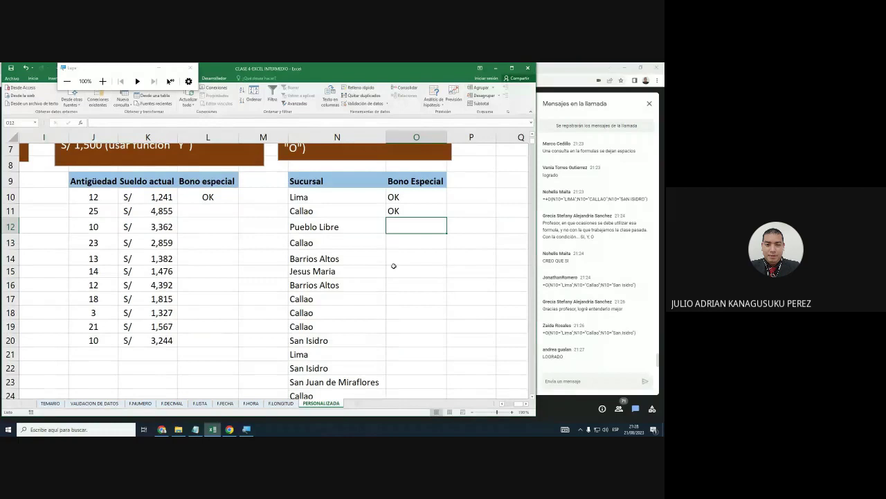
pyautogui.click(393, 263)
pyautogui.write('OK')
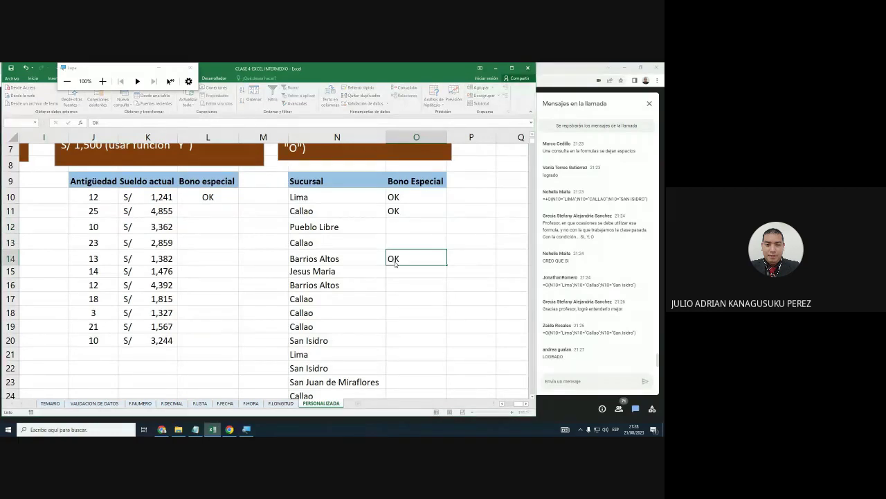
pyautogui.doubleClick(396, 260)
pyautogui.click(395, 260)
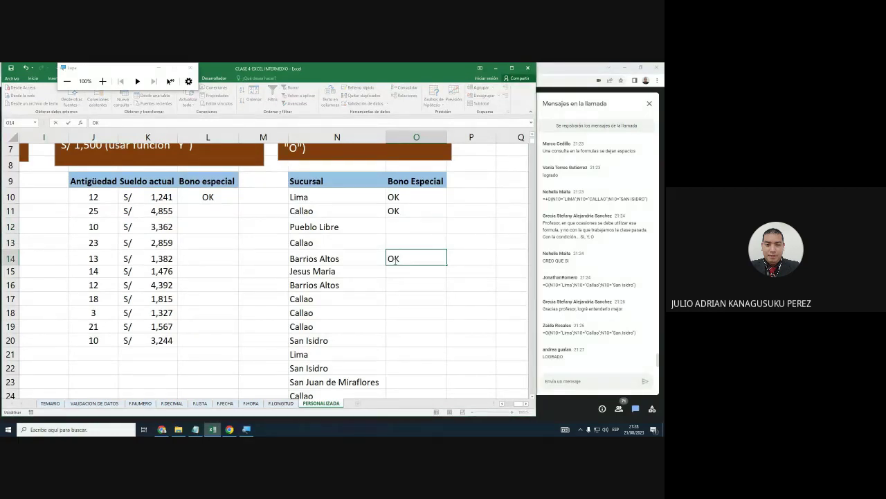
pyautogui.press('Return')
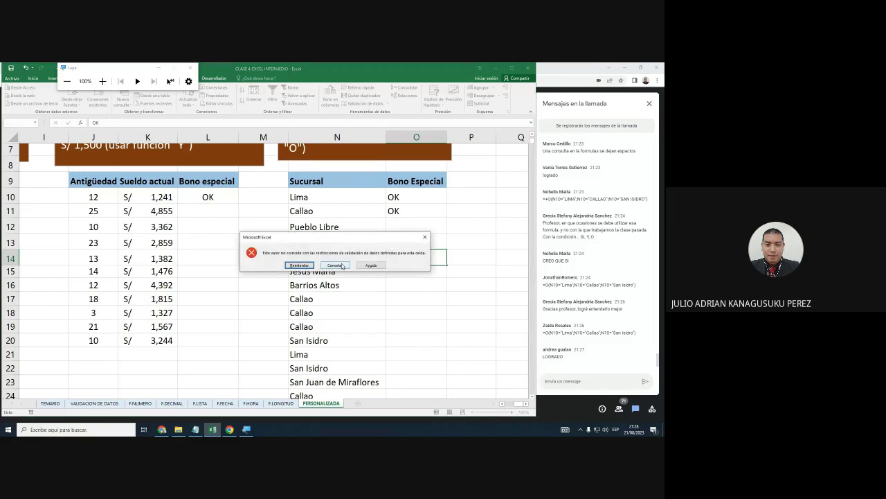
pyautogui.click(336, 266)
# Test OK for Jesus Maria in O15, cancel the rejection, and minimize Excel.
pyautogui.write('OK')
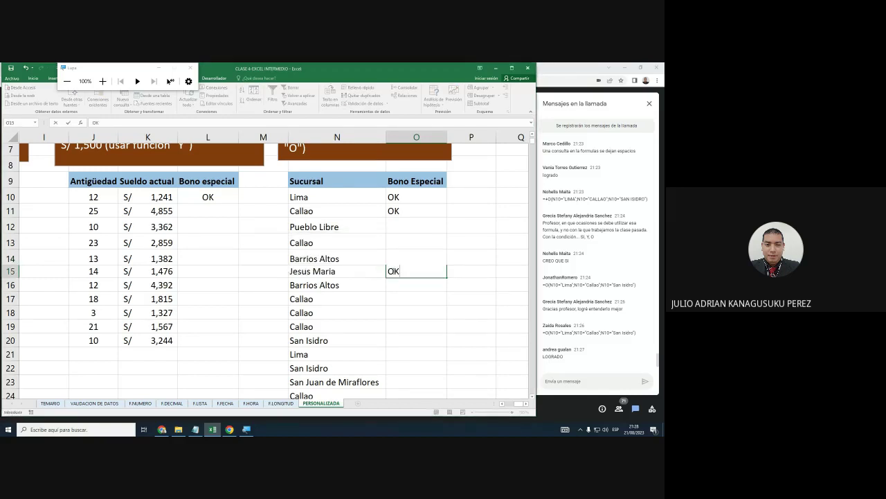
pyautogui.press('Return')
pyautogui.click(335, 265)
pyautogui.scroll(1, 392, 296)
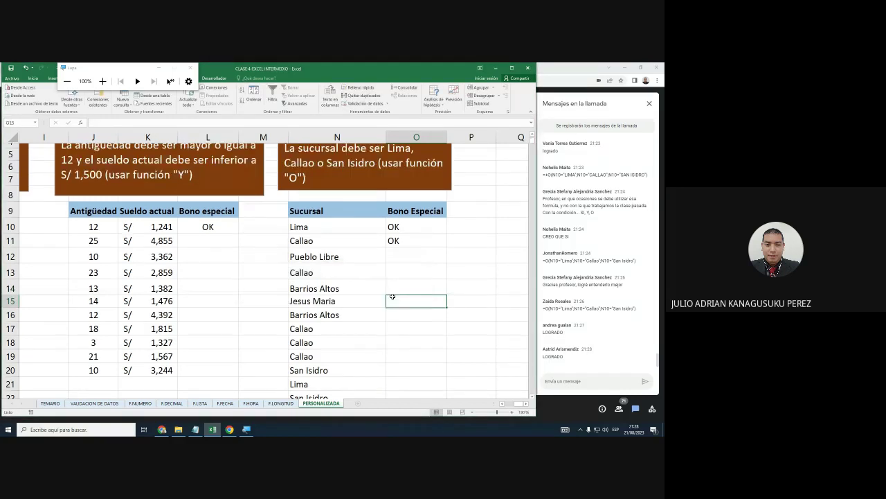
pyautogui.scroll(1, 392, 297)
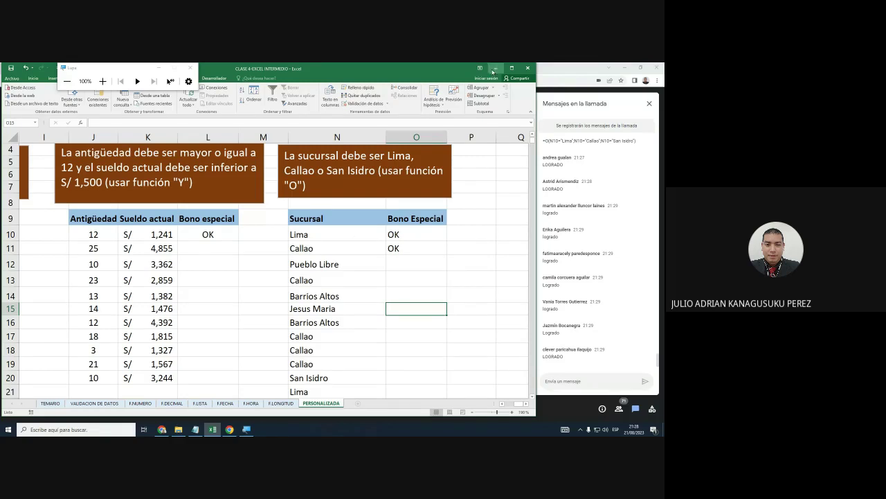
pyautogui.click(494, 68)
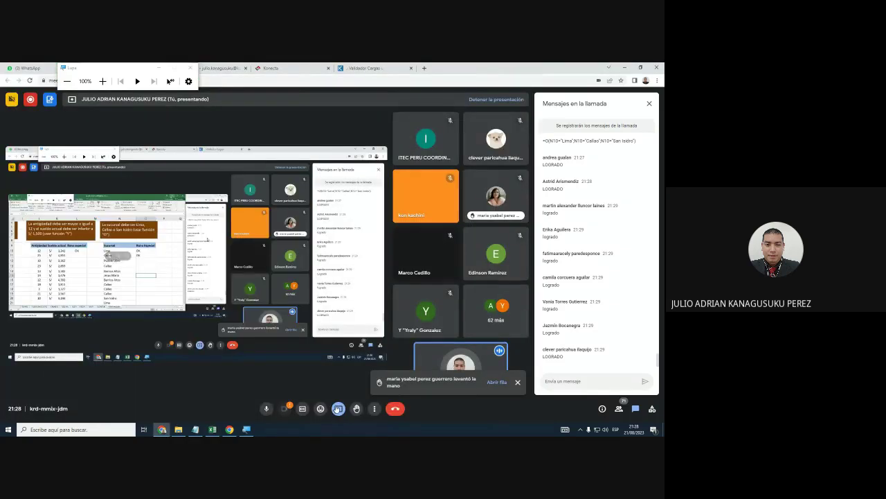